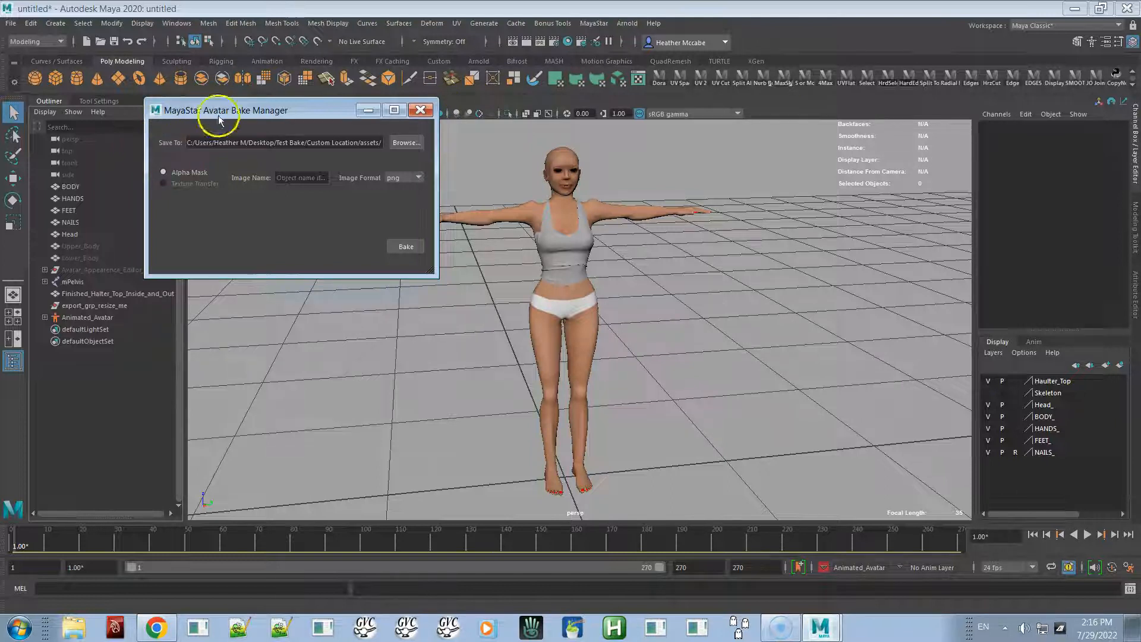
pyautogui.click(594, 23)
pyautogui.moveTo(754, 45)
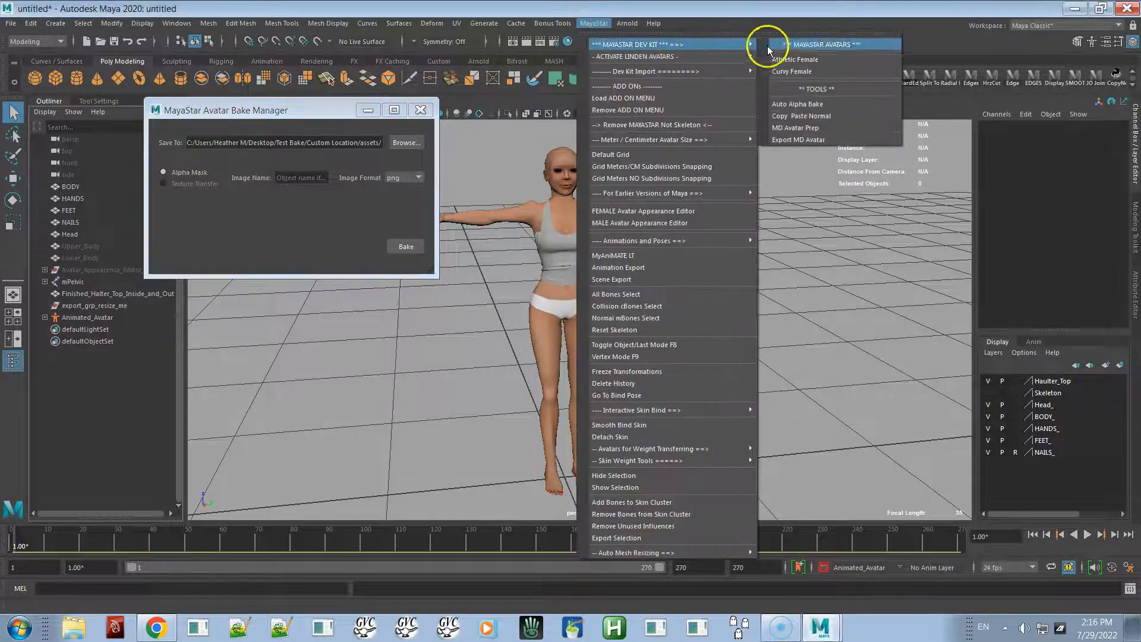
pyautogui.click(298, 223)
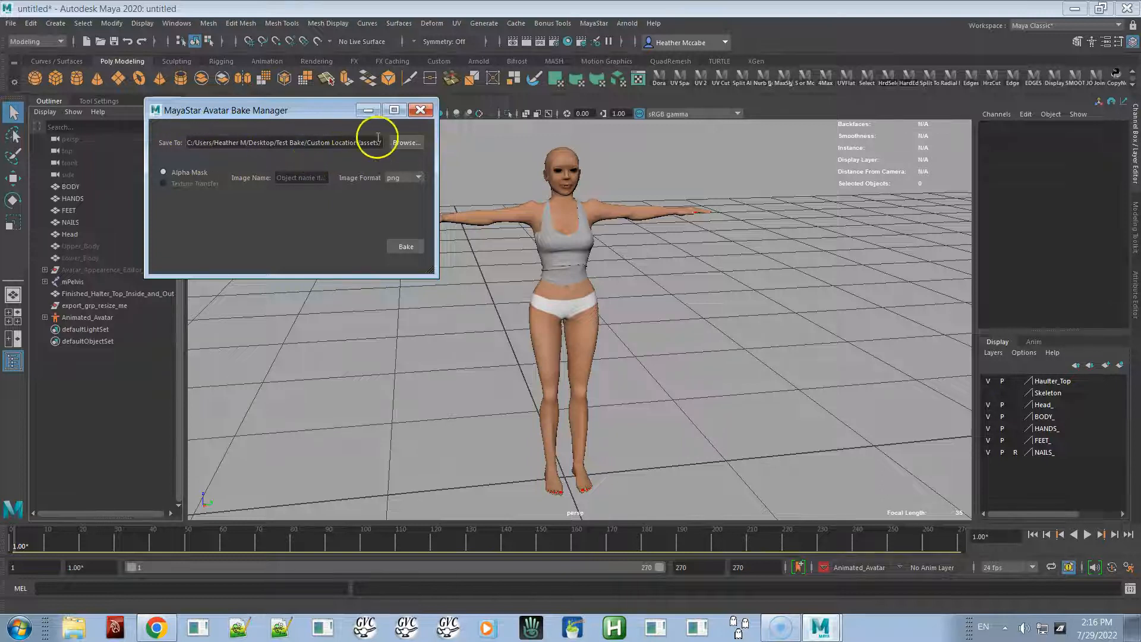
# - Set the bake output folder to Test bake Avatar inside the Demo Alpha Bake folder on the desktop
pyautogui.click(404, 142)
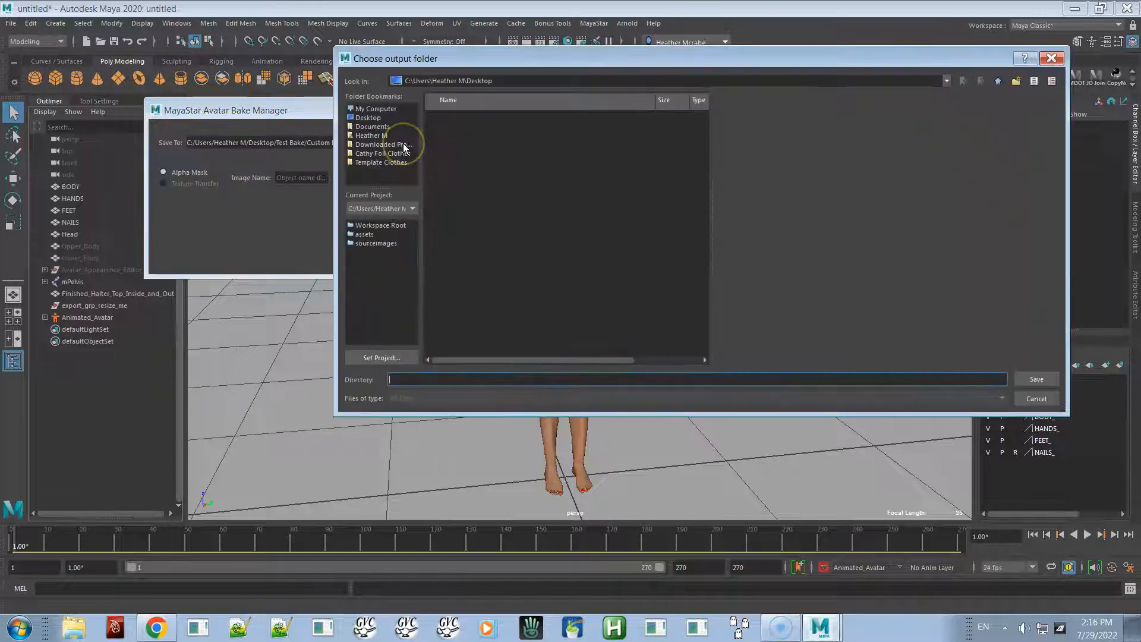
pyautogui.click(376, 118)
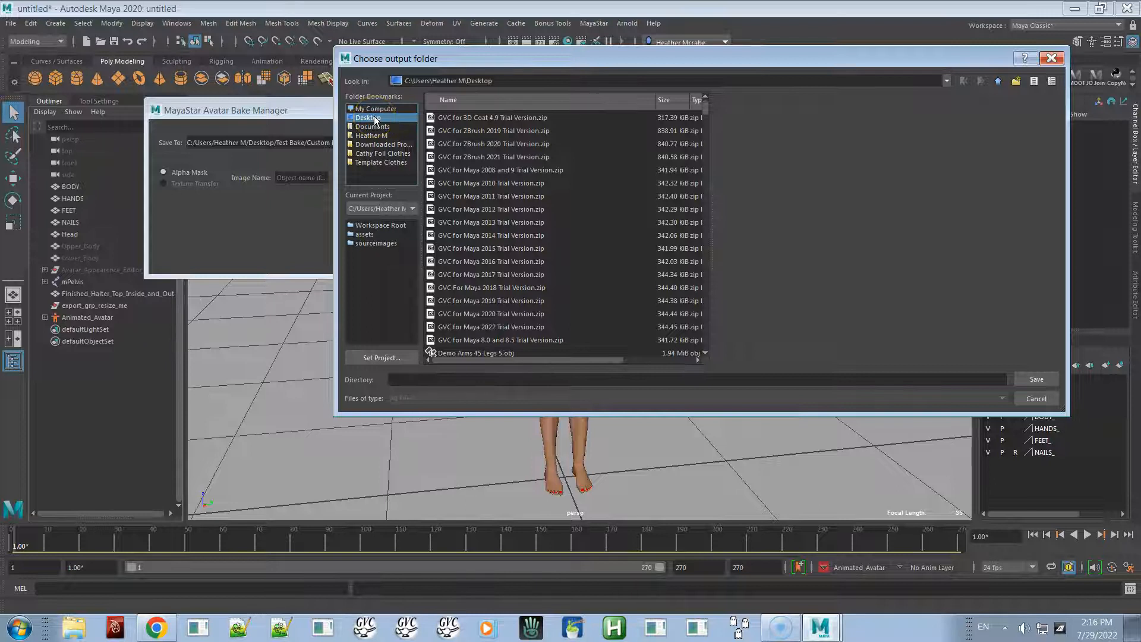
pyautogui.scroll(-10, 505, 205)
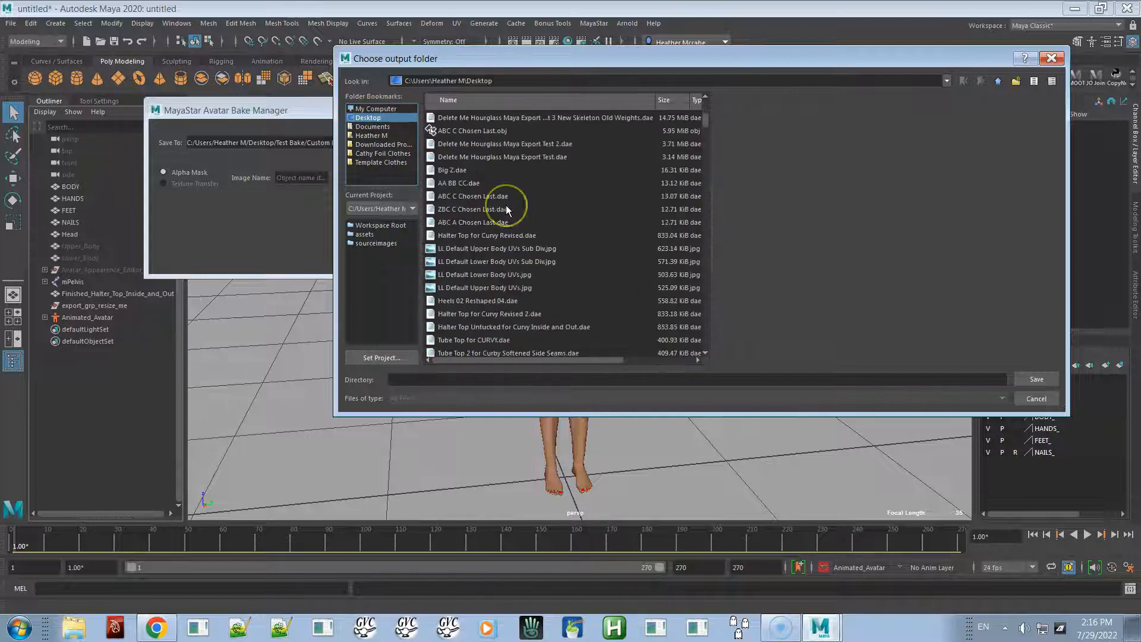
pyautogui.scroll(-15, 506, 210)
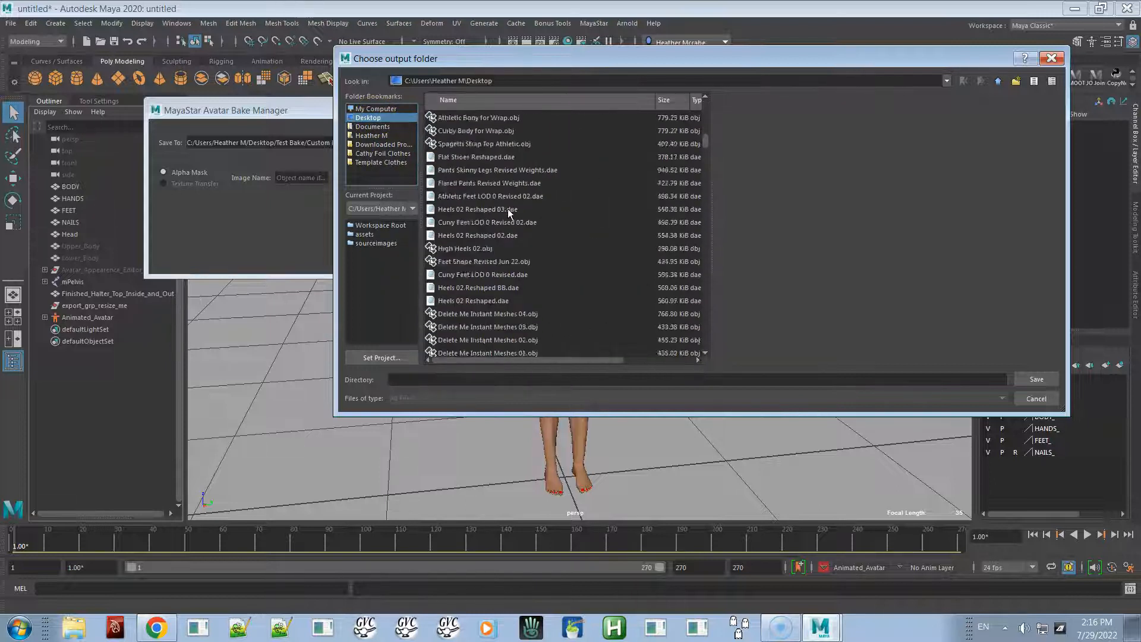
pyautogui.scroll(-15, 508, 215)
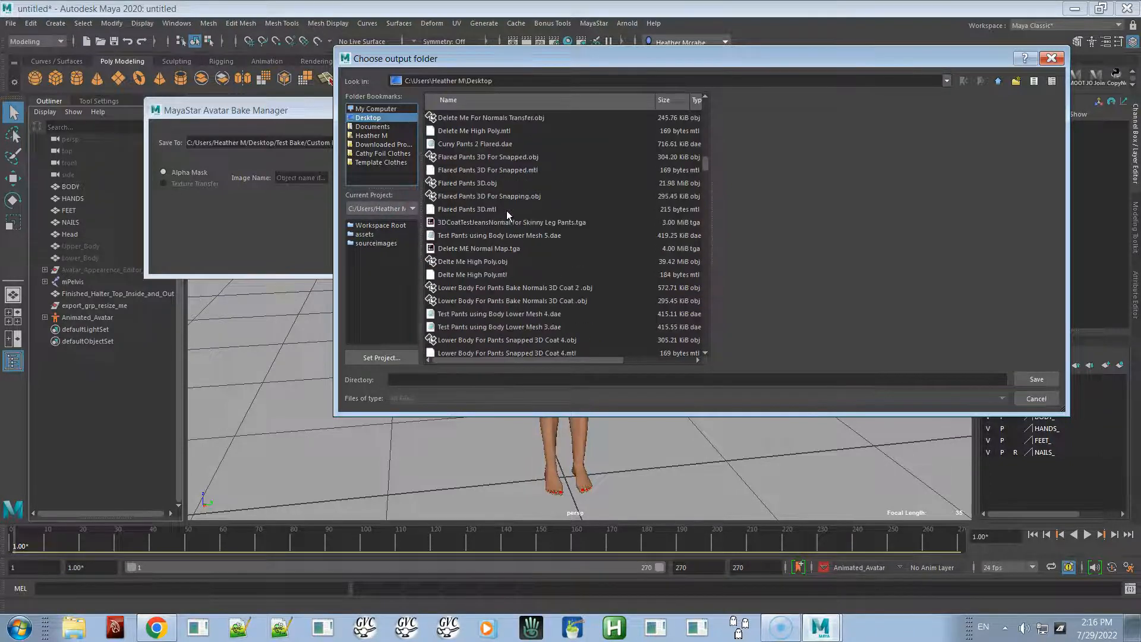
pyautogui.scroll(-5, 507, 211)
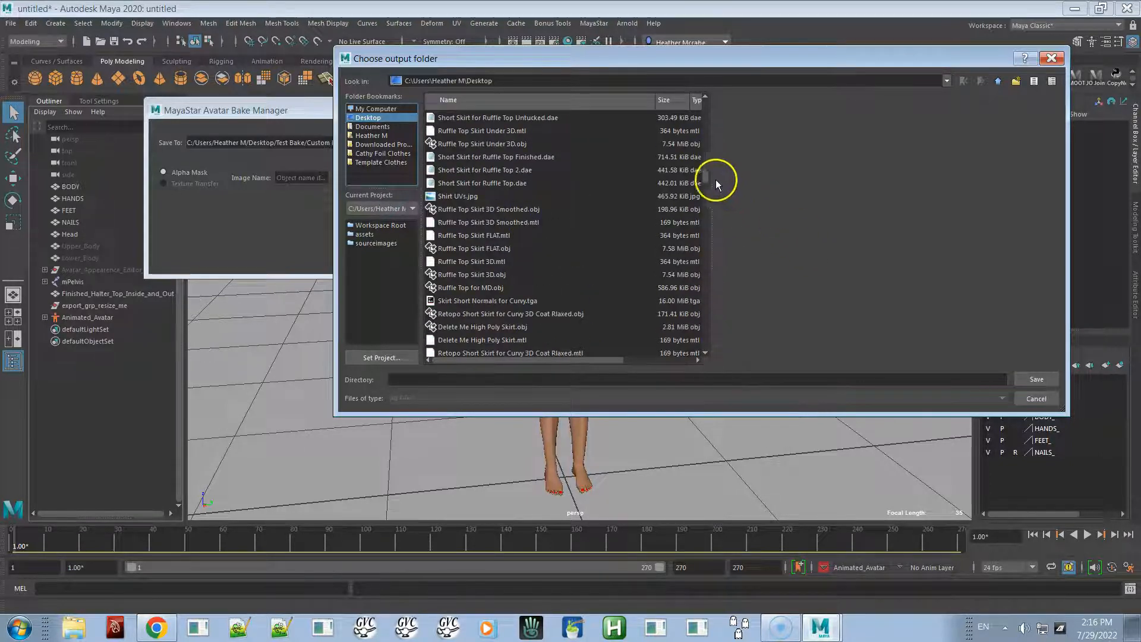
pyautogui.moveTo(707, 178); pyautogui.dragTo(704, 329)
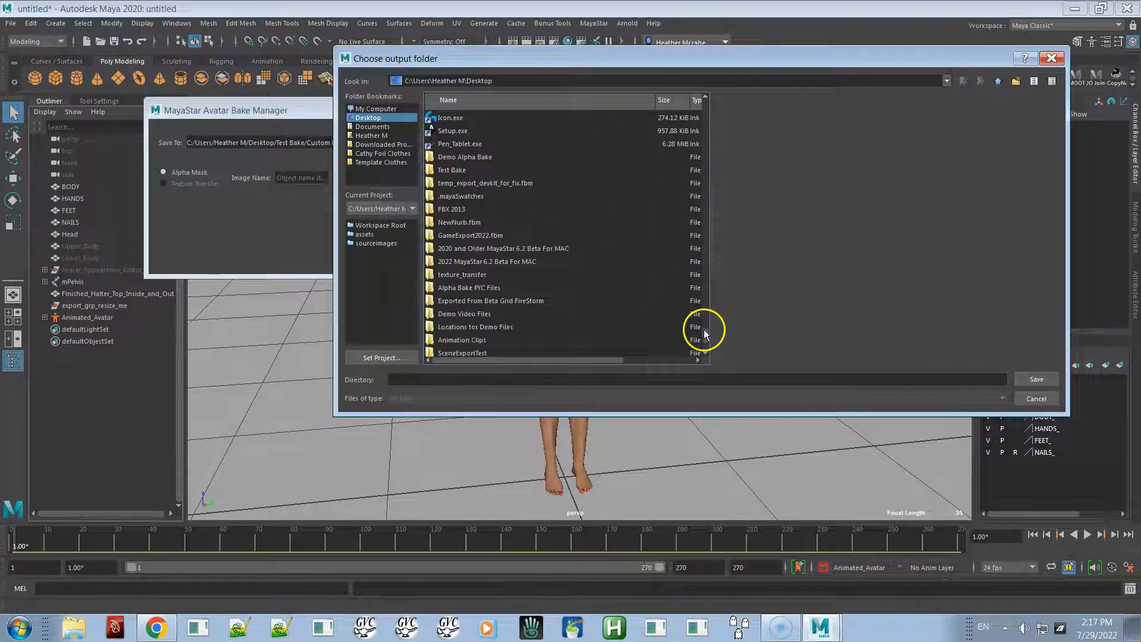
pyautogui.doubleClick(462, 157)
pyautogui.doubleClick(459, 119)
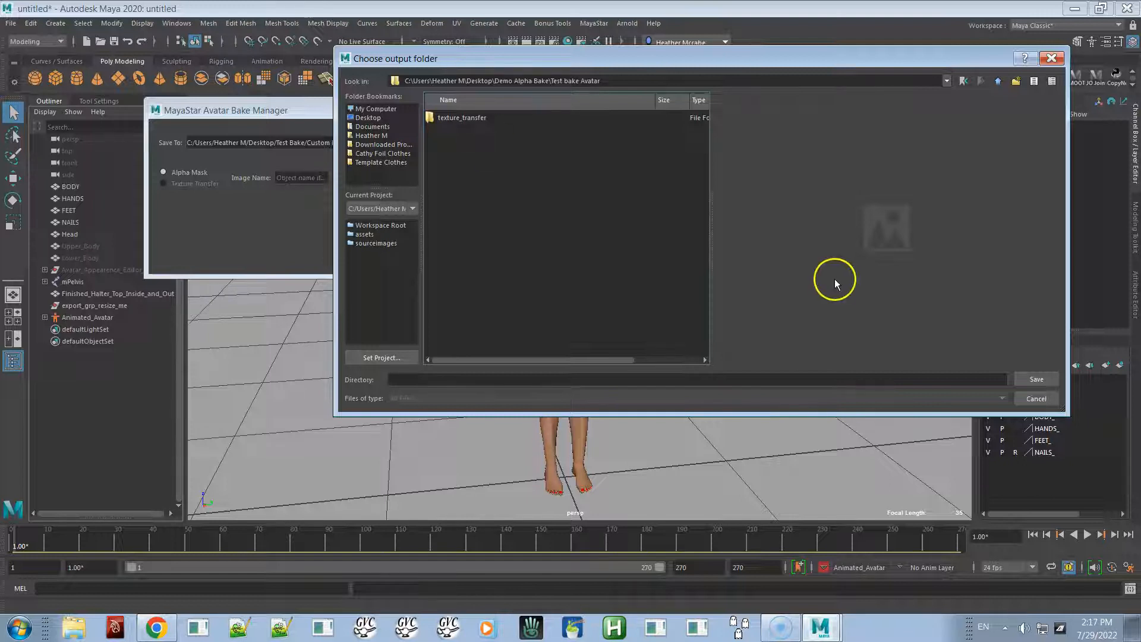
pyautogui.click(1026, 377)
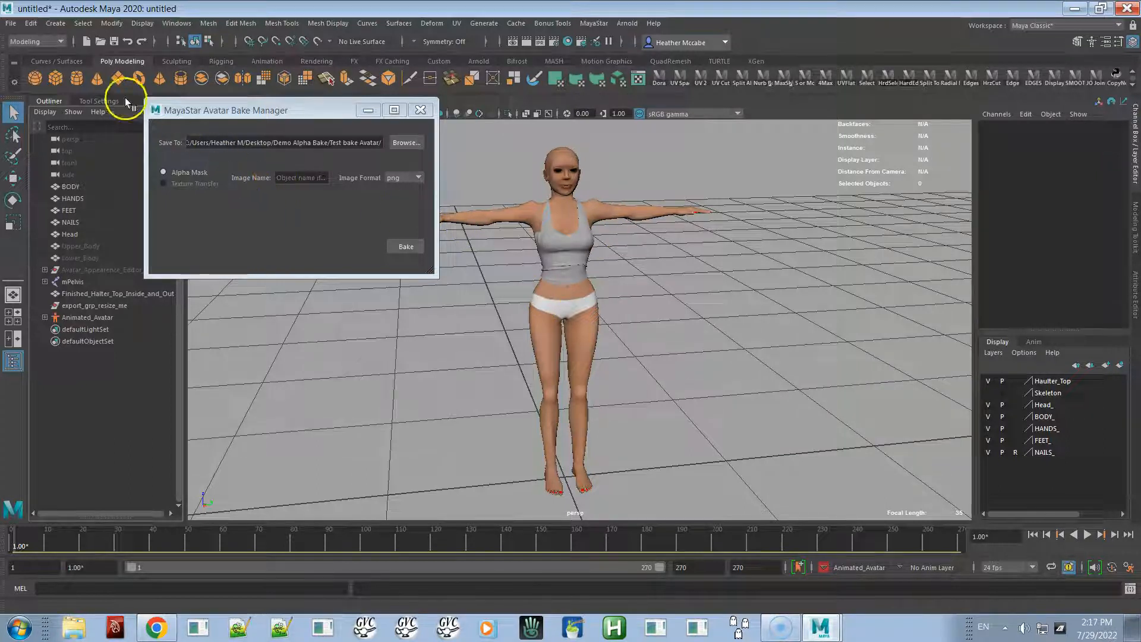
# - Save the scene to the desktop as Test bake Avatar.mb, replacing the existing file
pyautogui.click(11, 24)
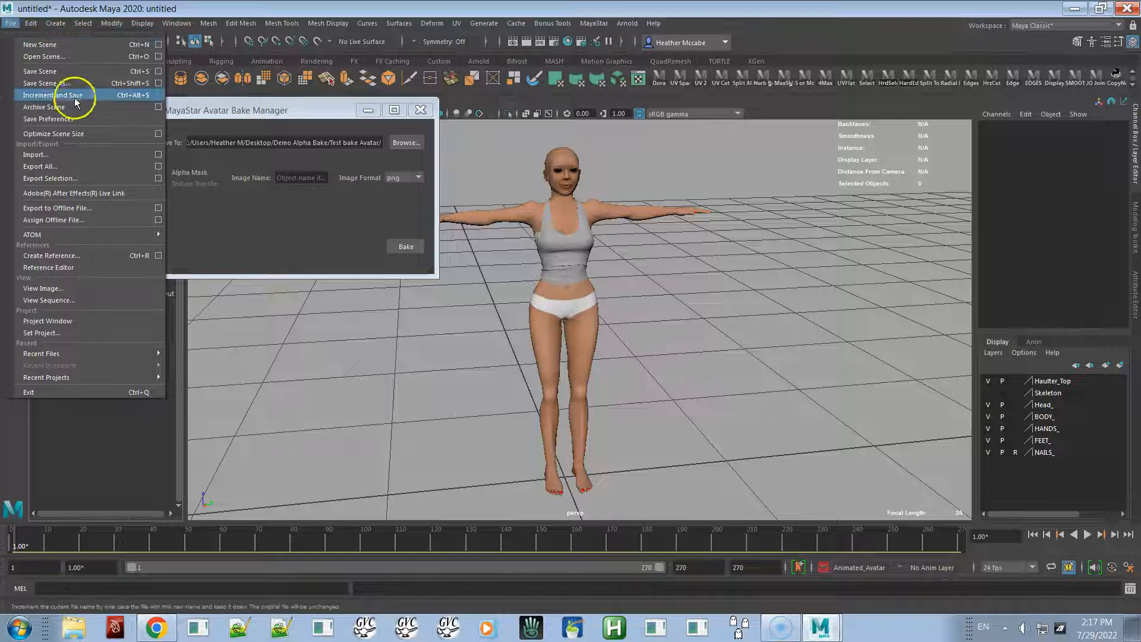
pyautogui.click(63, 82)
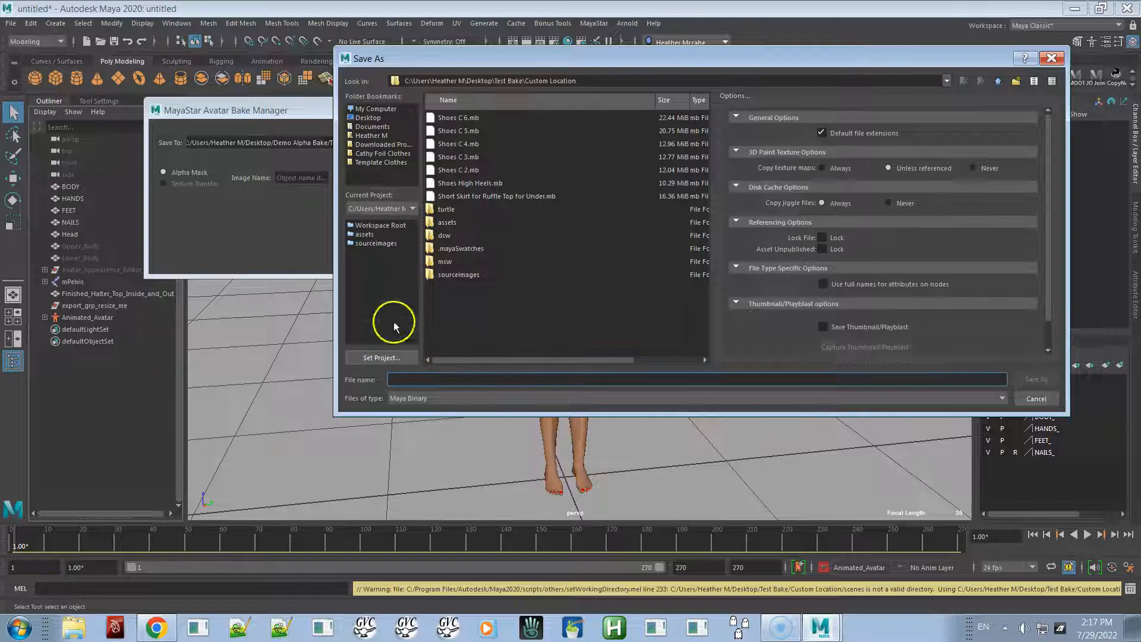
pyautogui.click(365, 119)
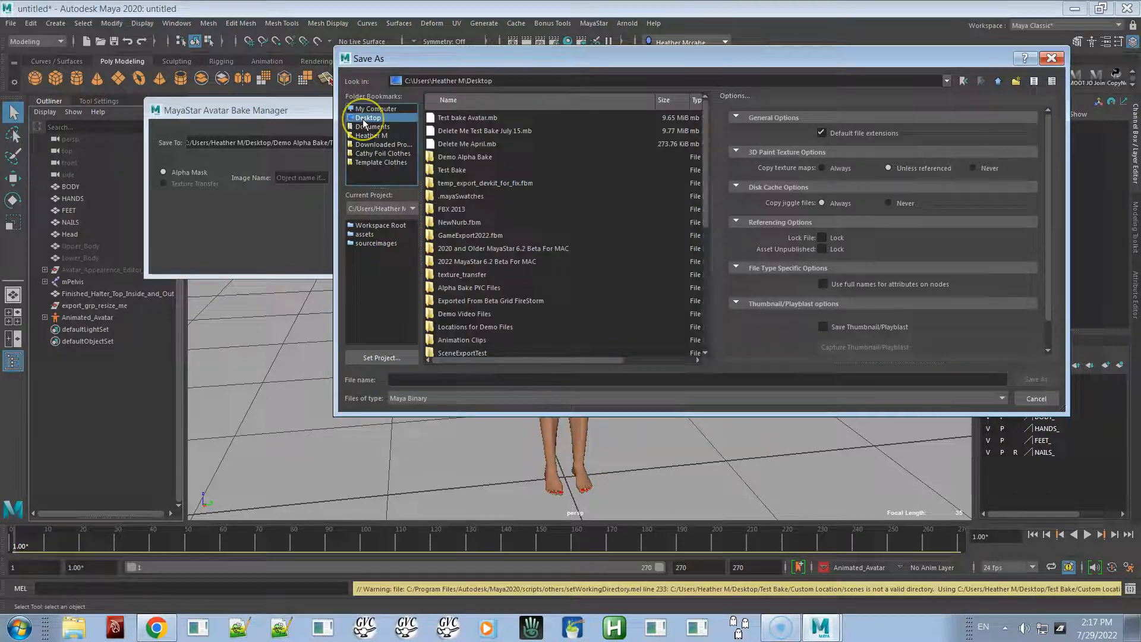
pyautogui.doubleClick(481, 118)
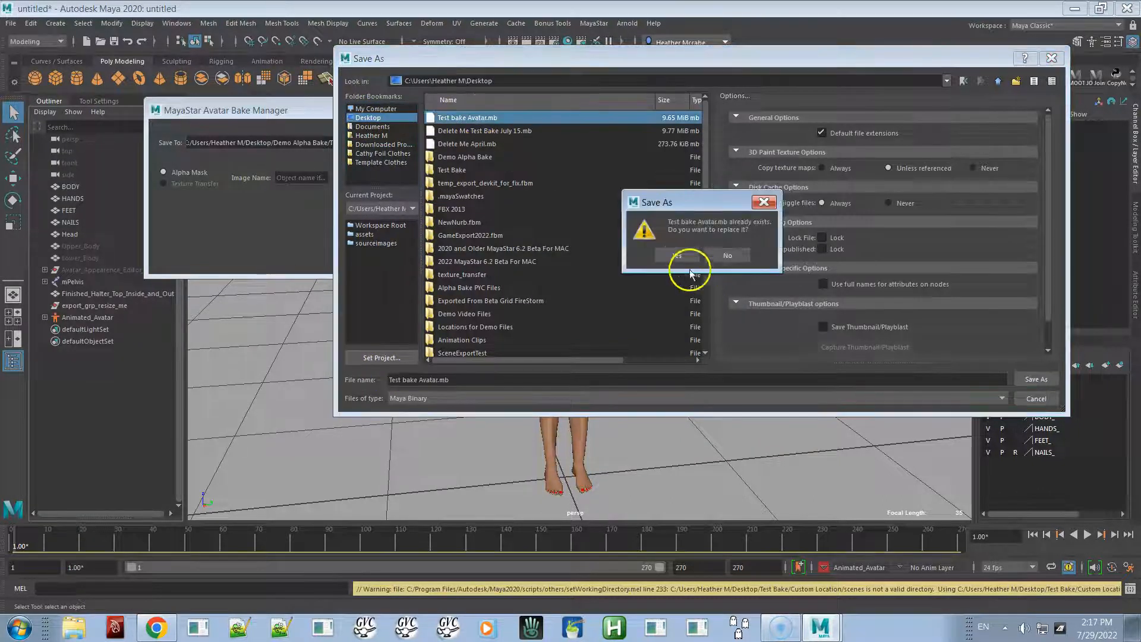
pyautogui.click(678, 256)
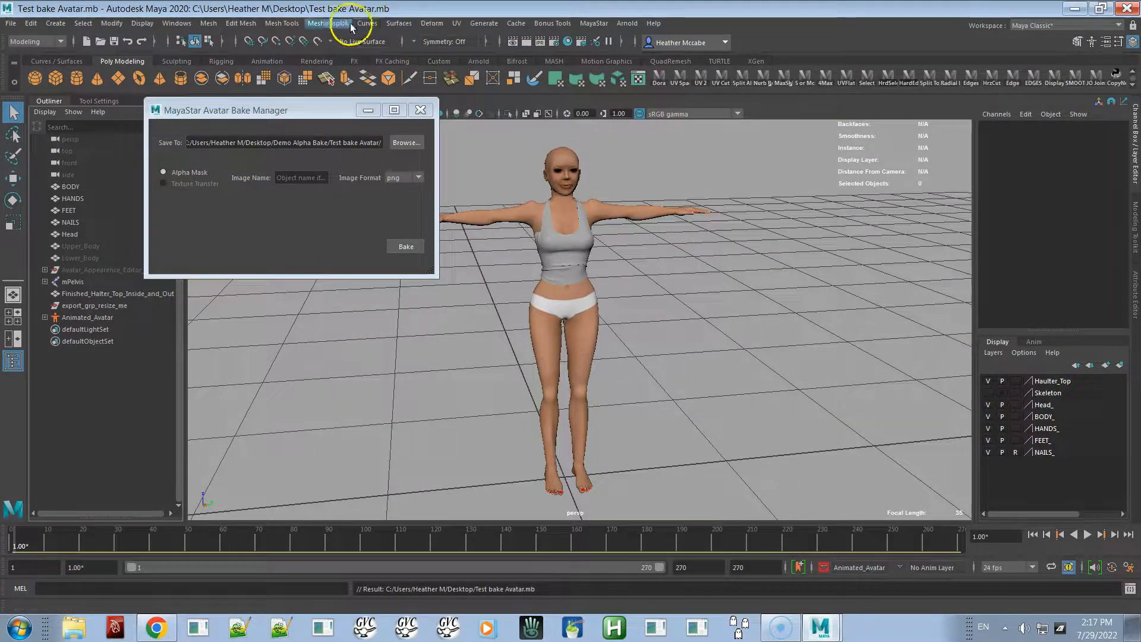
# - Select the halter top mesh on the avatar
pyautogui.click(578, 262)
pyautogui.keyDown('alt'); pyautogui.moveTo(612, 385); pyautogui.dragTo(711, 368); pyautogui.keyUp('alt')
pyautogui.keyDown('alt'); pyautogui.moveTo(697, 346); pyautogui.dragTo(833, 496, button='right'); pyautogui.keyUp('alt')
pyautogui.keyDown('alt'); pyautogui.moveTo(802, 418); pyautogui.dragTo(750, 365); pyautogui.keyUp('alt')
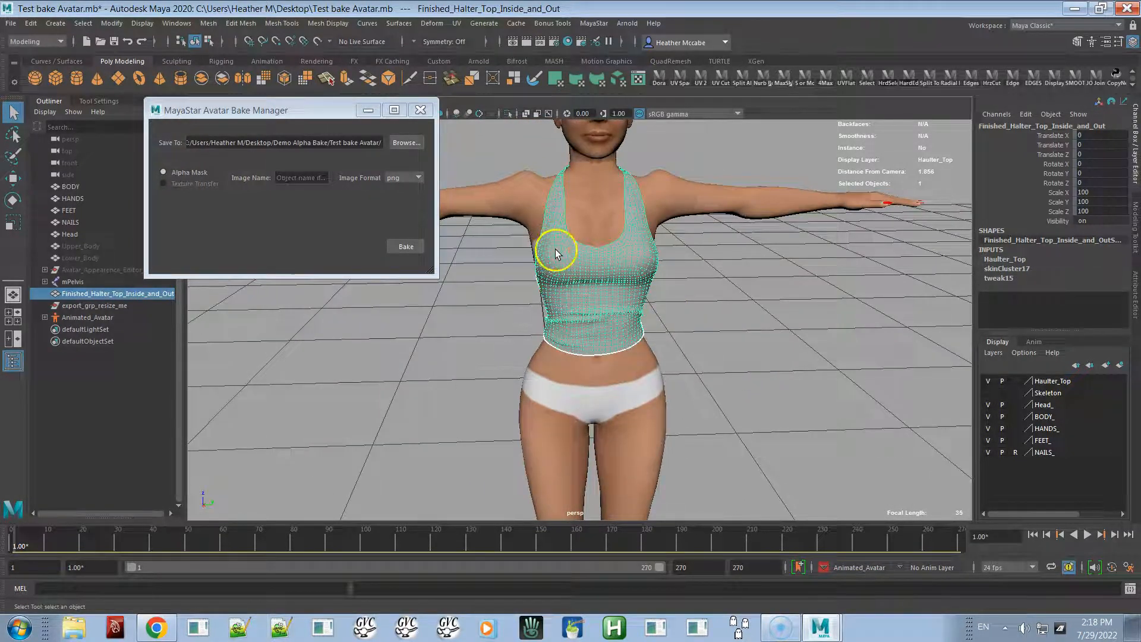
# - Try the tga and bmp image formats for the alpha mask and set the format back to png
pyautogui.click(404, 177)
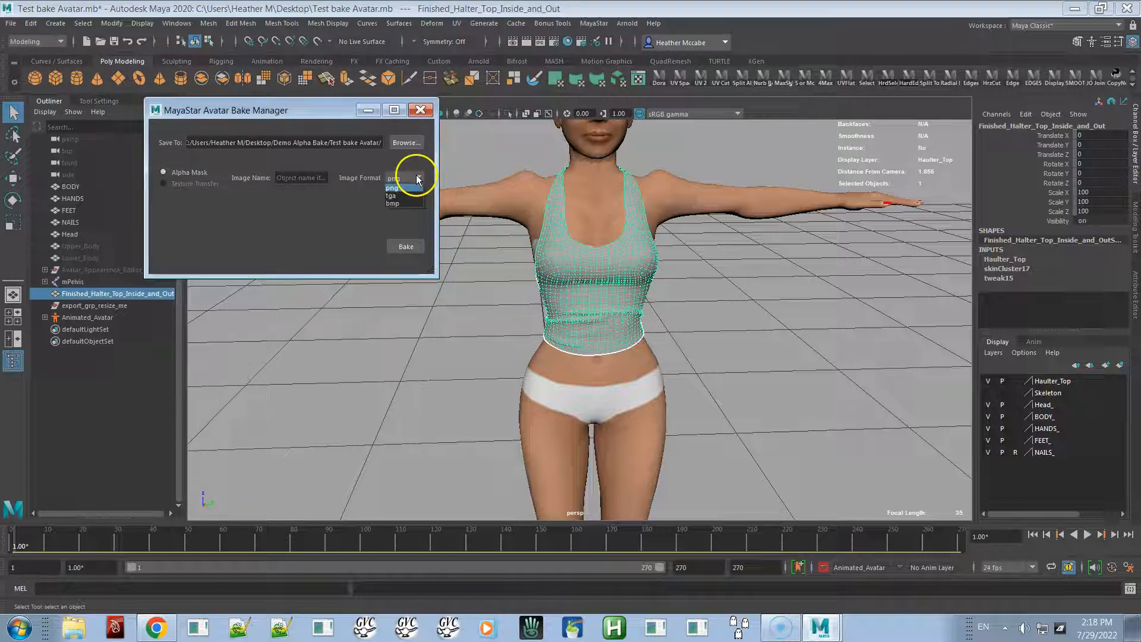
pyautogui.click(407, 196)
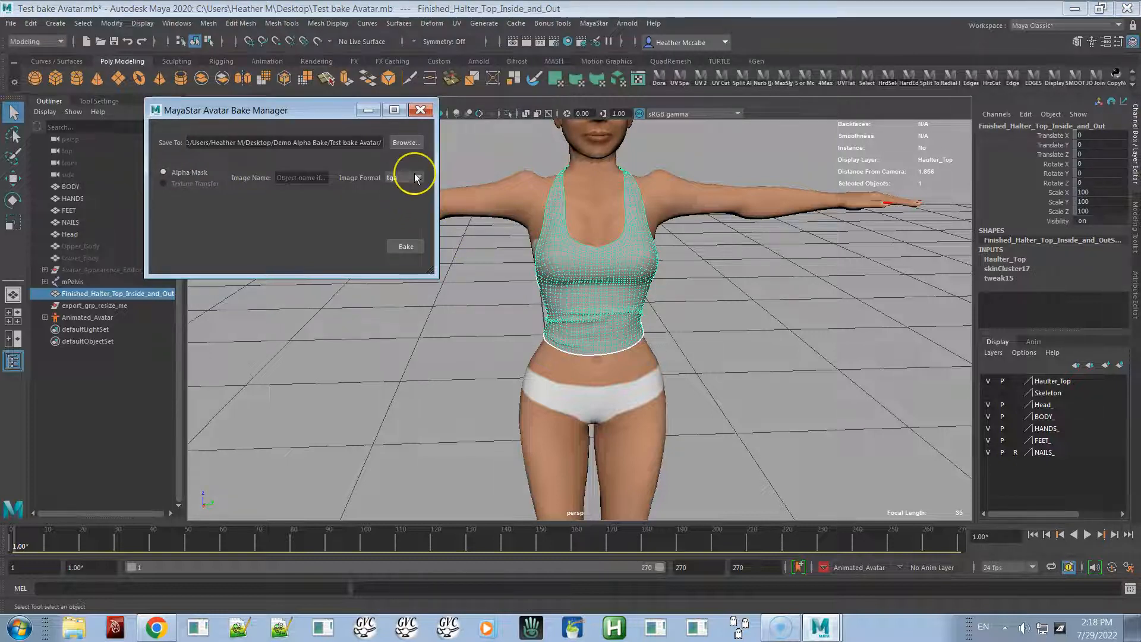
pyautogui.click(415, 177)
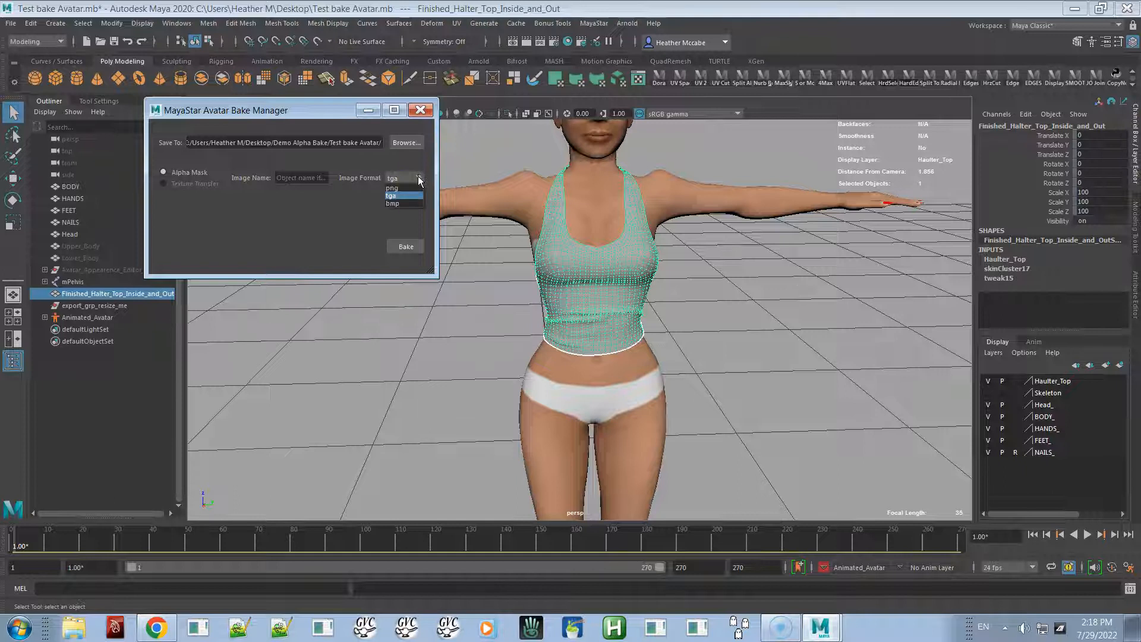
pyautogui.click(409, 204)
pyautogui.click(409, 178)
pyautogui.click(409, 189)
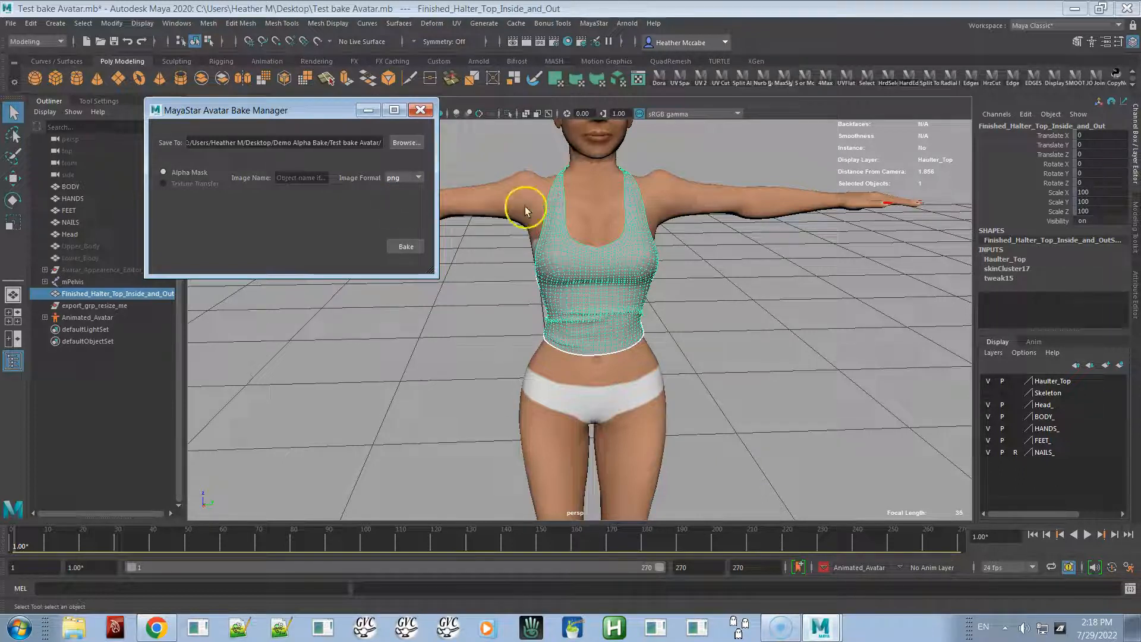
# - Reselect the halter top mesh and bake its alpha mask onto the pelted UV map
pyautogui.click(716, 270)
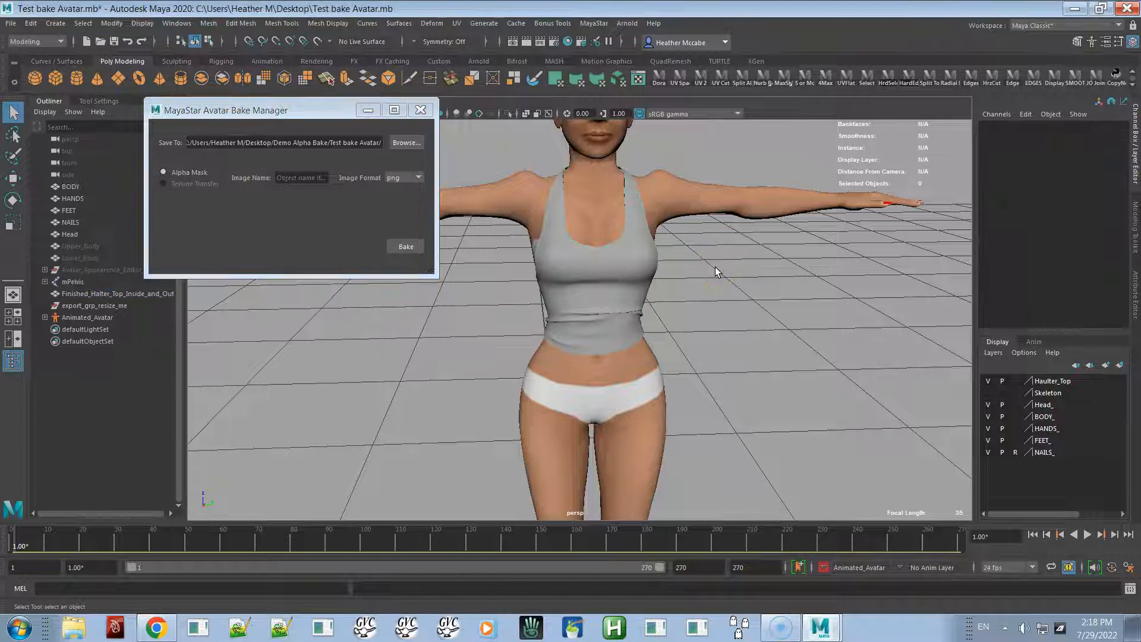
pyautogui.click(605, 277)
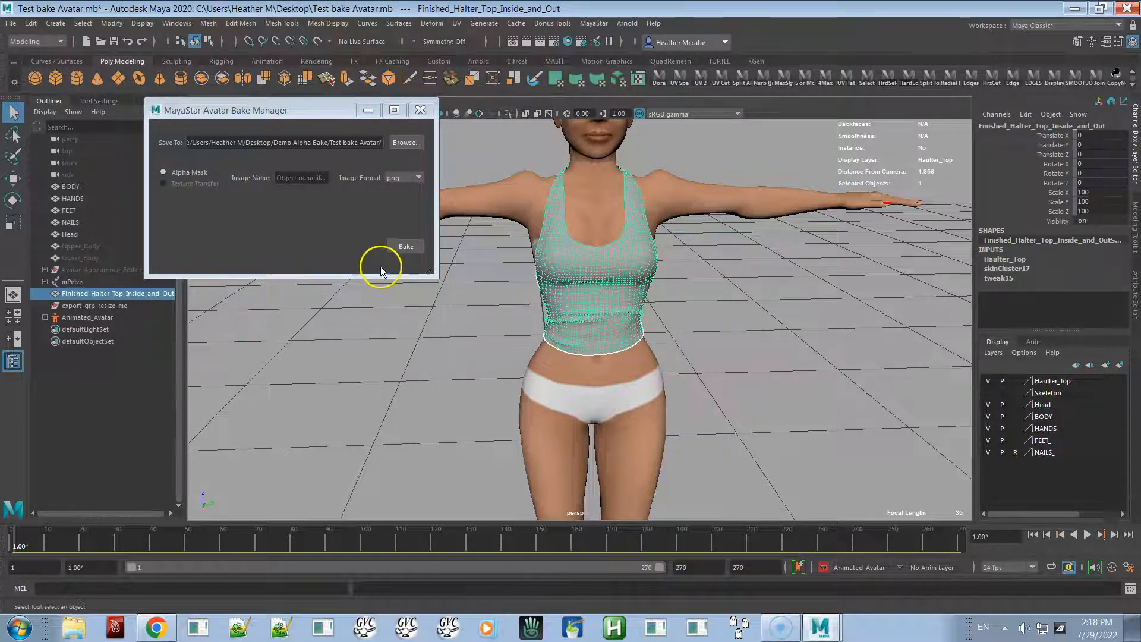
pyautogui.click(402, 247)
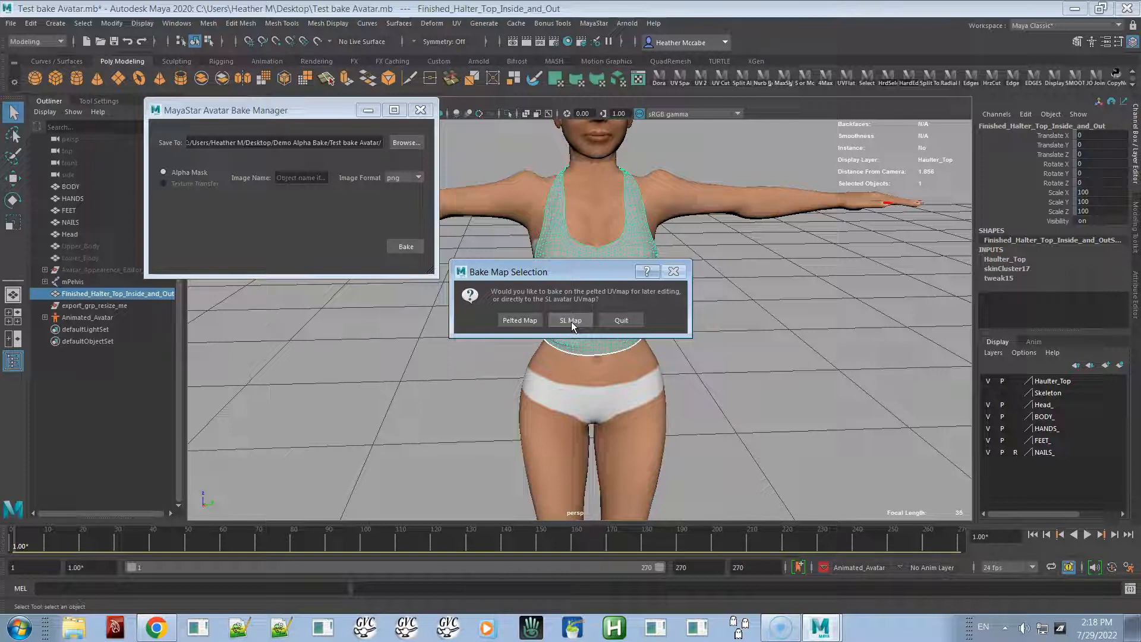
pyautogui.click(520, 321)
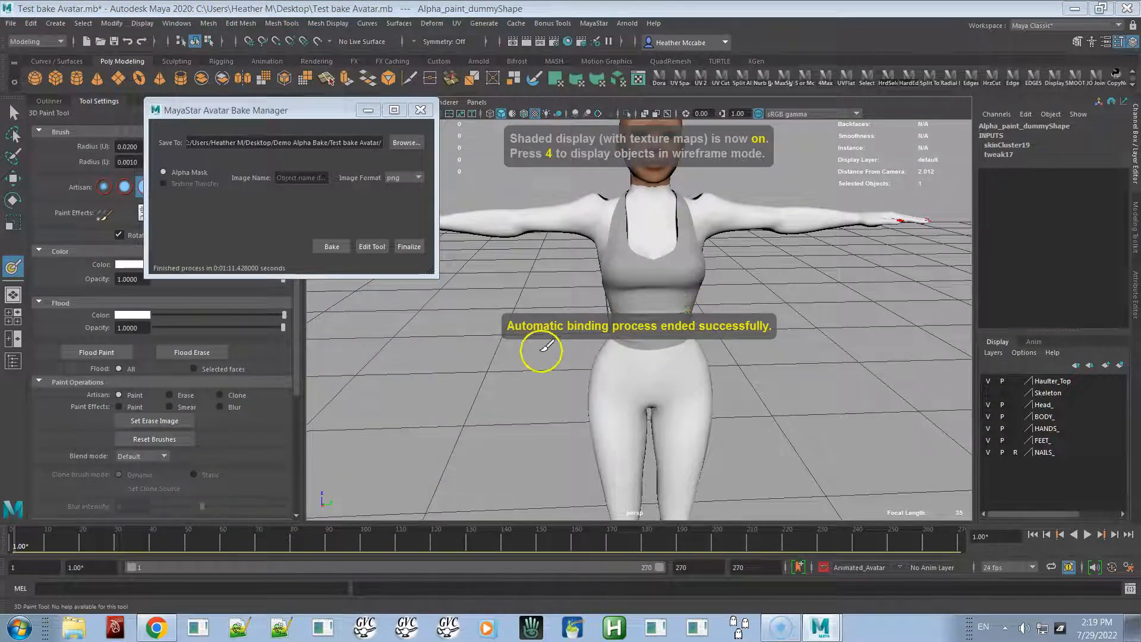
# - Reactivate the alpha mask paint tool with the bake manager's Edit Tool and move the manager window off the tool settings
pyautogui.moveTo(797, 380)
pyautogui.keyDown('alt'); pyautogui.mouseDown()
pyautogui.moveTo(787, 370)
pyautogui.moveTo(565, 384)
pyautogui.moveTo(782, 368)
pyautogui.mouseUp(); pyautogui.keyUp('alt')
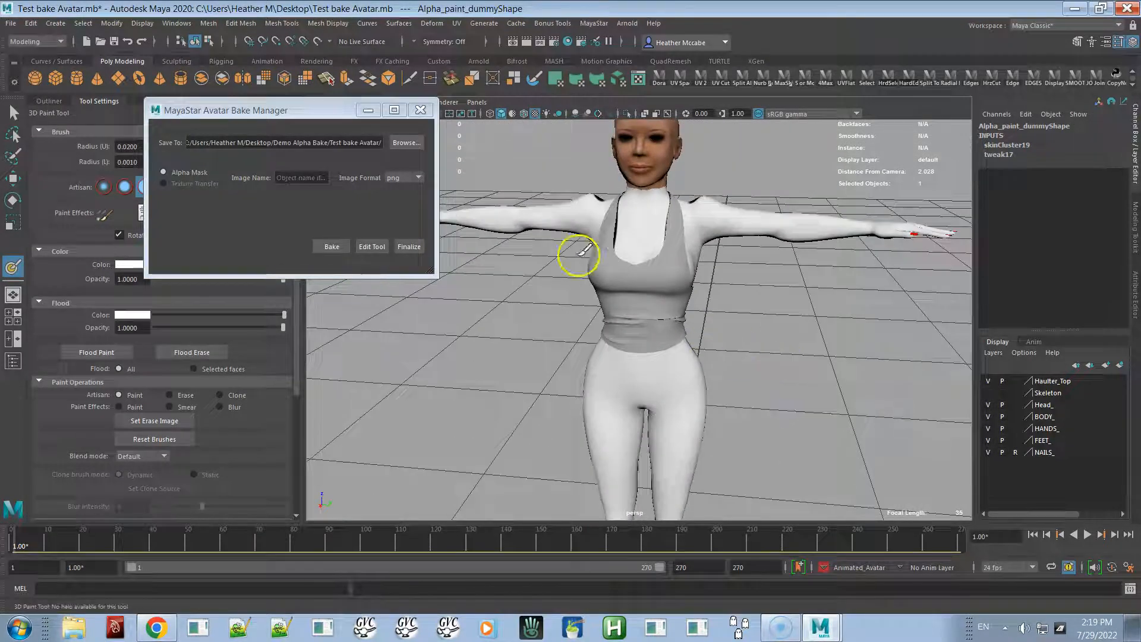
pyautogui.moveTo(323, 107)
pyautogui.mouseDown()
pyautogui.moveTo(293, 130)
pyautogui.moveTo(312, 116)
pyautogui.mouseUp()
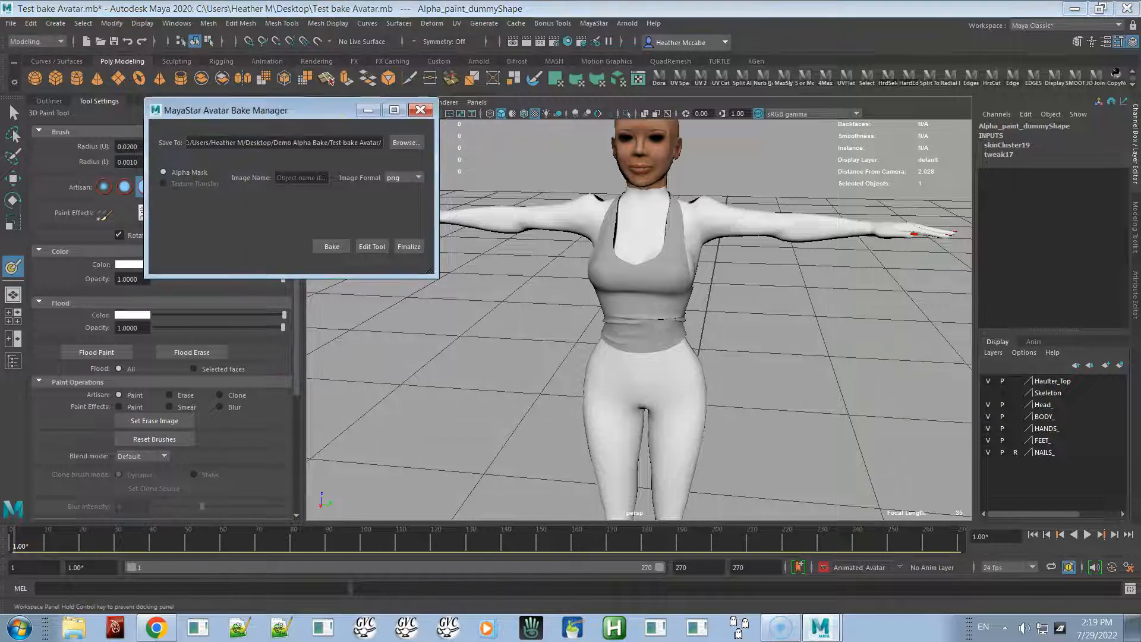
pyautogui.keyDown('alt'); pyautogui.moveTo(571, 318); pyautogui.dragTo(619, 387, button='right'); pyautogui.keyUp('alt')
pyautogui.keyDown('alt'); pyautogui.moveTo(619, 357); pyautogui.dragTo(620, 384); pyautogui.keyUp('alt')
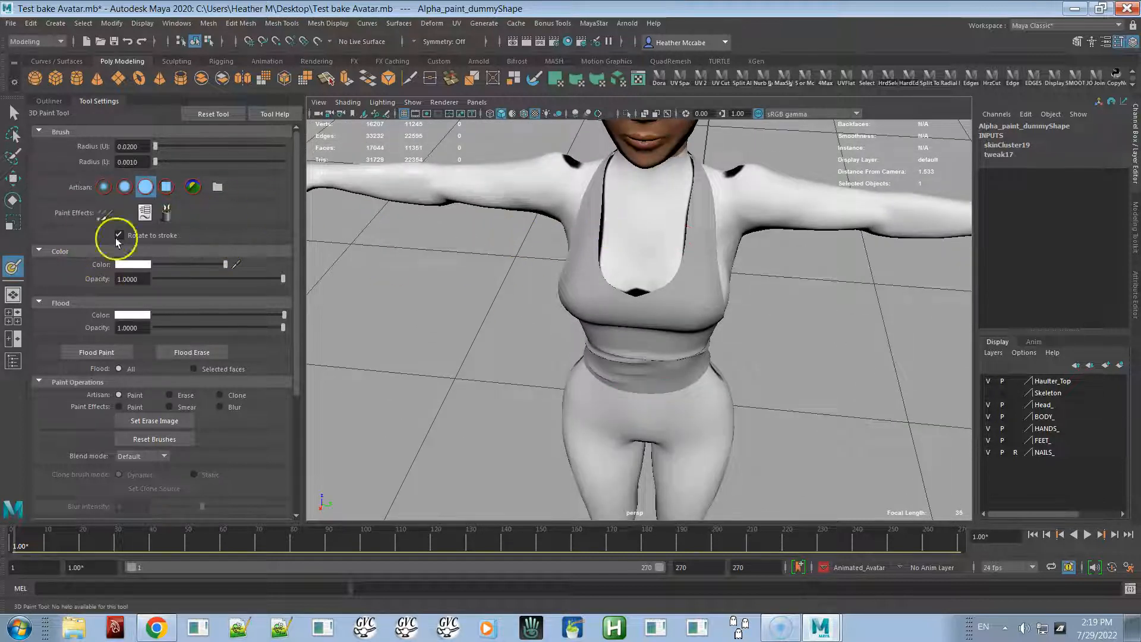
pyautogui.moveTo(0, 140); pyautogui.dragTo(336, 174)
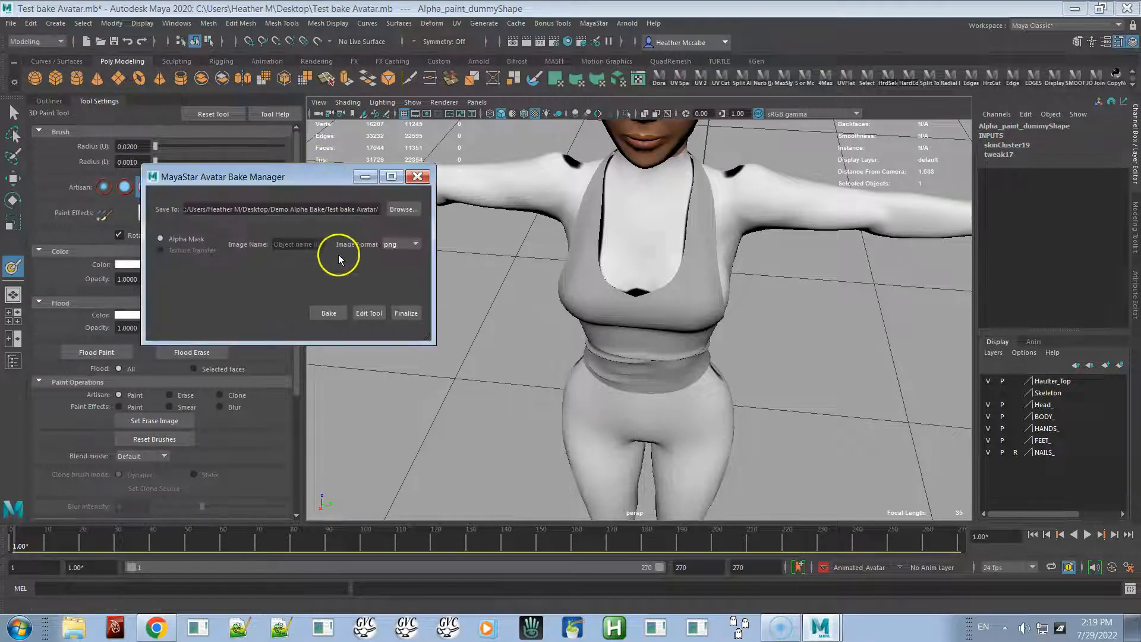
pyautogui.click(368, 314)
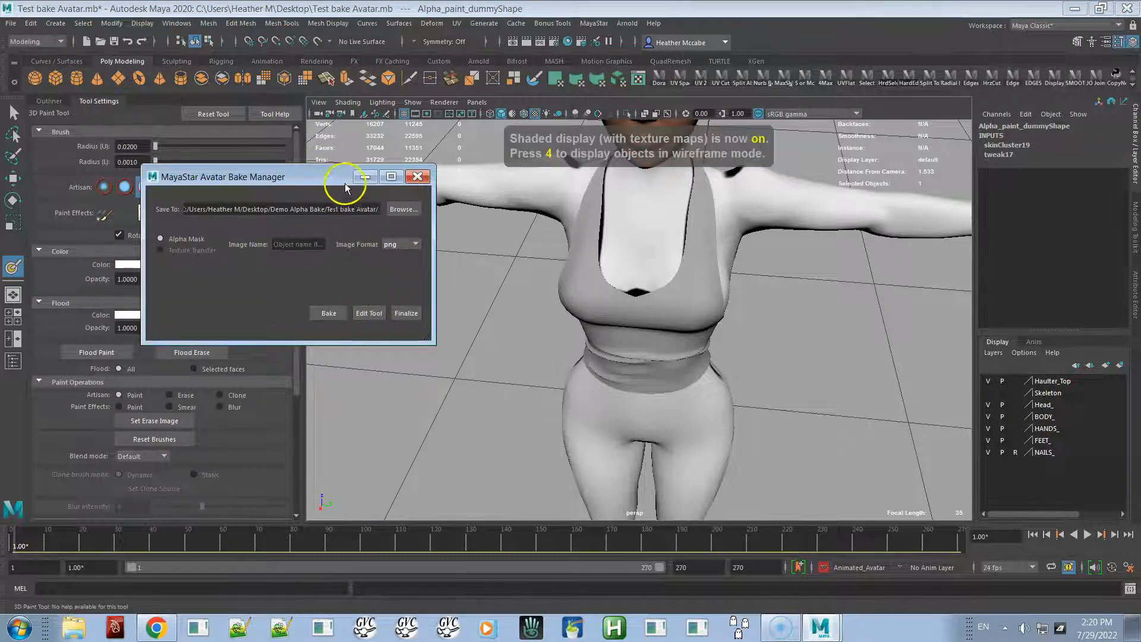
pyautogui.moveTo(333, 176); pyautogui.dragTo(0, 151)
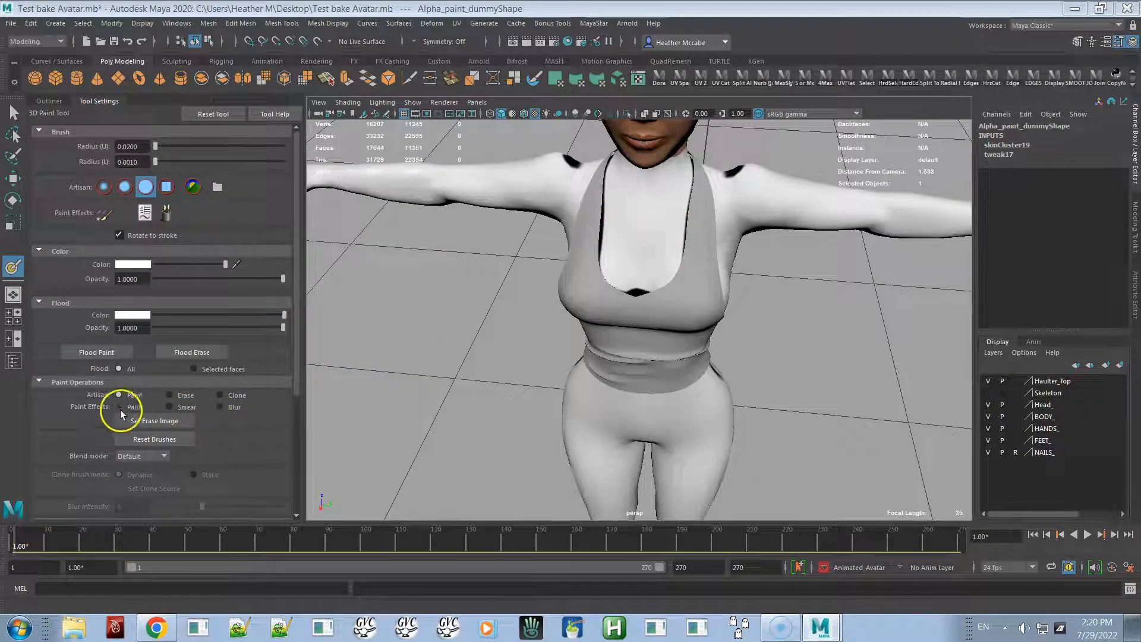
# - Expand the 3D Paint Tool's Stroke settings and toggle Reflection off and back on
pyautogui.scroll(-4, 90, 409)
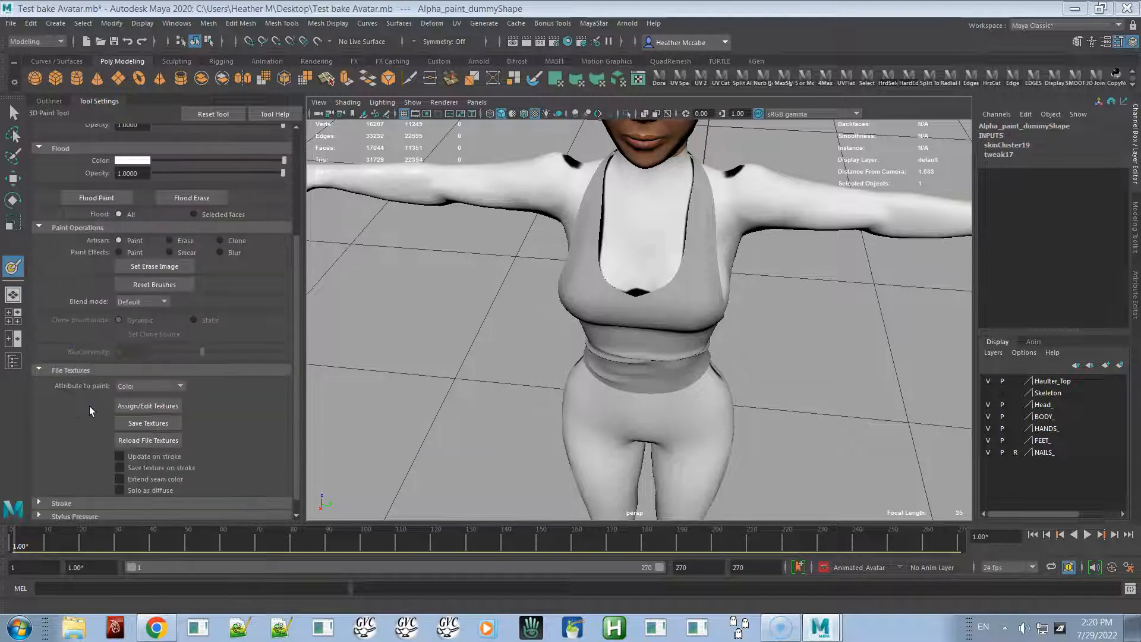
pyautogui.scroll(-1, 89, 405)
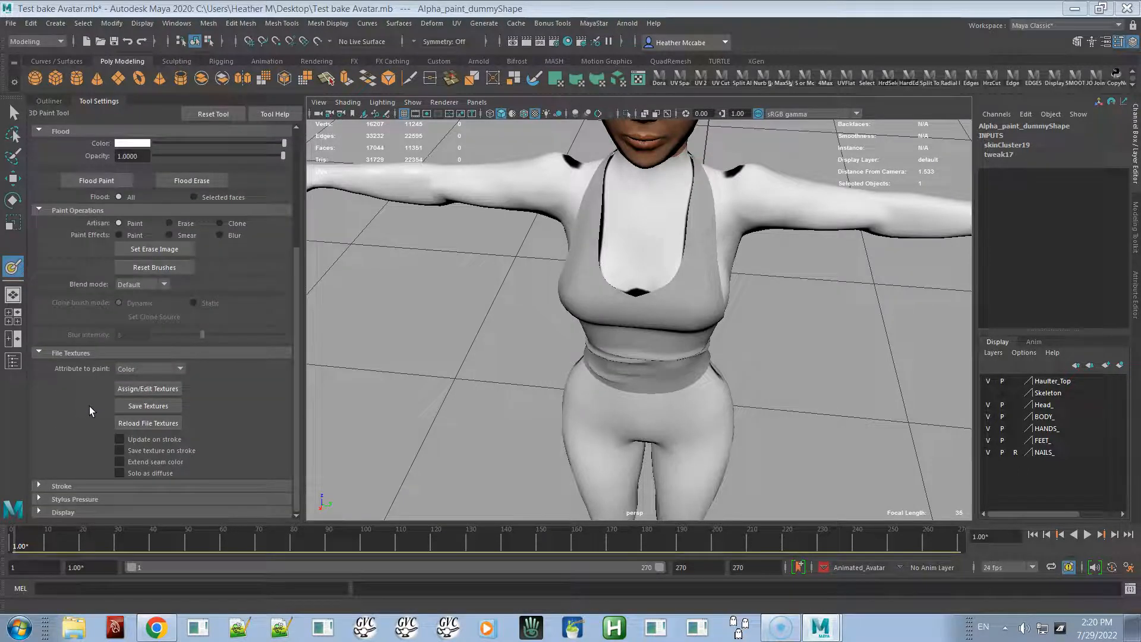
pyautogui.click(46, 485)
pyautogui.scroll(-2, 60, 457)
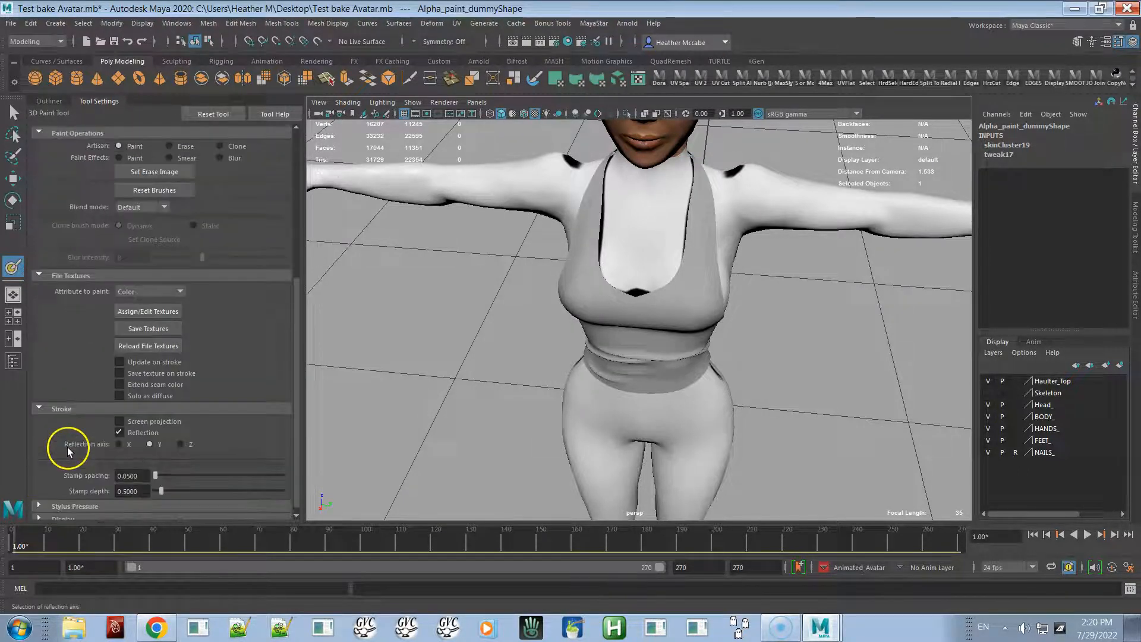
pyautogui.click(159, 435)
pyautogui.click(165, 436)
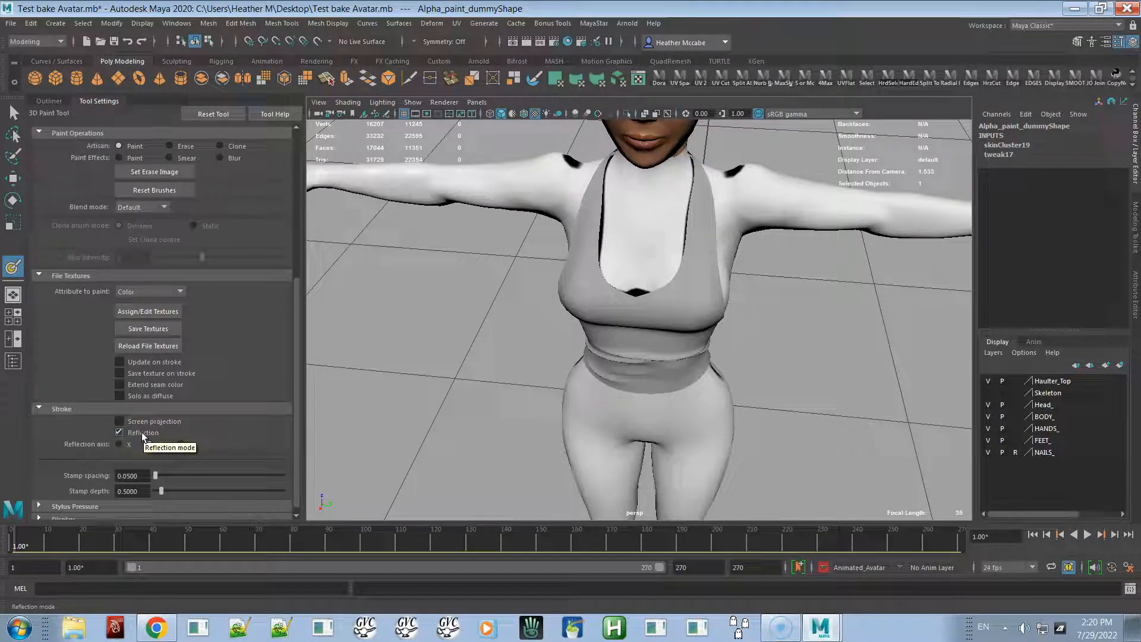
# - Paint white over the black spots on both shoulders of the alpha mask with Reflection on
pyautogui.moveTo(744, 158)
pyautogui.mouseDown()
pyautogui.moveTo(731, 204)
pyautogui.moveTo(749, 237)
pyautogui.mouseUp()
pyautogui.keyDown('alt'); pyautogui.moveTo(749, 237); pyautogui.dragTo(758, 258, button='right'); pyautogui.keyUp('alt')
pyautogui.keyDown('alt'); pyautogui.moveTo(758, 258); pyautogui.dragTo(744, 277, button='middle'); pyautogui.keyUp('alt')
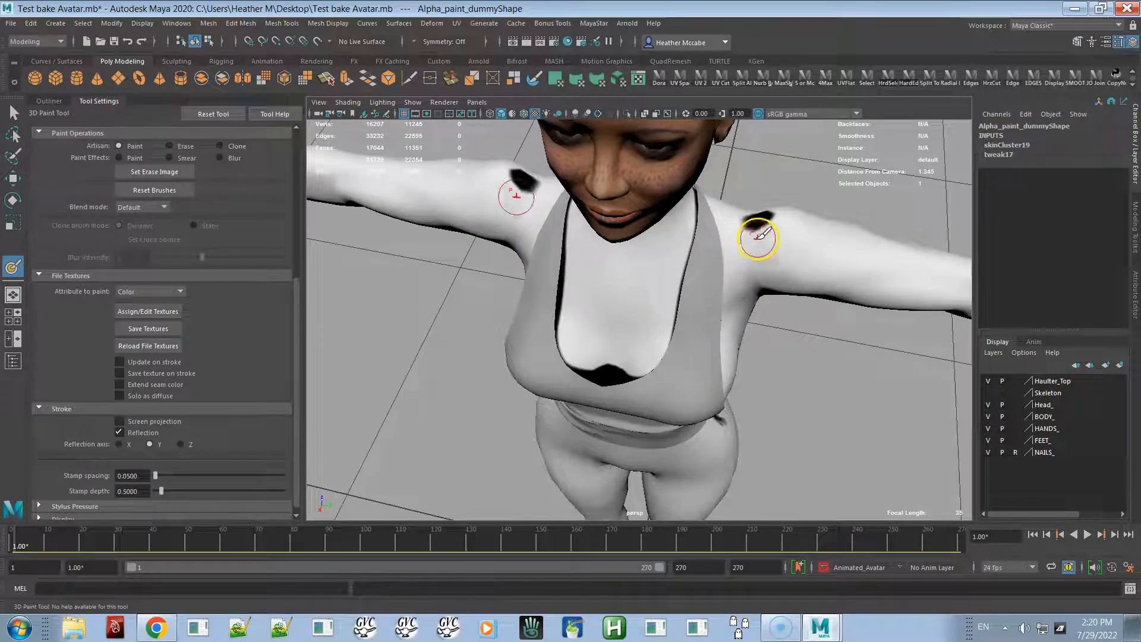
pyautogui.moveTo(765, 212); pyautogui.dragTo(777, 211)
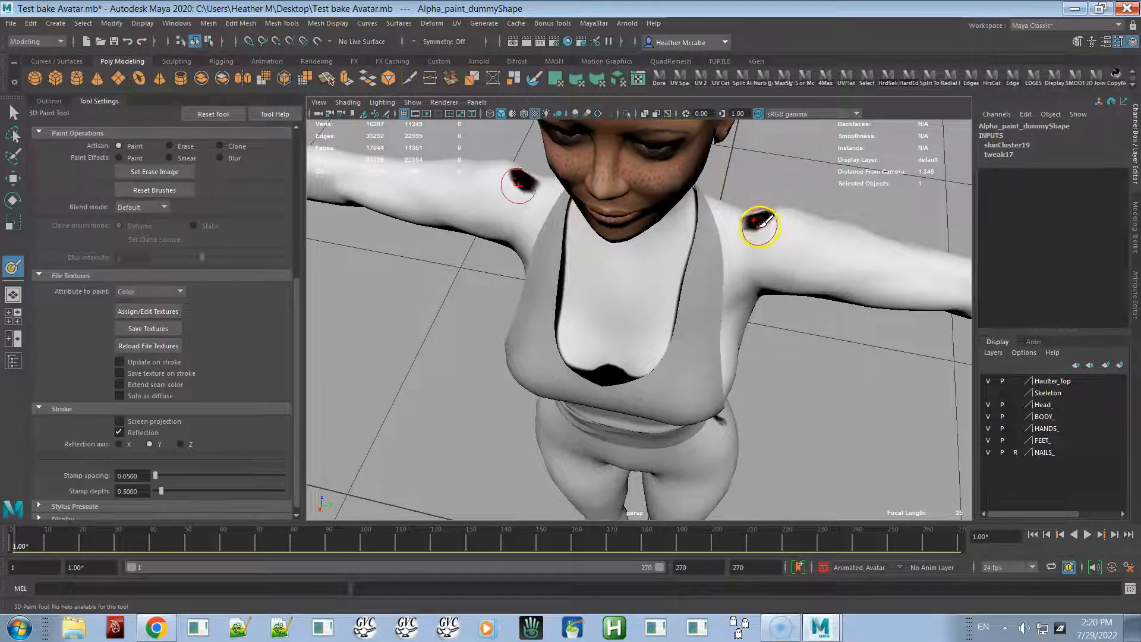
pyautogui.moveTo(754, 212); pyautogui.dragTo(770, 218)
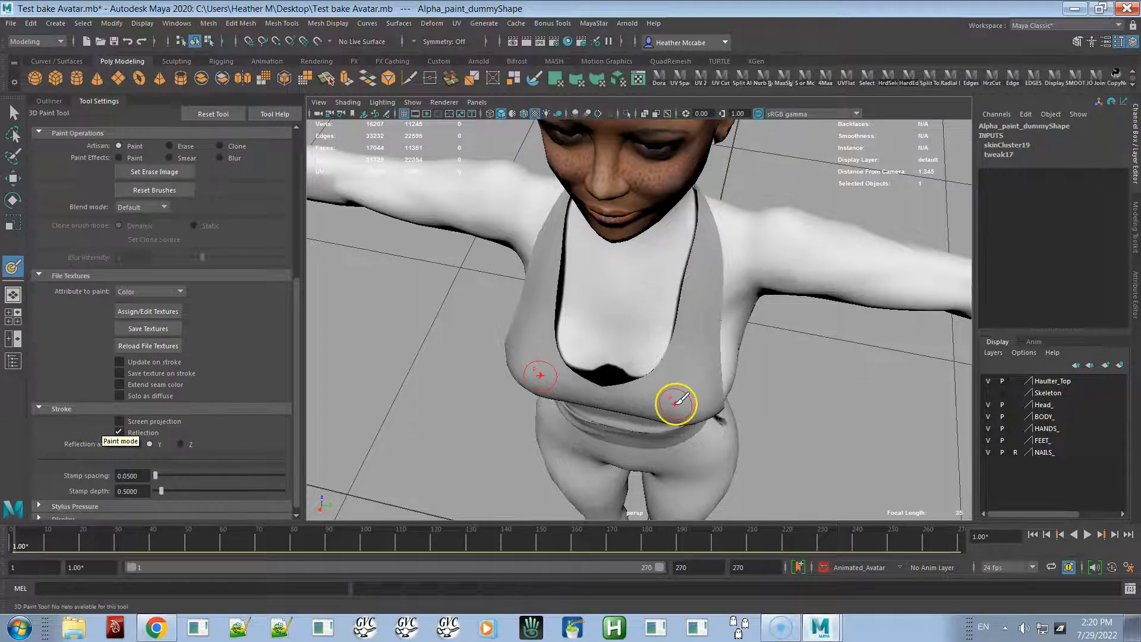
# - Turn off stroke Reflection and paint out the black spots along the avatar's underarm and hip
pyautogui.moveTo(675, 387)
pyautogui.keyDown('alt'); pyautogui.mouseDown()
pyautogui.moveTo(675, 356)
pyautogui.moveTo(644, 332)
pyautogui.moveTo(594, 349)
pyautogui.moveTo(570, 334)
pyautogui.mouseUp(); pyautogui.keyUp('alt')
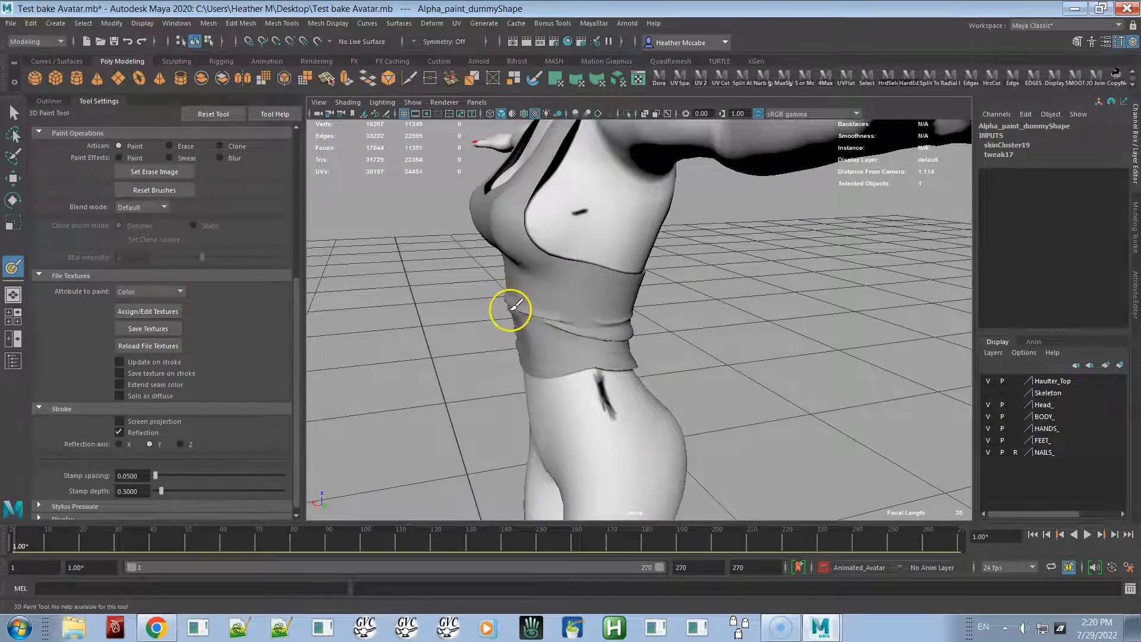
pyautogui.moveTo(507, 301)
pyautogui.keyDown('alt'); pyautogui.mouseDown()
pyautogui.moveTo(517, 287)
pyautogui.moveTo(492, 262)
pyautogui.moveTo(519, 262)
pyautogui.moveTo(507, 267)
pyautogui.mouseUp(); pyautogui.keyUp('alt')
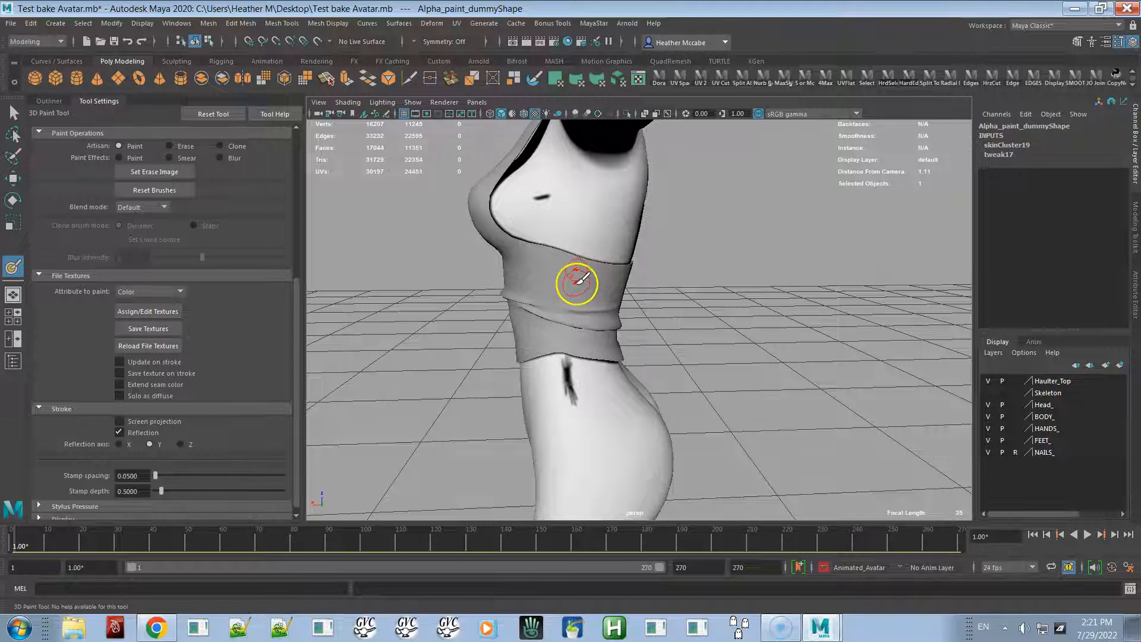
pyautogui.keyDown('alt'); pyautogui.moveTo(577, 283); pyautogui.dragTo(640, 295); pyautogui.keyUp('alt')
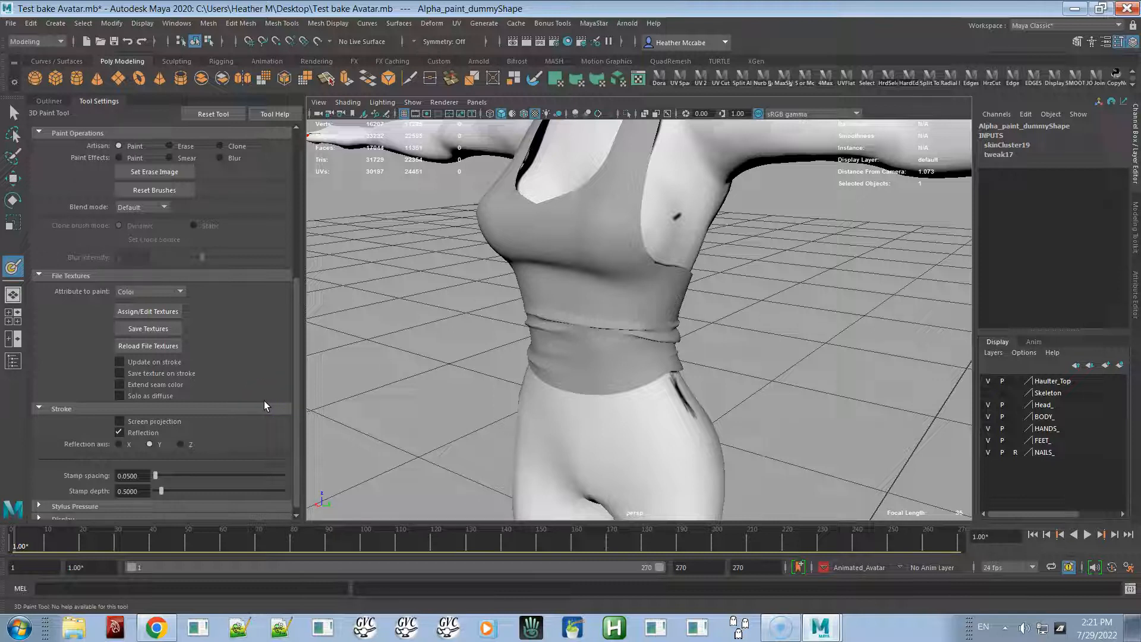
pyautogui.click(138, 433)
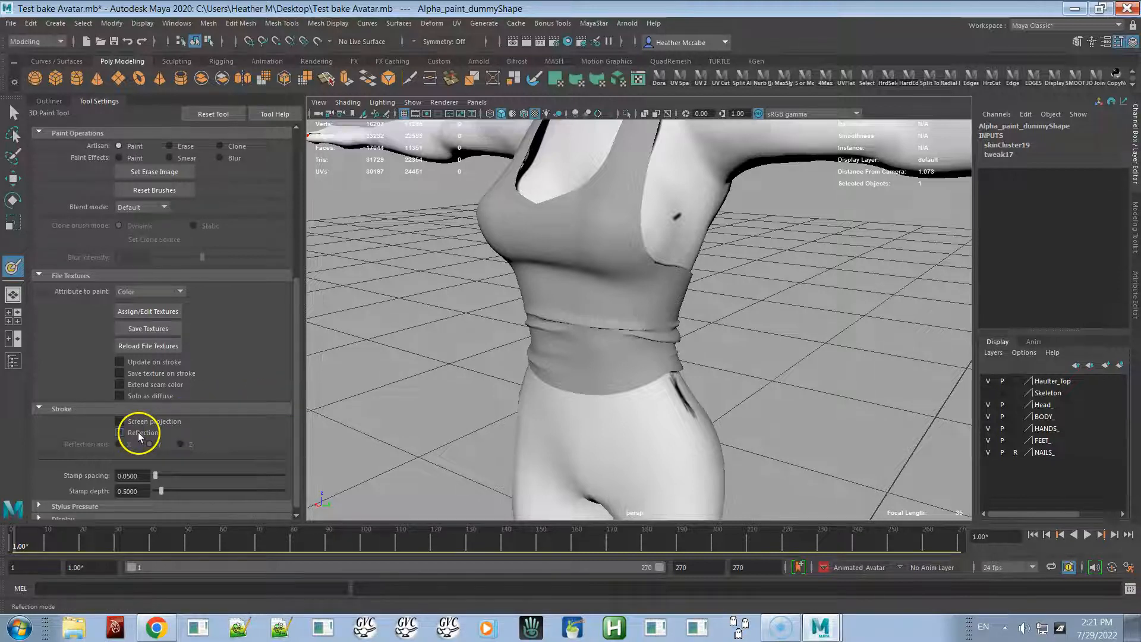
pyautogui.scroll(5, 145, 363)
pyautogui.scroll(3, 144, 364)
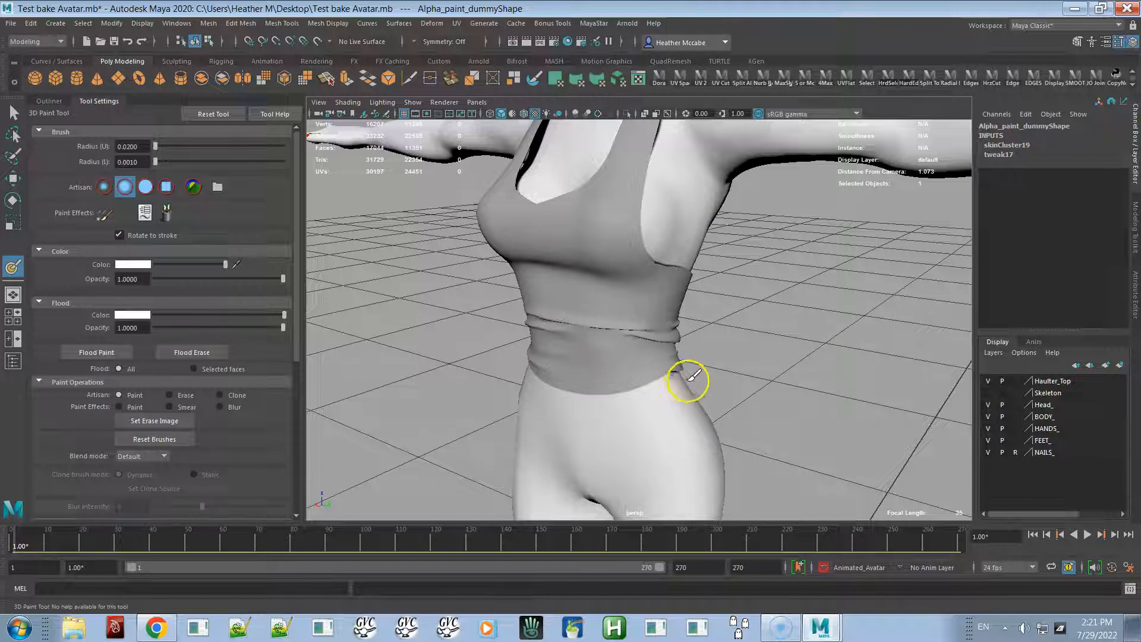
pyautogui.keyDown('alt'); pyautogui.moveTo(632, 395); pyautogui.dragTo(814, 391); pyautogui.keyUp('alt')
pyautogui.moveTo(727, 386)
pyautogui.mouseDown()
pyautogui.moveTo(701, 384)
pyautogui.moveTo(724, 380)
pyautogui.mouseUp()
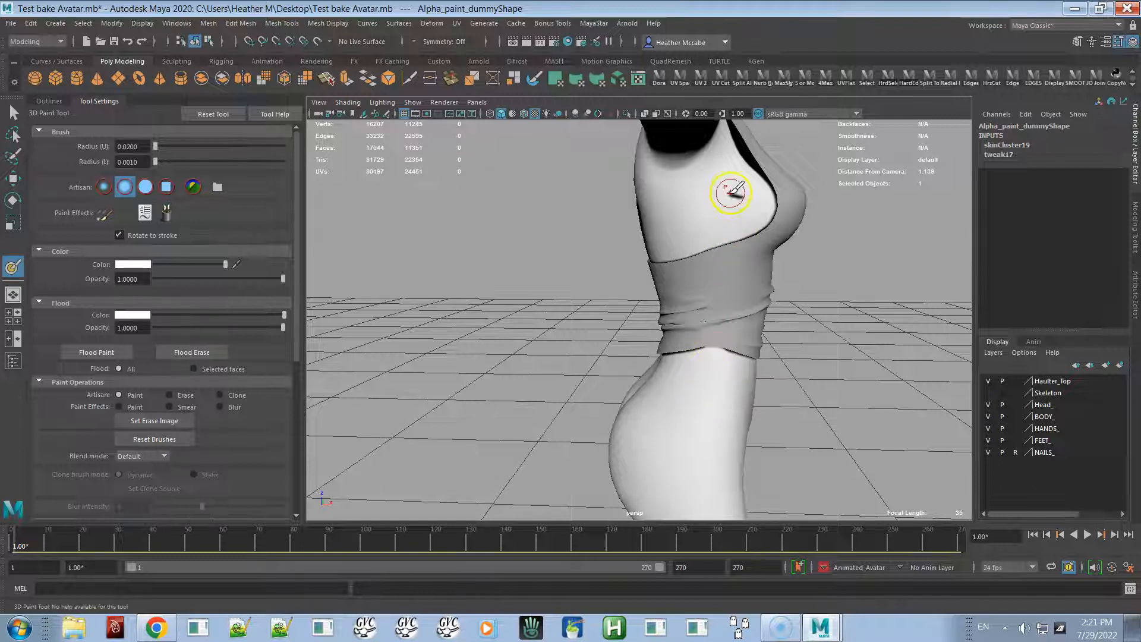
# - Paint the black fingertips white on the avatar's right hand
pyautogui.keyDown('alt'); pyautogui.moveTo(709, 293); pyautogui.dragTo(617, 344); pyautogui.keyUp('alt')
pyautogui.keyDown('alt'); pyautogui.moveTo(618, 345); pyautogui.dragTo(897, 227, button='middle'); pyautogui.keyUp('alt')
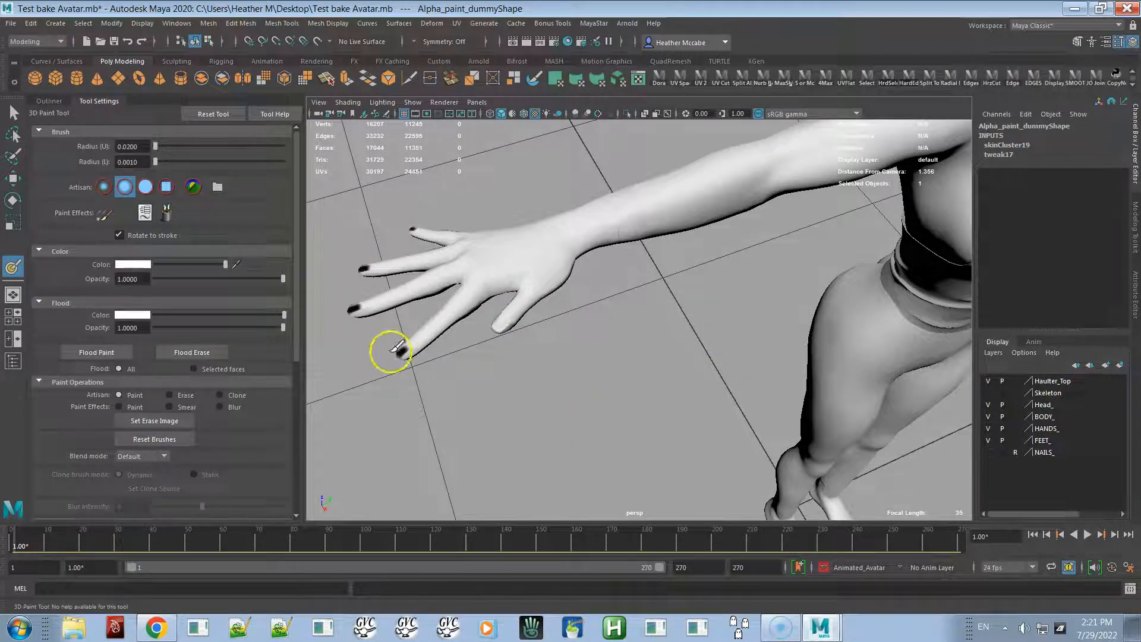
pyautogui.moveTo(356, 300)
pyautogui.mouseDown()
pyautogui.moveTo(339, 313)
pyautogui.moveTo(365, 265)
pyautogui.moveTo(355, 271)
pyautogui.mouseUp()
pyautogui.moveTo(426, 235); pyautogui.dragTo(407, 229)
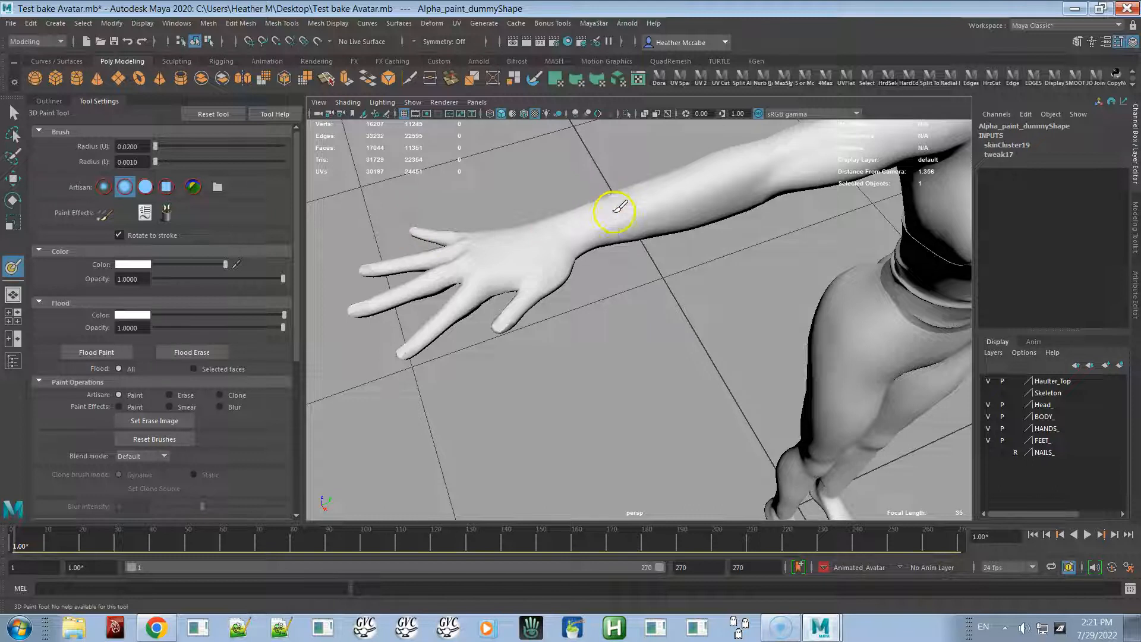
# - Paint the black tips of the index and middle fingers white on the avatar's left hand
pyautogui.moveTo(616, 231)
pyautogui.keyDown('alt'); pyautogui.mouseDown()
pyautogui.moveTo(596, 173)
pyautogui.moveTo(601, 327)
pyautogui.moveTo(584, 251)
pyautogui.moveTo(592, 209)
pyautogui.mouseUp(); pyautogui.keyUp('alt')
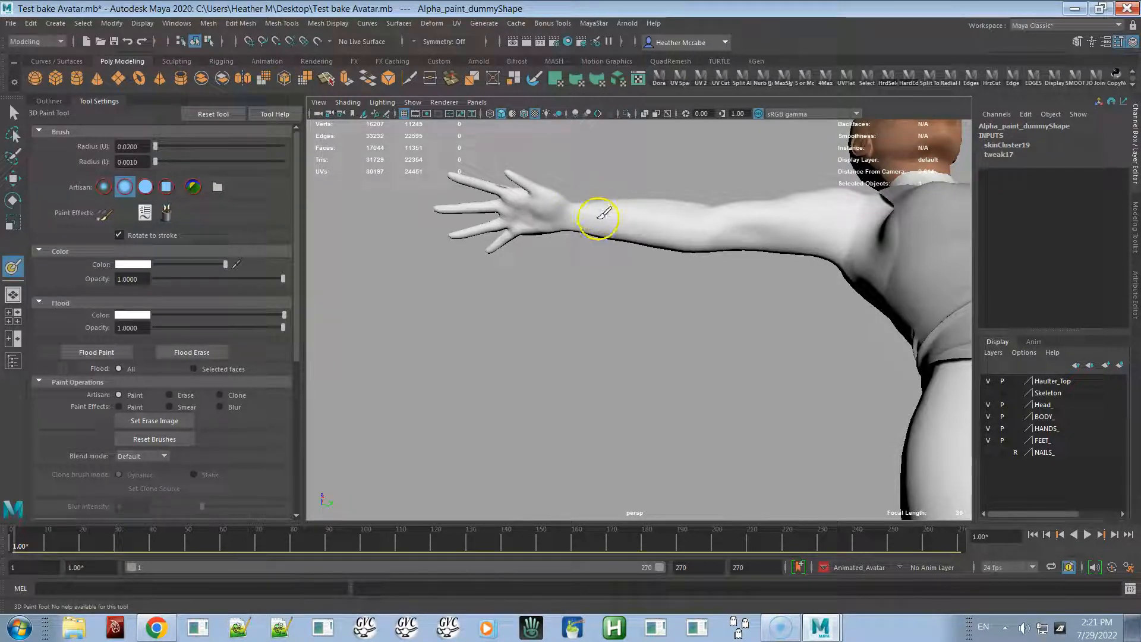
pyautogui.keyDown('alt'); pyautogui.moveTo(590, 245); pyautogui.dragTo(506, 180); pyautogui.keyUp('alt')
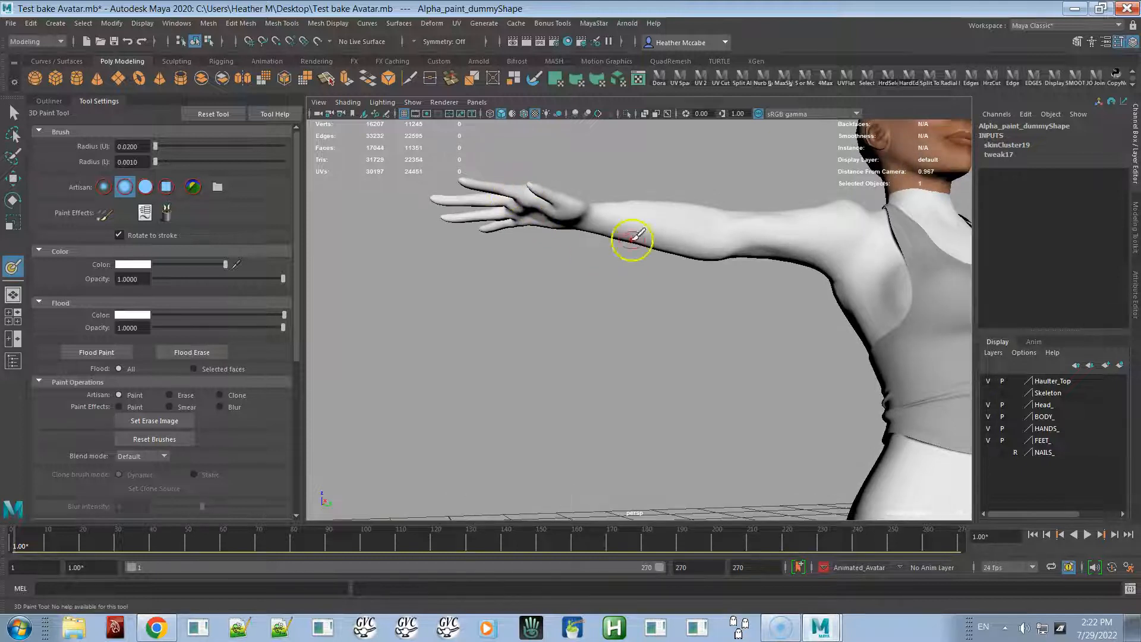
pyautogui.keyDown('alt'); pyautogui.moveTo(830, 390); pyautogui.dragTo(773, 444); pyautogui.keyUp('alt')
pyautogui.keyDown('alt'); pyautogui.moveTo(767, 418); pyautogui.dragTo(358, 289, button='middle'); pyautogui.keyUp('alt')
pyautogui.keyDown('alt'); pyautogui.moveTo(812, 289); pyautogui.dragTo(642, 312, button='middle'); pyautogui.keyUp('alt')
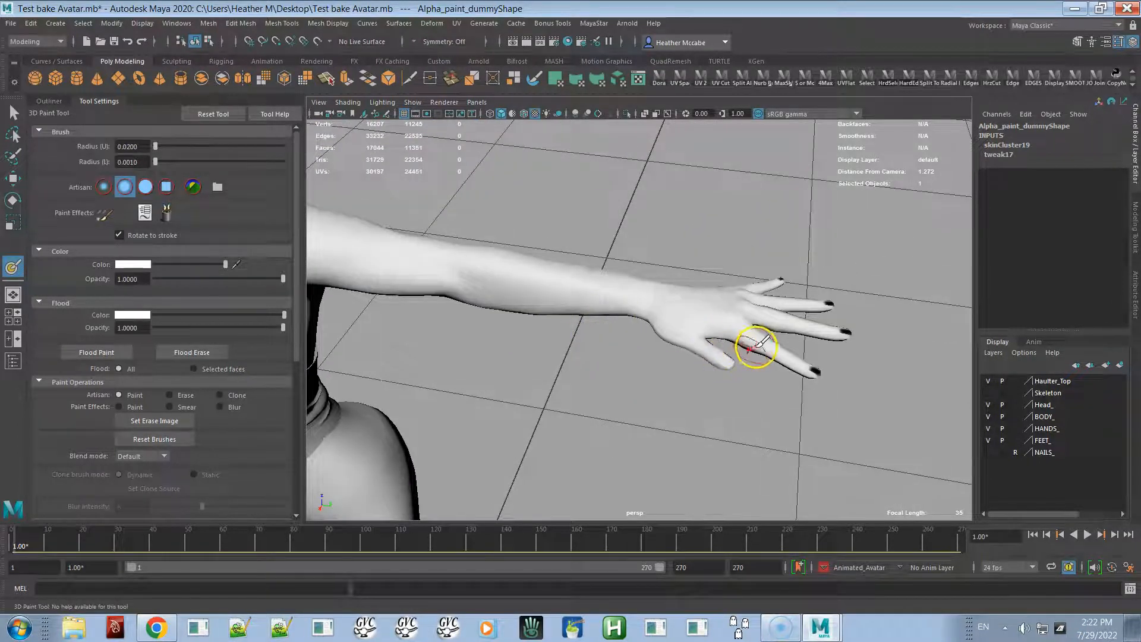
pyautogui.moveTo(742, 341); pyautogui.dragTo(817, 371)
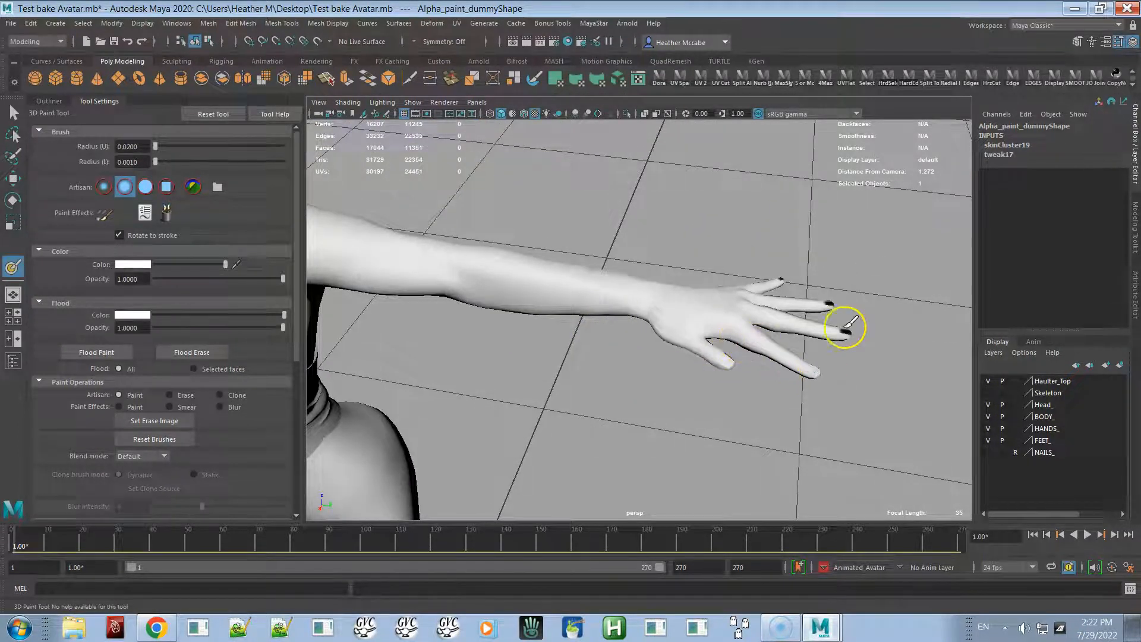
pyautogui.moveTo(845, 327); pyautogui.dragTo(845, 327)
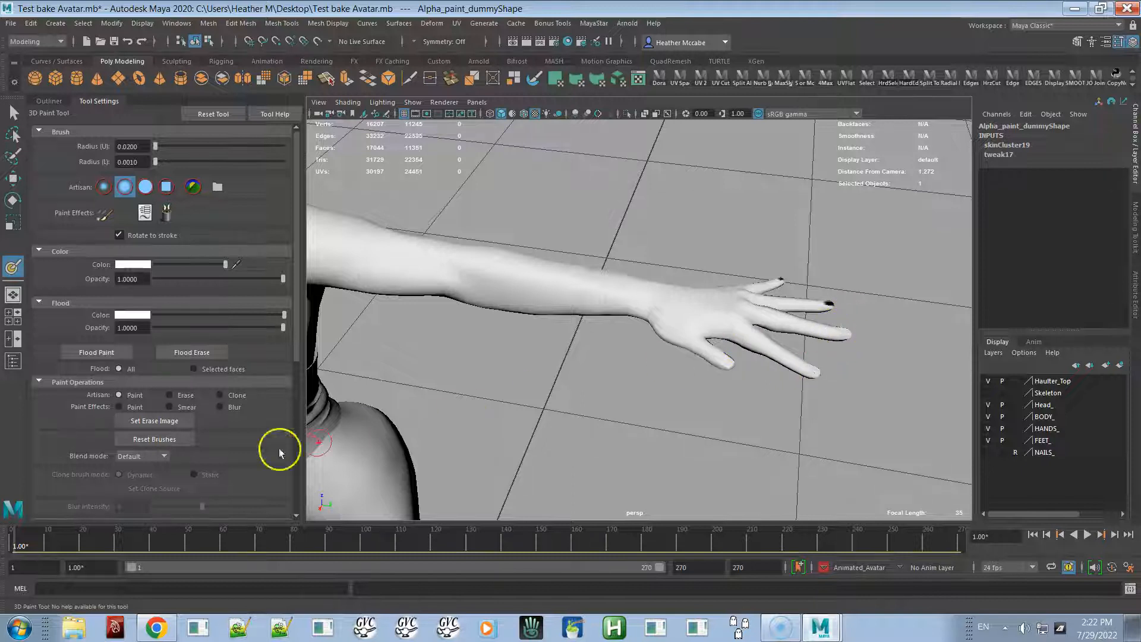
# - Turn stroke Reflection back on and paint the left hand's remaining black fingertips white
pyautogui.scroll(-4, 181, 437)
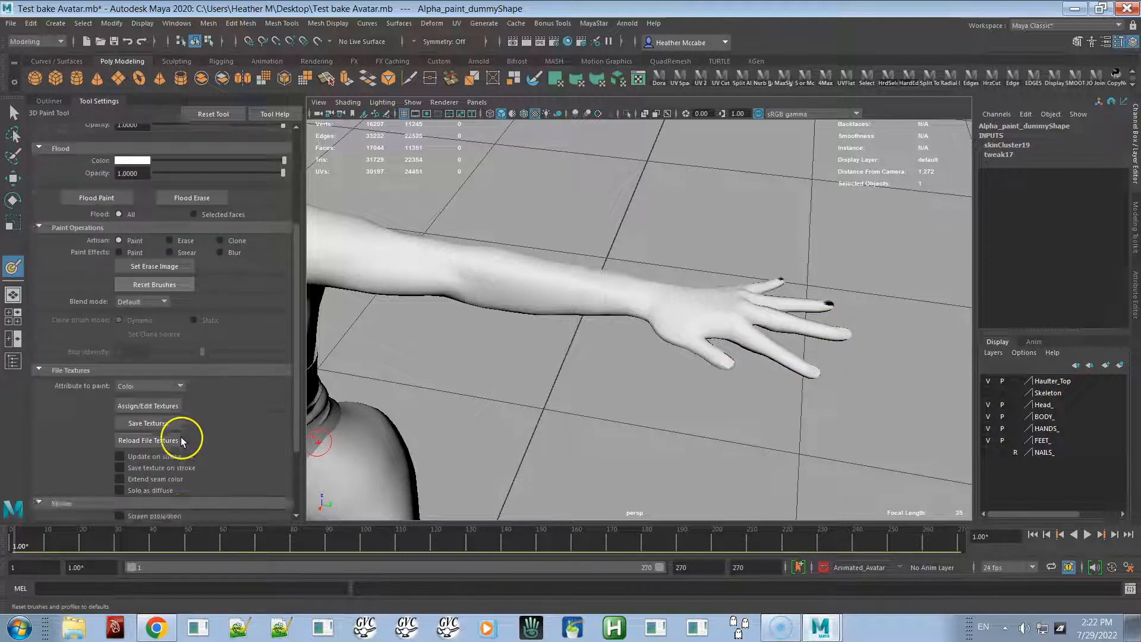
pyautogui.scroll(-3, 181, 437)
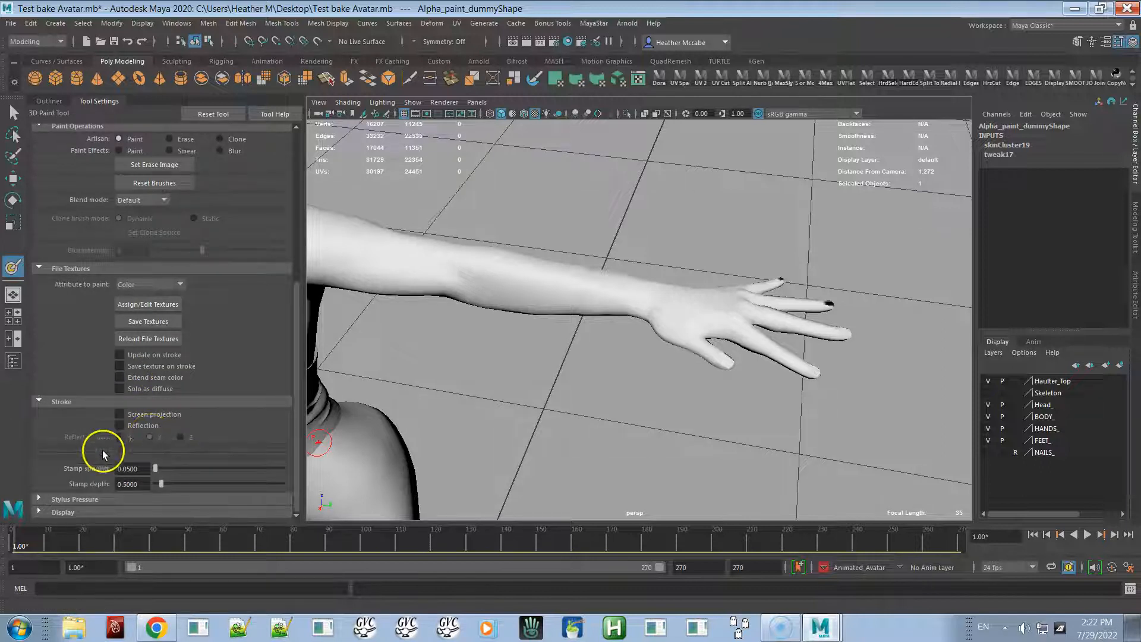
pyautogui.click(121, 425)
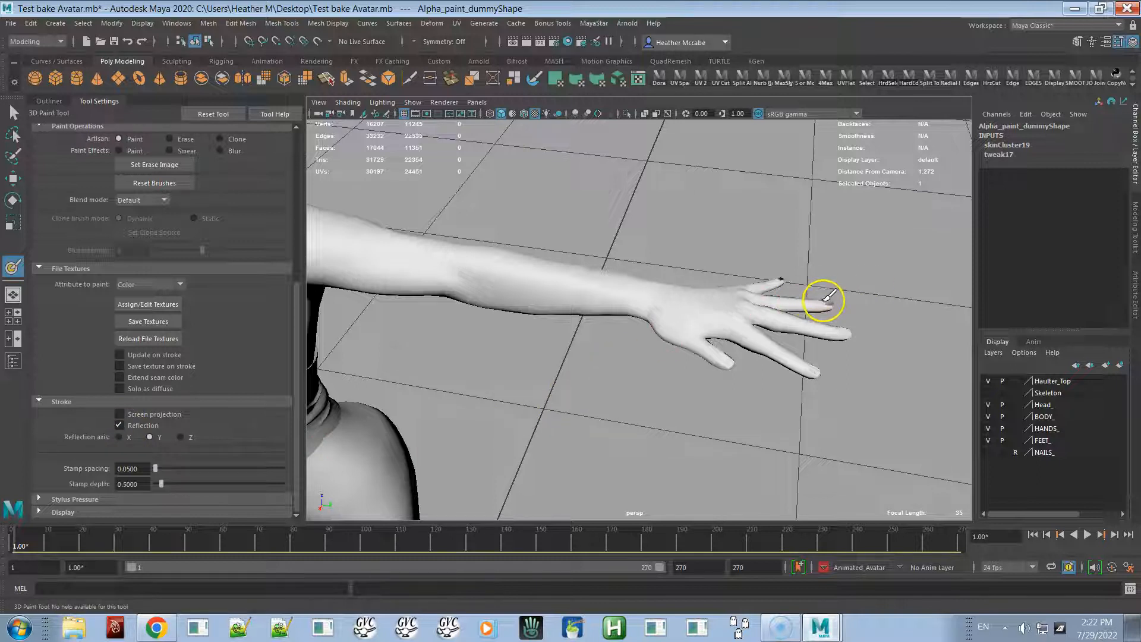
# - Paint the black toe tips white on both feet with Reflection on
pyautogui.keyDown('alt'); pyautogui.moveTo(768, 330); pyautogui.dragTo(648, 260, button='right'); pyautogui.keyUp('alt')
pyautogui.keyDown('alt'); pyautogui.moveTo(648, 260); pyautogui.dragTo(815, 275); pyautogui.keyUp('alt')
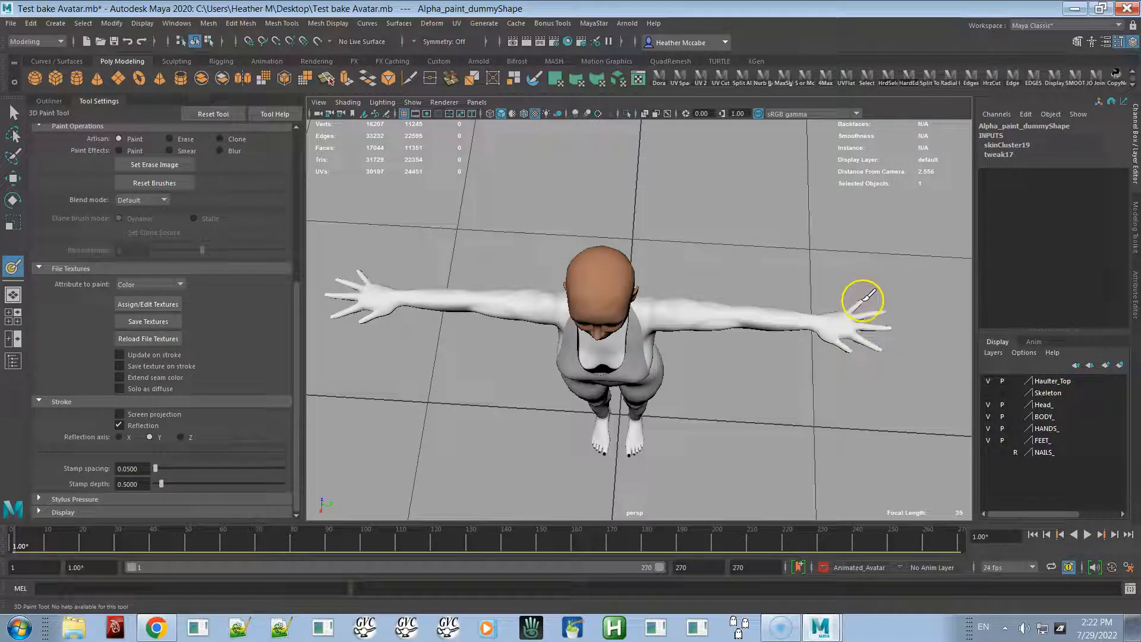
pyautogui.keyDown('alt'); pyautogui.moveTo(789, 363); pyautogui.dragTo(767, 280); pyautogui.keyUp('alt')
pyautogui.keyDown('alt'); pyautogui.moveTo(749, 392); pyautogui.dragTo(796, 122, button='middle'); pyautogui.keyUp('alt')
pyautogui.keyDown('alt'); pyautogui.moveTo(734, 395); pyautogui.dragTo(773, 565, button='right'); pyautogui.keyUp('alt')
pyautogui.moveTo(726, 457)
pyautogui.keyDown('alt'); pyautogui.mouseDown()
pyautogui.moveTo(723, 508)
pyautogui.moveTo(690, 472)
pyautogui.moveTo(706, 473)
pyautogui.mouseUp(); pyautogui.keyUp('alt')
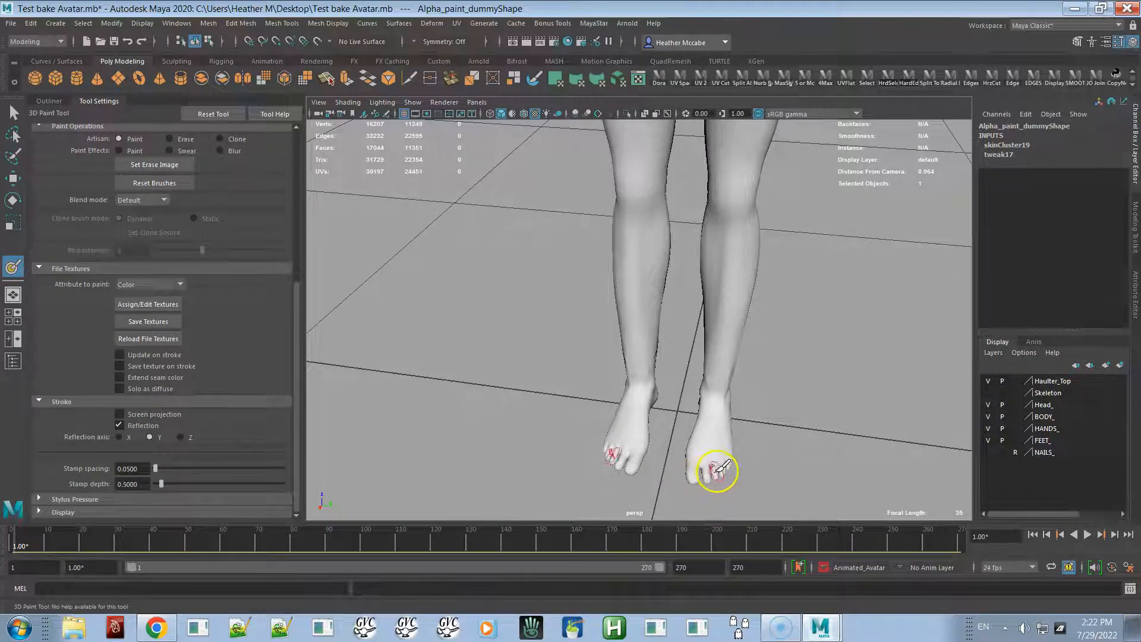
# - Examine the feet, arms, chest and halter top edges from several sides for leftover black areas
pyautogui.keyDown('alt'); pyautogui.moveTo(589, 385); pyautogui.dragTo(640, 374); pyautogui.keyUp('alt')
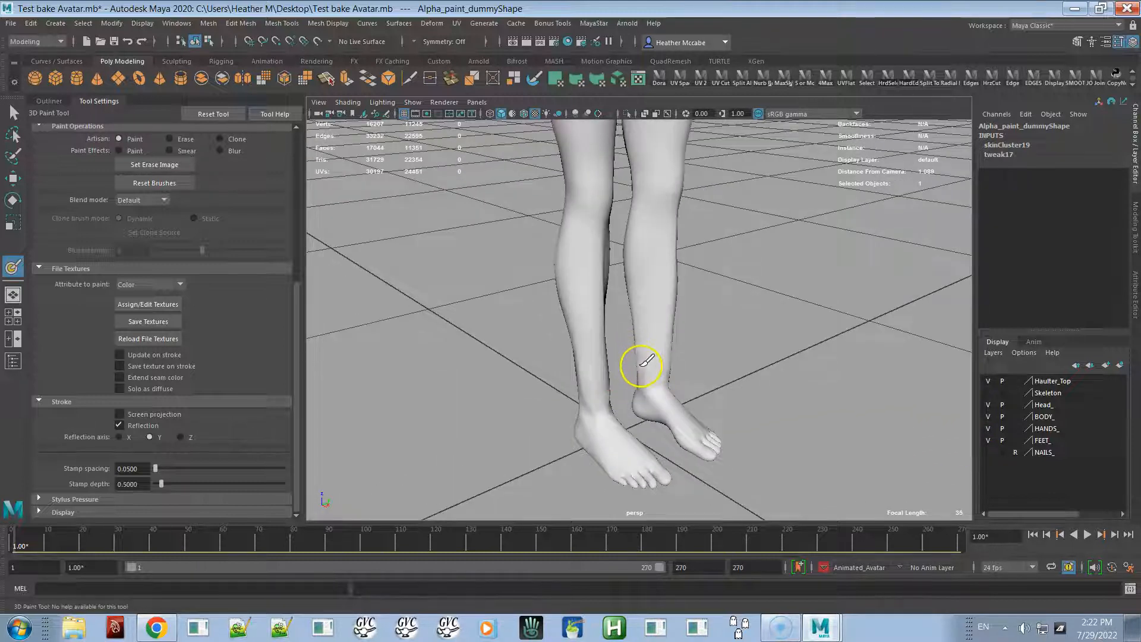
pyautogui.keyDown('alt'); pyautogui.moveTo(643, 368); pyautogui.dragTo(479, 339); pyautogui.keyUp('alt')
pyautogui.keyDown('alt'); pyautogui.moveTo(844, 461); pyautogui.dragTo(768, 396, button='right'); pyautogui.keyUp('alt')
pyautogui.keyDown('alt'); pyautogui.moveTo(699, 327); pyautogui.dragTo(737, 400); pyautogui.keyUp('alt')
pyautogui.keyDown('alt'); pyautogui.moveTo(769, 347); pyautogui.dragTo(753, 547, button='middle'); pyautogui.keyUp('alt')
pyautogui.moveTo(681, 368)
pyautogui.keyDown('alt'); pyautogui.mouseDown()
pyautogui.moveTo(711, 387)
pyautogui.moveTo(758, 368)
pyautogui.moveTo(624, 394)
pyautogui.moveTo(644, 400)
pyautogui.moveTo(655, 374)
pyautogui.moveTo(667, 383)
pyautogui.mouseUp(); pyautogui.keyUp('alt')
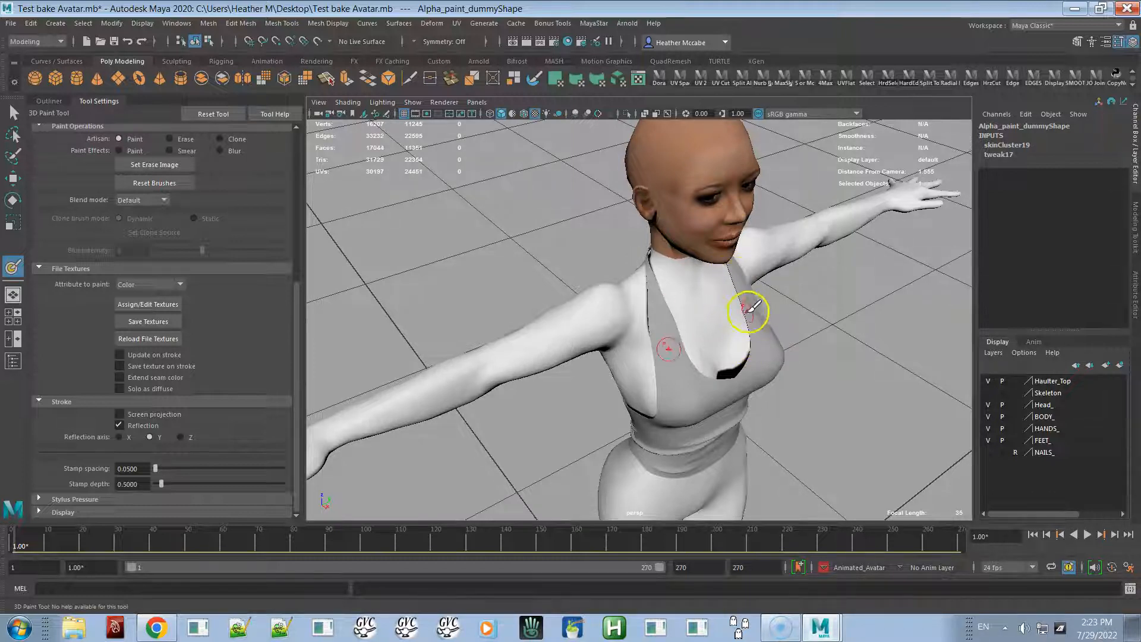
pyautogui.keyDown('alt'); pyautogui.moveTo(748, 311); pyautogui.dragTo(773, 305); pyautogui.keyUp('alt')
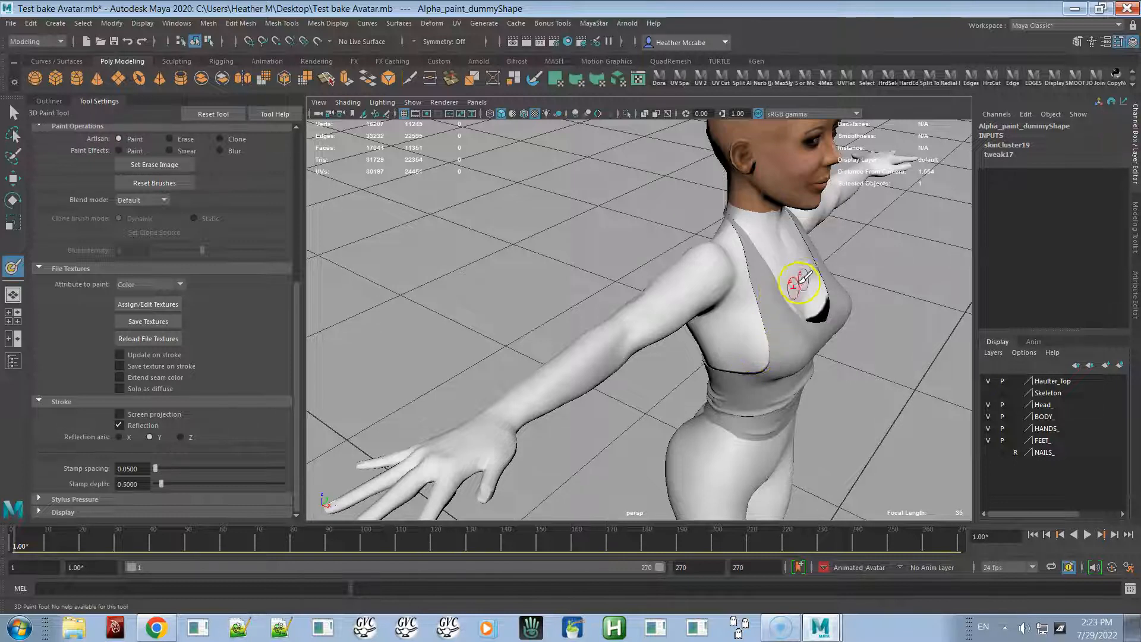
pyautogui.keyDown('alt'); pyautogui.moveTo(826, 259); pyautogui.dragTo(713, 249); pyautogui.keyUp('alt')
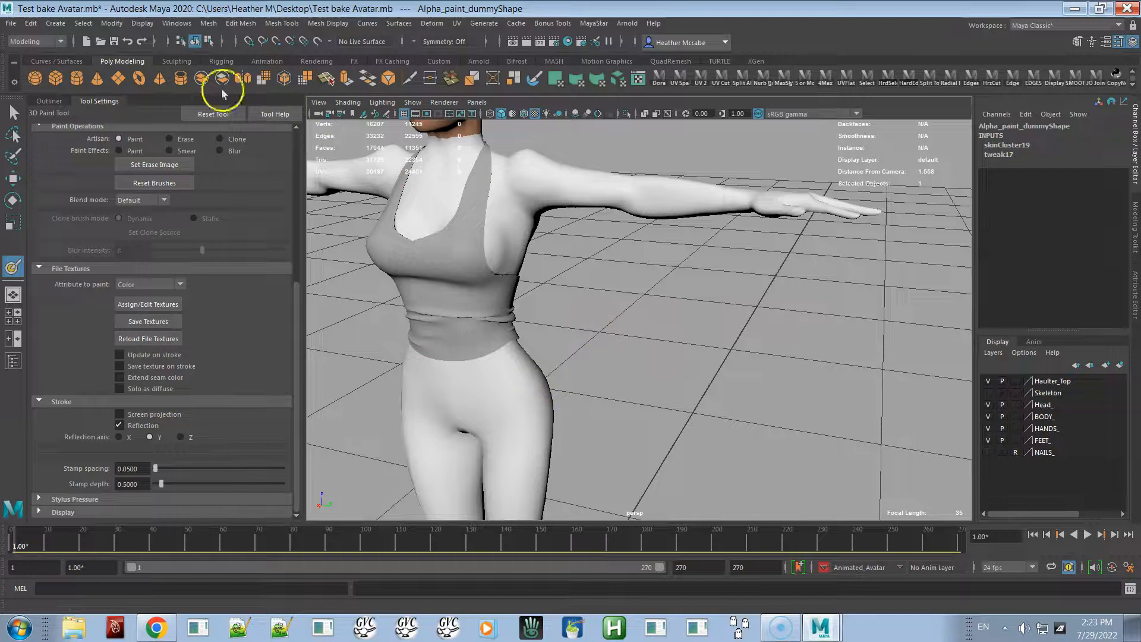
# - Select the halter top mesh and turn on X-Ray display for it
pyautogui.click(13, 112)
pyautogui.click(419, 279)
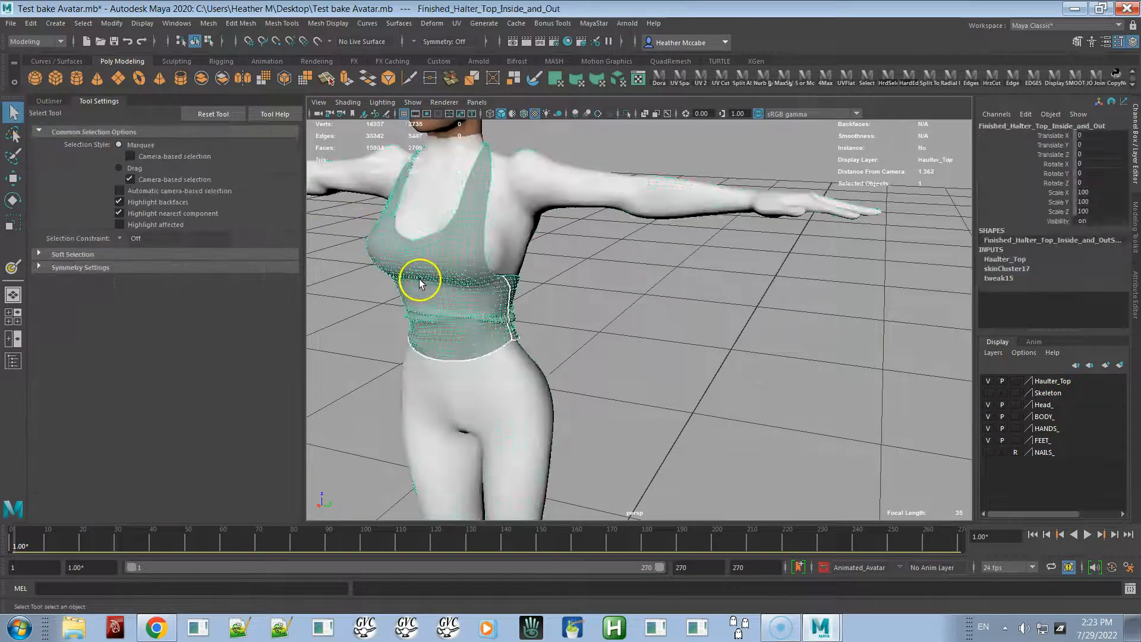
pyautogui.keyDown('alt'); pyautogui.moveTo(474, 252); pyautogui.dragTo(515, 254); pyautogui.keyUp('alt')
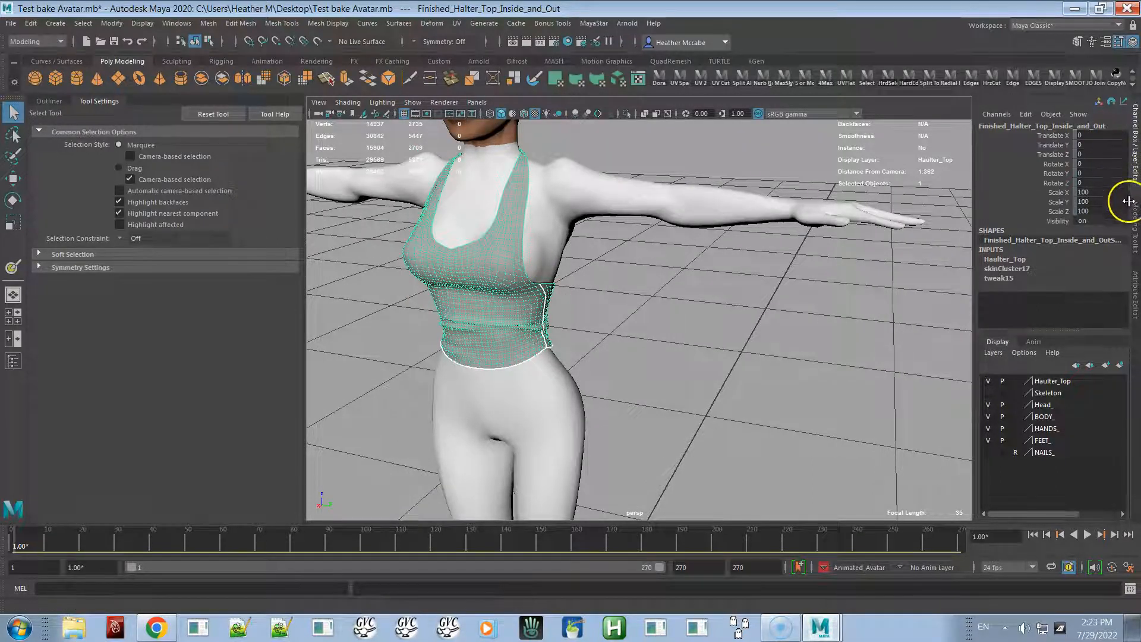
pyautogui.click(1136, 221)
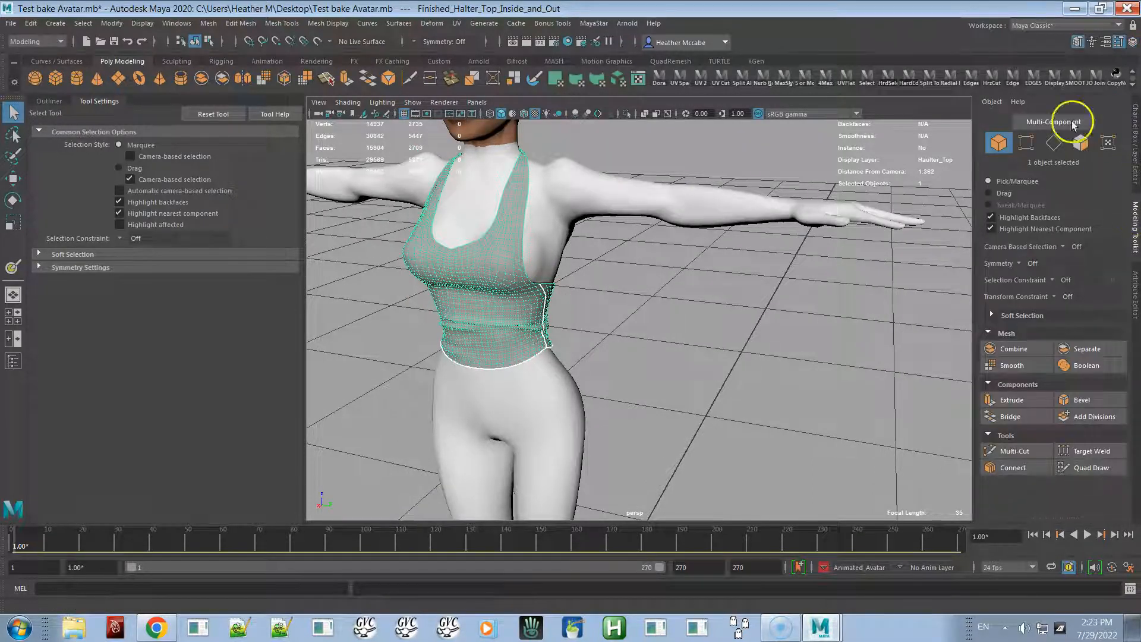
pyautogui.click(992, 102)
pyautogui.click(1004, 136)
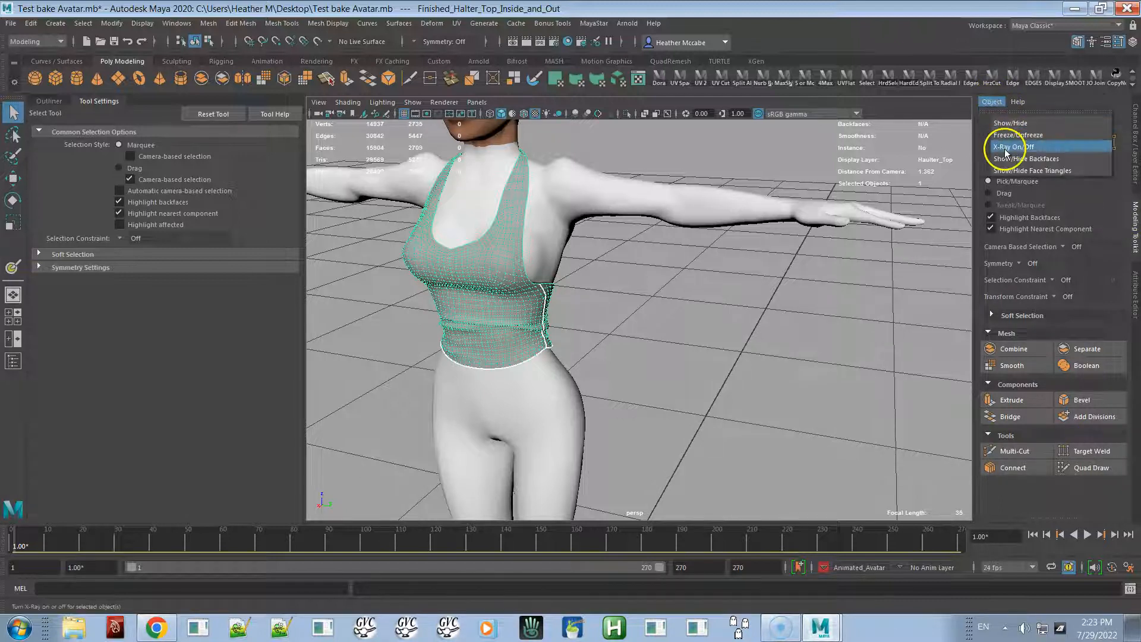
pyautogui.keyDown('alt'); pyautogui.moveTo(805, 229); pyautogui.dragTo(739, 268); pyautogui.keyUp('alt')
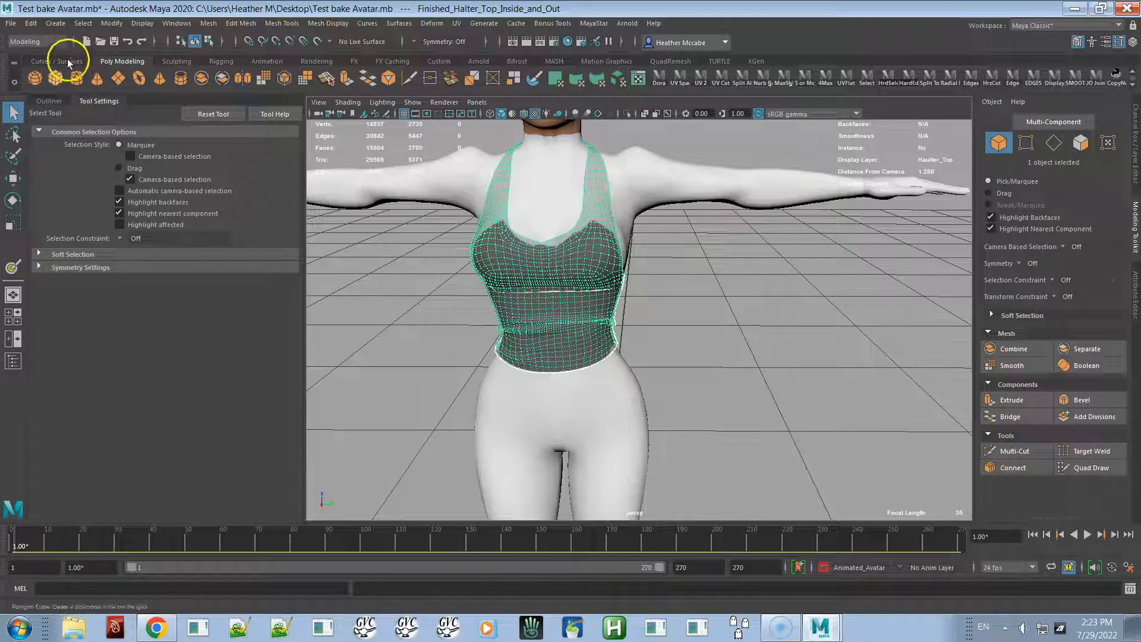
# - Try to reactivate the mask painting with the bake manager's Edit Tool while the halter top is selected
pyautogui.moveTo(0, 112); pyautogui.dragTo(170, 111)
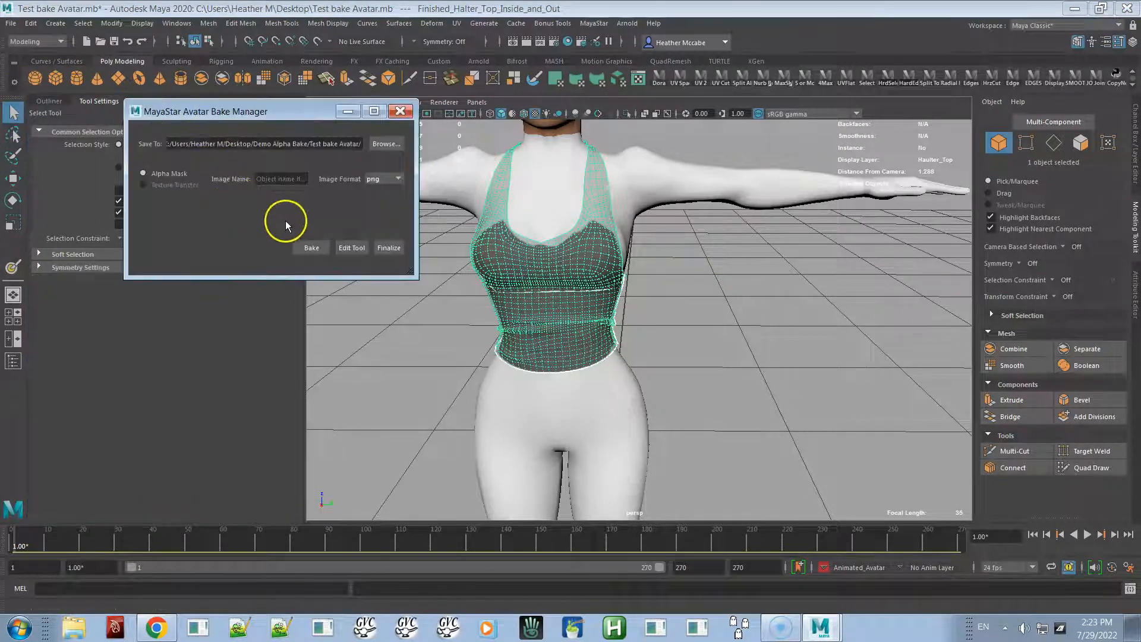
pyautogui.click(343, 250)
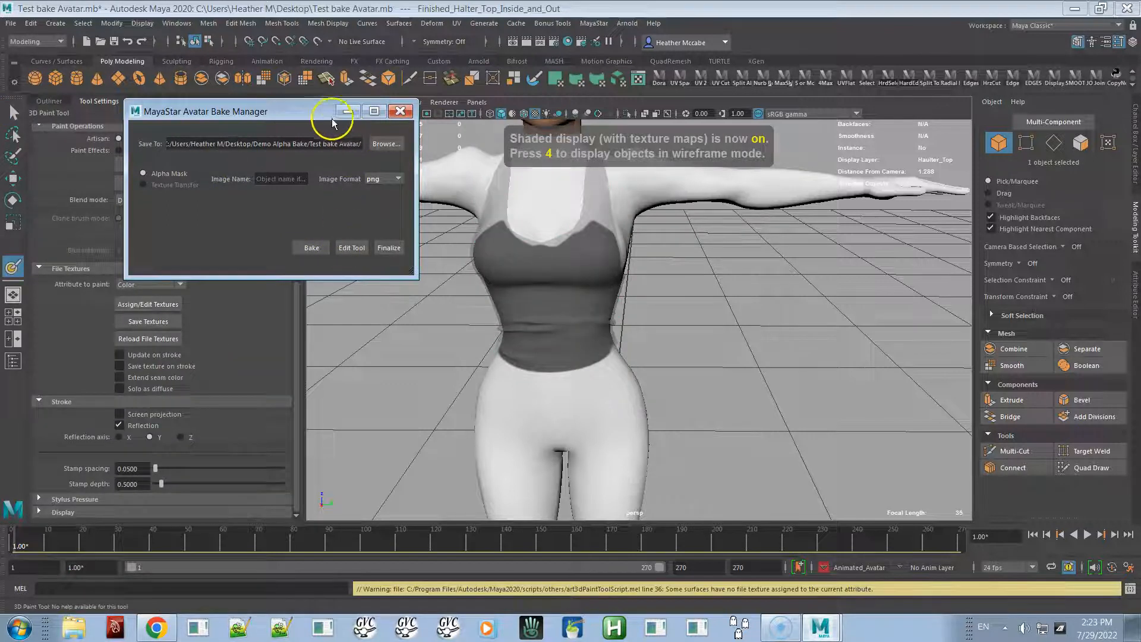
pyautogui.moveTo(314, 115); pyautogui.dragTo(3, 136)
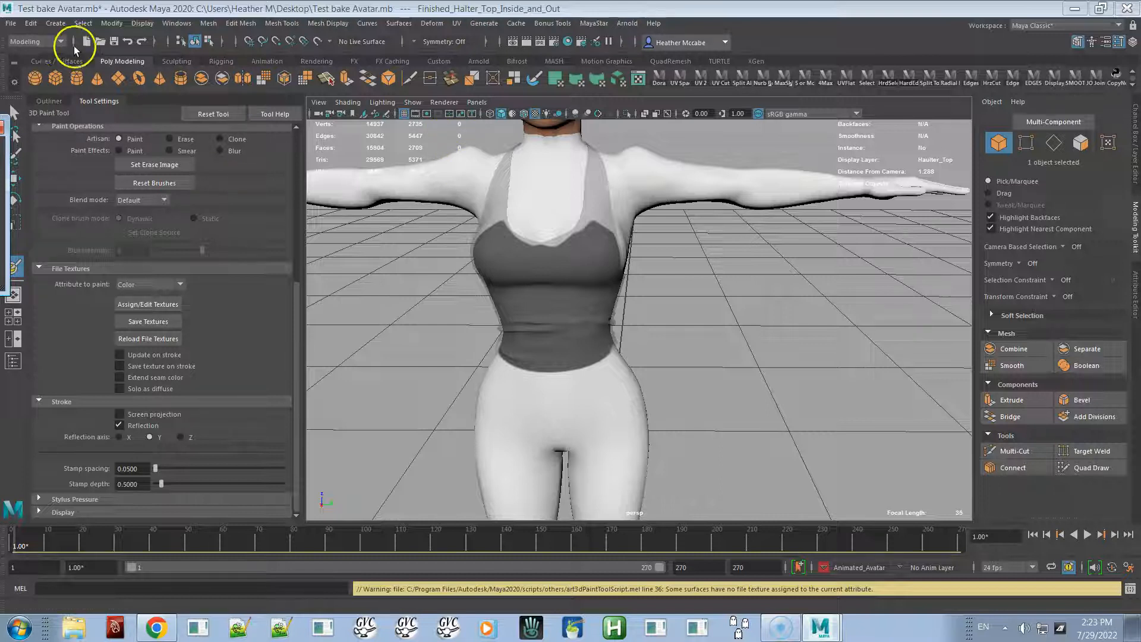
# - Select the Alpha_paint_dummy body mesh and reactivate the 3D Paint Tool on it
pyautogui.click(13, 112)
pyautogui.click(365, 180)
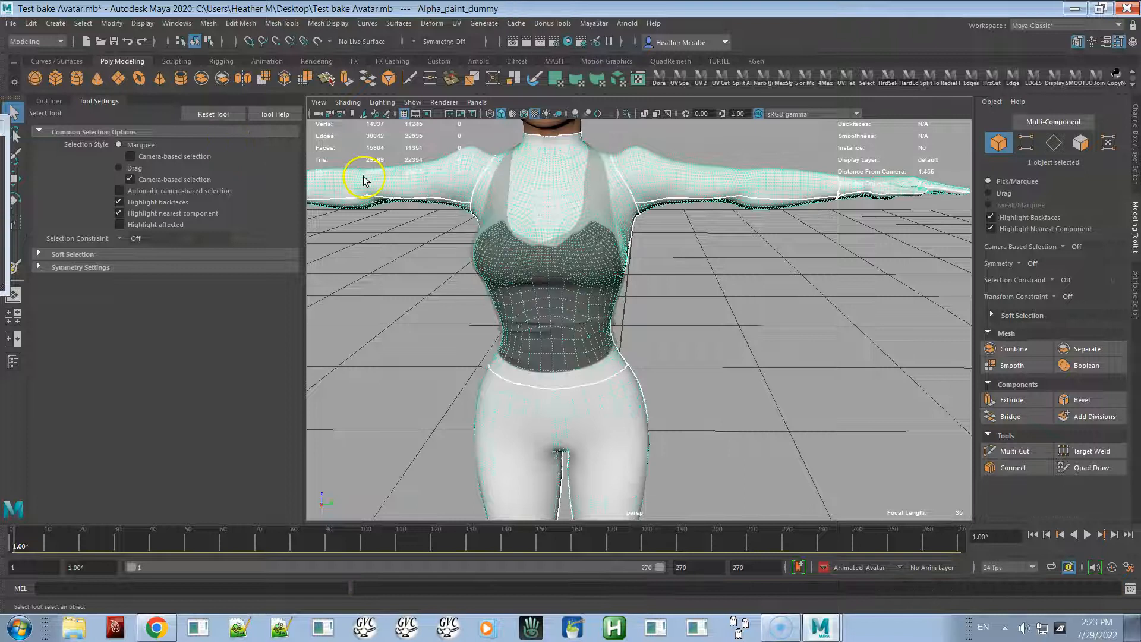
pyautogui.press('y')
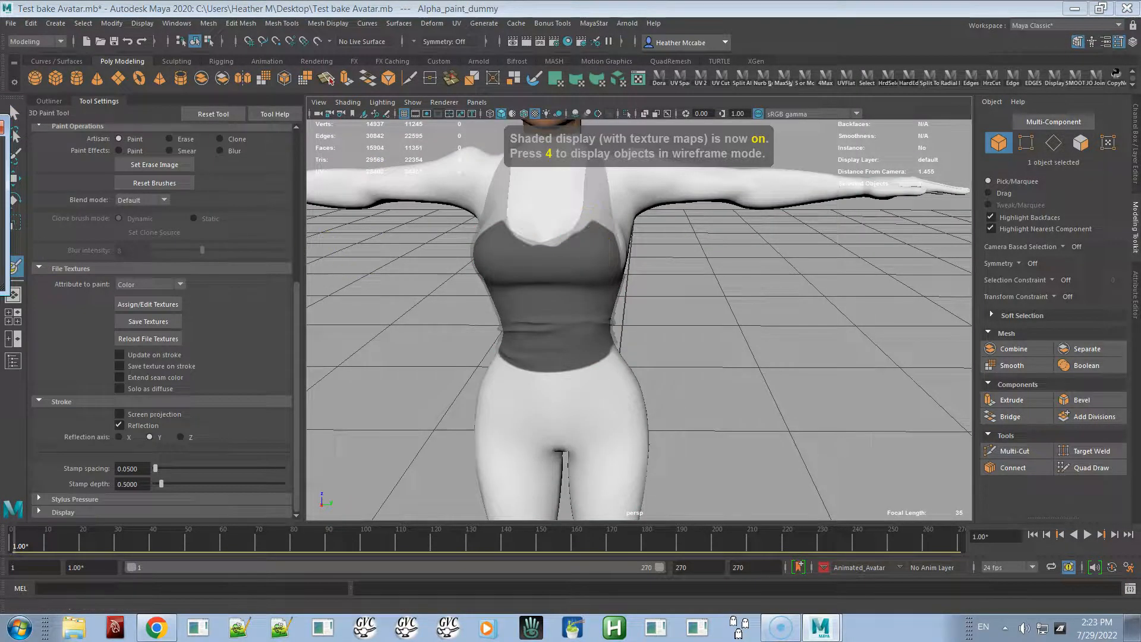
# - Bring the MayaStar Avatar Bake Manager window fully into view and restart its Edit Tool on the Alpha_paint_dummy body mesh
pyautogui.moveTo(1, 126); pyautogui.dragTo(255, 223)
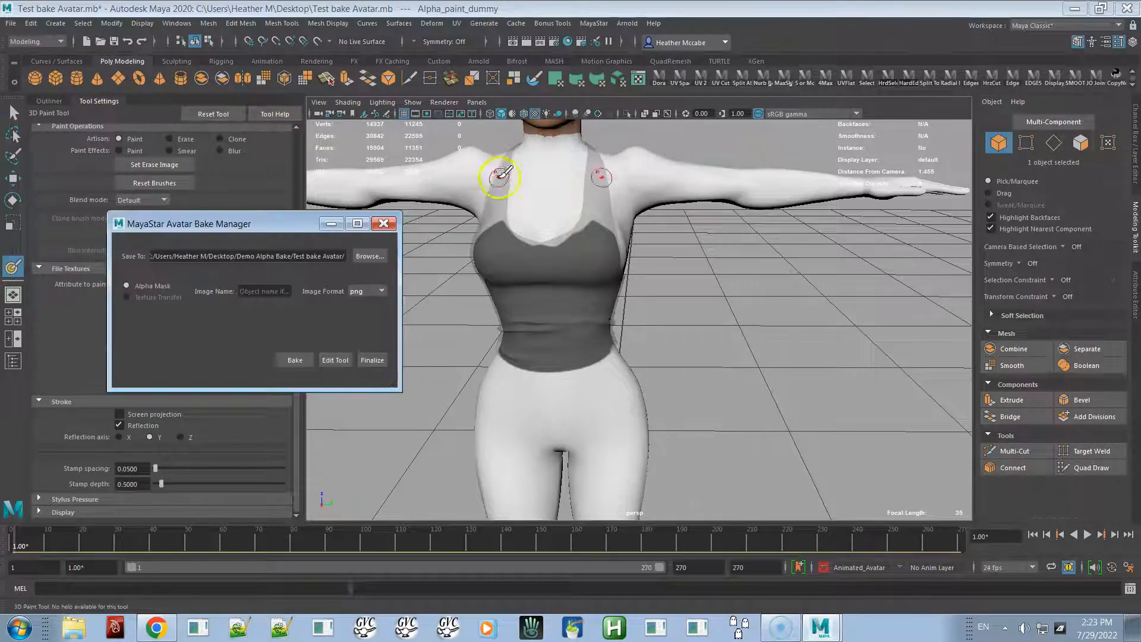
pyautogui.click(13, 113)
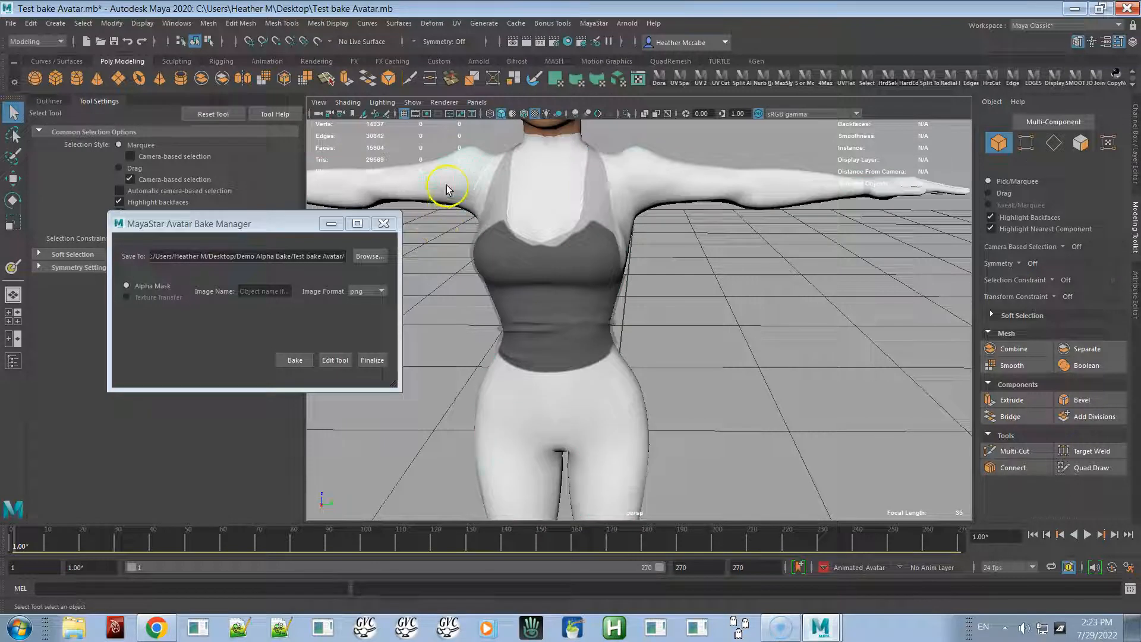
pyautogui.click(334, 361)
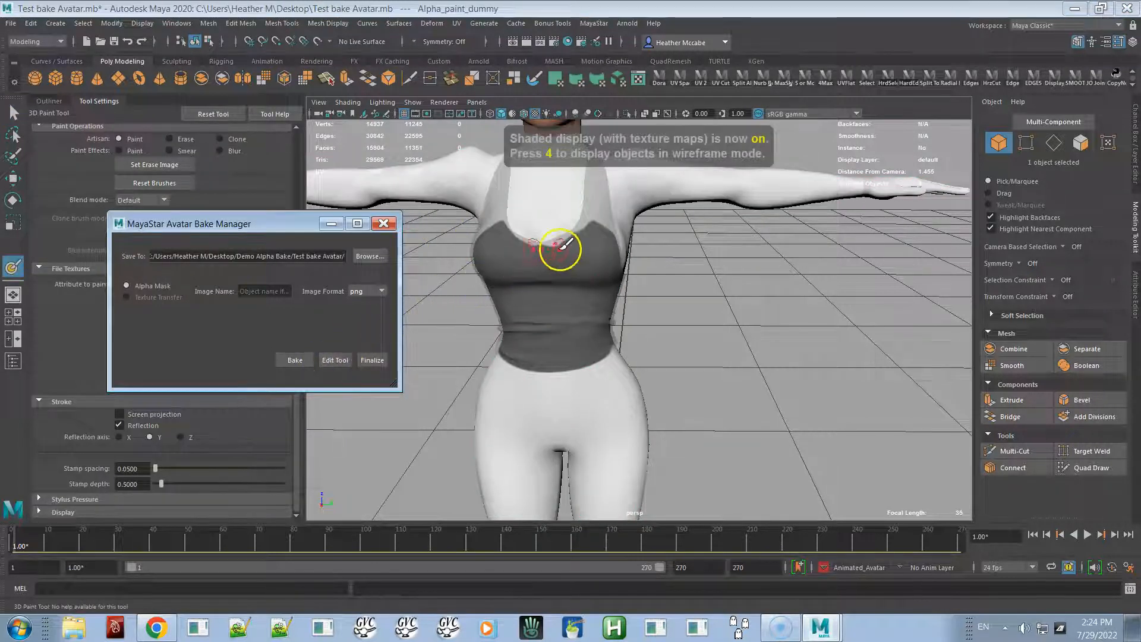
# - Paint the mask white along the halter top's neckline and armhole edges on the chest
pyautogui.moveTo(590, 223); pyautogui.dragTo(558, 246)
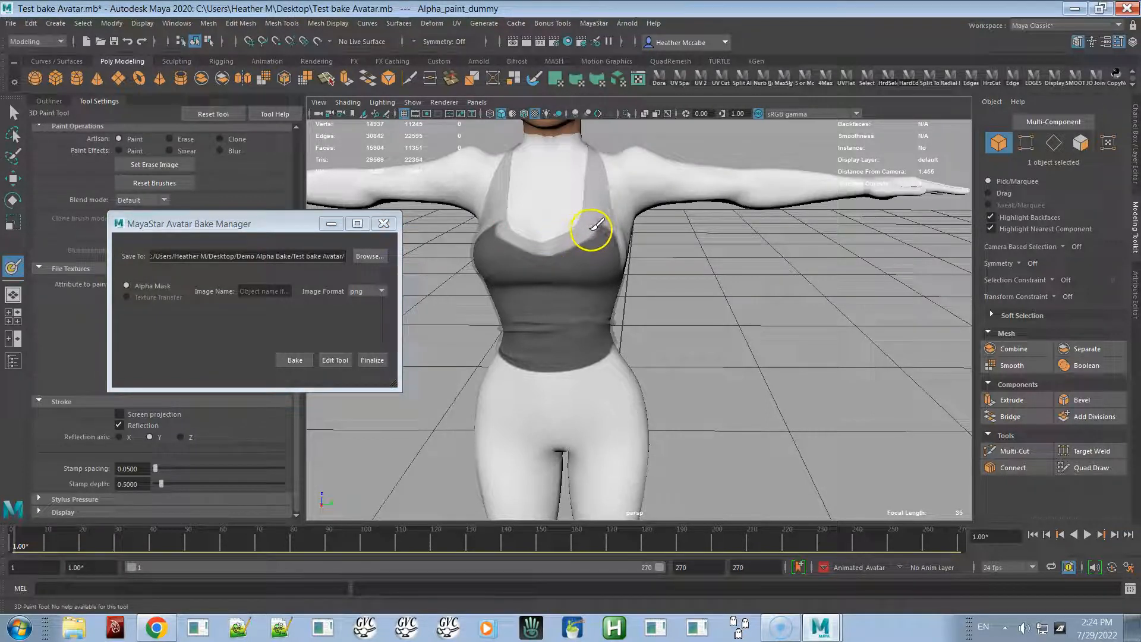
pyautogui.keyDown('alt'); pyautogui.moveTo(606, 219); pyautogui.dragTo(570, 222); pyautogui.keyUp('alt')
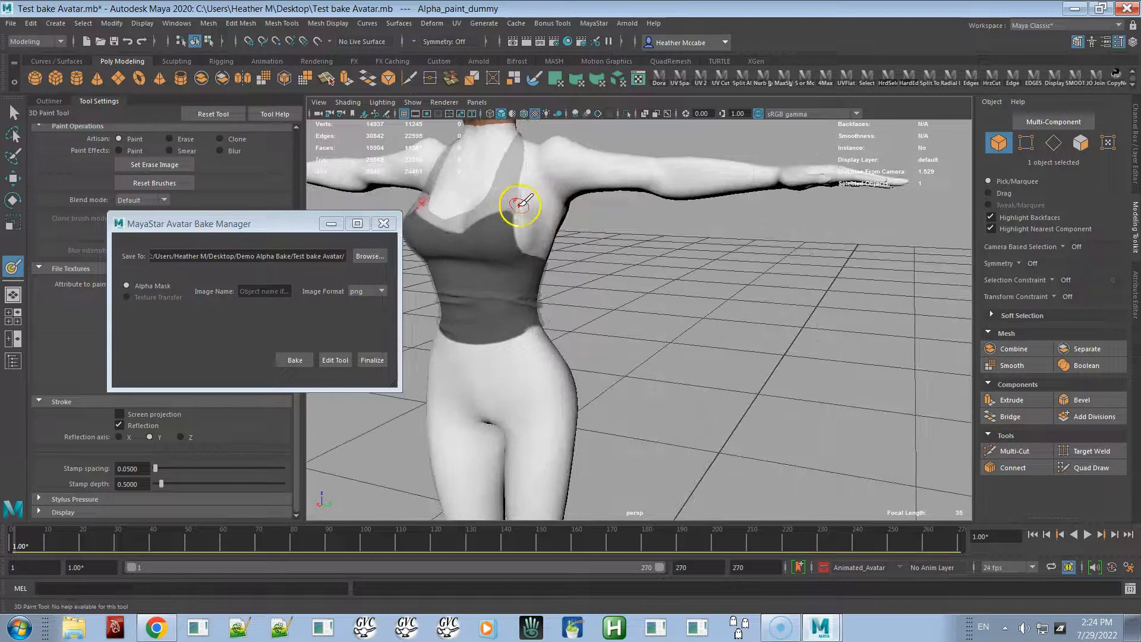
pyautogui.moveTo(505, 209)
pyautogui.mouseDown()
pyautogui.moveTo(521, 247)
pyautogui.moveTo(541, 224)
pyautogui.moveTo(581, 234)
pyautogui.moveTo(557, 230)
pyautogui.mouseUp()
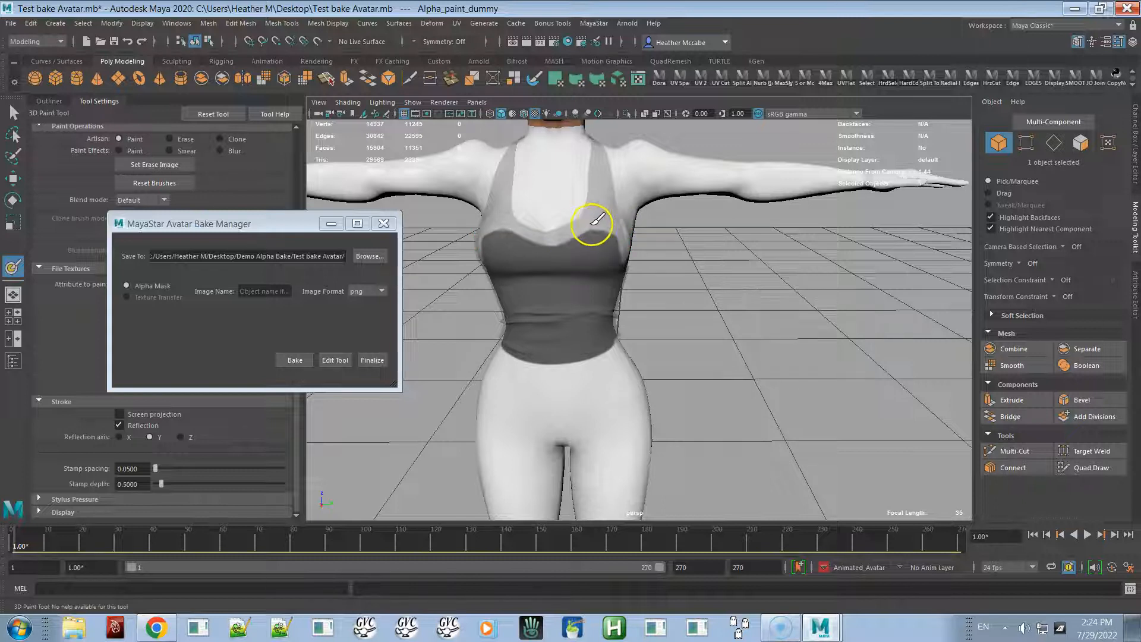
# - Try painting white patches across the stomach under the halter top, checking the side and back, and undo them
pyautogui.moveTo(549, 235)
pyautogui.keyDown('alt'); pyautogui.mouseDown()
pyautogui.moveTo(551, 252)
pyautogui.moveTo(620, 119)
pyautogui.moveTo(612, 229)
pyautogui.moveTo(568, 204)
pyautogui.moveTo(481, 184)
pyautogui.moveTo(492, 212)
pyautogui.moveTo(485, 256)
pyautogui.mouseUp(); pyautogui.keyUp('alt')
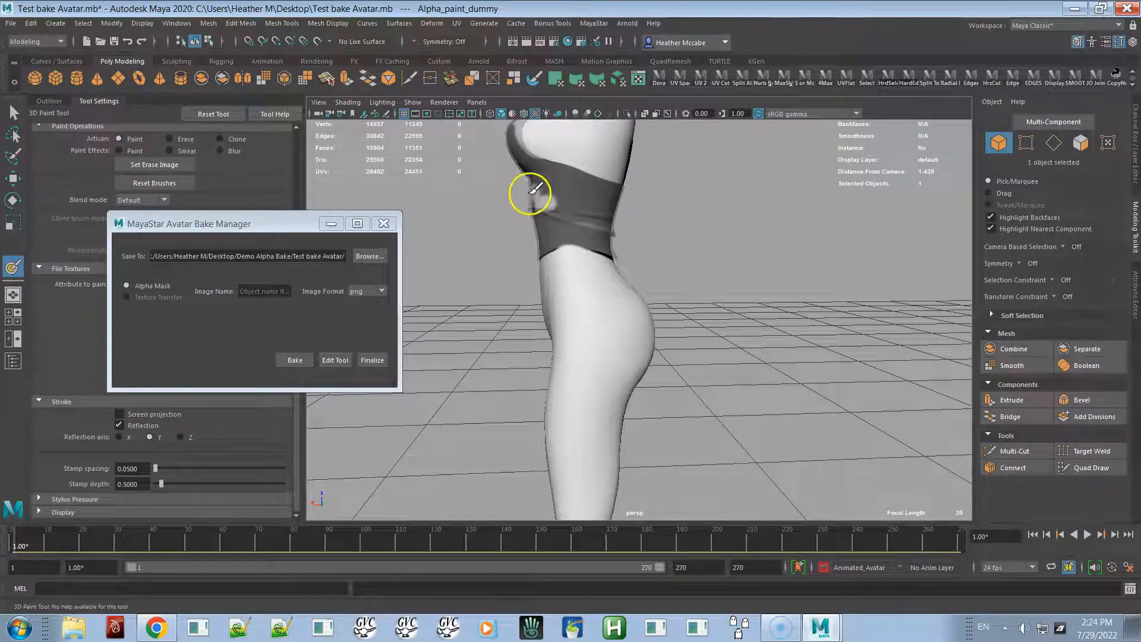
pyautogui.keyDown('alt'); pyautogui.moveTo(609, 206); pyautogui.dragTo(577, 217); pyautogui.keyUp('alt')
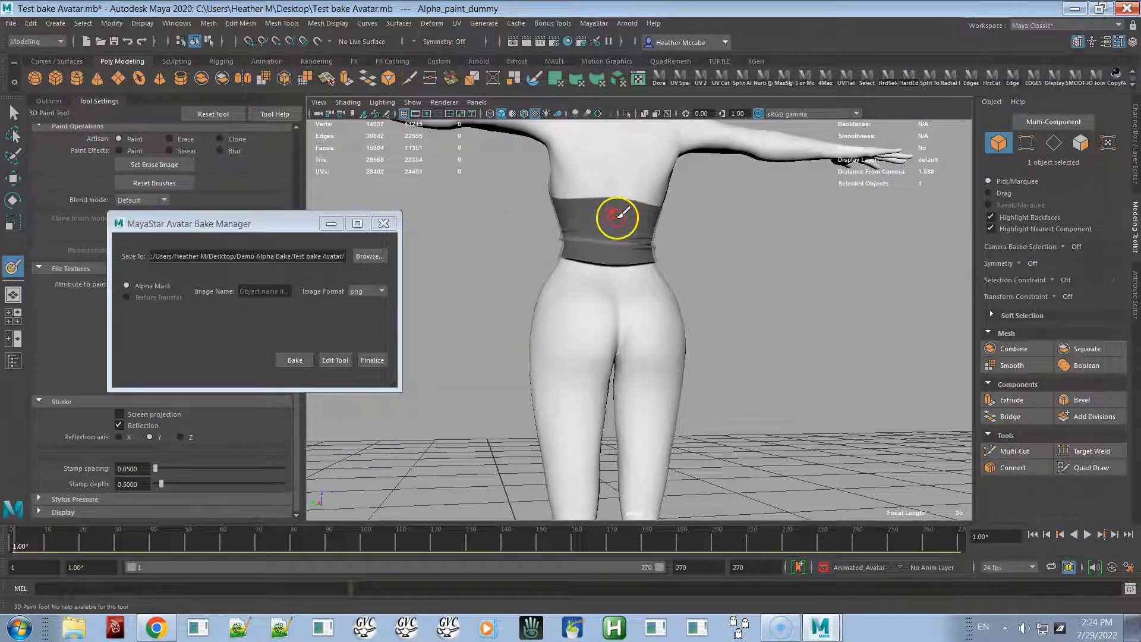
pyautogui.keyDown('alt'); pyautogui.moveTo(580, 214); pyautogui.dragTo(795, 239); pyautogui.keyUp('alt')
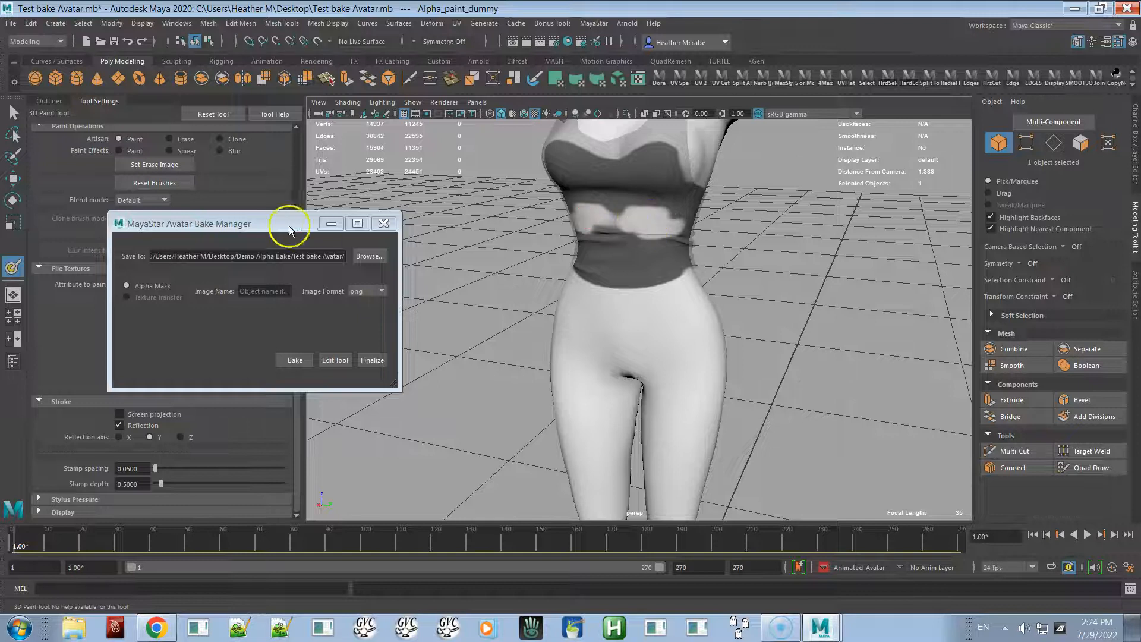
pyautogui.moveTo(605, 247); pyautogui.dragTo(637, 212)
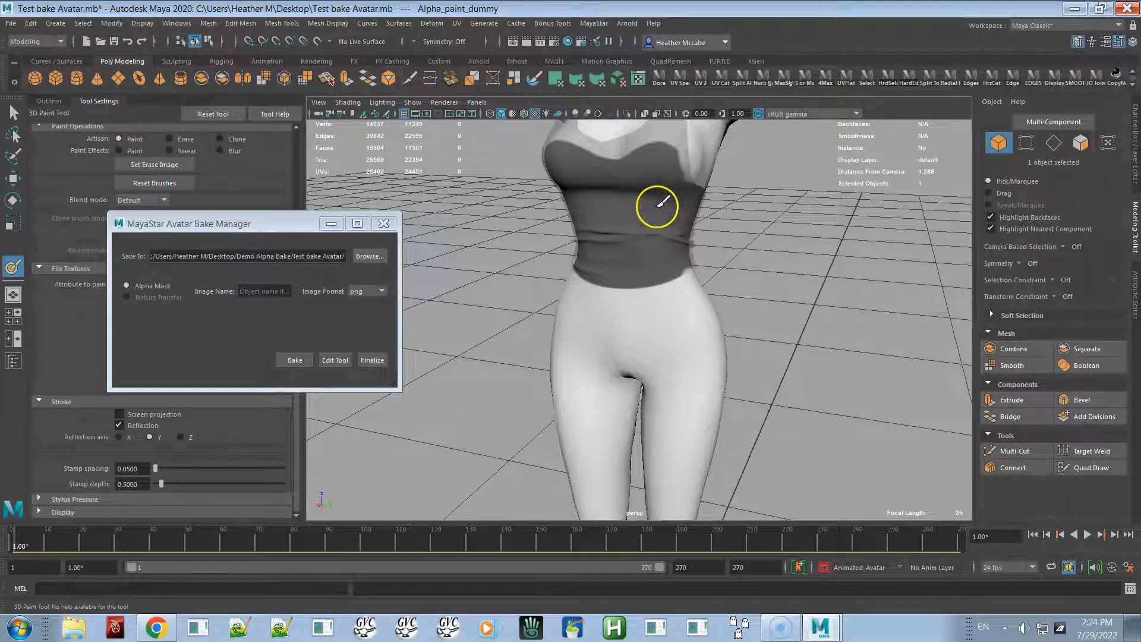
# - Paint the mask white between and around the breasts, extending down to the upper stomach
pyautogui.keyDown('alt'); pyautogui.moveTo(628, 197); pyautogui.dragTo(656, 208); pyautogui.keyUp('alt')
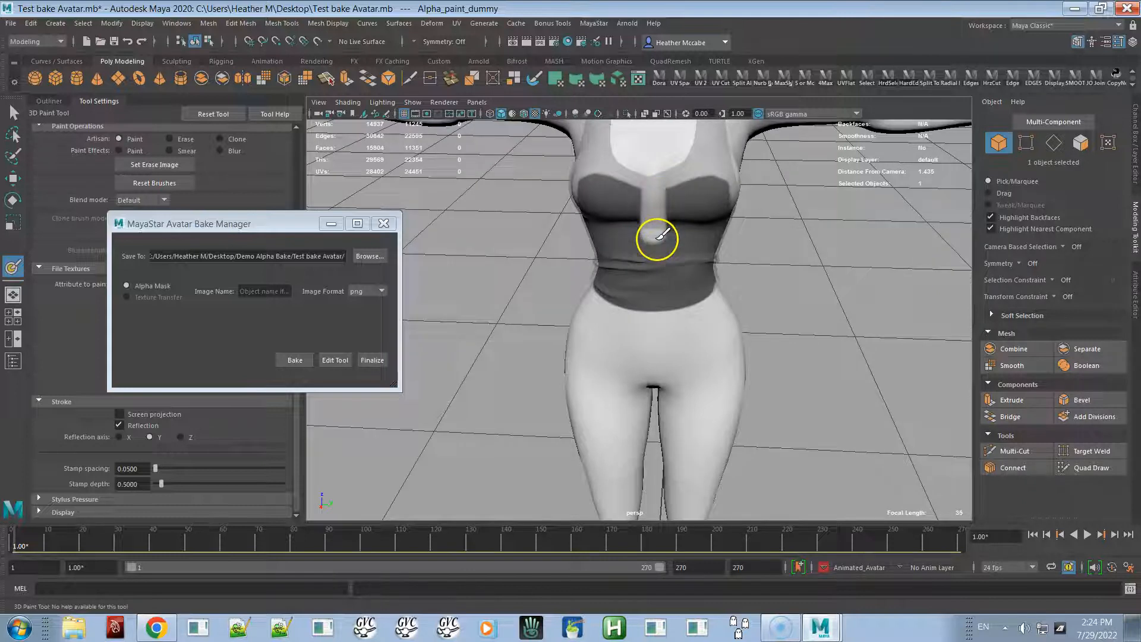
pyautogui.moveTo(660, 179)
pyautogui.mouseDown()
pyautogui.moveTo(727, 177)
pyautogui.moveTo(748, 203)
pyautogui.moveTo(731, 190)
pyautogui.mouseUp()
pyautogui.moveTo(700, 129)
pyautogui.mouseDown()
pyautogui.moveTo(648, 146)
pyautogui.moveTo(658, 153)
pyautogui.moveTo(678, 135)
pyautogui.moveTo(654, 161)
pyautogui.moveTo(662, 262)
pyautogui.moveTo(662, 252)
pyautogui.mouseUp()
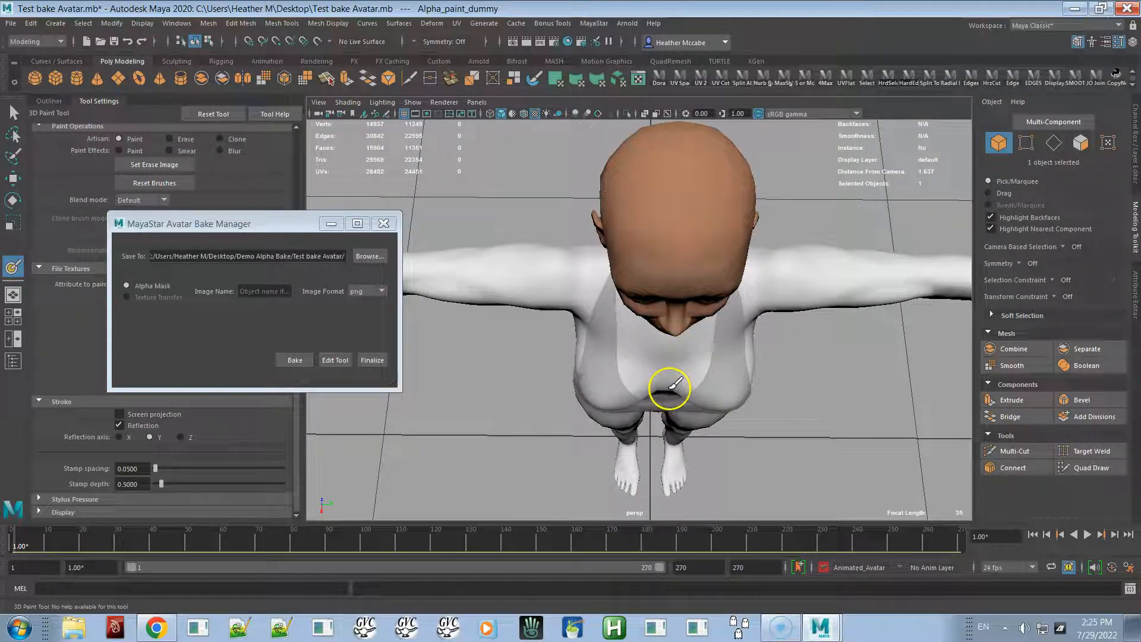
pyautogui.moveTo(661, 389)
pyautogui.keyDown('alt'); pyautogui.mouseDown()
pyautogui.moveTo(668, 306)
pyautogui.moveTo(693, 275)
pyautogui.moveTo(688, 173)
pyautogui.moveTo(642, 165)
pyautogui.moveTo(612, 188)
pyautogui.mouseUp(); pyautogui.keyUp('alt')
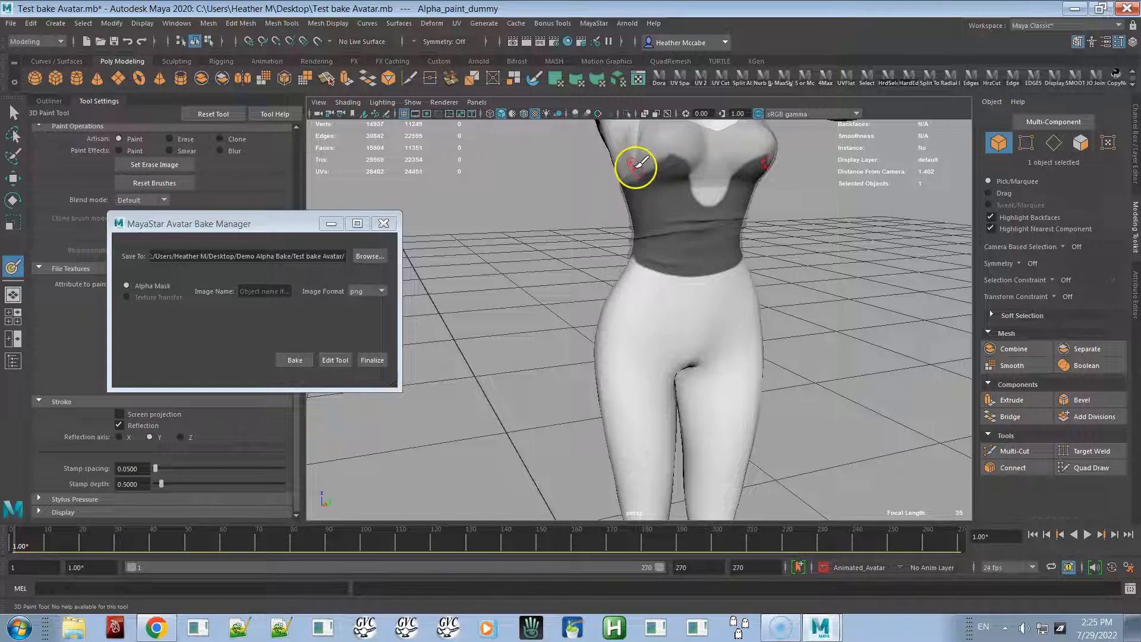
pyautogui.moveTo(672, 149)
pyautogui.mouseDown()
pyautogui.moveTo(683, 142)
pyautogui.moveTo(653, 133)
pyautogui.moveTo(721, 158)
pyautogui.moveTo(803, 155)
pyautogui.moveTo(780, 194)
pyautogui.moveTo(708, 194)
pyautogui.moveTo(724, 173)
pyautogui.mouseUp()
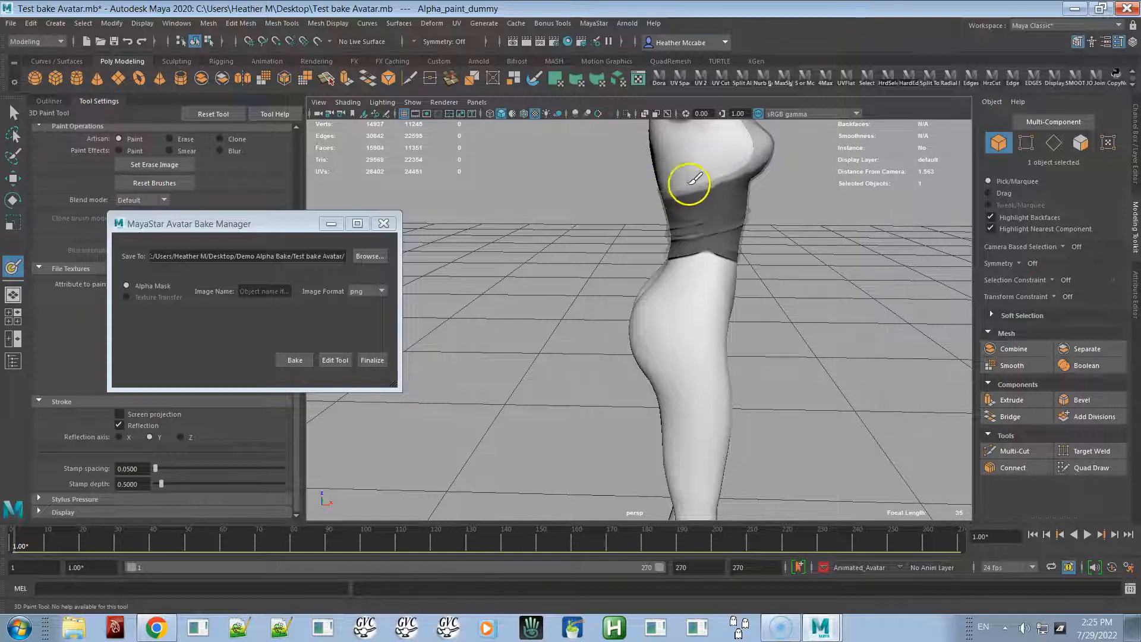
# - Paint the mask white along the halter top's upper back edge and its bottom hem at the back and sides
pyautogui.moveTo(726, 204)
pyautogui.keyDown('alt'); pyautogui.mouseDown()
pyautogui.moveTo(854, 203)
pyautogui.moveTo(805, 204)
pyautogui.mouseUp(); pyautogui.keyUp('alt')
pyautogui.moveTo(640, 189)
pyautogui.mouseDown()
pyautogui.moveTo(612, 208)
pyautogui.moveTo(636, 250)
pyautogui.mouseUp()
pyautogui.keyDown('alt'); pyautogui.moveTo(757, 288); pyautogui.dragTo(736, 235); pyautogui.keyUp('alt')
pyautogui.moveTo(667, 253)
pyautogui.keyDown('alt'); pyautogui.mouseDown()
pyautogui.moveTo(620, 258)
pyautogui.moveTo(696, 247)
pyautogui.moveTo(583, 249)
pyautogui.mouseUp(); pyautogui.keyUp('alt')
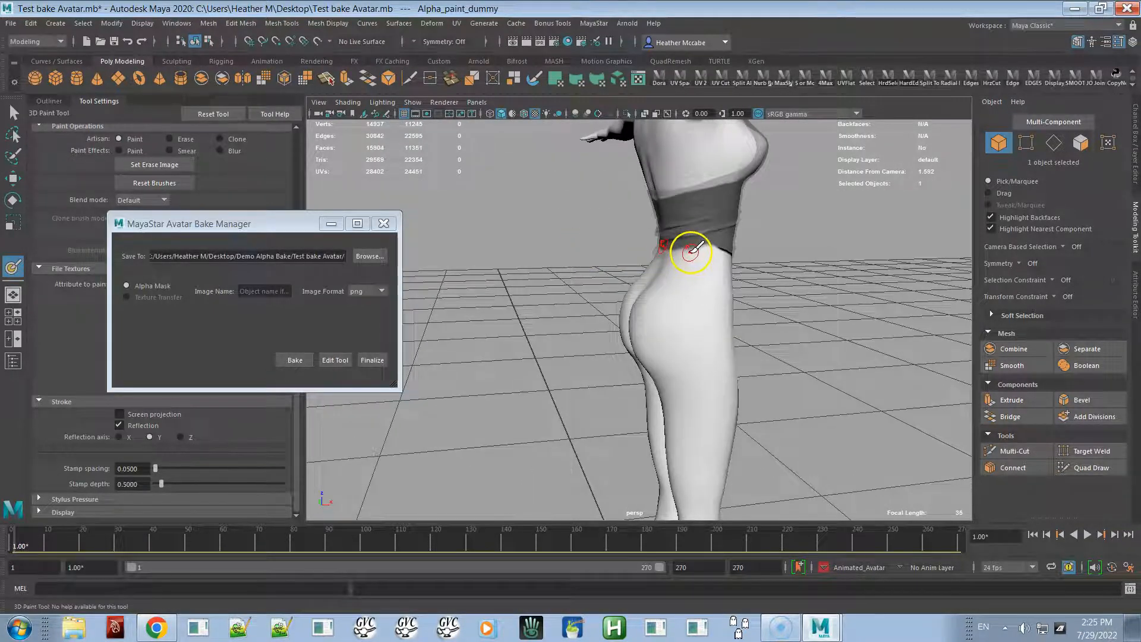
pyautogui.keyDown('alt'); pyautogui.moveTo(721, 258); pyautogui.dragTo(634, 244); pyautogui.keyUp('alt')
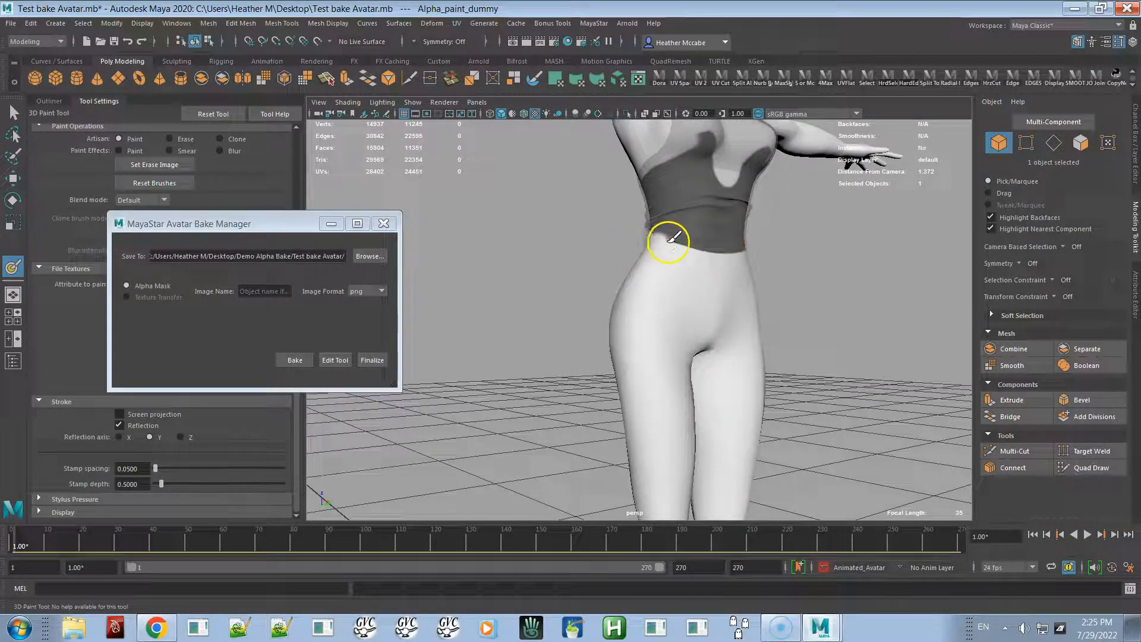
pyautogui.moveTo(758, 260)
pyautogui.keyDown('alt'); pyautogui.mouseDown()
pyautogui.moveTo(703, 270)
pyautogui.moveTo(690, 224)
pyautogui.moveTo(687, 248)
pyautogui.mouseUp(); pyautogui.keyUp('alt')
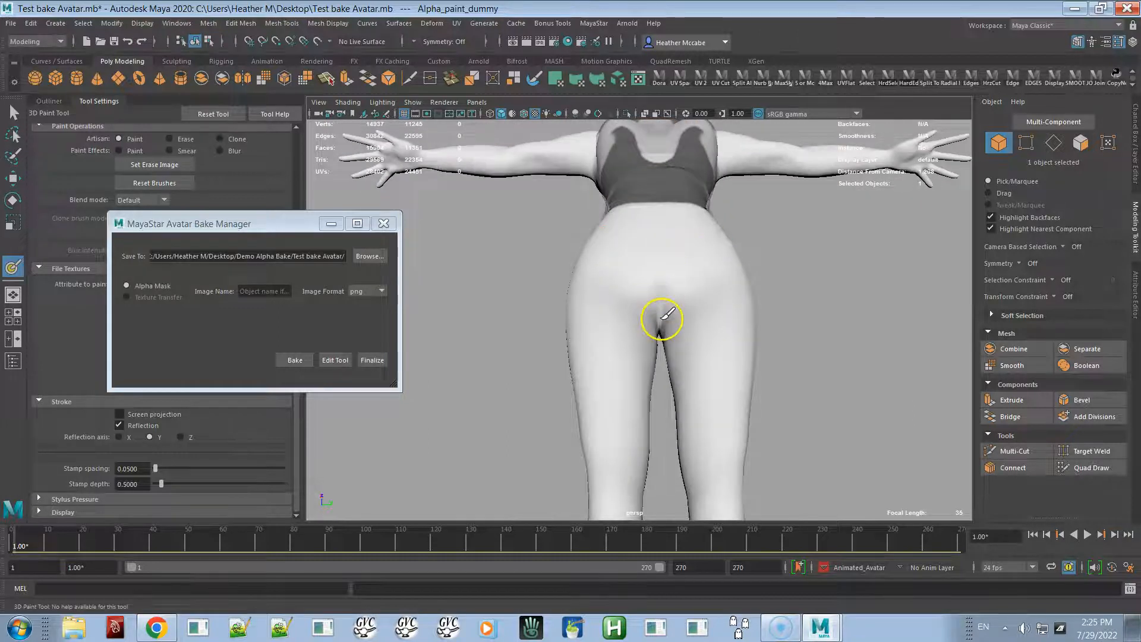
# - Touch up the white paint under the bust and around the waist hem at the front, side and back
pyautogui.keyDown('alt'); pyautogui.moveTo(676, 299); pyautogui.dragTo(655, 368); pyautogui.keyUp('alt')
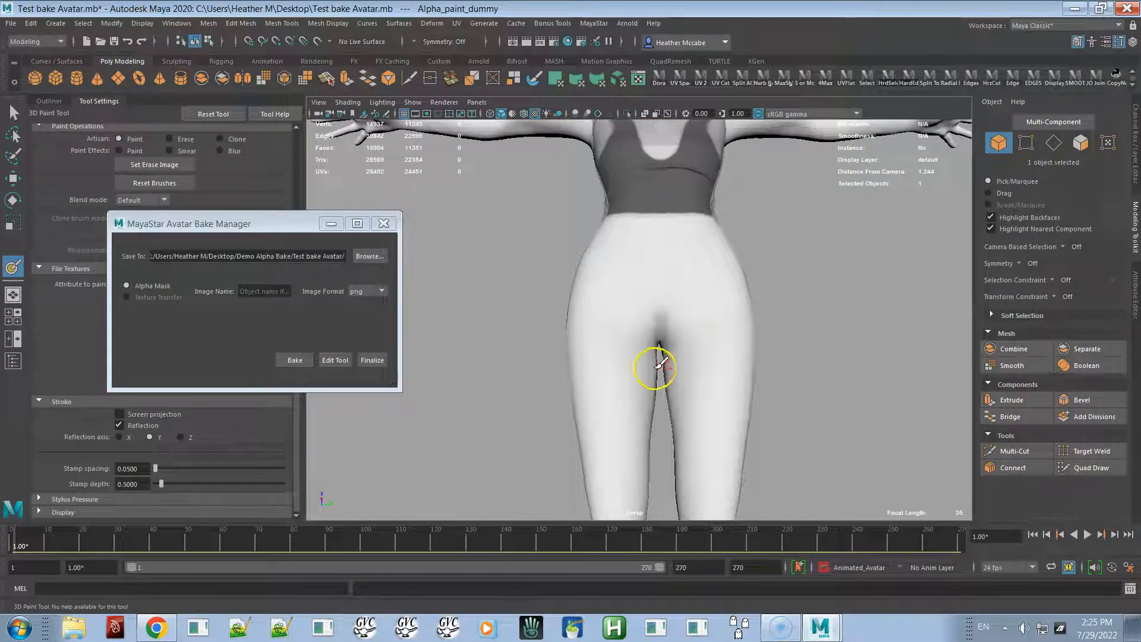
pyautogui.moveTo(619, 258)
pyautogui.keyDown('alt'); pyautogui.mouseDown()
pyautogui.moveTo(617, 279)
pyautogui.moveTo(629, 285)
pyautogui.moveTo(616, 280)
pyautogui.moveTo(610, 238)
pyautogui.mouseUp(); pyautogui.keyUp('alt')
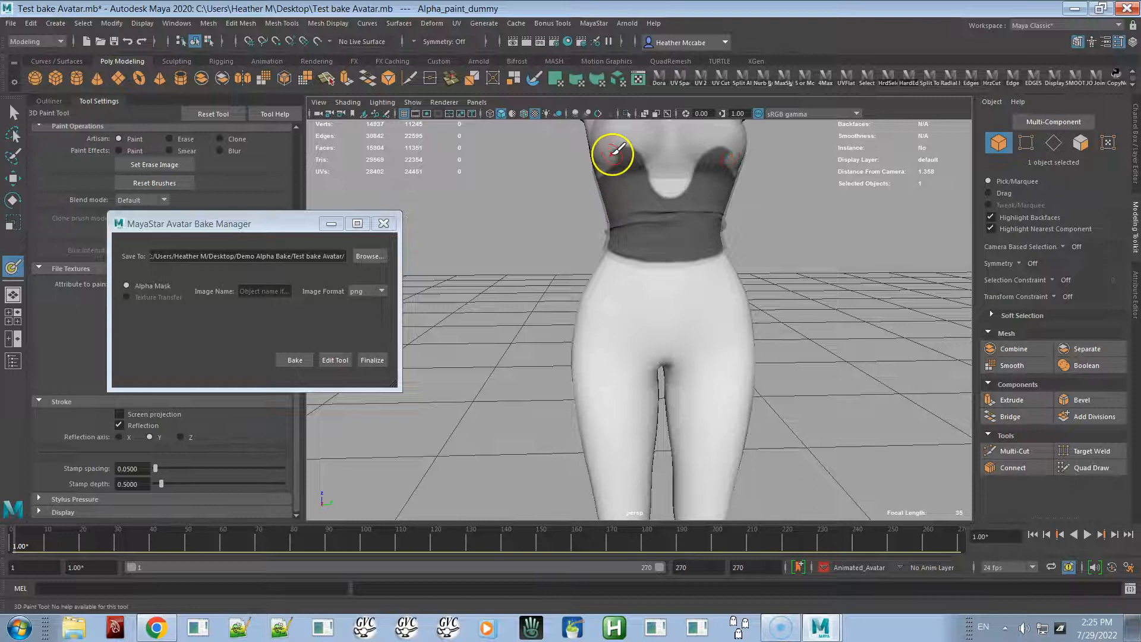
pyautogui.keyDown('alt'); pyautogui.moveTo(670, 308); pyautogui.dragTo(477, 315); pyautogui.keyUp('alt')
pyautogui.moveTo(497, 325)
pyautogui.keyDown('alt'); pyautogui.mouseDown(button='right')
pyautogui.moveTo(589, 329)
pyautogui.moveTo(620, 304)
pyautogui.mouseUp(button='right'); pyautogui.keyUp('alt')
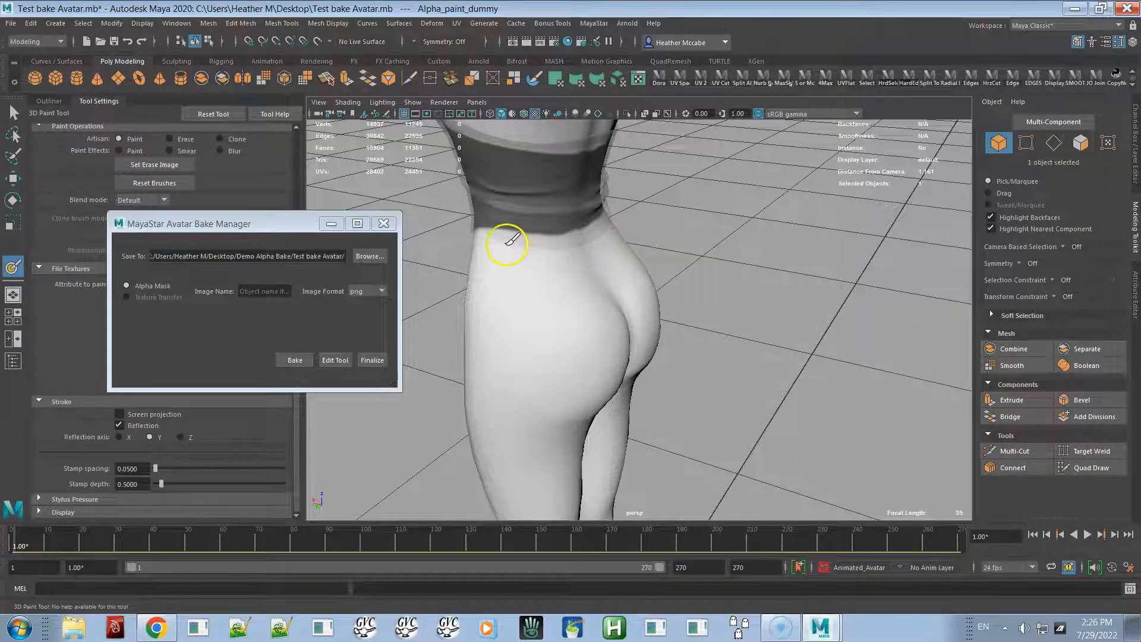
pyautogui.keyDown('alt'); pyautogui.moveTo(529, 278); pyautogui.dragTo(721, 275); pyautogui.keyUp('alt')
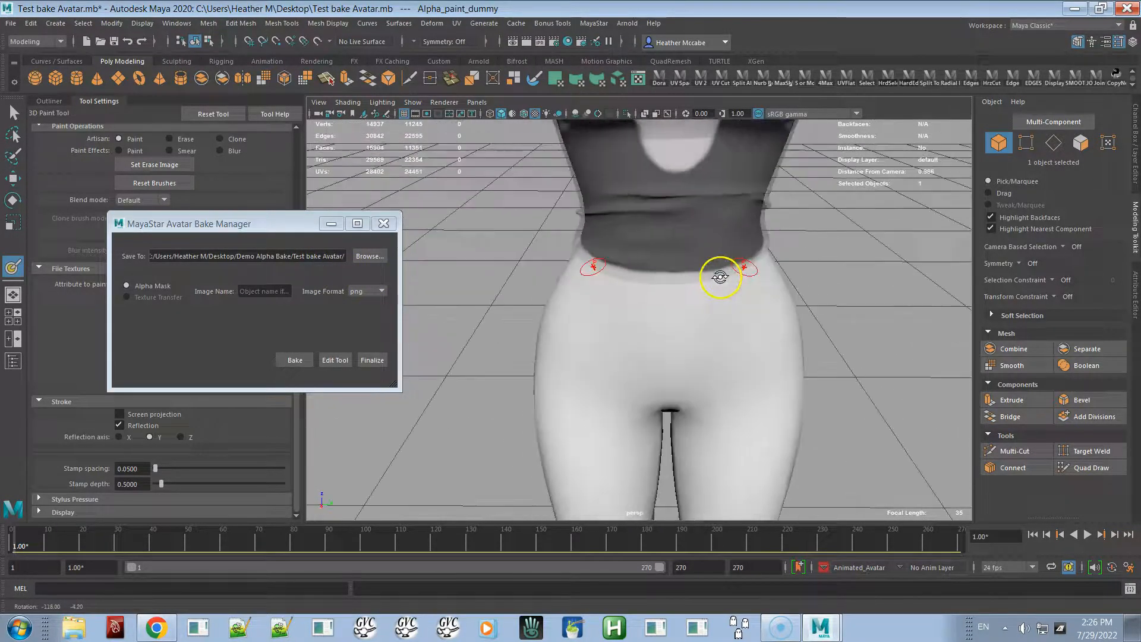
# - Select the halter top mesh and turn off its X-Ray display
pyautogui.click(13, 113)
pyautogui.click(732, 236)
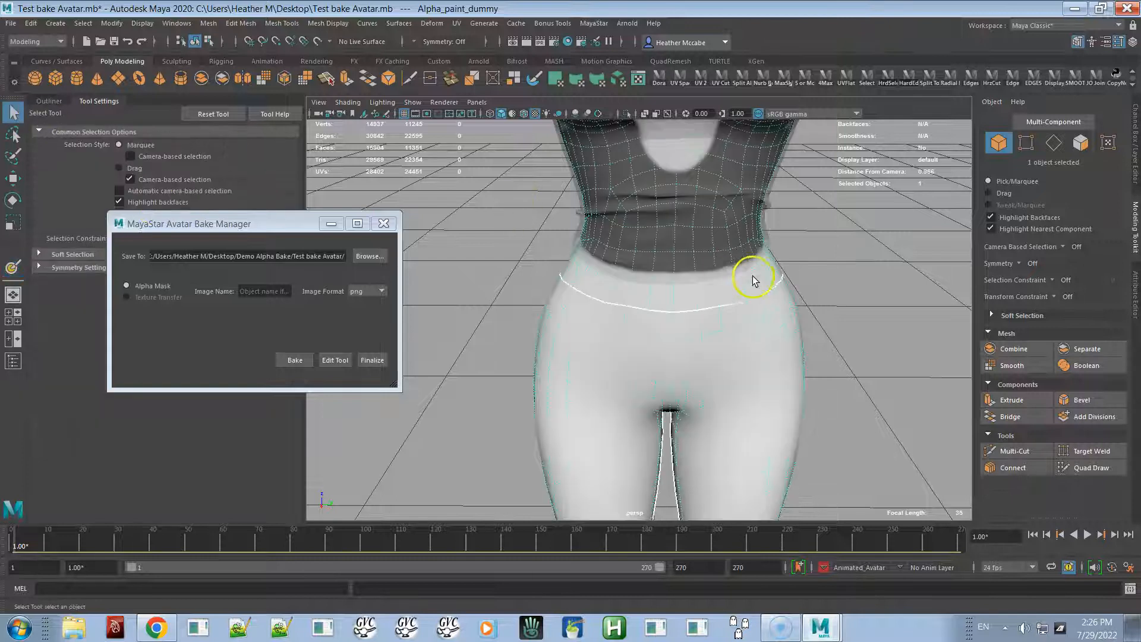
pyautogui.click(996, 102)
pyautogui.click(994, 145)
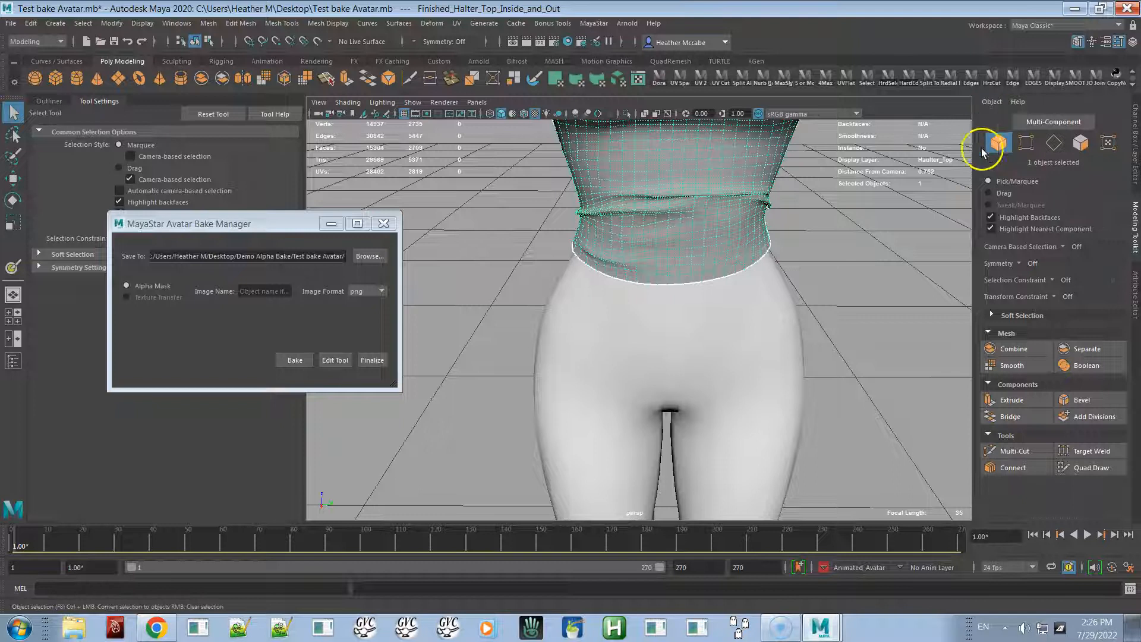
# - Examine the opaque halter top's bottom hem from below, the side and the back for black mask areas showing
pyautogui.keyDown('alt'); pyautogui.moveTo(833, 268); pyautogui.dragTo(793, 214, button='right'); pyautogui.keyUp('alt')
pyautogui.click(810, 274)
pyautogui.keyDown('alt'); pyautogui.moveTo(811, 277); pyautogui.dragTo(810, 333); pyautogui.keyUp('alt')
pyautogui.keyDown('alt'); pyautogui.moveTo(811, 334); pyautogui.dragTo(844, 469, button='right'); pyautogui.keyUp('alt')
pyautogui.keyDown('alt'); pyautogui.moveTo(844, 469); pyautogui.dragTo(821, 434); pyautogui.keyUp('alt')
pyautogui.keyDown('alt'); pyautogui.moveTo(820, 433); pyautogui.dragTo(829, 440, button='right'); pyautogui.keyUp('alt')
pyautogui.keyDown('alt'); pyautogui.moveTo(828, 441); pyautogui.dragTo(1033, 336); pyautogui.keyUp('alt')
pyautogui.moveTo(777, 324)
pyautogui.keyDown('alt'); pyautogui.mouseDown()
pyautogui.moveTo(856, 326)
pyautogui.moveTo(765, 325)
pyautogui.mouseUp(); pyautogui.keyUp('alt')
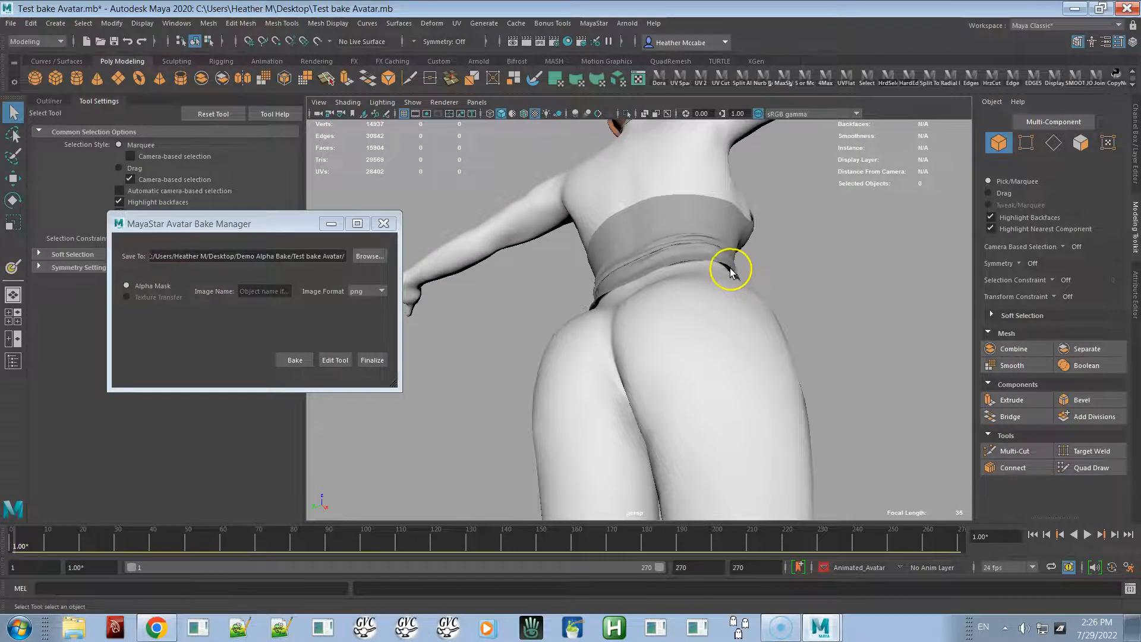
pyautogui.keyDown('alt'); pyautogui.moveTo(624, 290); pyautogui.dragTo(670, 274); pyautogui.keyUp('alt')
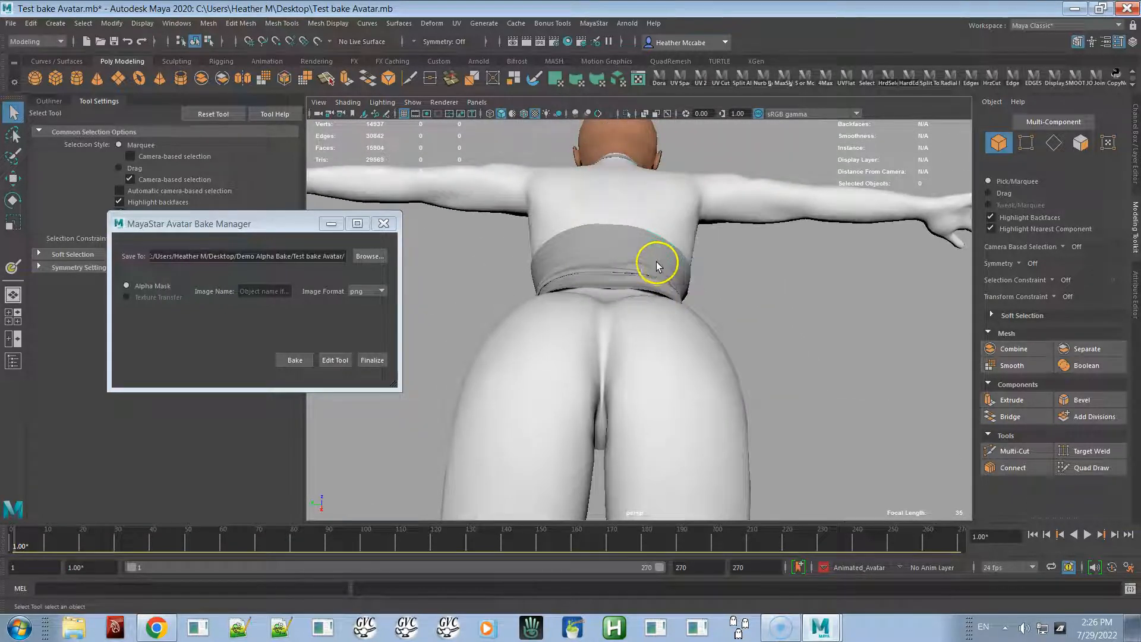
# - Select the Alpha_paint_dummy body mesh and reactivate the bake manager's Edit Tool on it
pyautogui.click(656, 262)
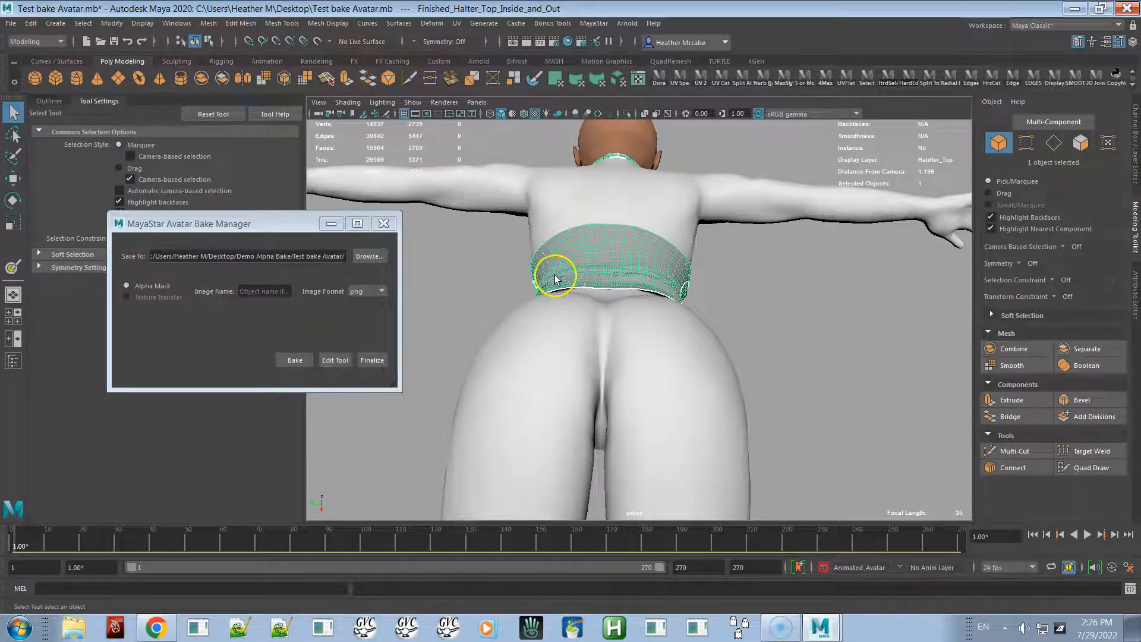
pyautogui.click(552, 329)
pyautogui.click(334, 360)
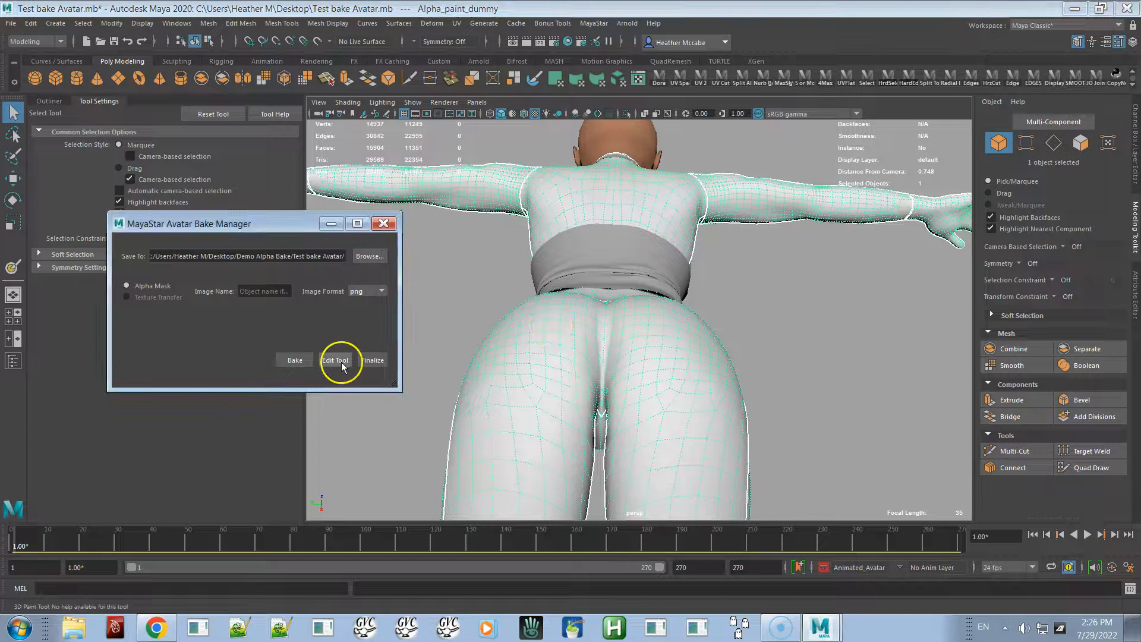
# - Paint the mask white around the halter top's bottom hem, working from below along the back, sides and front
pyautogui.click(637, 291)
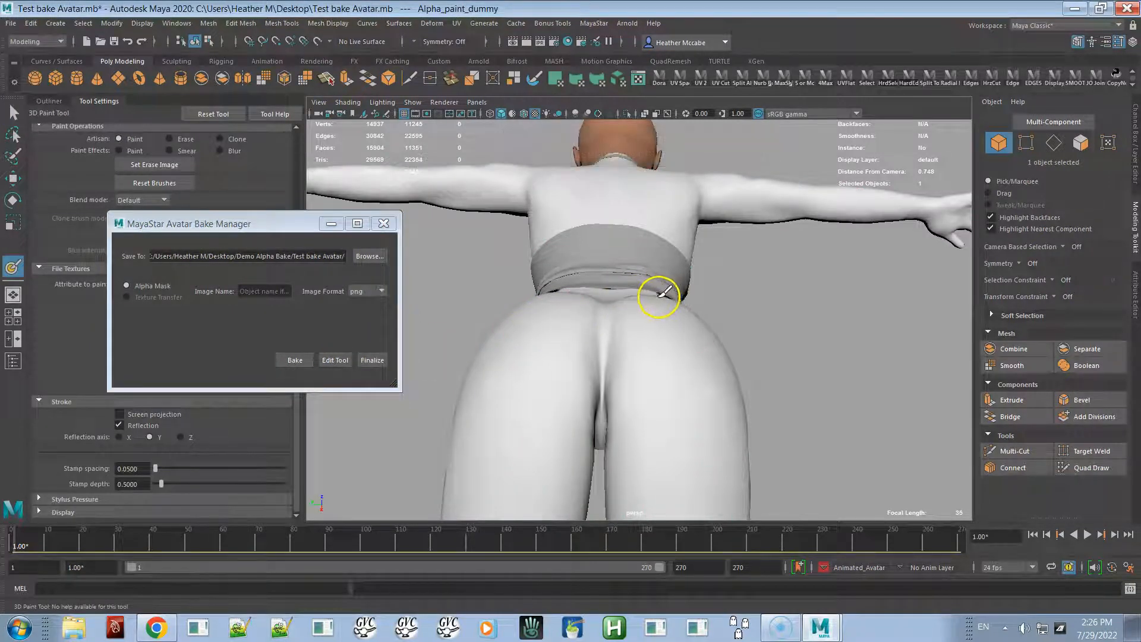
pyautogui.moveTo(649, 291)
pyautogui.mouseDown()
pyautogui.moveTo(601, 331)
pyautogui.moveTo(704, 265)
pyautogui.mouseUp()
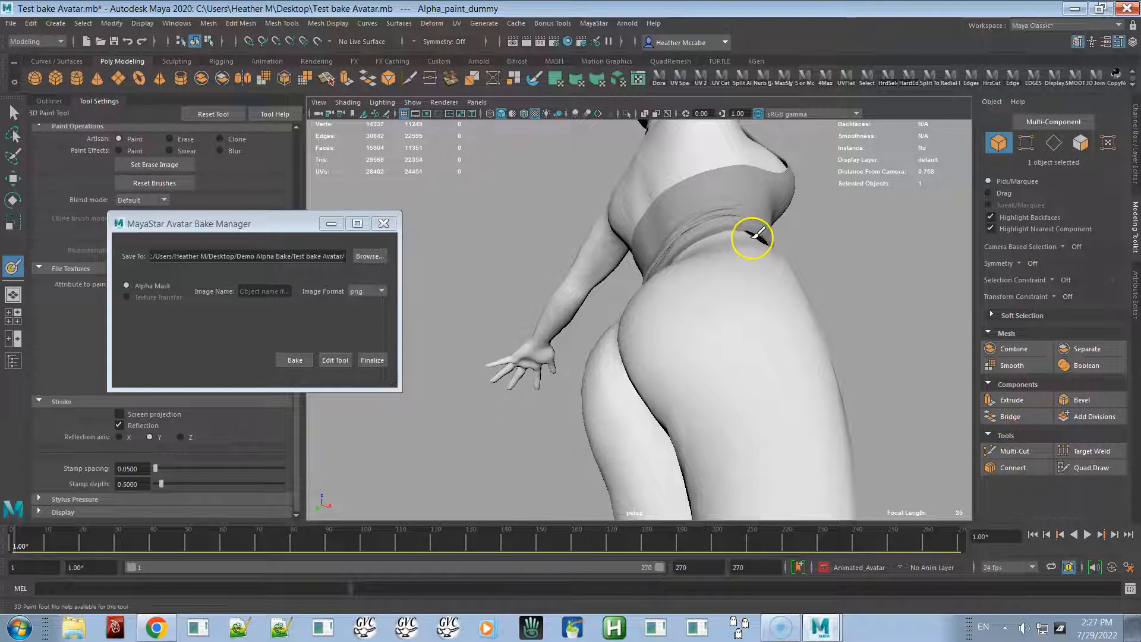
pyautogui.moveTo(780, 270)
pyautogui.keyDown('alt'); pyautogui.mouseDown()
pyautogui.moveTo(711, 276)
pyautogui.moveTo(719, 233)
pyautogui.moveTo(755, 208)
pyautogui.mouseUp(); pyautogui.keyUp('alt')
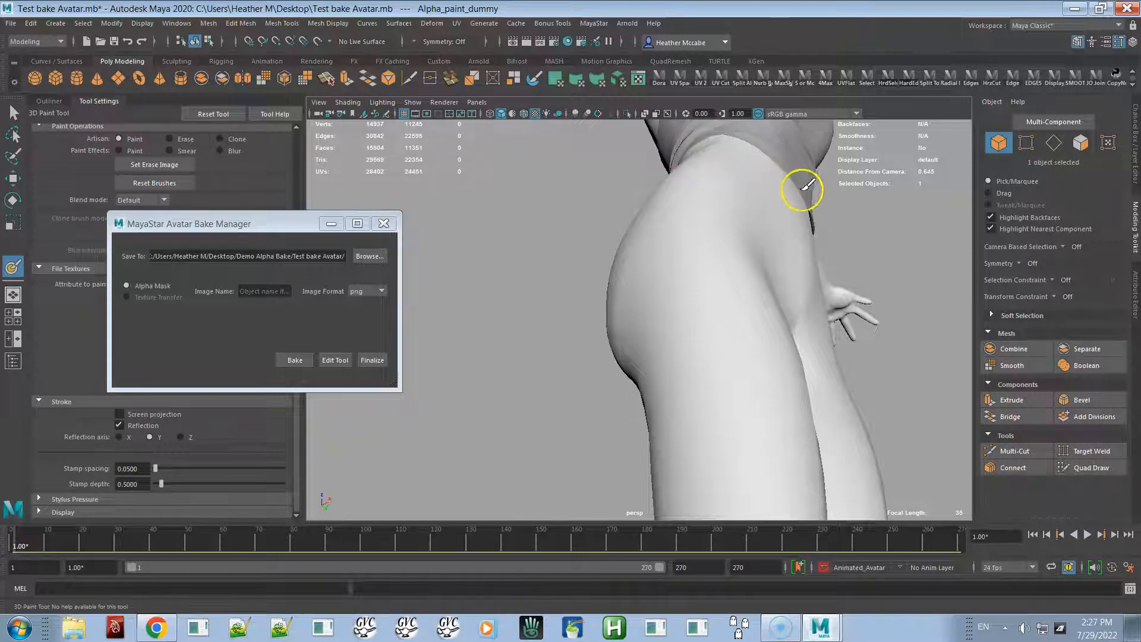
pyautogui.moveTo(810, 199)
pyautogui.keyDown('alt'); pyautogui.mouseDown()
pyautogui.moveTo(711, 181)
pyautogui.moveTo(706, 228)
pyautogui.mouseUp(); pyautogui.keyUp('alt')
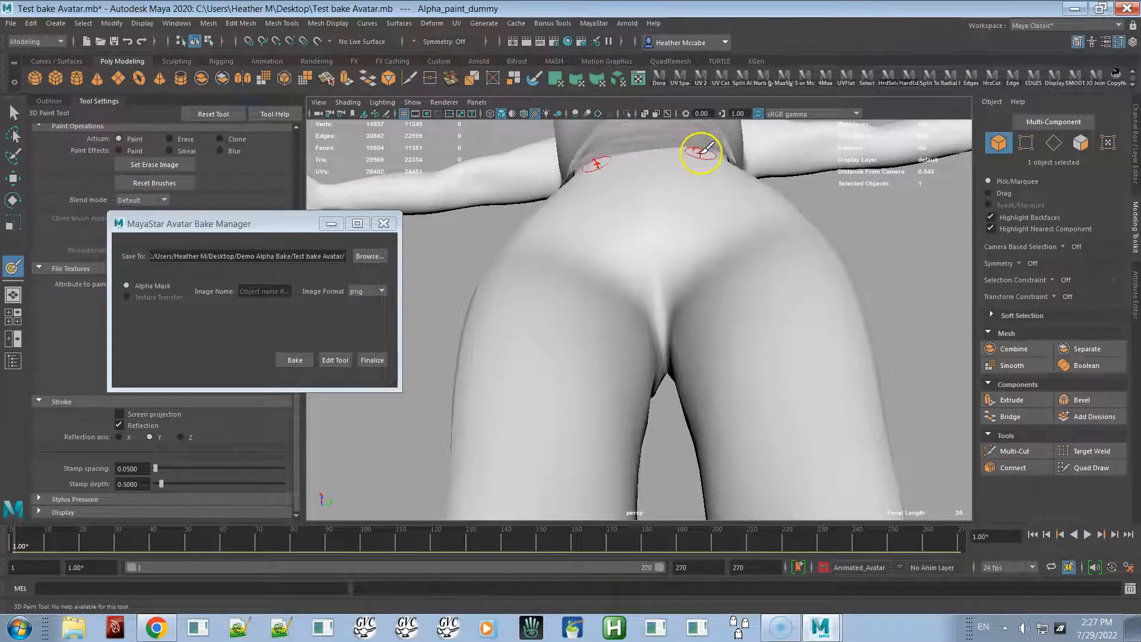
pyautogui.moveTo(673, 149)
pyautogui.keyDown('alt'); pyautogui.mouseDown()
pyautogui.moveTo(612, 185)
pyautogui.moveTo(543, 191)
pyautogui.moveTo(576, 224)
pyautogui.moveTo(631, 176)
pyautogui.moveTo(550, 224)
pyautogui.moveTo(566, 237)
pyautogui.mouseUp(); pyautogui.keyUp('alt')
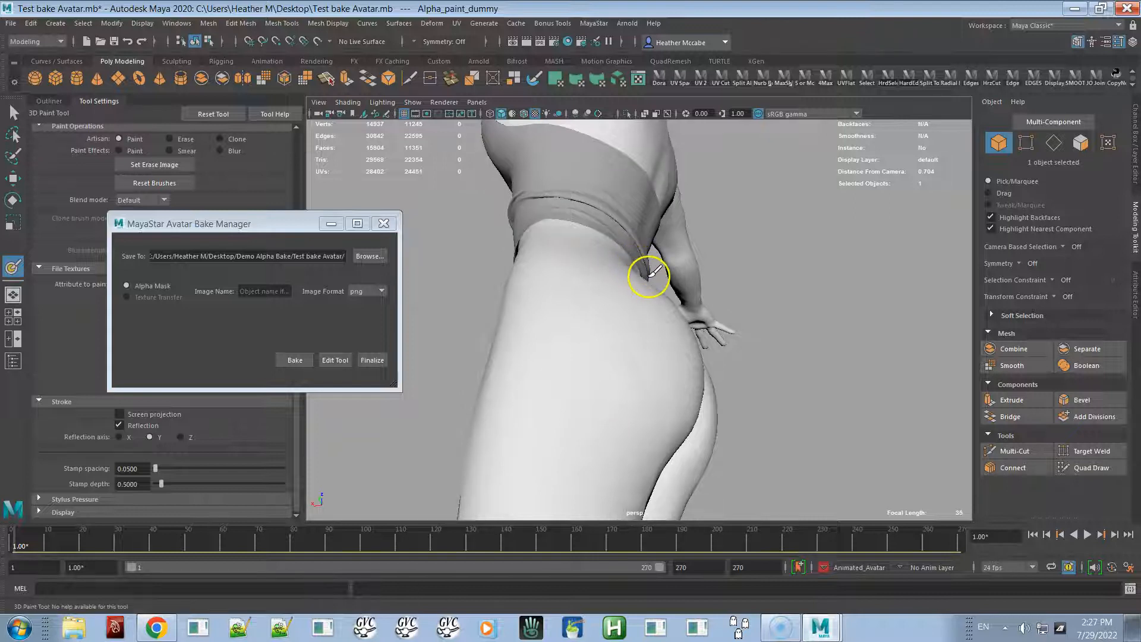
pyautogui.moveTo(559, 228)
pyautogui.keyDown('alt'); pyautogui.mouseDown()
pyautogui.moveTo(547, 262)
pyautogui.moveTo(566, 324)
pyautogui.moveTo(623, 333)
pyautogui.moveTo(810, 308)
pyautogui.moveTo(816, 324)
pyautogui.moveTo(868, 235)
pyautogui.moveTo(835, 226)
pyautogui.moveTo(708, 255)
pyautogui.moveTo(706, 285)
pyautogui.moveTo(703, 273)
pyautogui.mouseUp(); pyautogui.keyUp('alt')
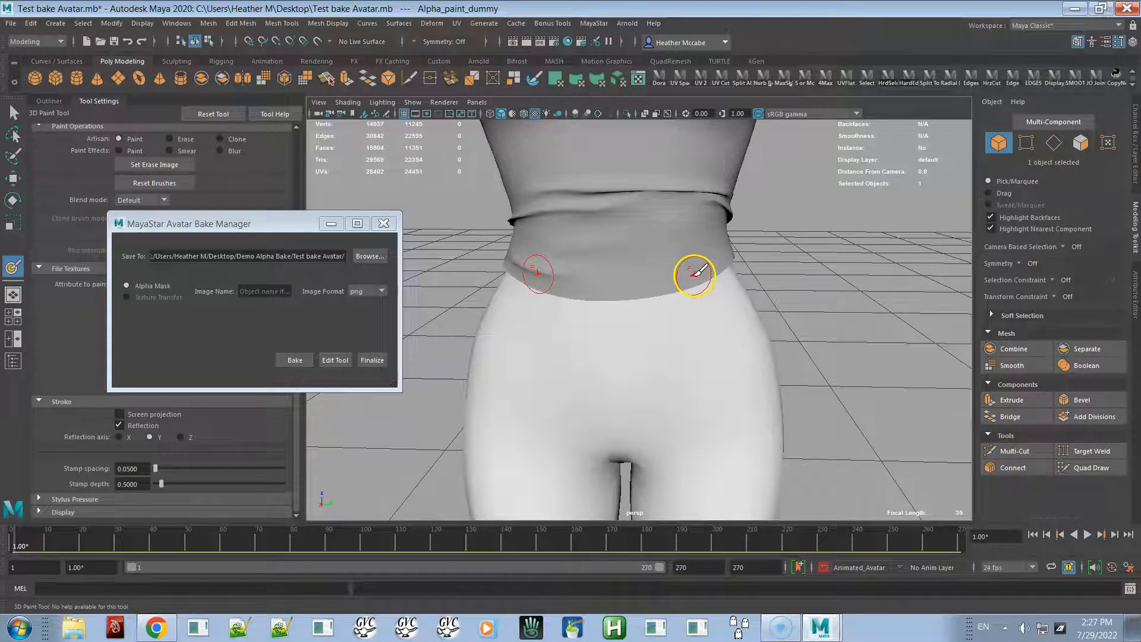
# - Select the halter top mesh again and turn its X-Ray display back on
pyautogui.press('q')
pyautogui.click(677, 251)
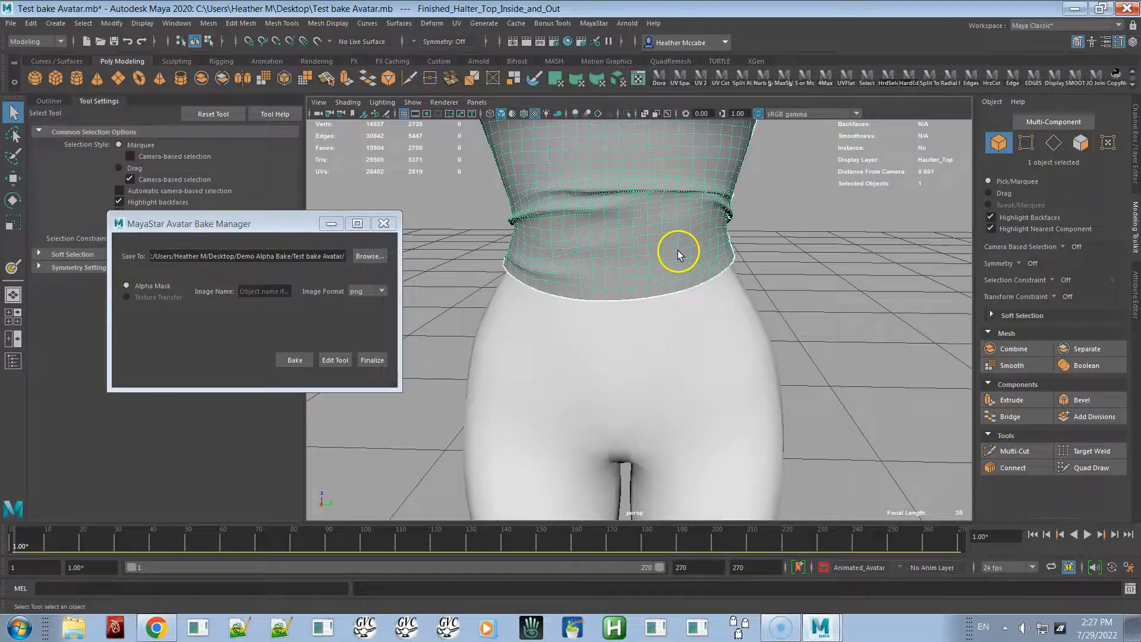
pyautogui.click(992, 102)
pyautogui.click(992, 148)
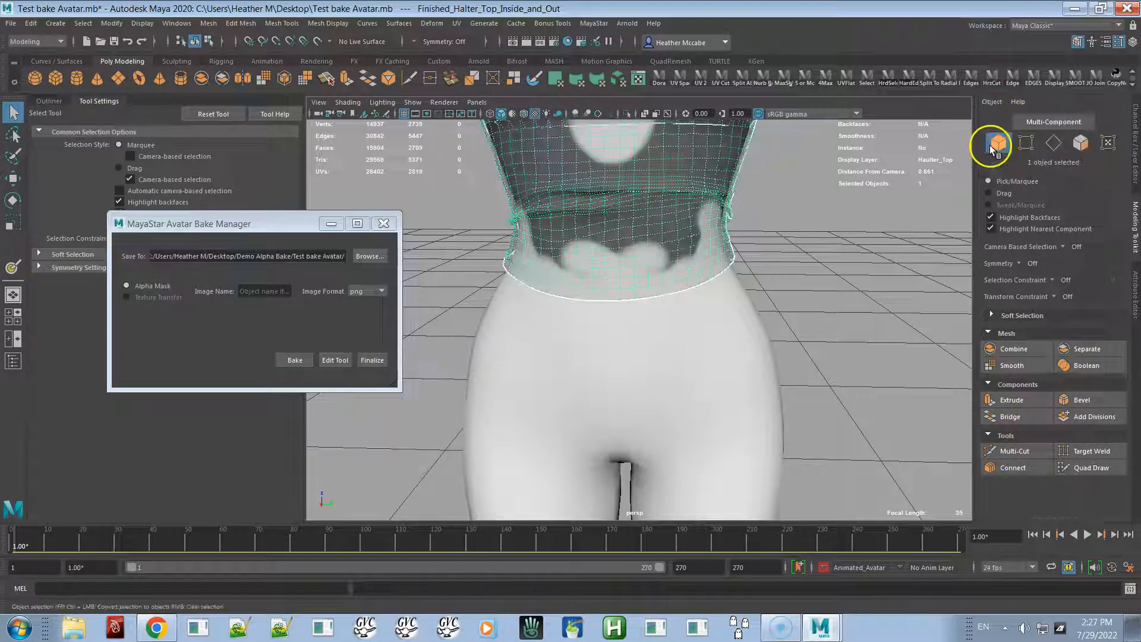
# - Select the Alpha_paint_dummy body mesh again and reactivate the bake manager's Edit Tool on it
pyautogui.moveTo(651, 269)
pyautogui.keyDown('alt'); pyautogui.mouseDown()
pyautogui.moveTo(721, 296)
pyautogui.moveTo(764, 286)
pyautogui.moveTo(648, 285)
pyautogui.mouseUp(); pyautogui.keyUp('alt')
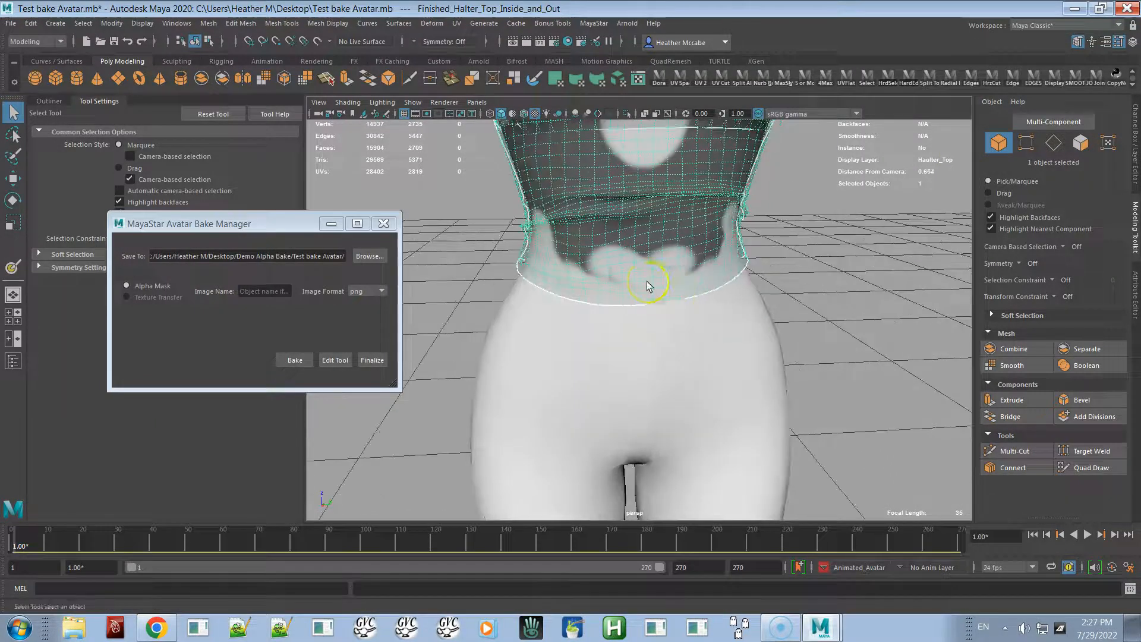
pyautogui.click(522, 357)
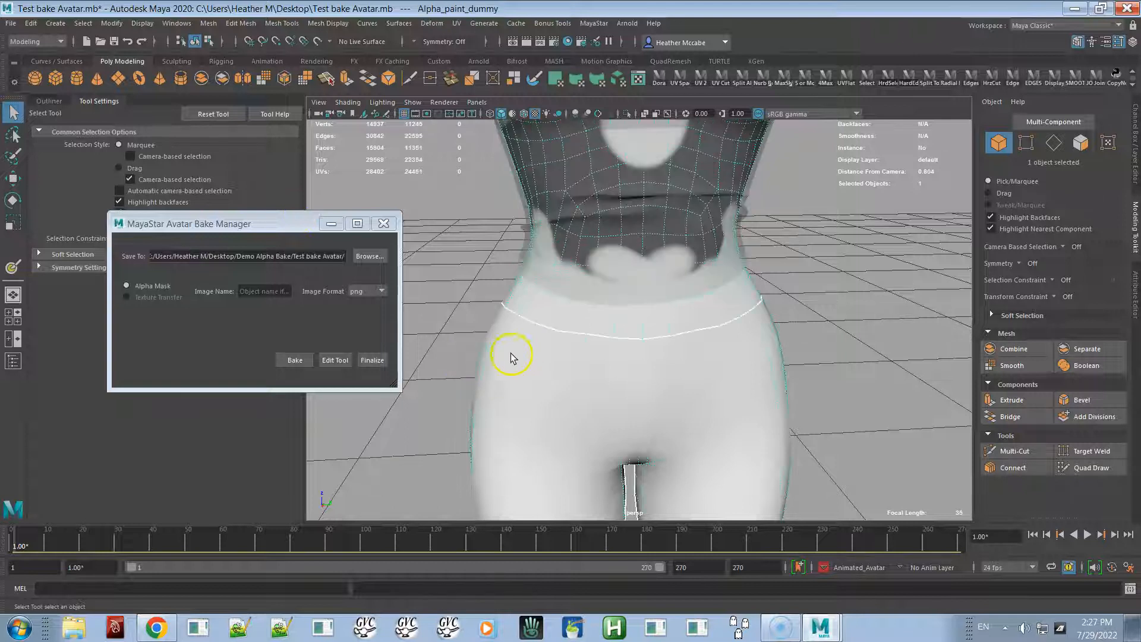
pyautogui.click(334, 359)
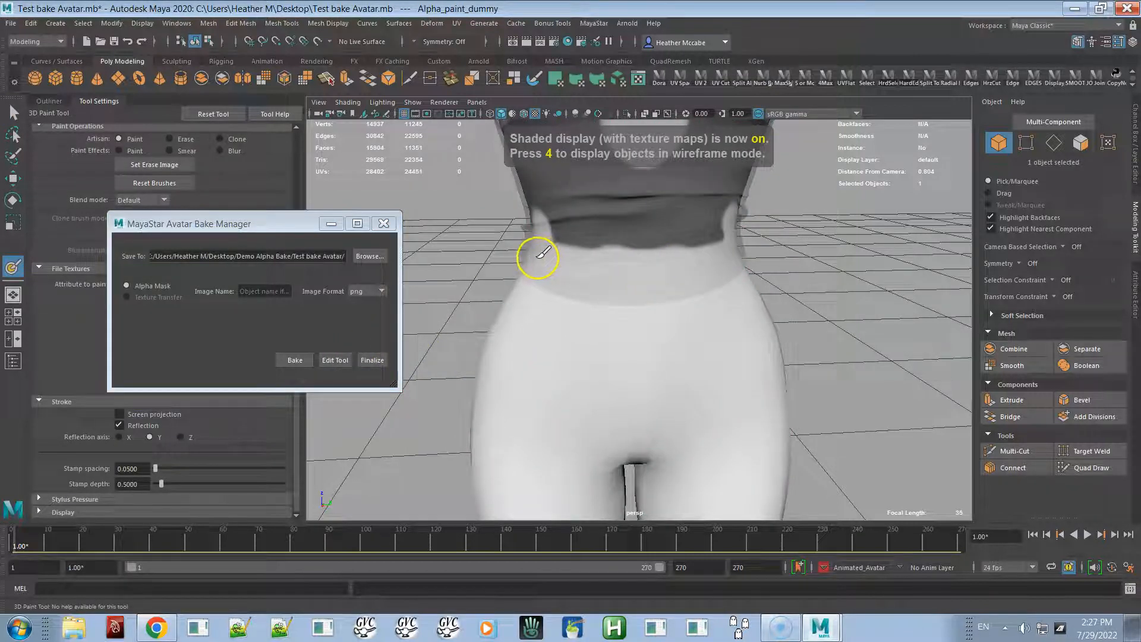
# - Paint the mask black around the waist under the halter top, and move the bake manager window clear of the paint settings
pyautogui.moveTo(733, 256)
pyautogui.keyDown('alt'); pyautogui.mouseDown()
pyautogui.moveTo(616, 275)
pyautogui.moveTo(583, 257)
pyautogui.moveTo(566, 225)
pyautogui.moveTo(596, 247)
pyautogui.moveTo(519, 245)
pyautogui.mouseUp(); pyautogui.keyUp('alt')
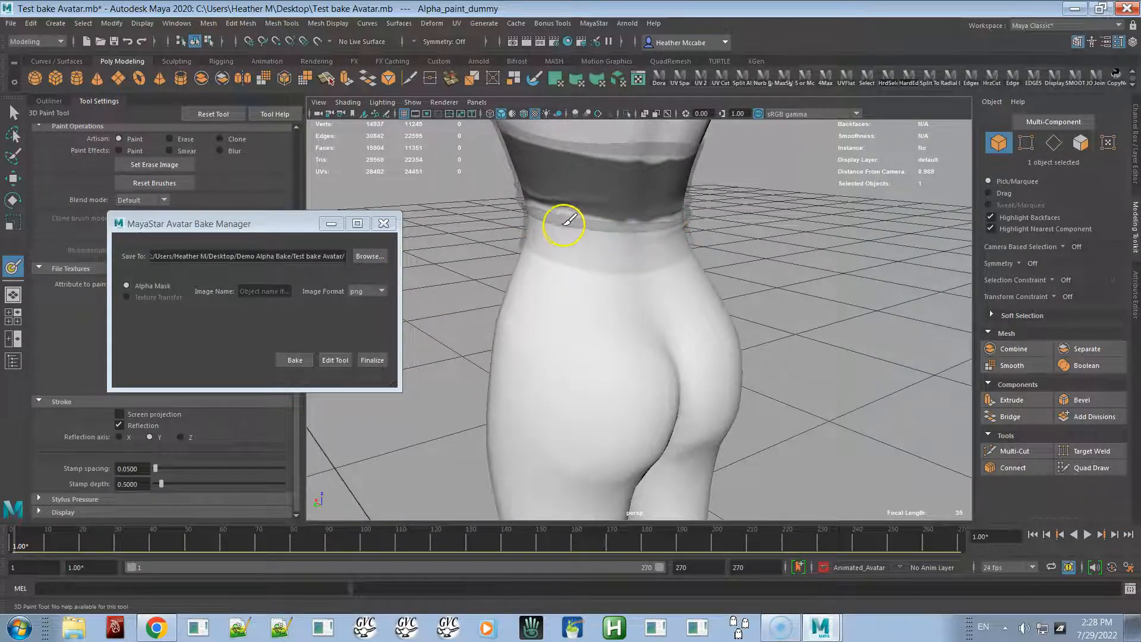
pyautogui.moveTo(550, 255)
pyautogui.keyDown('alt'); pyautogui.mouseDown()
pyautogui.moveTo(751, 244)
pyautogui.moveTo(706, 263)
pyautogui.moveTo(937, 248)
pyautogui.mouseUp(); pyautogui.keyUp('alt')
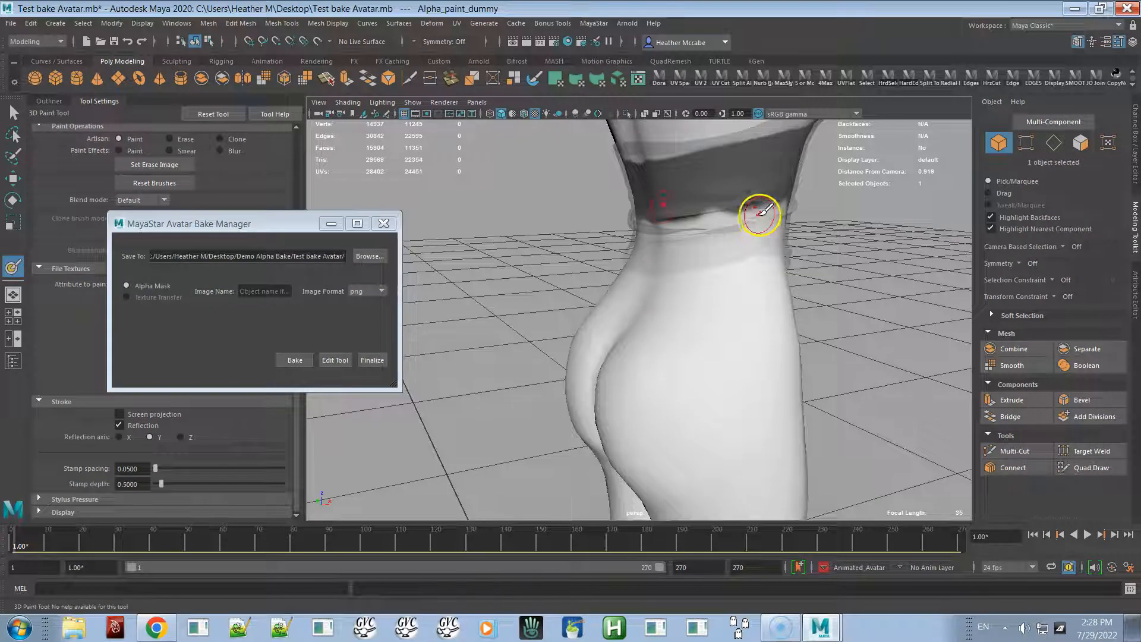
pyautogui.moveTo(172, 228); pyautogui.dragTo(0, 243)
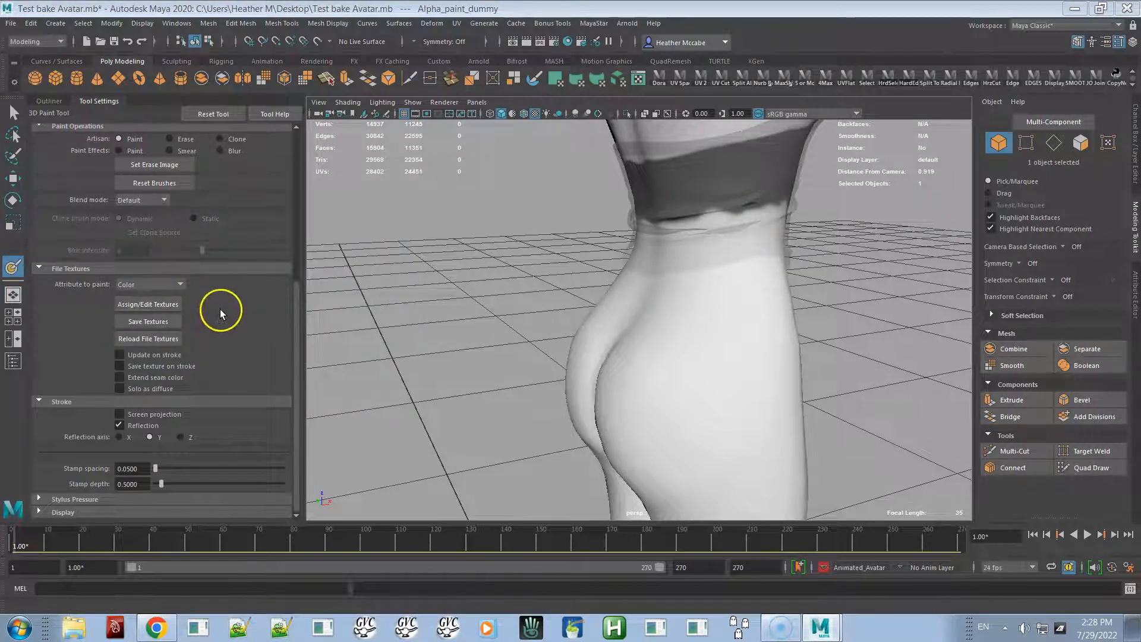
pyautogui.scroll(5, 220, 310)
# - Paint the front of the mask black down toward the halter top's hem and undo the stray diagonal stroke across the hips
pyautogui.moveTo(849, 374)
pyautogui.keyDown('alt'); pyautogui.mouseDown()
pyautogui.moveTo(741, 357)
pyautogui.moveTo(647, 365)
pyautogui.moveTo(509, 316)
pyautogui.moveTo(571, 280)
pyautogui.moveTo(665, 273)
pyautogui.moveTo(647, 364)
pyautogui.moveTo(650, 319)
pyautogui.mouseUp(); pyautogui.keyUp('alt')
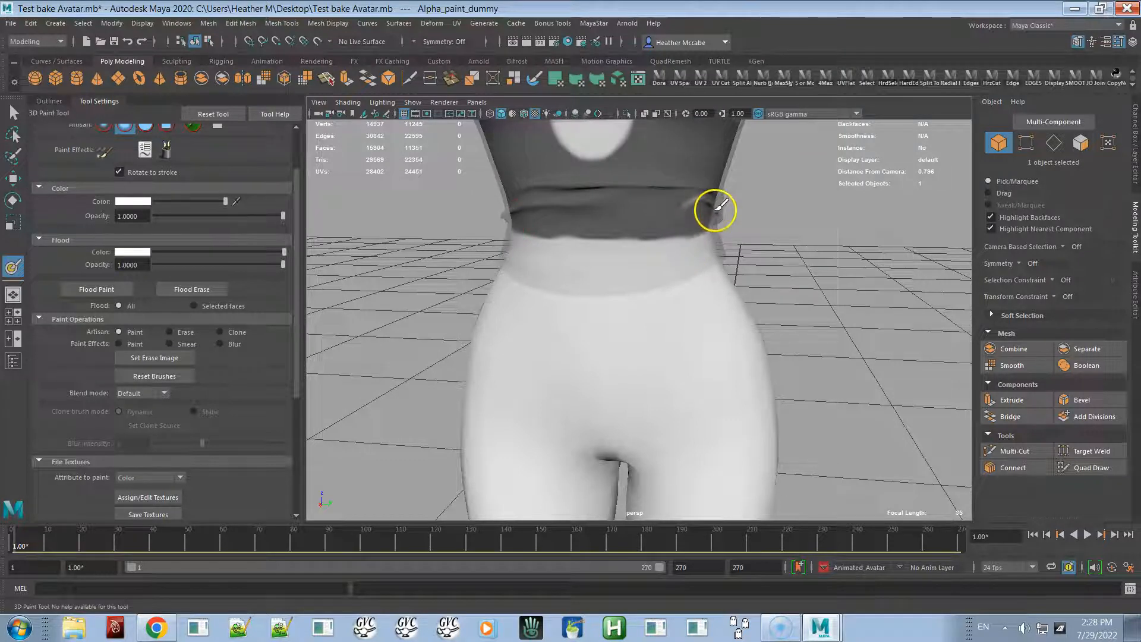
pyautogui.moveTo(662, 211); pyautogui.dragTo(513, 227)
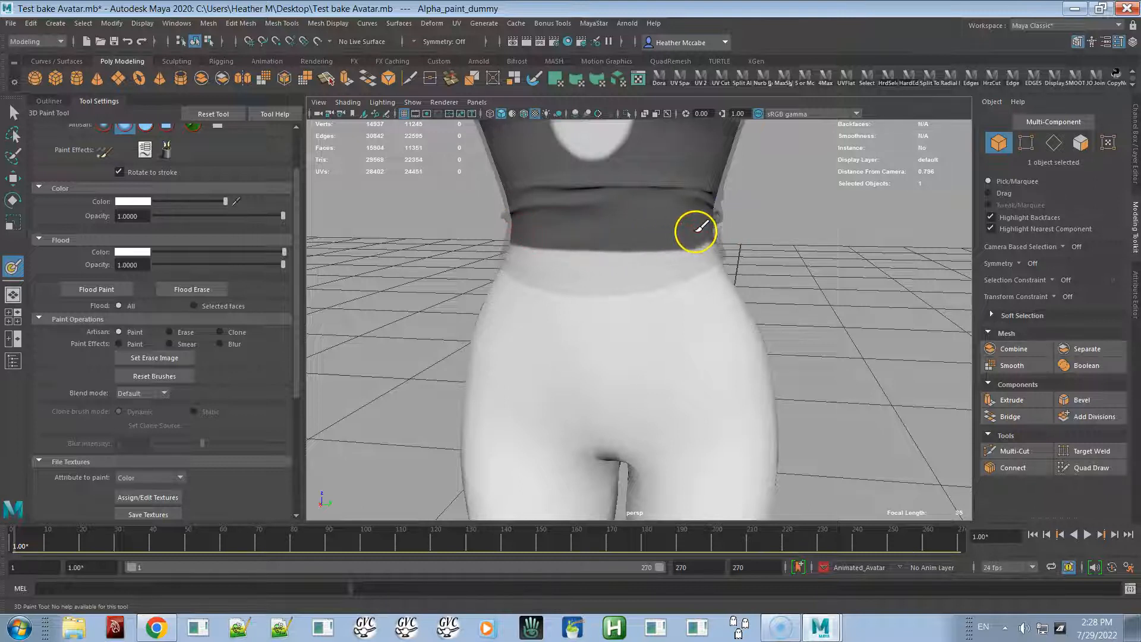
pyautogui.moveTo(665, 237); pyautogui.dragTo(506, 239)
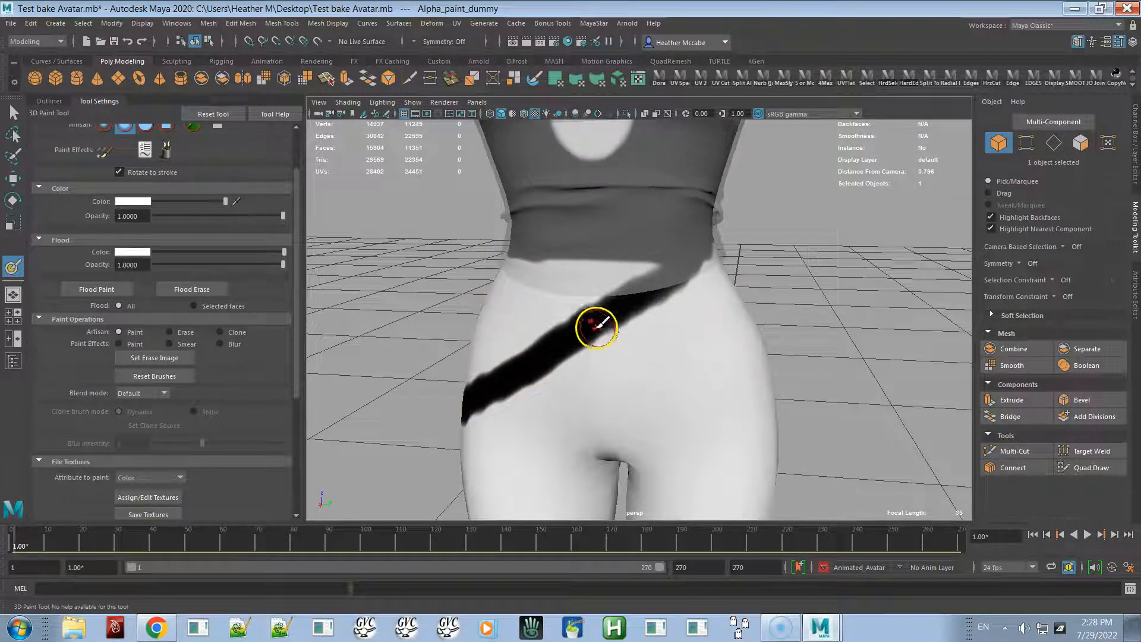
pyautogui.moveTo(731, 331)
pyautogui.keyDown('alt'); pyautogui.mouseDown()
pyautogui.moveTo(490, 336)
pyautogui.moveTo(762, 341)
pyautogui.mouseUp(); pyautogui.keyUp('alt')
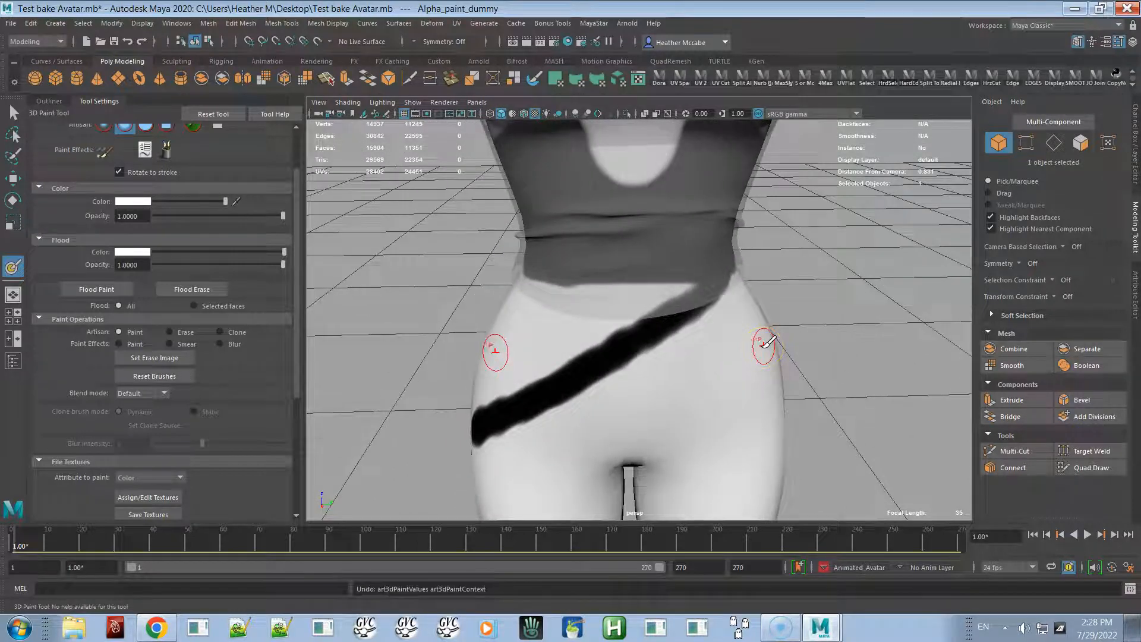
pyautogui.hotkey('ctrl', 'z')
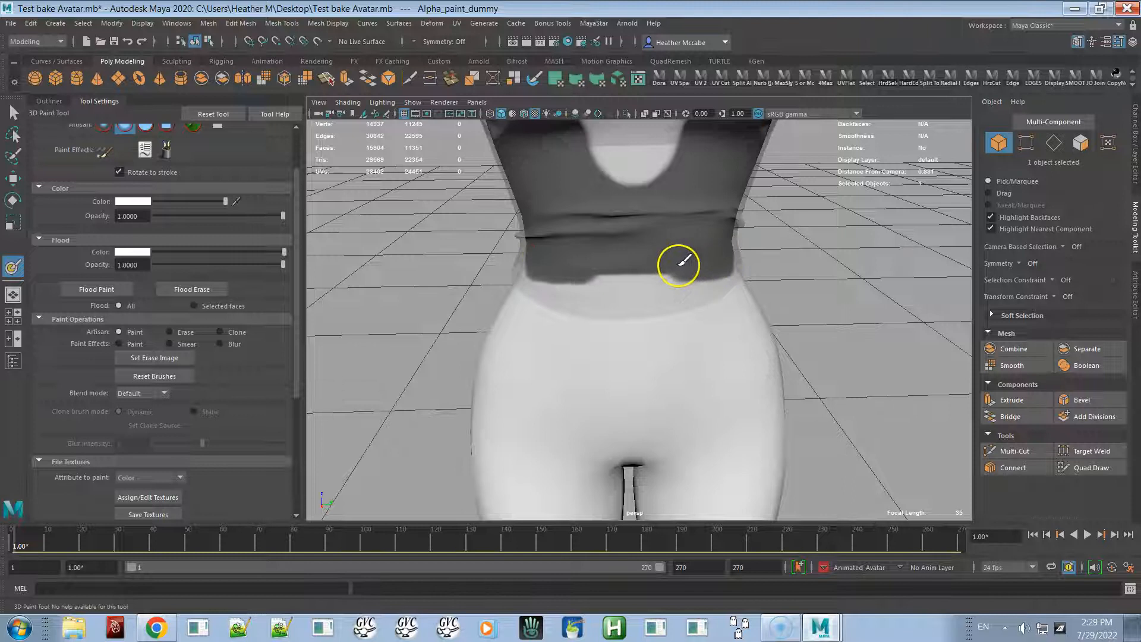
# - Extend the black mask area toward the halter top's hem at the front, around the side and across the back
pyautogui.moveTo(655, 273)
pyautogui.mouseDown()
pyautogui.moveTo(723, 266)
pyautogui.moveTo(587, 282)
pyautogui.moveTo(583, 257)
pyautogui.moveTo(836, 272)
pyautogui.mouseUp()
pyautogui.moveTo(759, 250); pyautogui.dragTo(755, 278)
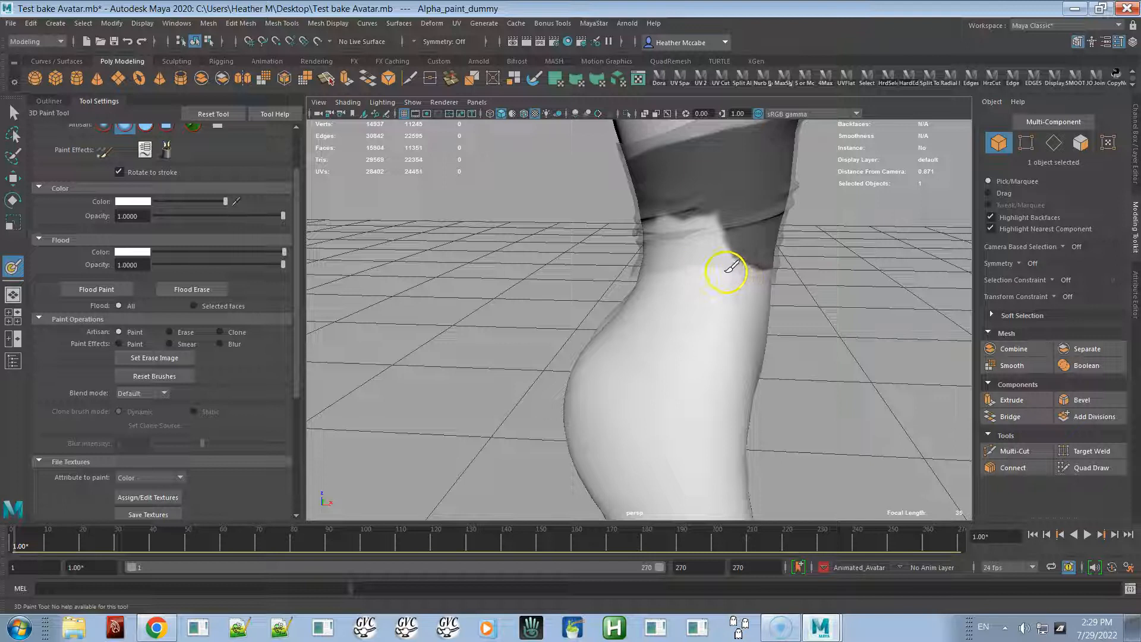
pyautogui.moveTo(737, 241); pyautogui.dragTo(704, 241)
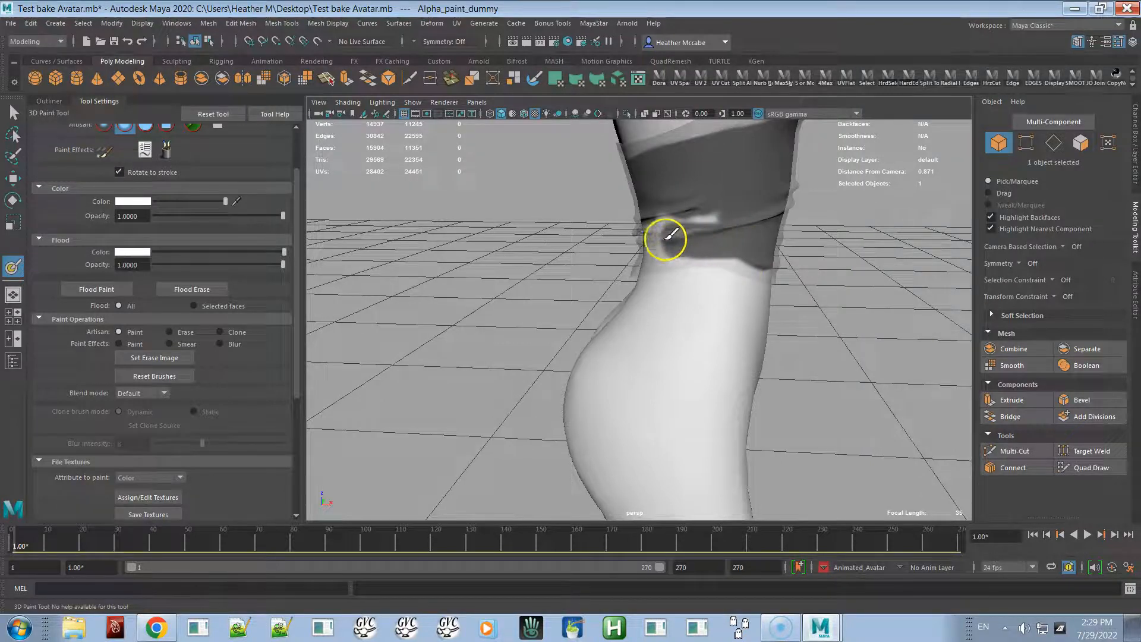
pyautogui.moveTo(634, 242)
pyautogui.mouseDown()
pyautogui.moveTo(690, 225)
pyautogui.moveTo(648, 224)
pyautogui.moveTo(676, 225)
pyautogui.mouseUp()
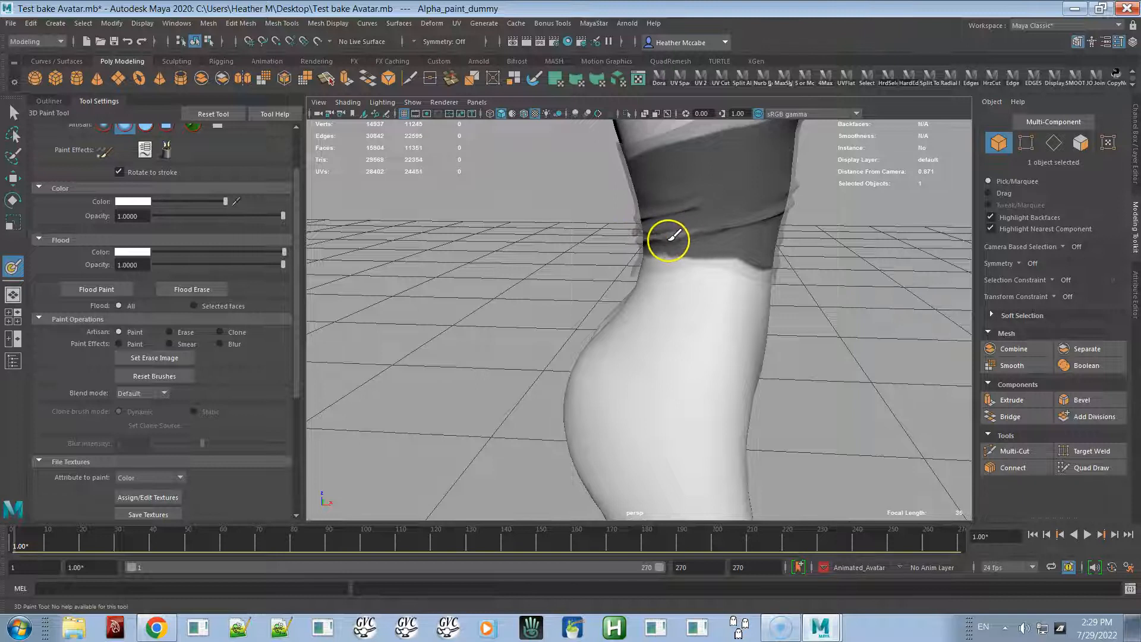
pyautogui.keyDown('alt'); pyautogui.moveTo(648, 239); pyautogui.dragTo(750, 229); pyautogui.keyUp('alt')
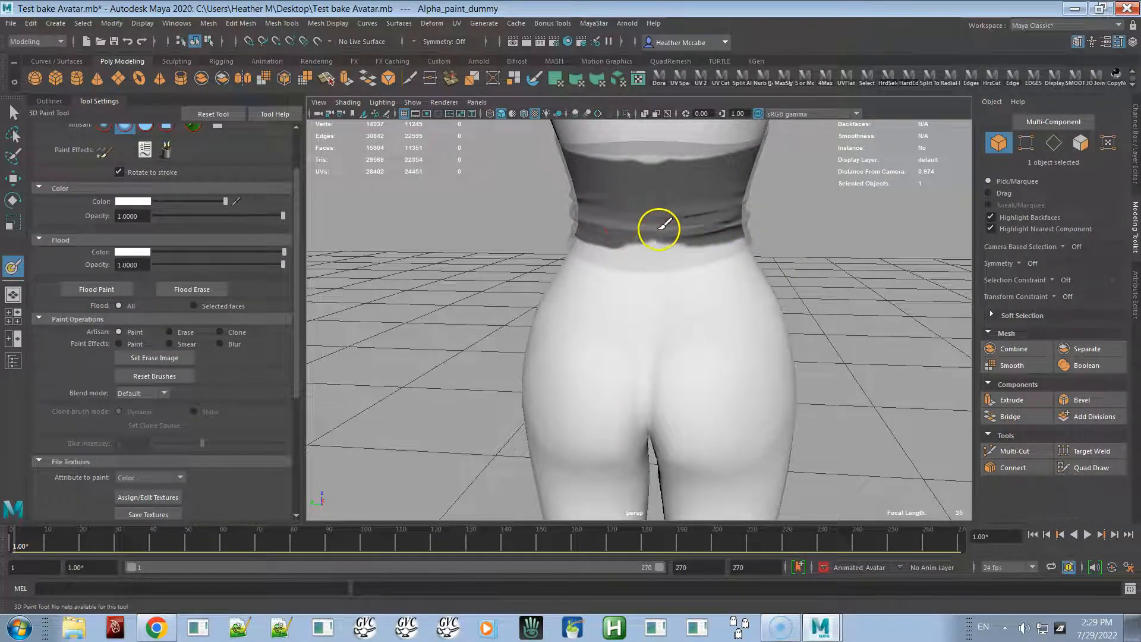
pyautogui.moveTo(654, 232); pyautogui.dragTo(748, 232)
# - Examine the repainted mask around the halter top's waist and hem from both the side and the front
pyautogui.moveTo(679, 255)
pyautogui.keyDown('alt'); pyautogui.mouseDown()
pyautogui.moveTo(864, 255)
pyautogui.moveTo(852, 262)
pyautogui.mouseUp(); pyautogui.keyUp('alt')
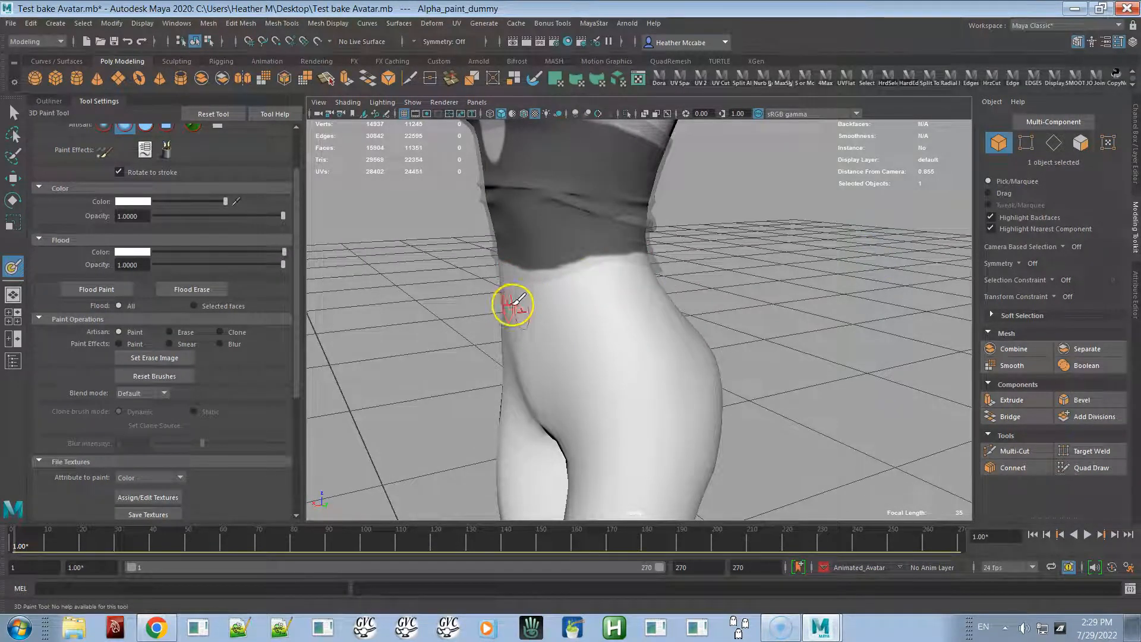
pyautogui.keyDown('alt'); pyautogui.moveTo(512, 309); pyautogui.dragTo(658, 313); pyautogui.keyUp('alt')
pyautogui.keyDown('alt'); pyautogui.moveTo(708, 312); pyautogui.dragTo(648, 272, button='right'); pyautogui.keyUp('alt')
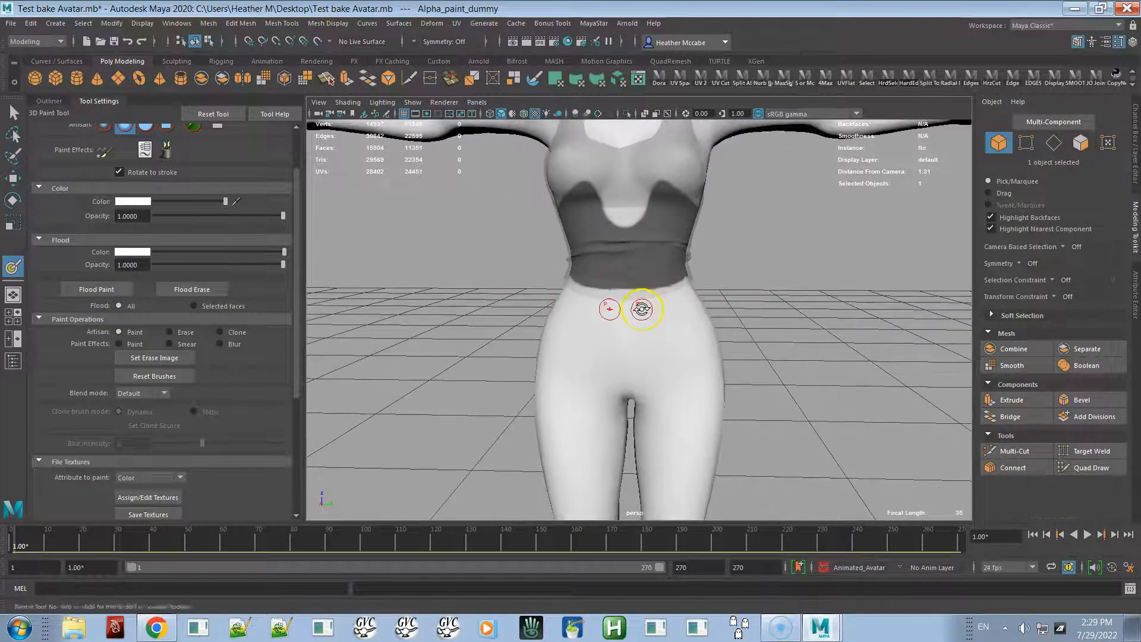
pyautogui.keyDown('alt'); pyautogui.moveTo(641, 311); pyautogui.dragTo(655, 310); pyautogui.keyUp('alt')
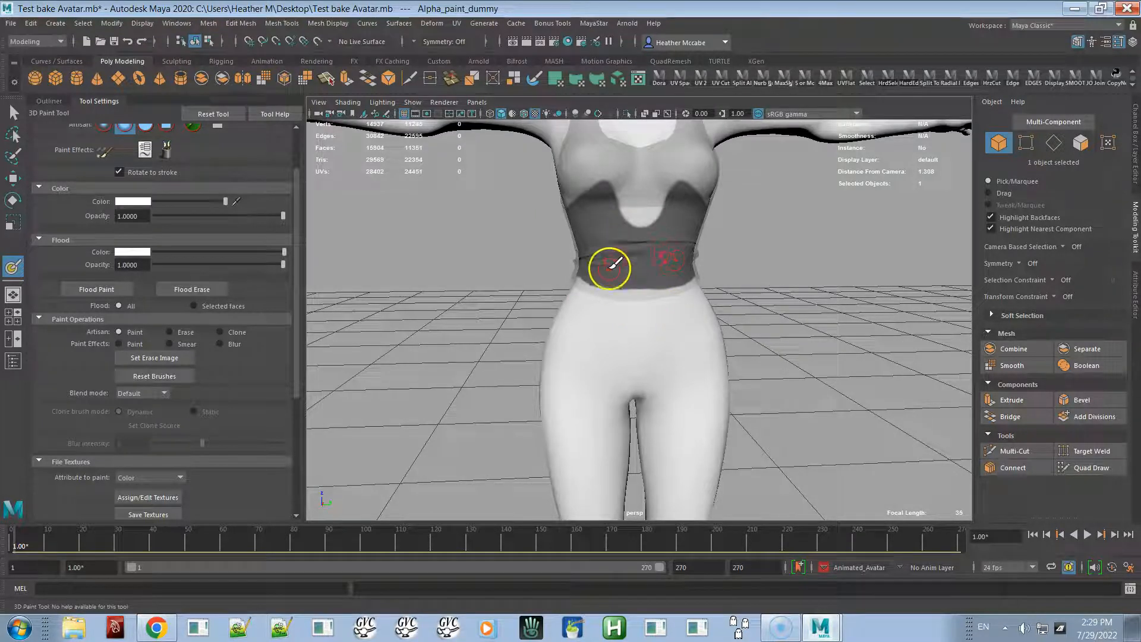
pyautogui.moveTo(578, 265)
pyautogui.keyDown('alt'); pyautogui.mouseDown()
pyautogui.moveTo(561, 265)
pyautogui.moveTo(729, 272)
pyautogui.moveTo(425, 273)
pyautogui.mouseUp(); pyautogui.keyUp('alt')
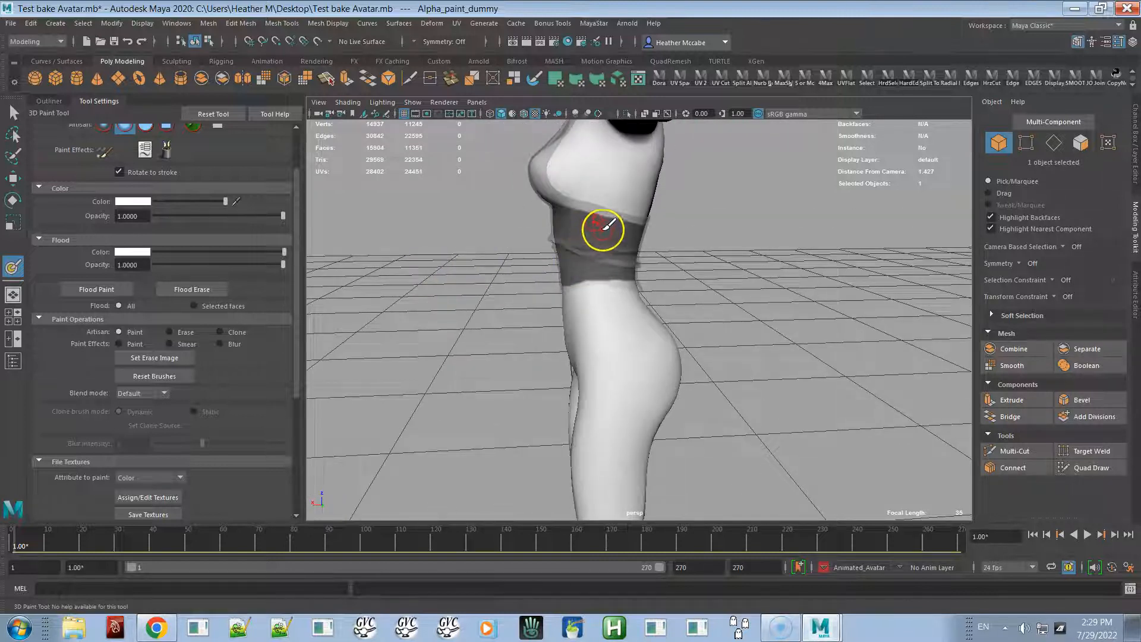
pyautogui.keyDown('alt'); pyautogui.moveTo(563, 224); pyautogui.dragTo(686, 225); pyautogui.keyUp('alt')
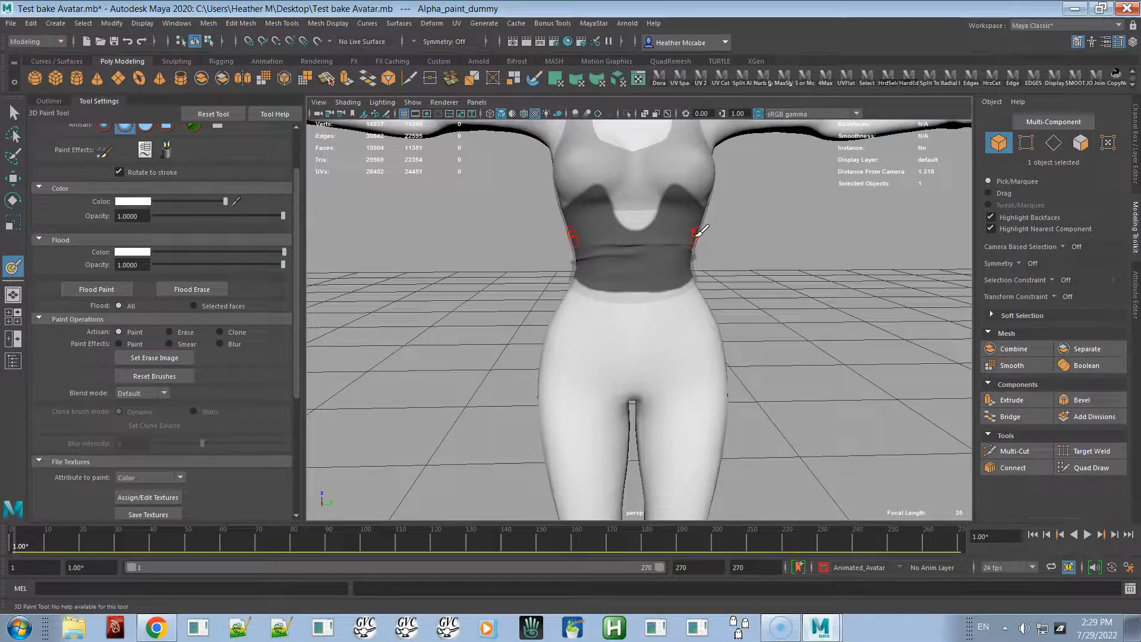
# - Examine the mask on the whole avatar from the front and from above, with the display layers shown
pyautogui.moveTo(604, 265)
pyautogui.keyDown('alt'); pyautogui.mouseDown()
pyautogui.moveTo(803, 259)
pyautogui.moveTo(598, 280)
pyautogui.mouseUp(); pyautogui.keyUp('alt')
pyautogui.keyDown('alt'); pyautogui.moveTo(598, 280); pyautogui.dragTo(574, 365, button='middle'); pyautogui.keyUp('alt')
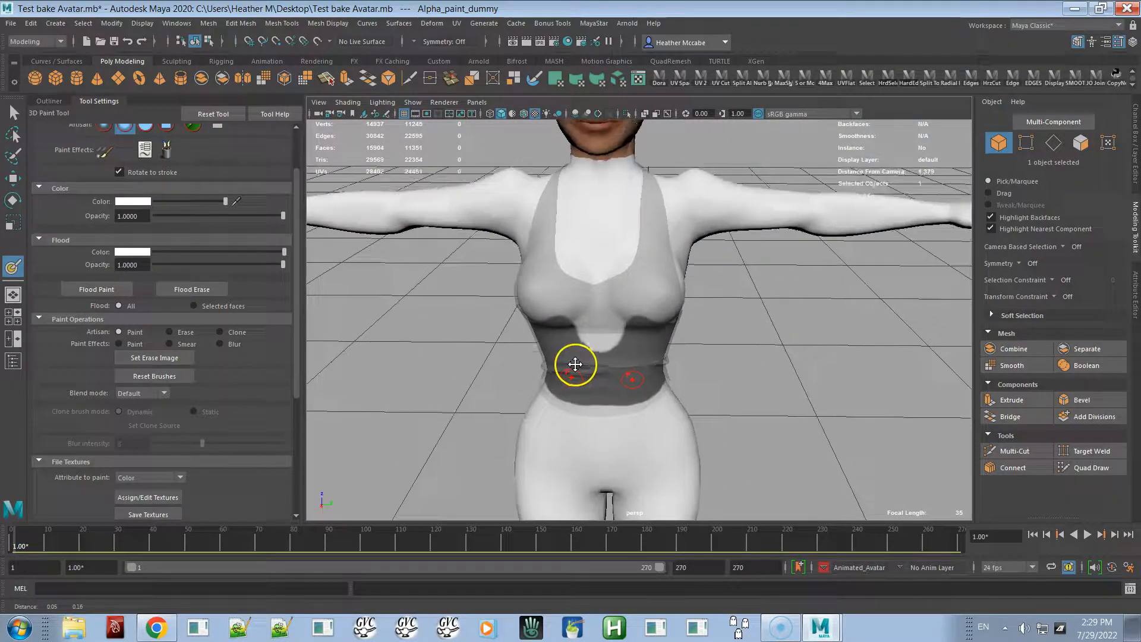
pyautogui.scroll(-2, 579, 326)
pyautogui.keyDown('alt'); pyautogui.moveTo(851, 279); pyautogui.dragTo(821, 299); pyautogui.keyUp('alt')
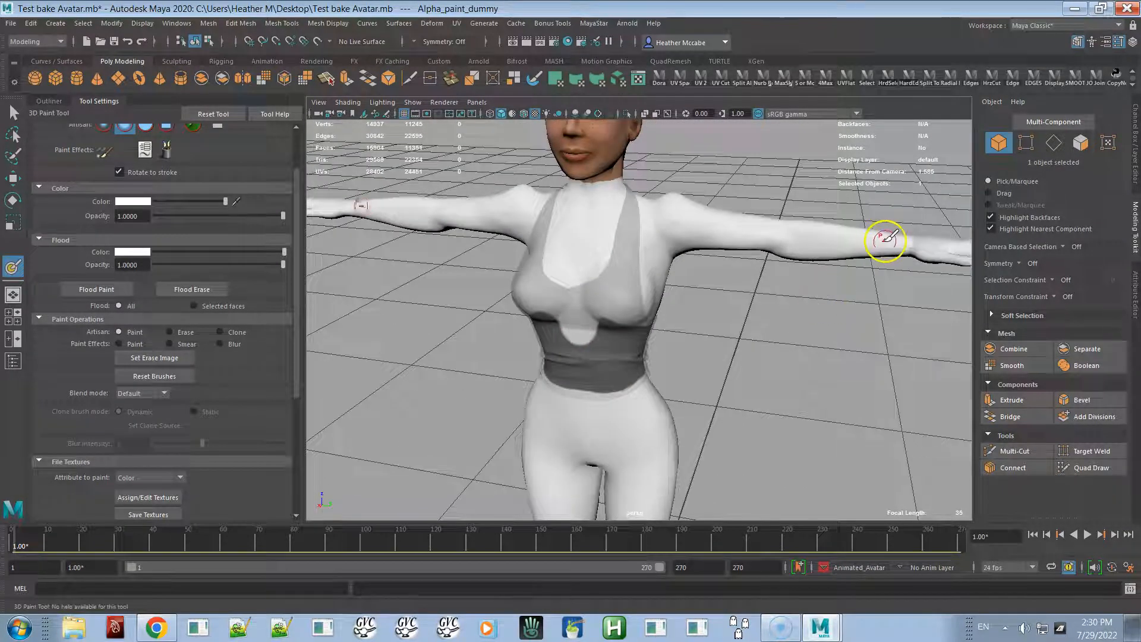
pyautogui.keyDown('alt'); pyautogui.moveTo(879, 264); pyautogui.dragTo(874, 285); pyautogui.keyUp('alt')
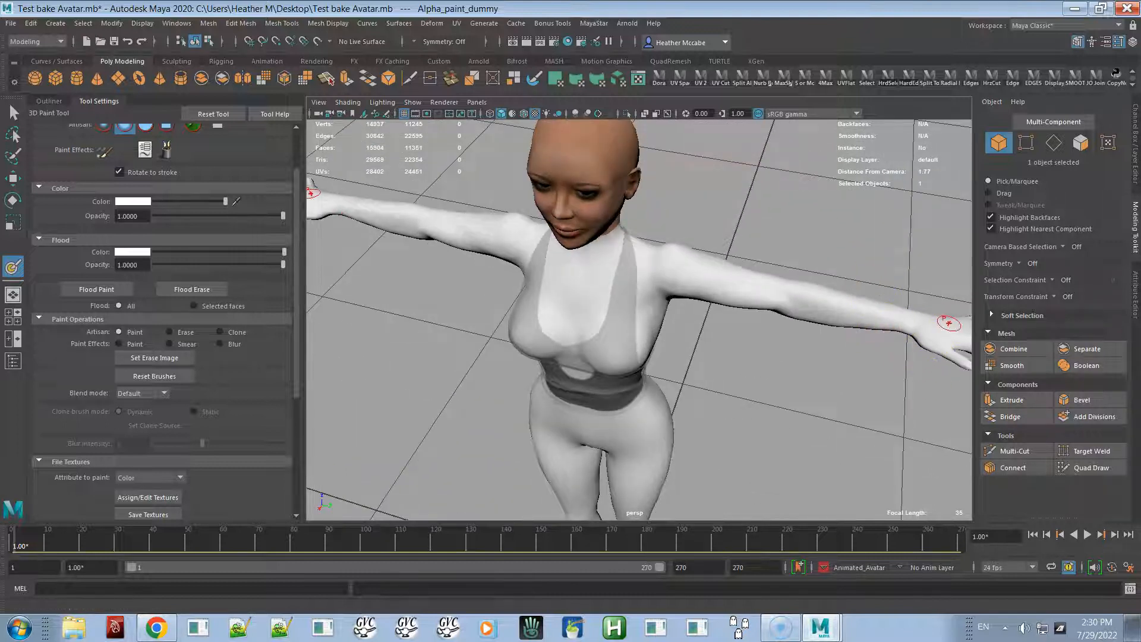
pyautogui.click(1136, 140)
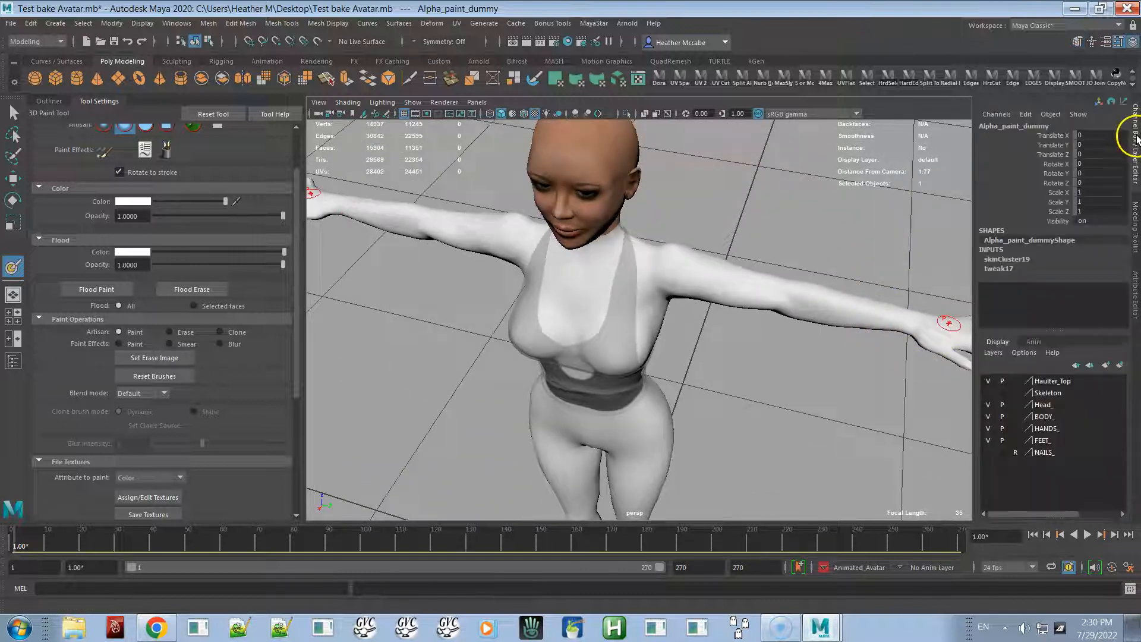
pyautogui.moveTo(717, 289)
pyautogui.keyDown('alt'); pyautogui.mouseDown()
pyautogui.moveTo(658, 298)
pyautogui.moveTo(668, 319)
pyautogui.mouseUp(); pyautogui.keyUp('alt')
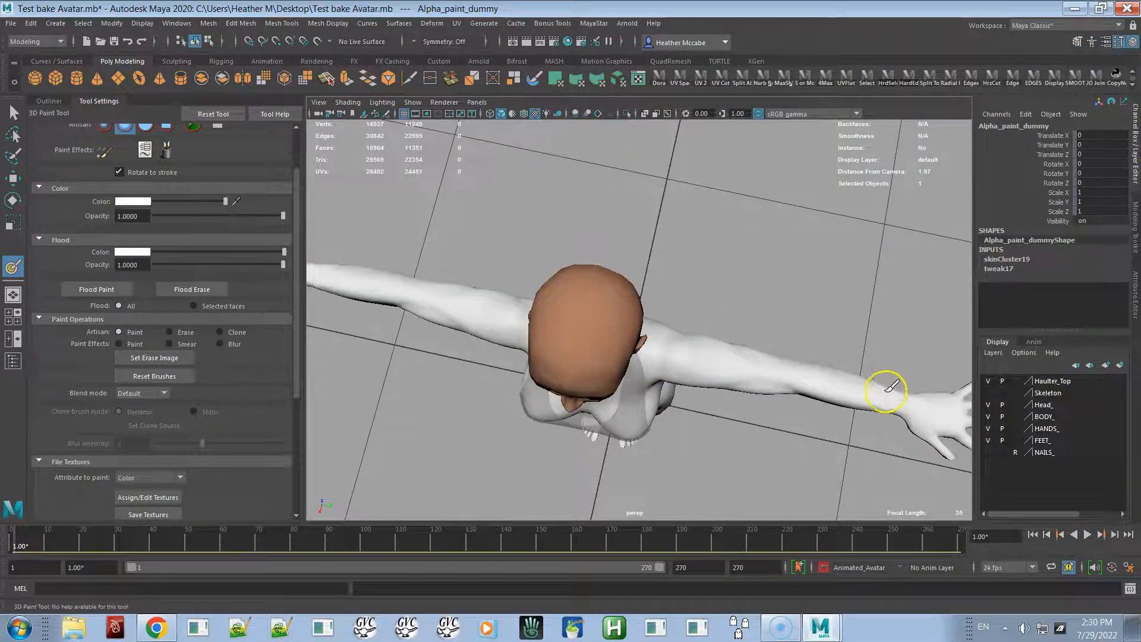
pyautogui.keyDown('alt'); pyautogui.moveTo(881, 389); pyautogui.dragTo(890, 319); pyautogui.keyUp('alt')
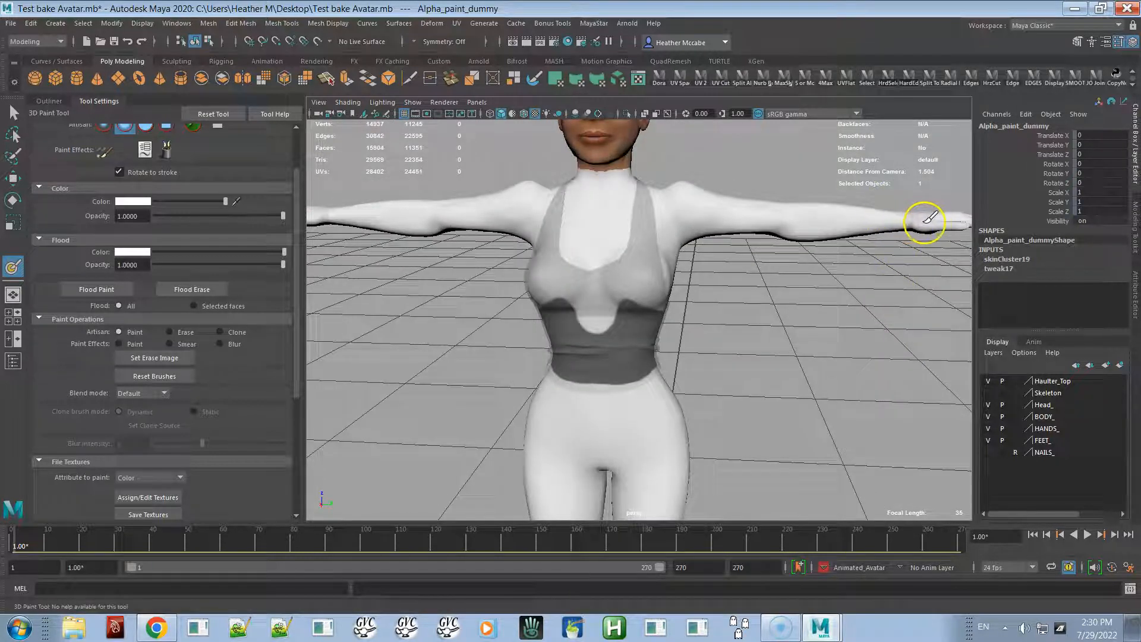
pyautogui.moveTo(854, 241)
pyautogui.keyDown('alt'); pyautogui.mouseDown(button='right')
pyautogui.moveTo(818, 231)
pyautogui.moveTo(769, 275)
pyautogui.mouseUp(button='right'); pyautogui.keyUp('alt')
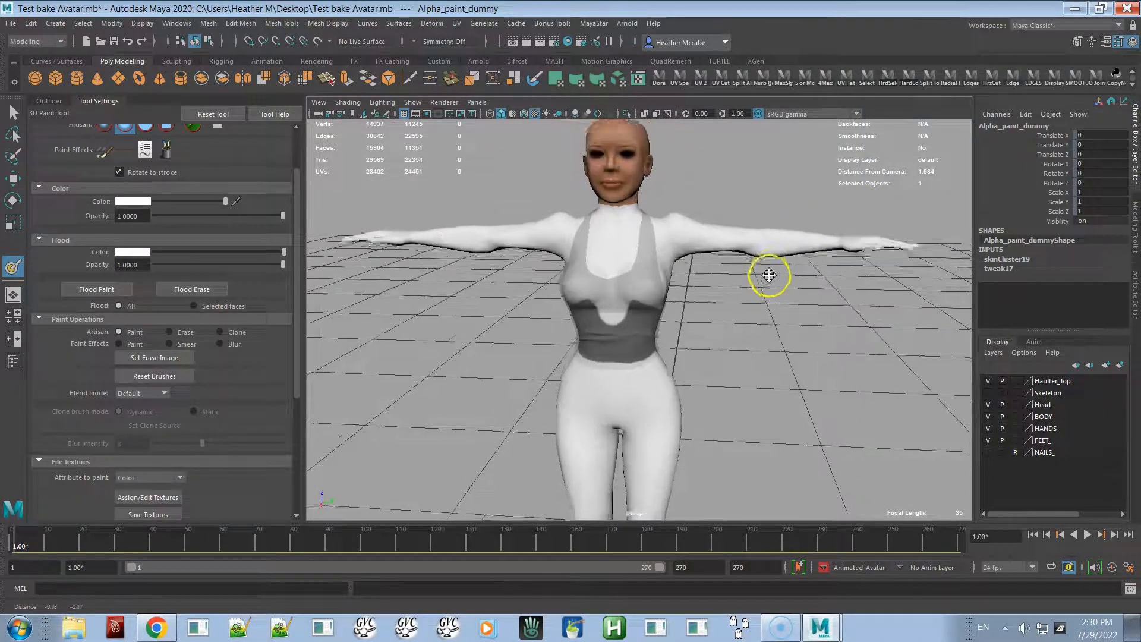
pyautogui.keyDown('alt'); pyautogui.moveTo(769, 275); pyautogui.dragTo(825, 189, button='middle'); pyautogui.keyUp('alt')
pyautogui.keyDown('alt'); pyautogui.moveTo(777, 265); pyautogui.dragTo(778, 260); pyautogui.keyUp('alt')
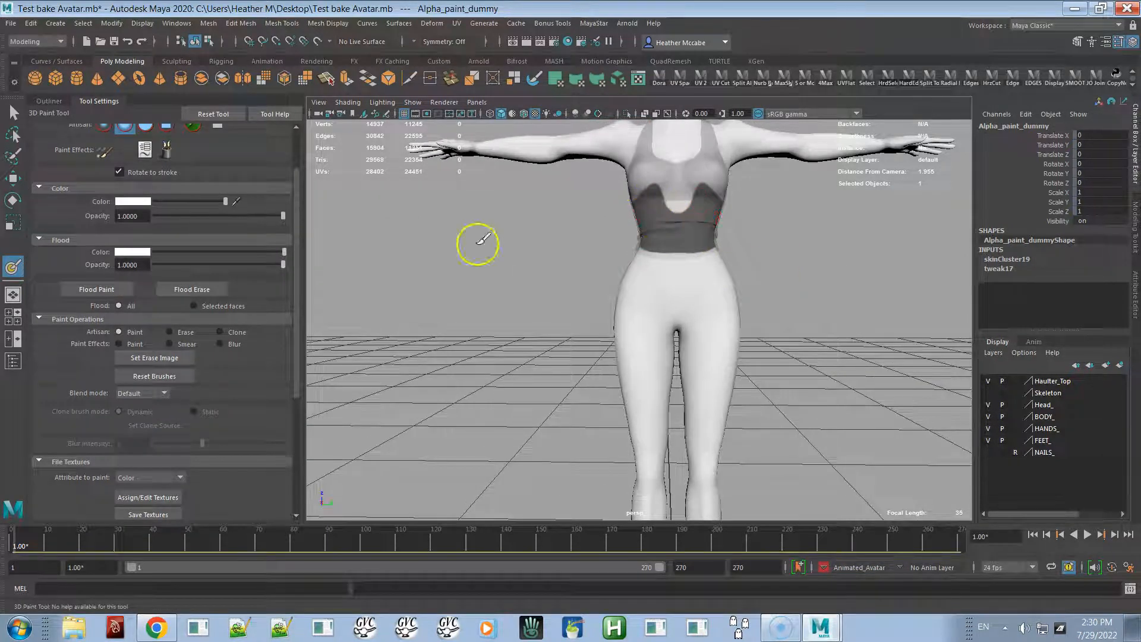
# - Finalize the edited alpha mask in the bake manager and open the texture_transfer output folder in view
pyautogui.moveTo(0, 167); pyautogui.dragTo(256, 168)
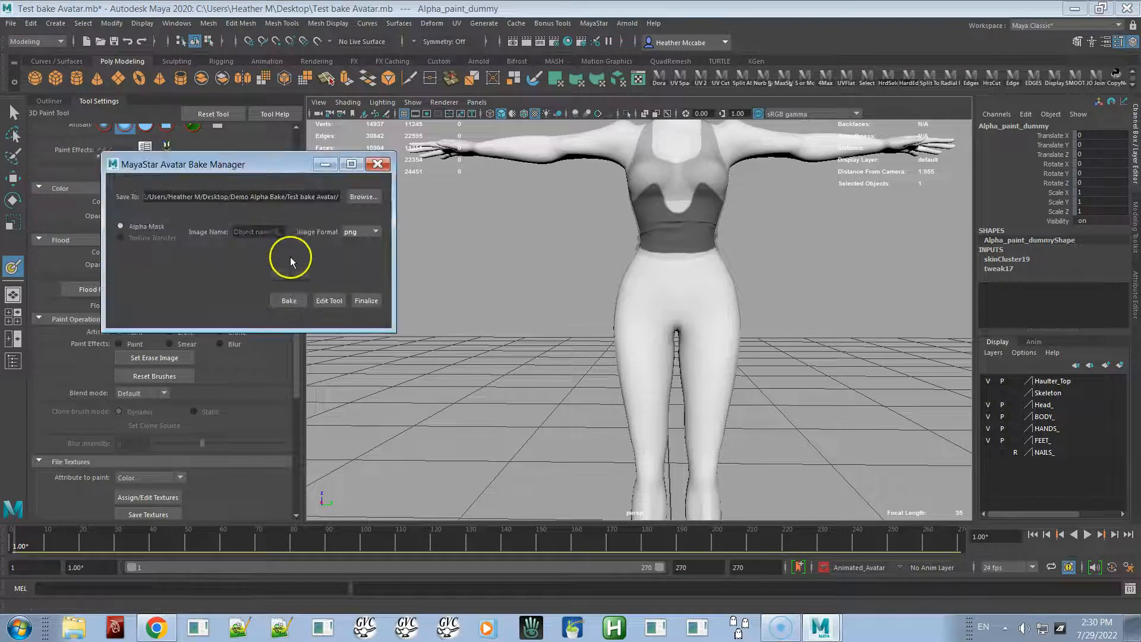
pyautogui.click(365, 301)
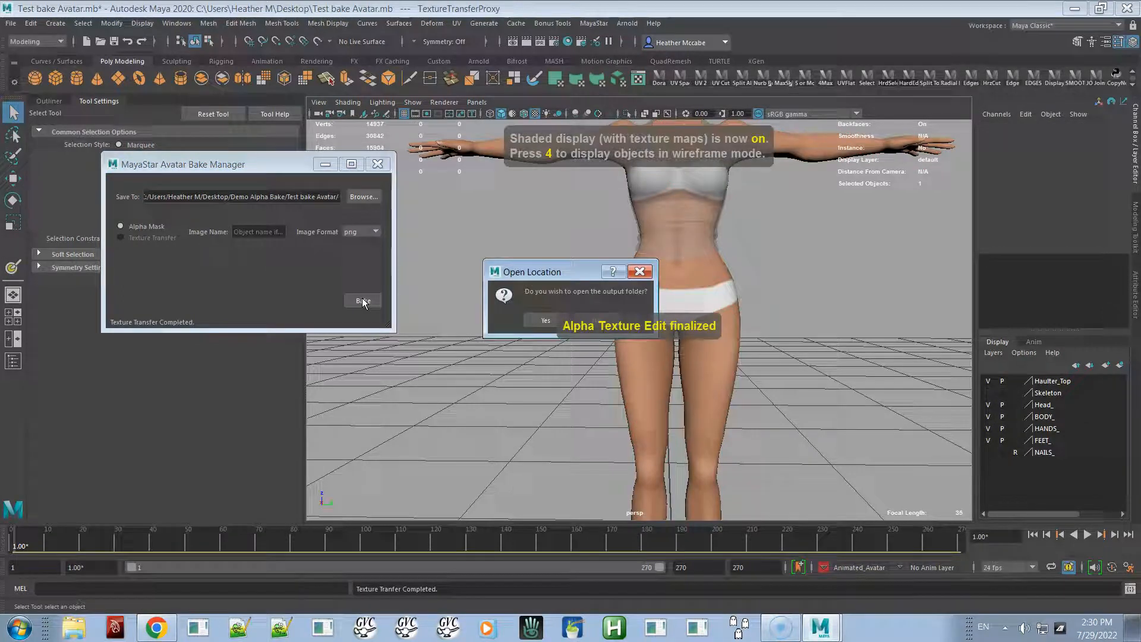
pyautogui.click(544, 321)
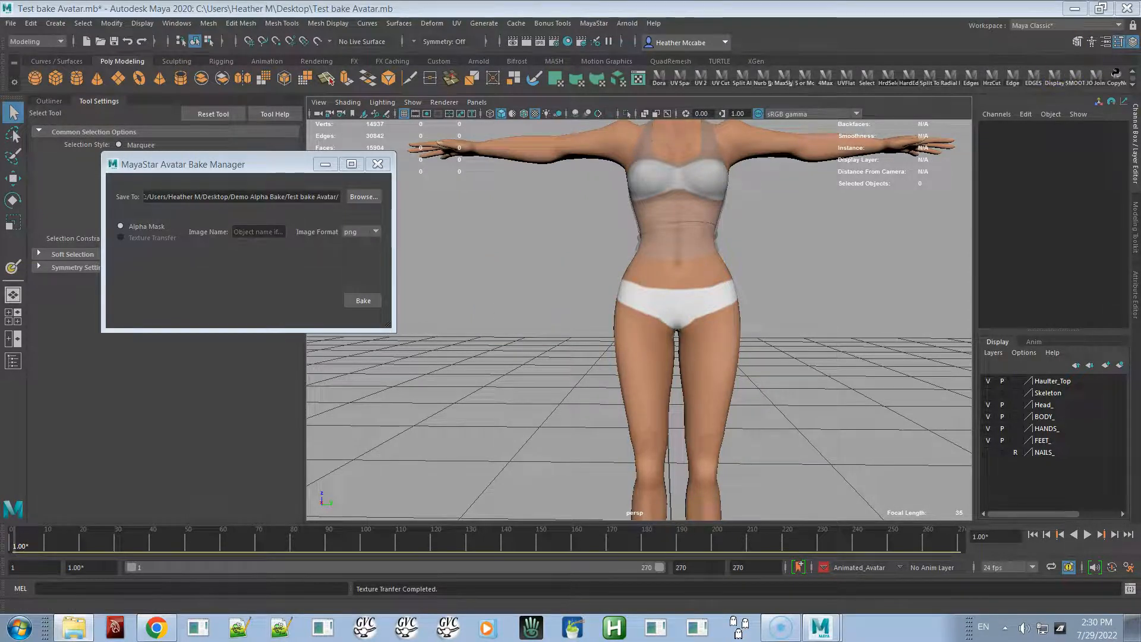
pyautogui.moveTo(1140, 134); pyautogui.dragTo(694, 87)
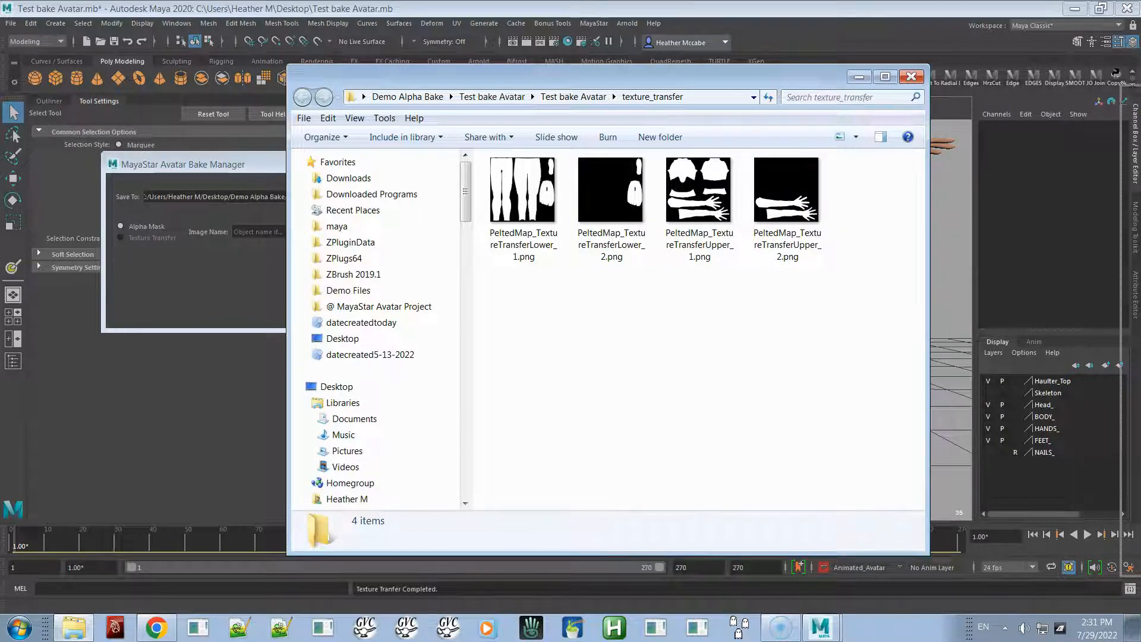
# - Open PeltedMap_TextureTransferLower_1.png and PeltedMap_TextureTransferUpper_1.png in Photoshop and place their windows side by side
pyautogui.hotkey('alt', 'Tab')
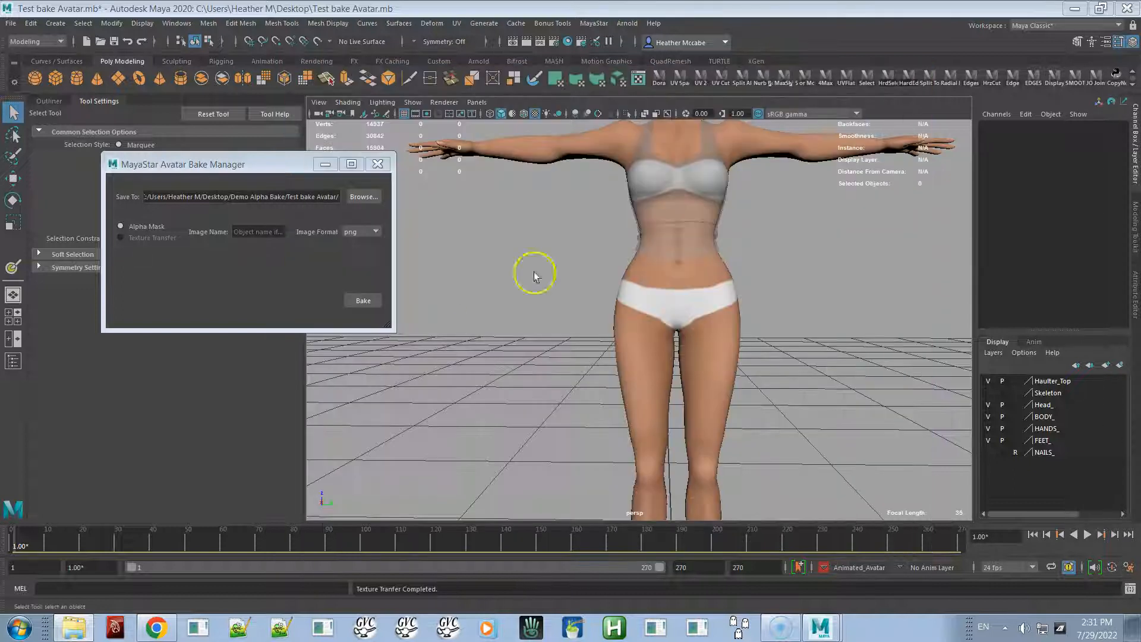
pyautogui.click(18, 626)
pyautogui.click(64, 382)
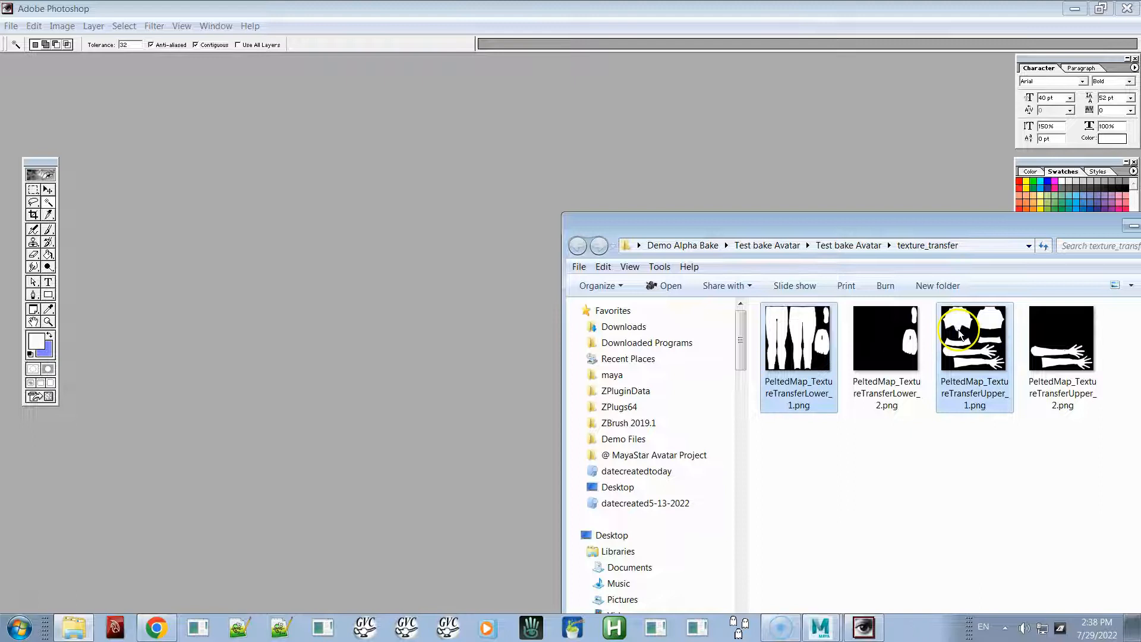
pyautogui.keyDown('ctrl'); pyautogui.click(819, 349); pyautogui.keyUp('ctrl')
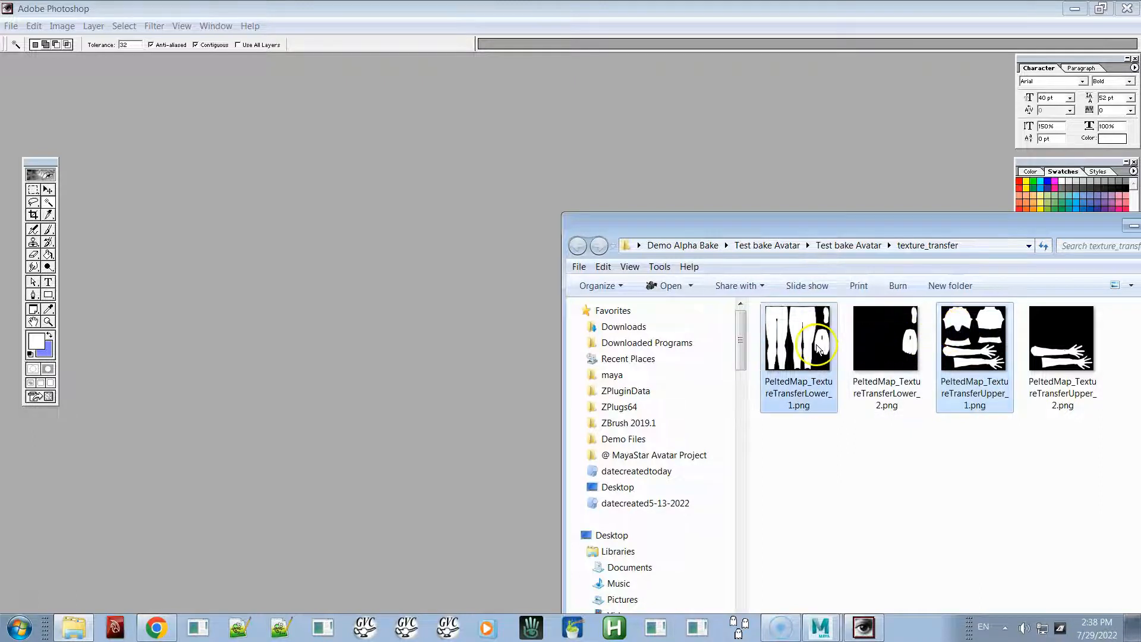
pyautogui.moveTo(819, 349); pyautogui.dragTo(350, 313)
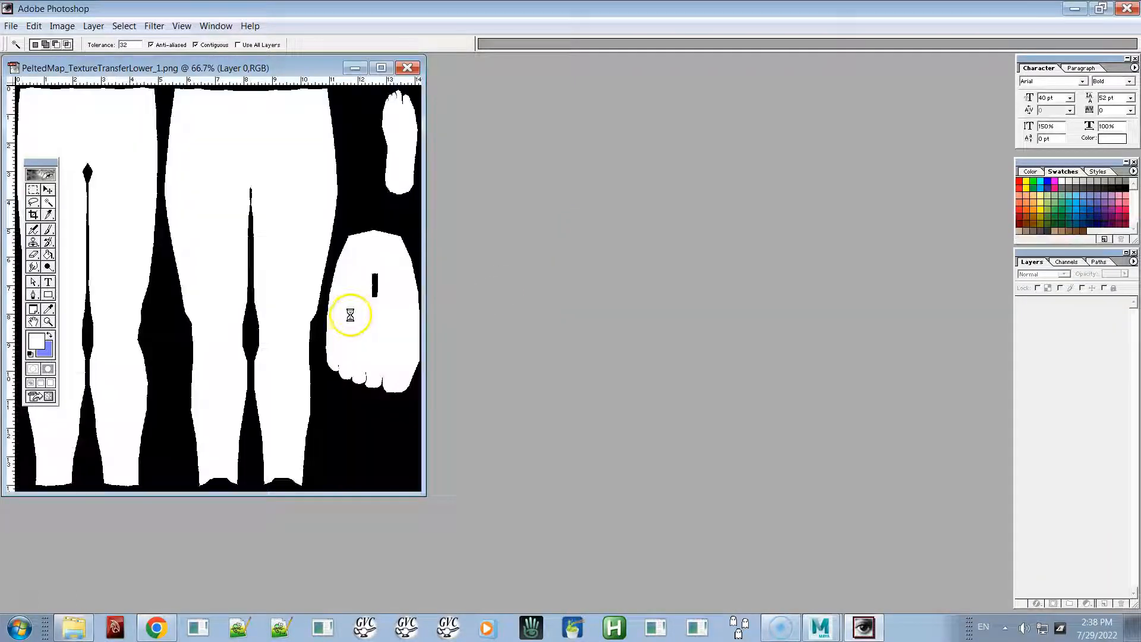
pyautogui.moveTo(290, 80); pyautogui.dragTo(717, 106)
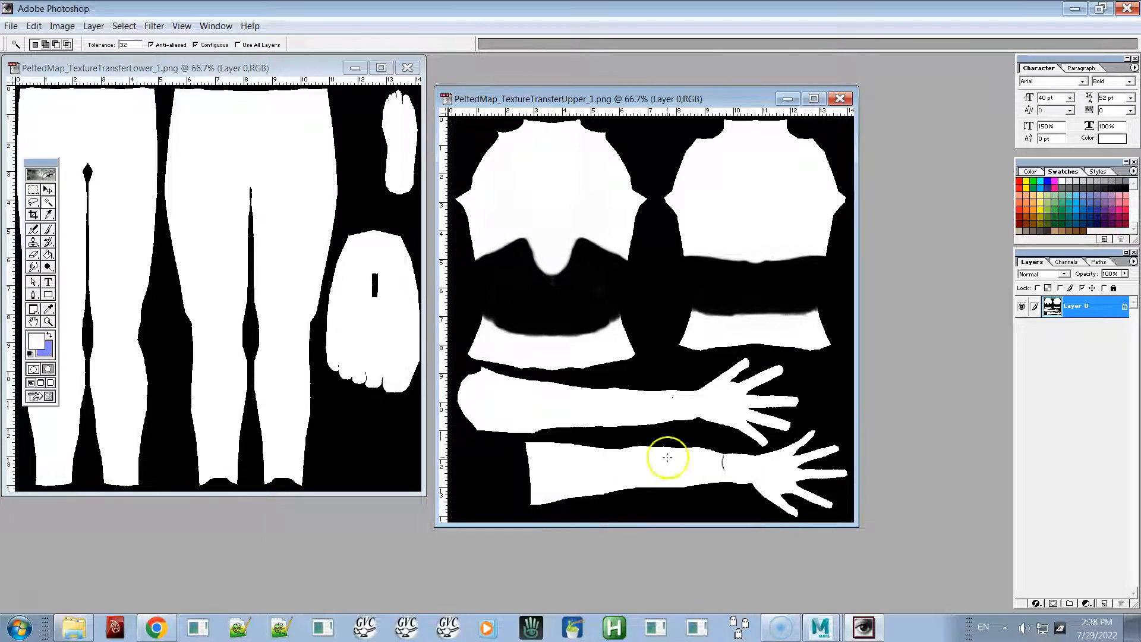
# - Paint white over the stray black marks on both arms of the upper body mask with the Brush
pyautogui.press('b')
pyautogui.click(99, 375)
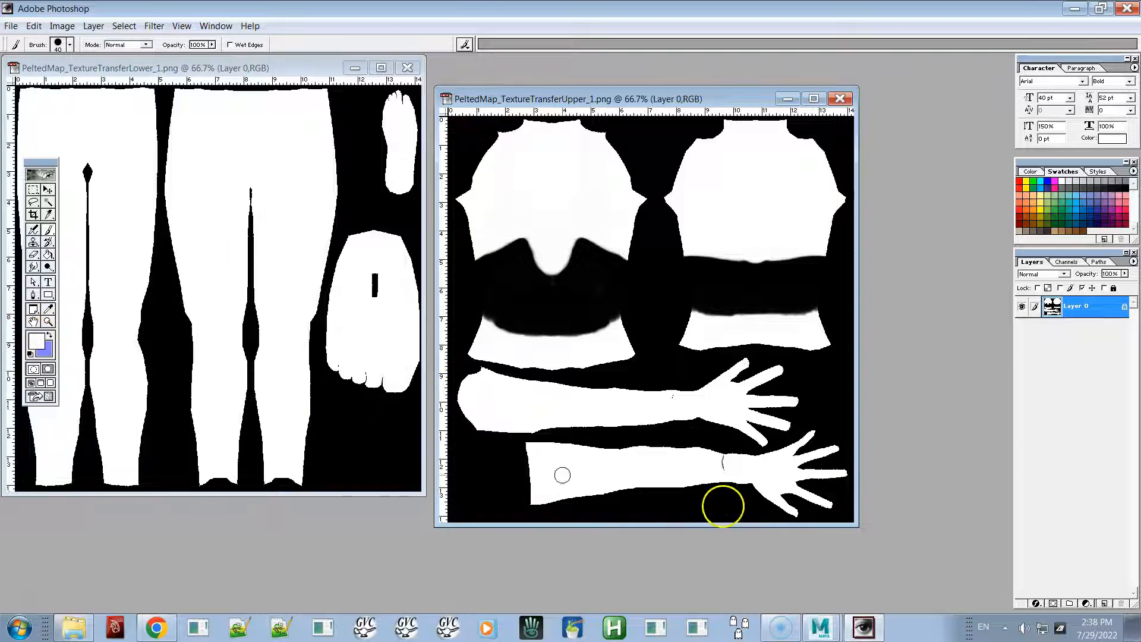
pyautogui.click(727, 468)
pyautogui.hotkey('ctrl', '+')
pyautogui.hotkey('ctrl', '+')
pyautogui.press('f')
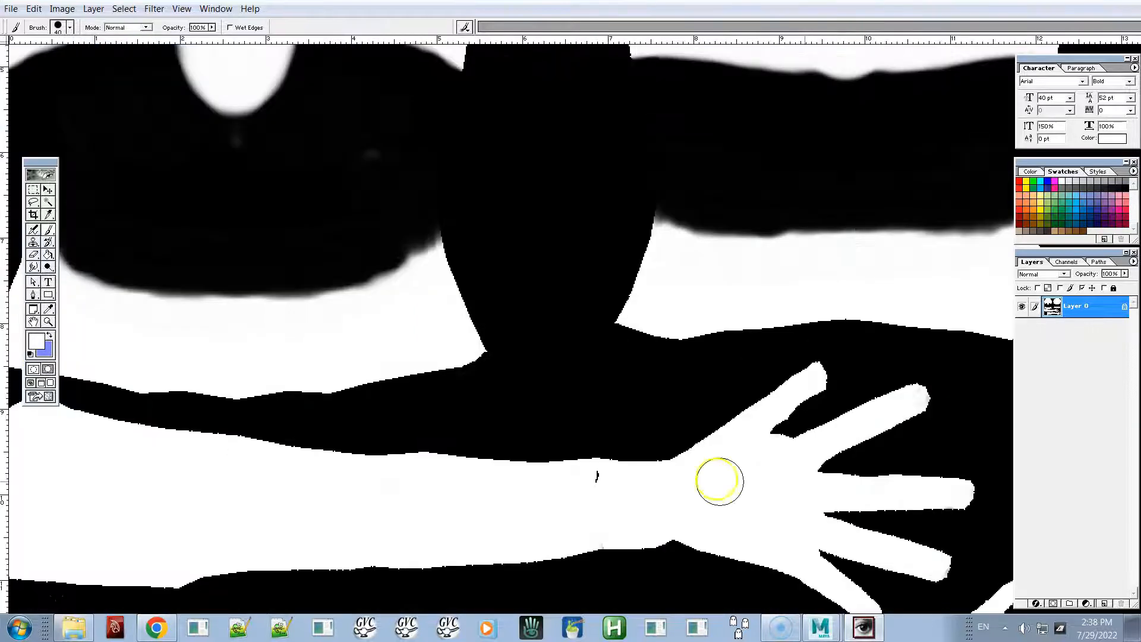
pyautogui.click(598, 489)
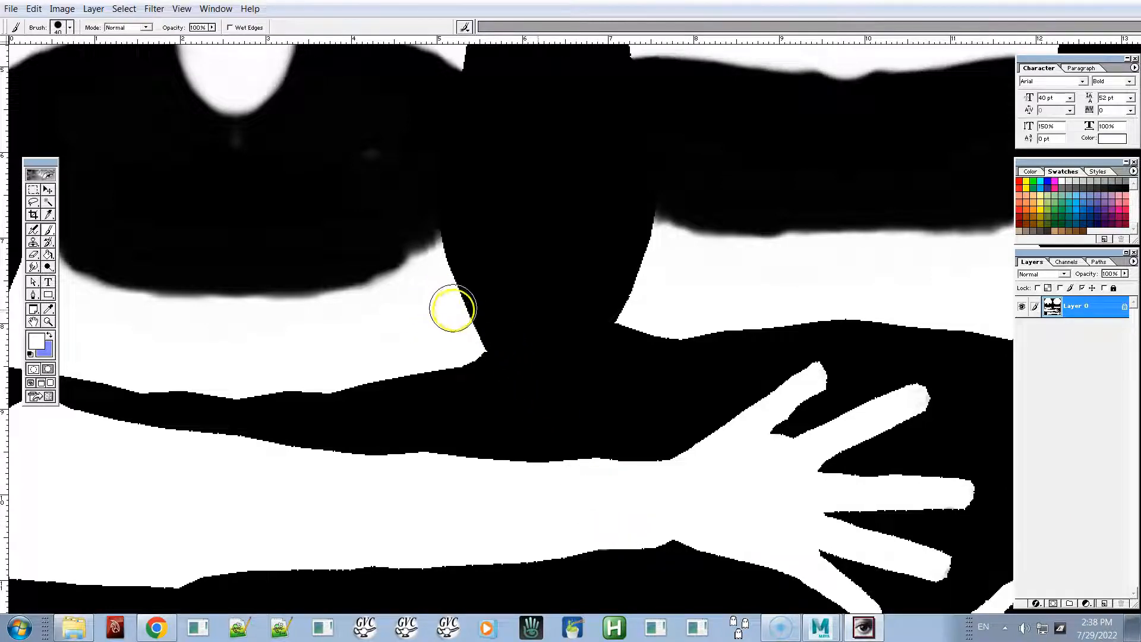
pyautogui.moveTo(674, 394); pyautogui.dragTo(619, 176)
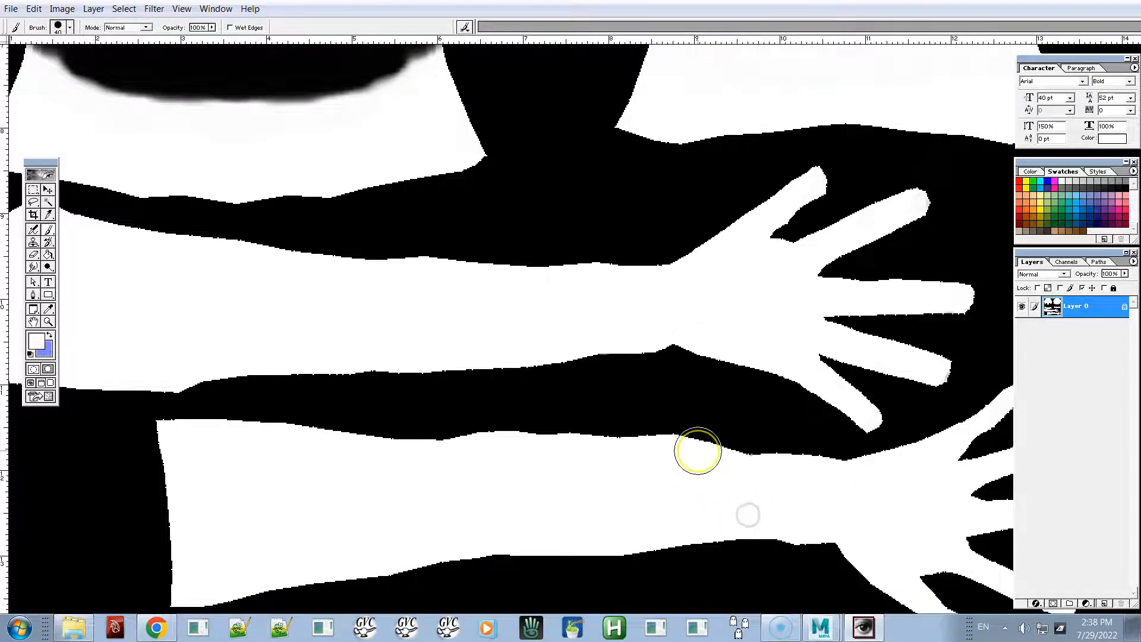
pyautogui.hotkey('ctrl', '-')
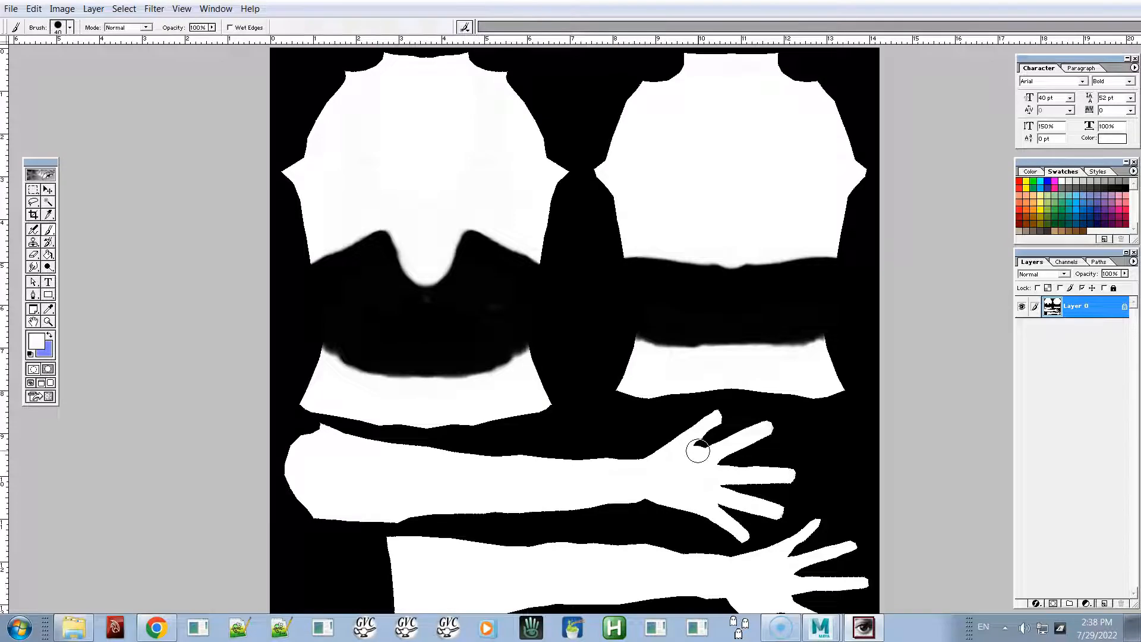
# - Select every white torso and arm area of the upper mask together with the Magic Wand
pyautogui.press('w')
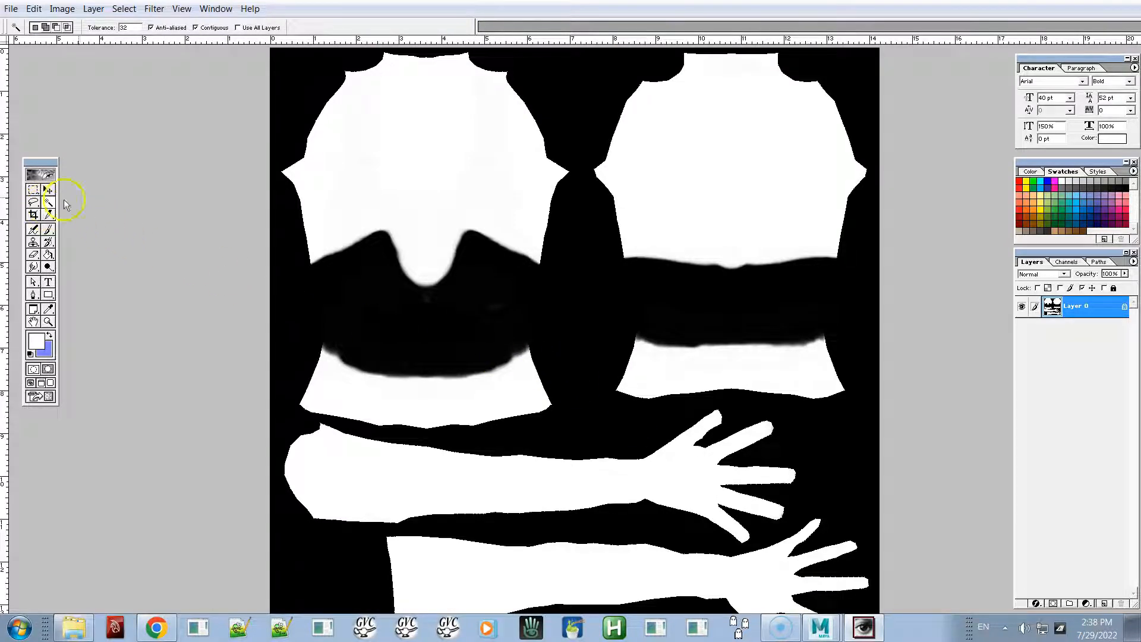
pyautogui.click(469, 181)
pyautogui.keyDown('shift'); pyautogui.click(699, 191); pyautogui.keyUp('shift')
pyautogui.keyDown('shift'); pyautogui.click(721, 359); pyautogui.keyUp('shift')
pyautogui.keyDown('shift'); pyautogui.click(519, 395); pyautogui.keyUp('shift')
pyautogui.keyDown('shift'); pyautogui.click(511, 475); pyautogui.keyUp('shift')
pyautogui.keyDown('shift'); pyautogui.click(561, 567); pyautogui.keyUp('shift')
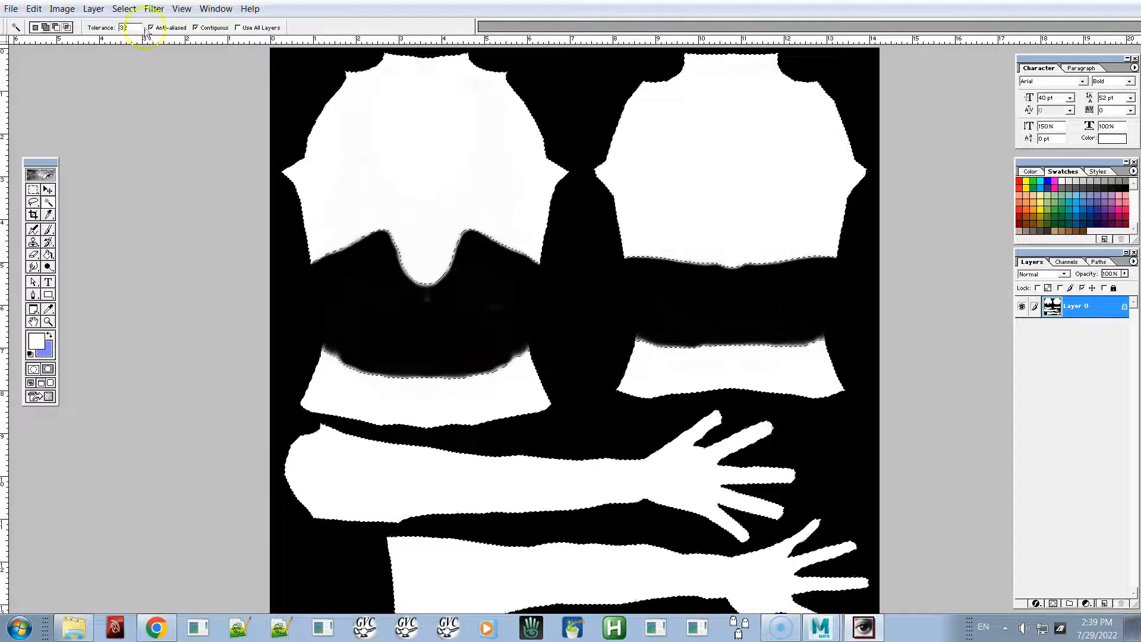
# - Expand the selection around the white areas outward by a few pixels
pyautogui.click(123, 10)
pyautogui.click(124, 120)
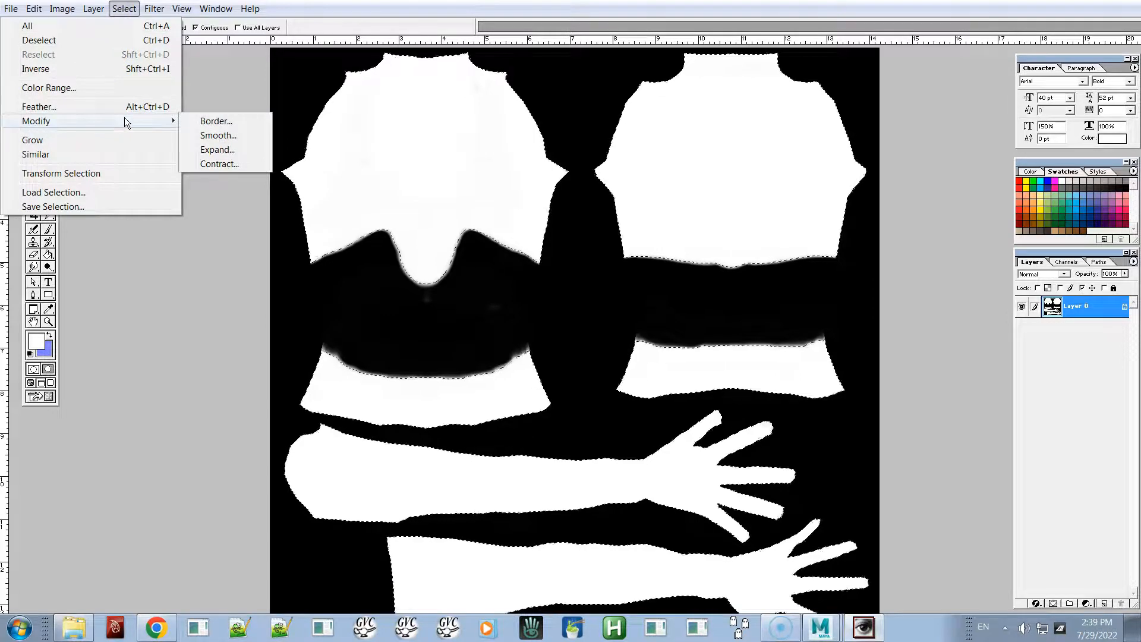
pyautogui.click(219, 150)
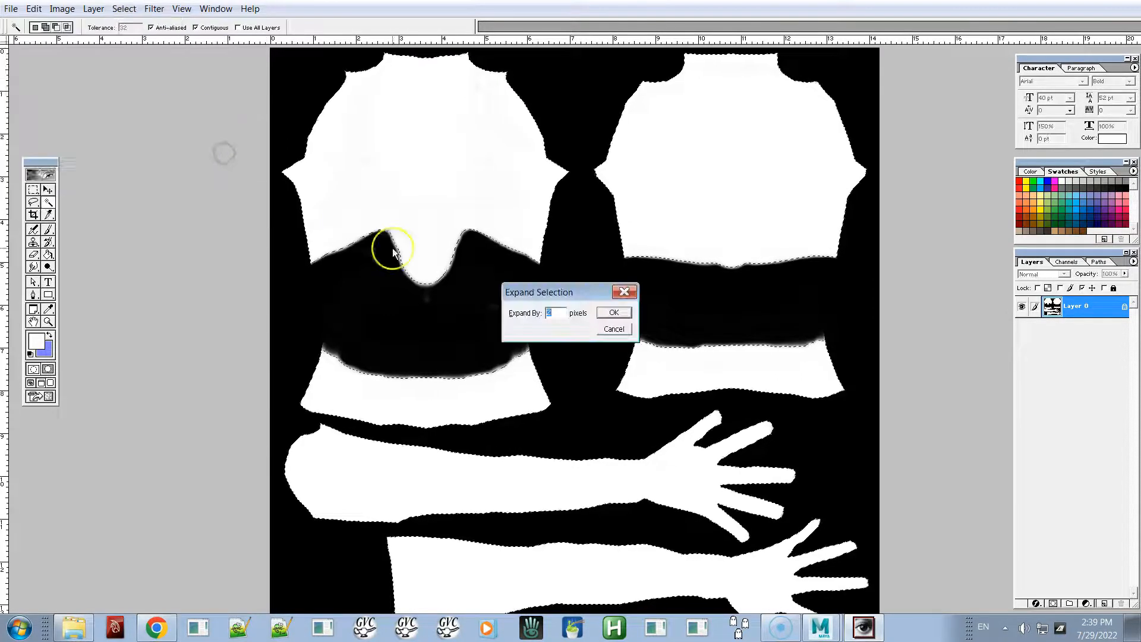
pyautogui.press('Return')
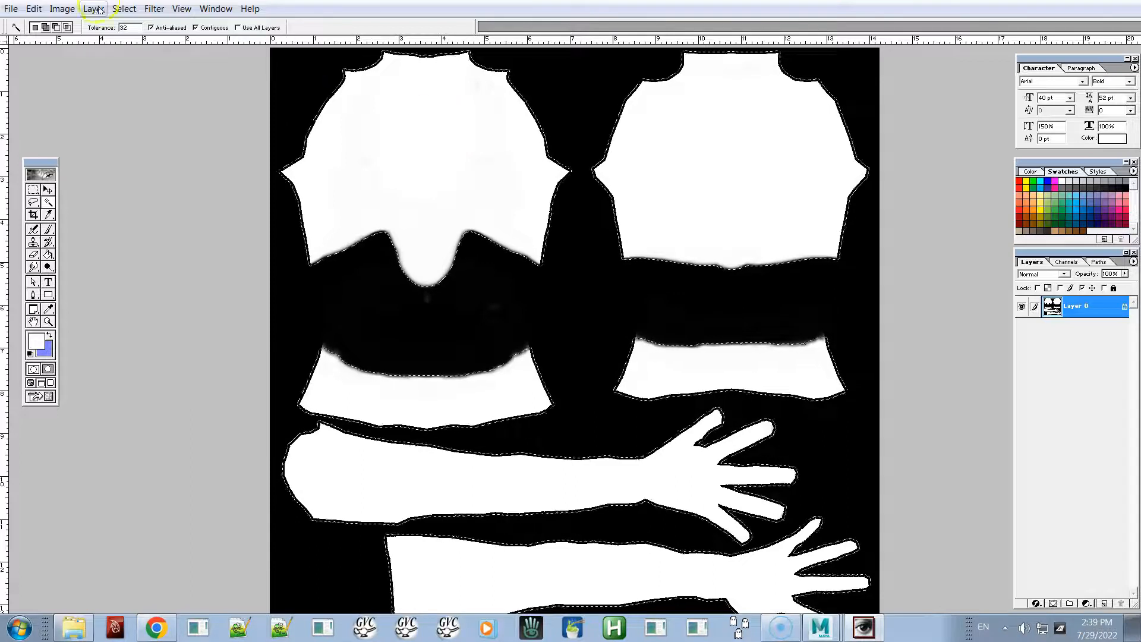
# - Invert the expanded selection, delete the black background to transparency and deselect
pyautogui.click(124, 8)
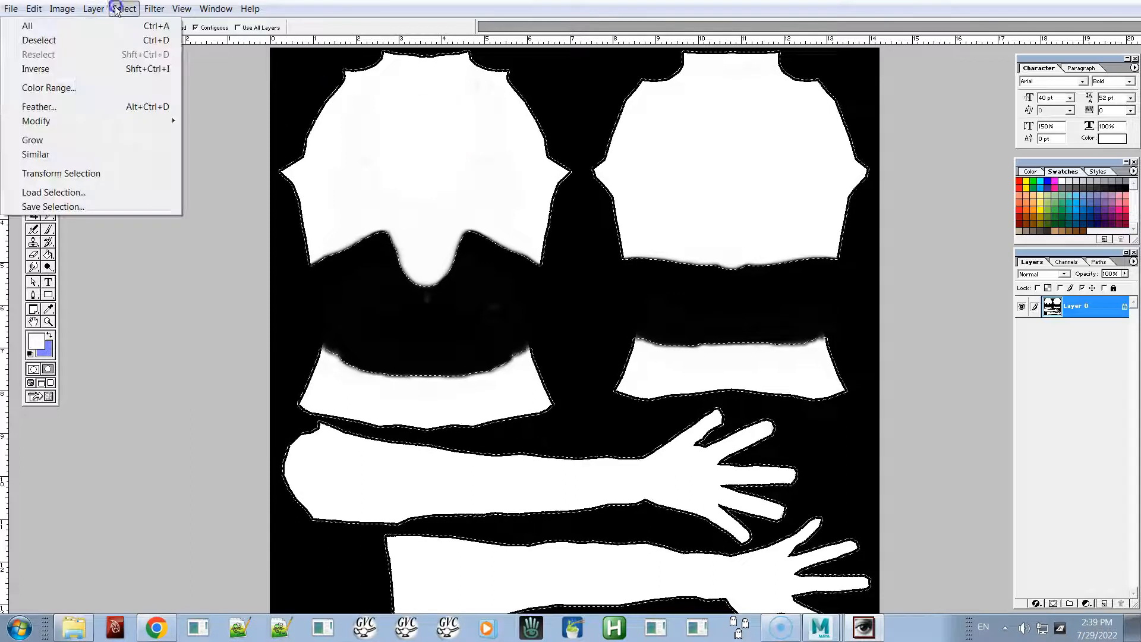
pyautogui.click(104, 70)
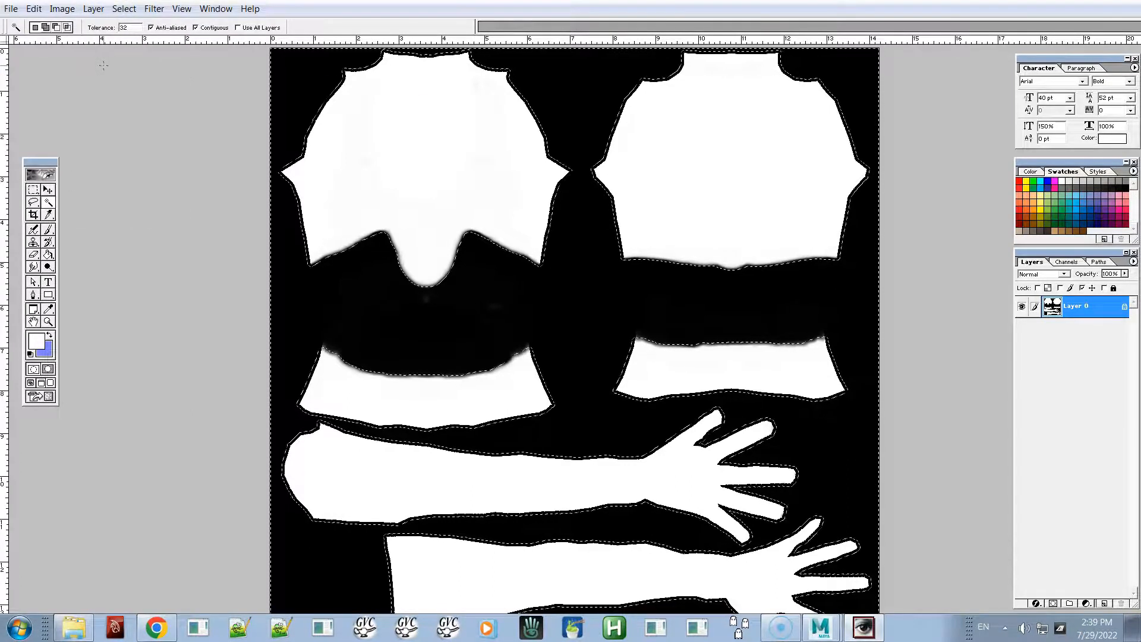
pyautogui.press('Delete')
pyautogui.click(166, 120)
pyautogui.click(347, 239)
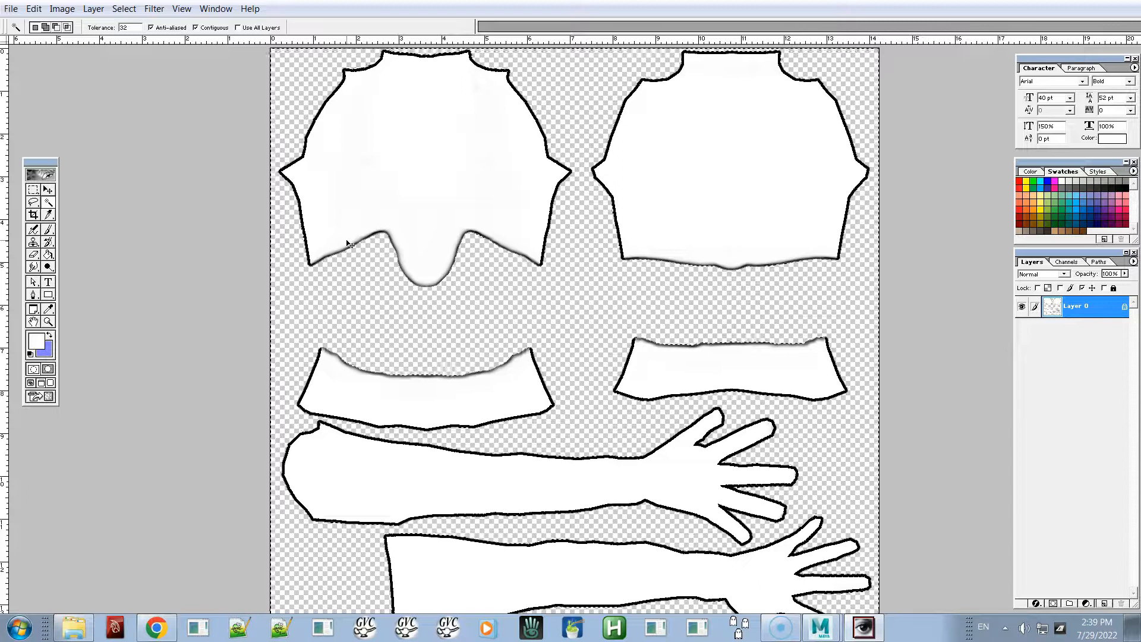
pyautogui.click(609, 110)
pyautogui.click(459, 309)
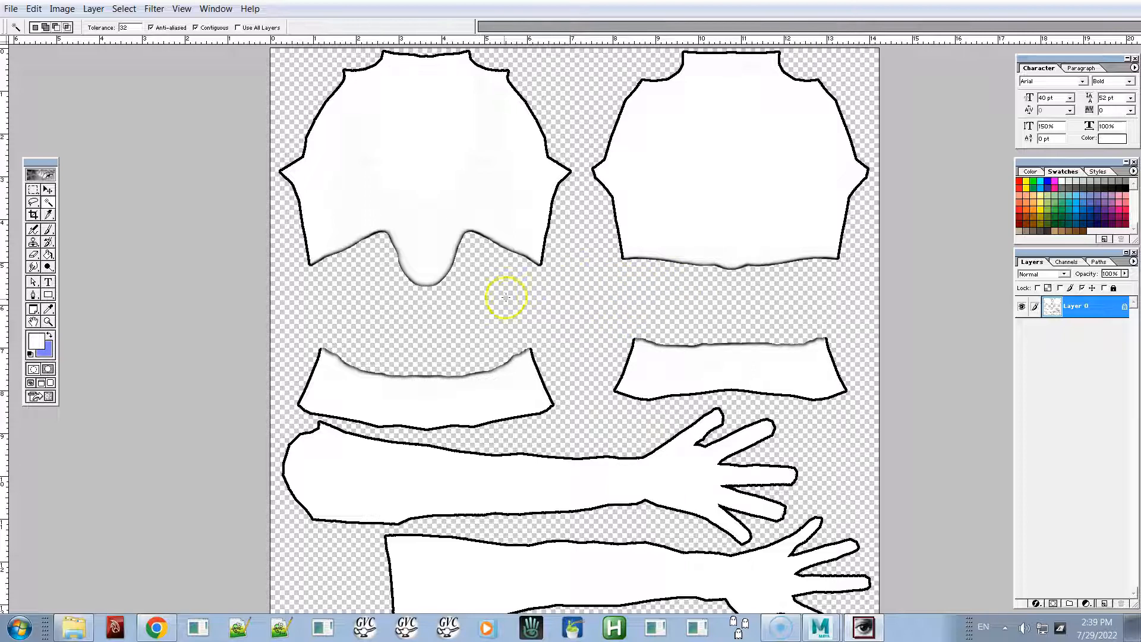
# - Undo the background deletion, then try deleting the black area directly from an unexpanded Magic Wand selection
pyautogui.hotkey('ctrl', '+')
pyautogui.hotkey('ctrl', '+')
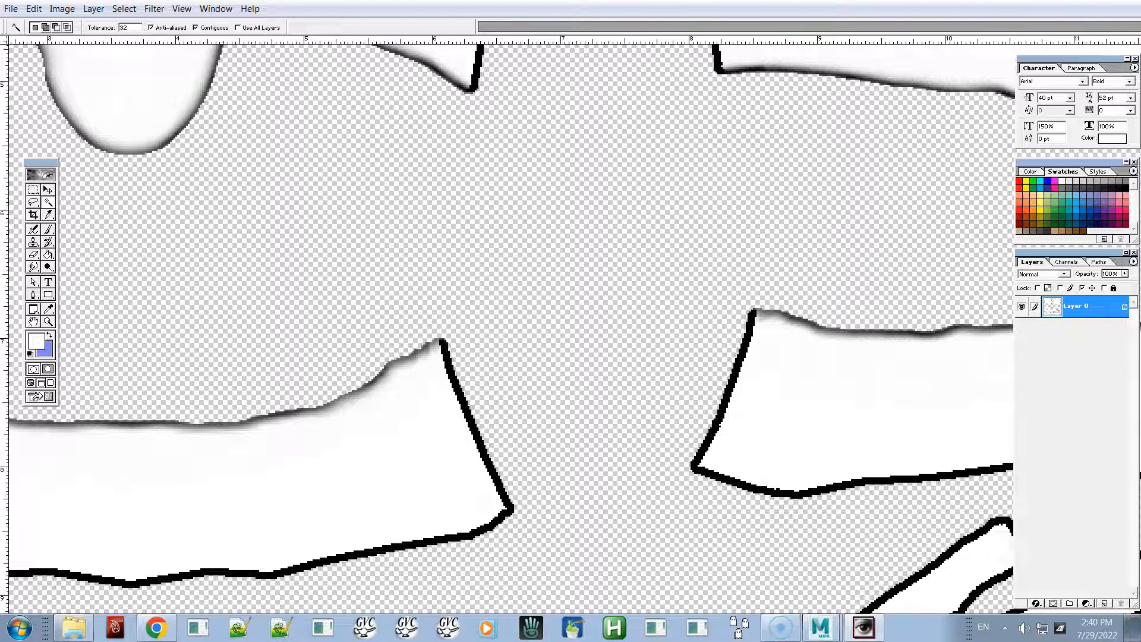
pyautogui.hotkey('ctrl', 'z')
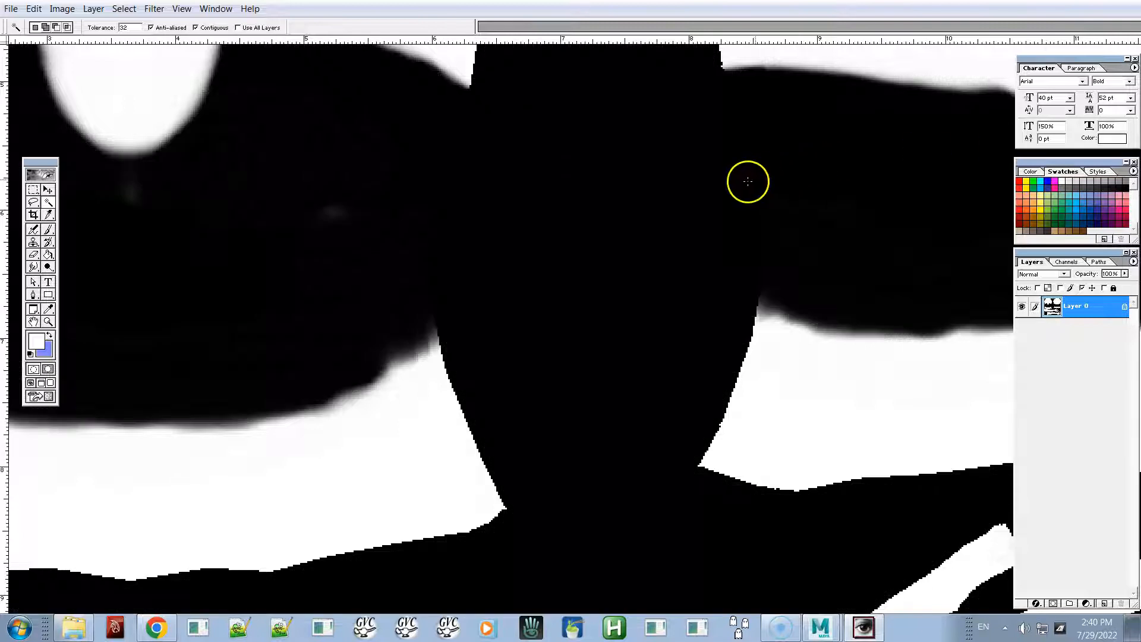
pyautogui.click(632, 231)
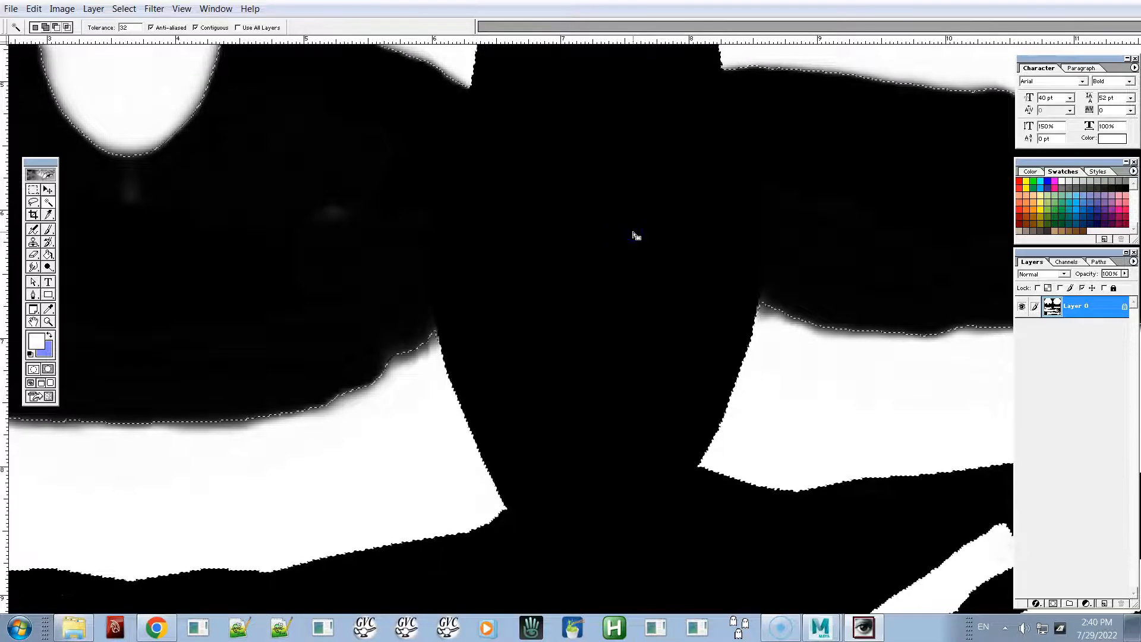
pyautogui.press('Delete')
pyautogui.click(654, 255)
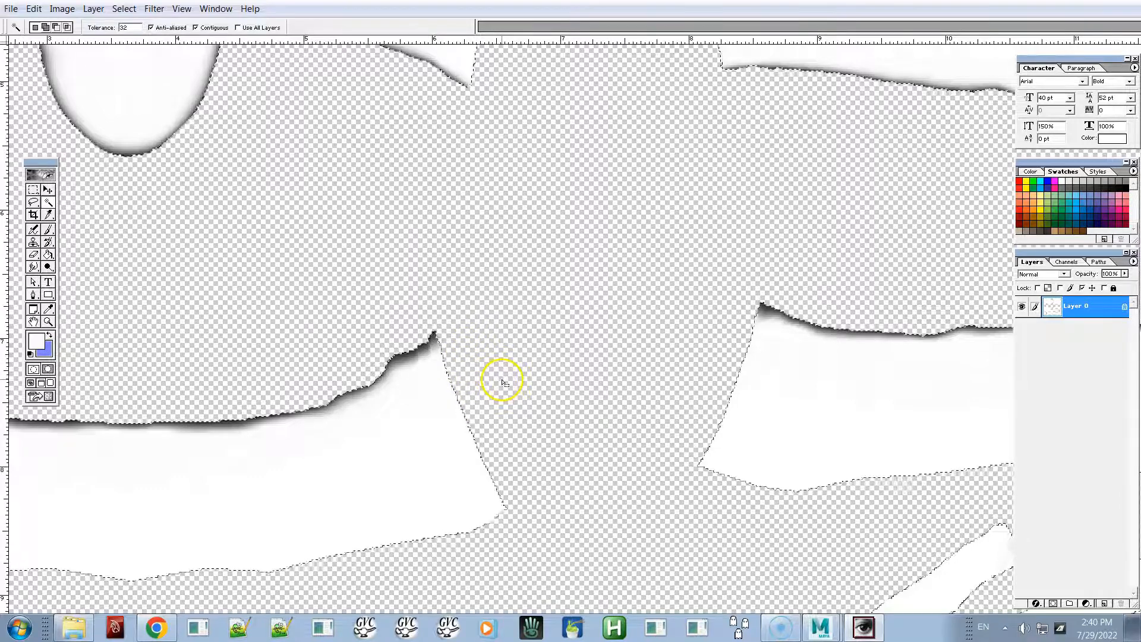
# - Undo the direct deletion of the black area on the upper mask
pyautogui.hotkey('ctrl', '0')
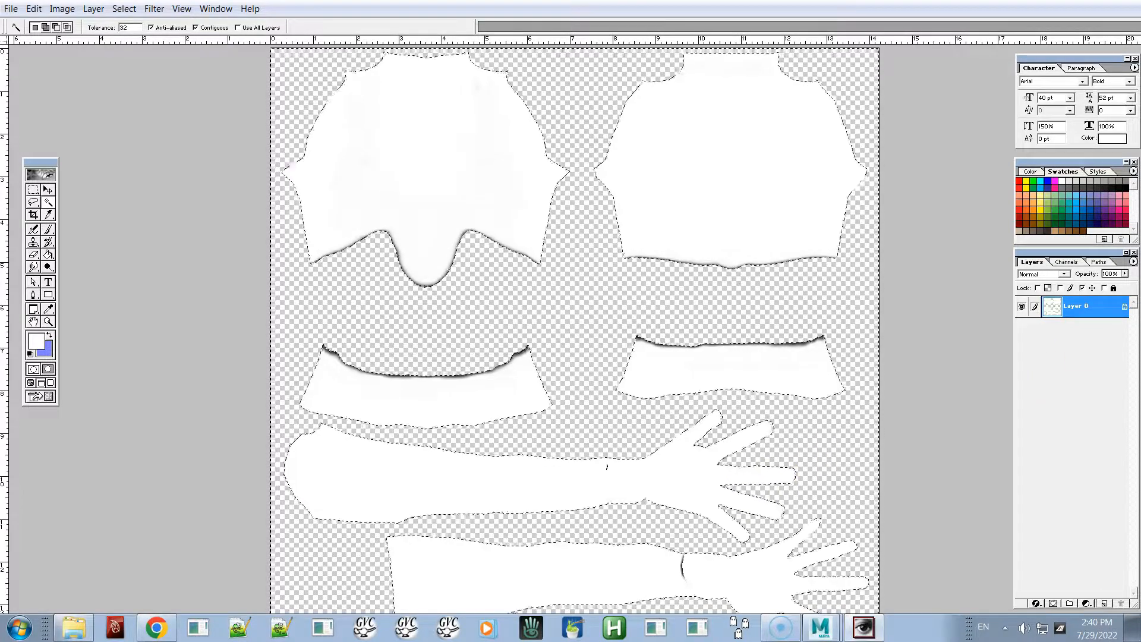
pyautogui.hotkey('ctrl', 'alt', 'z')
pyautogui.hotkey('ctrl', 'alt', 'z')
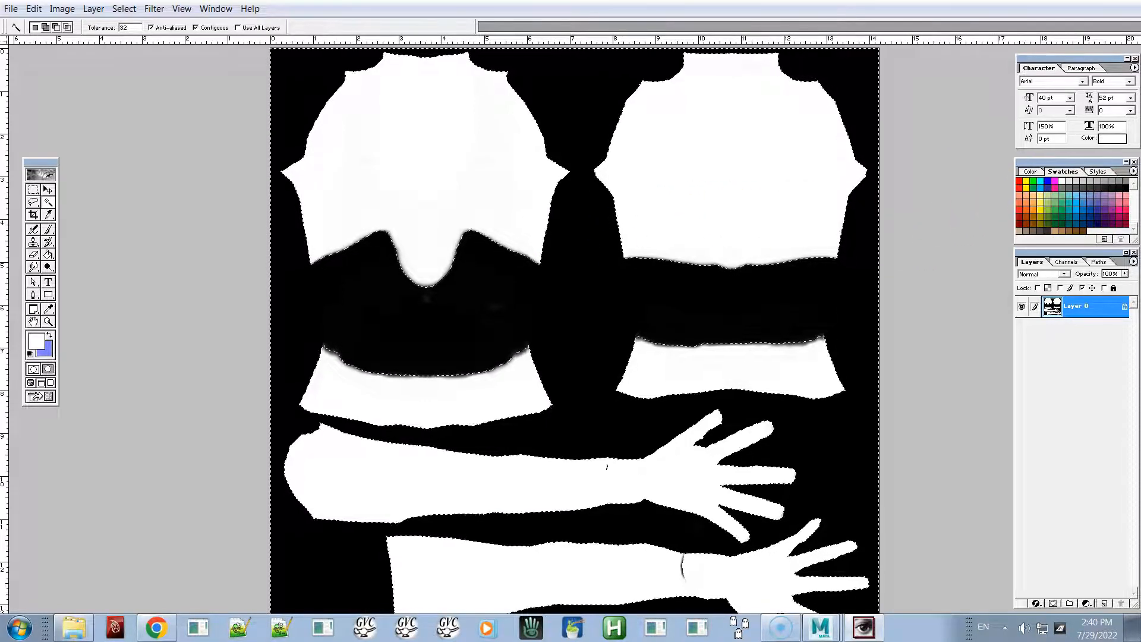
# - Clear the selection and brush white over the stray dark marks near both wrists
pyautogui.press('Delete')
pyautogui.press('b')
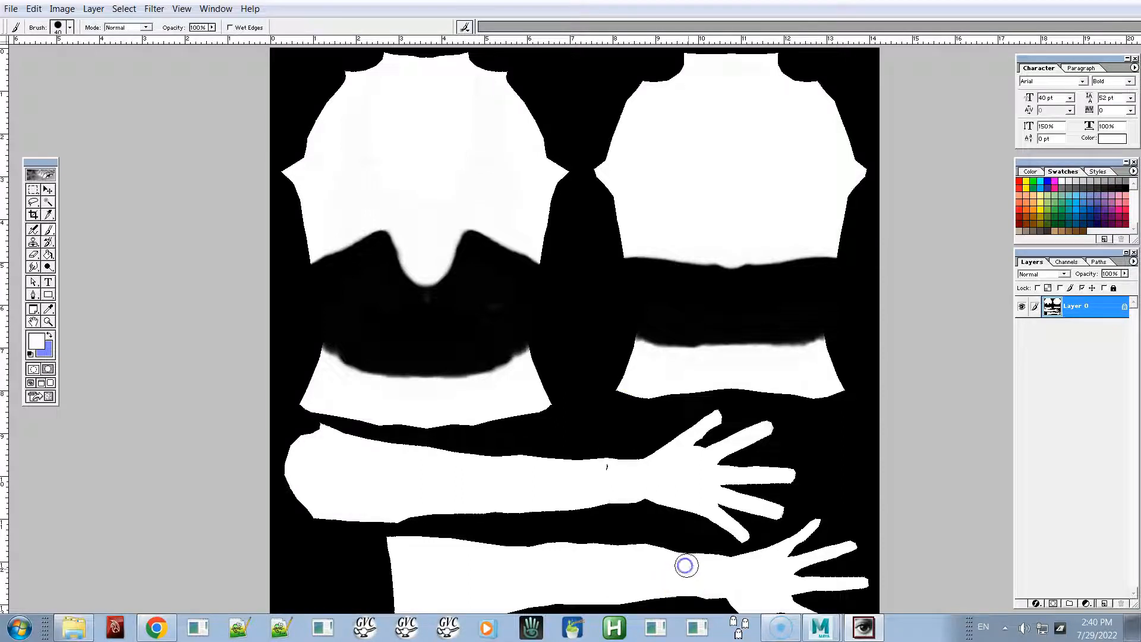
pyautogui.moveTo(610, 485)
pyautogui.mouseDown()
pyautogui.moveTo(605, 475)
pyautogui.moveTo(608, 493)
pyautogui.mouseUp()
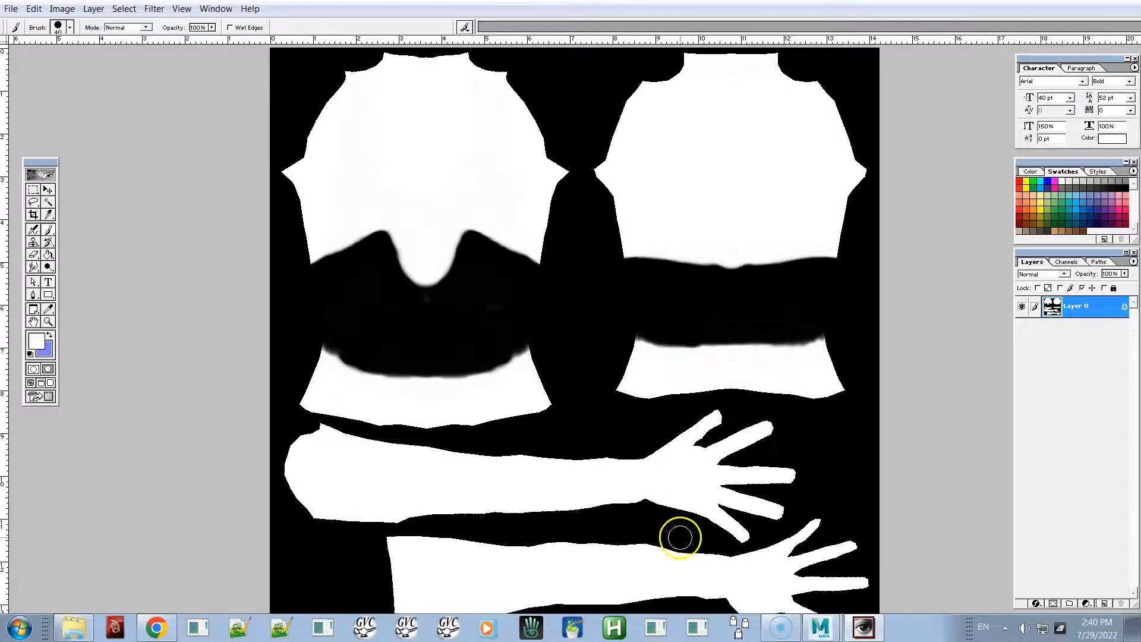
# - Select both upper torso pieces, both waist pieces and both arms of the cleaned mask with the Magic Wand
pyautogui.press('w')
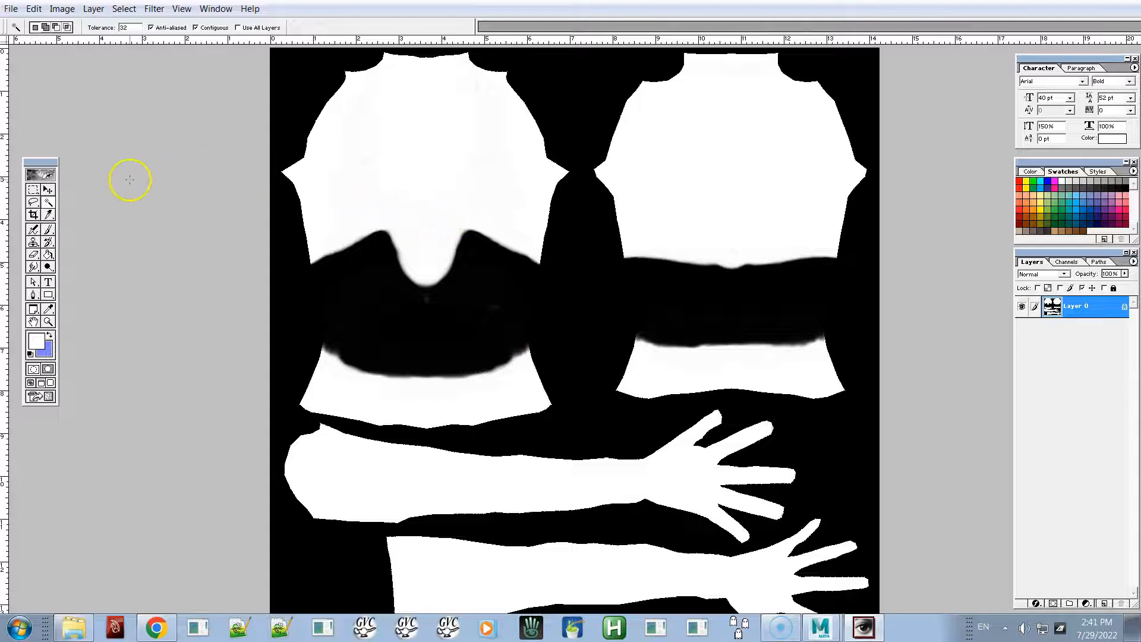
pyautogui.keyDown('shift'); pyautogui.click(772, 178); pyautogui.keyUp('shift')
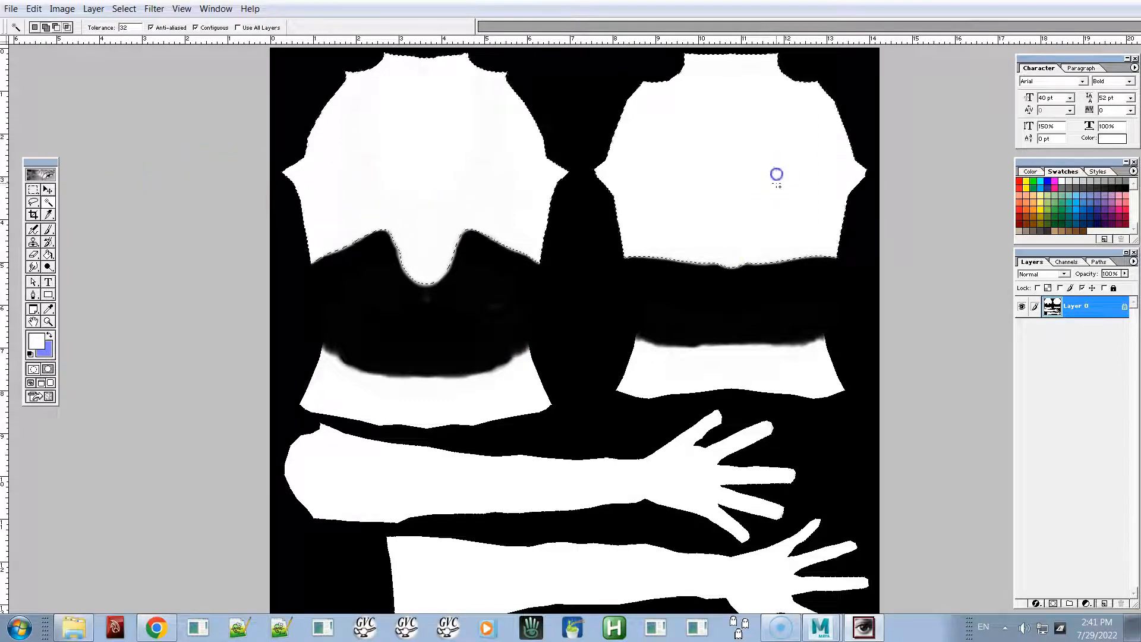
pyautogui.keyDown('shift'); pyautogui.moveTo(754, 337); pyautogui.dragTo(761, 382); pyautogui.keyUp('shift')
pyautogui.keyDown('shift'); pyautogui.click(543, 395); pyautogui.keyUp('shift')
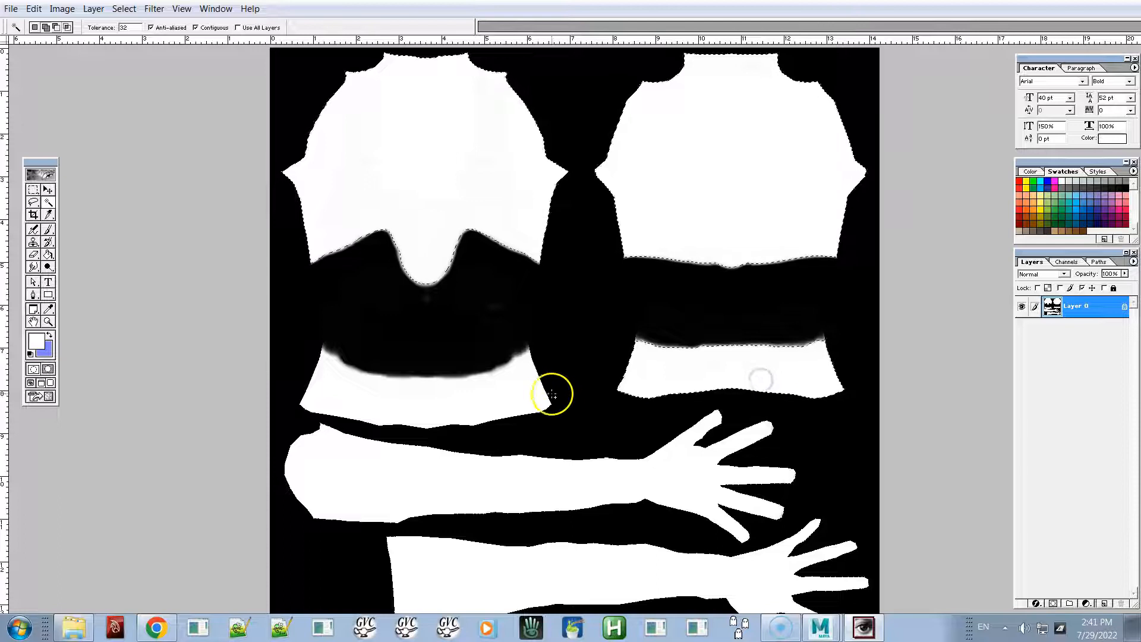
pyautogui.keyDown('shift'); pyautogui.click(618, 571); pyautogui.keyUp('shift')
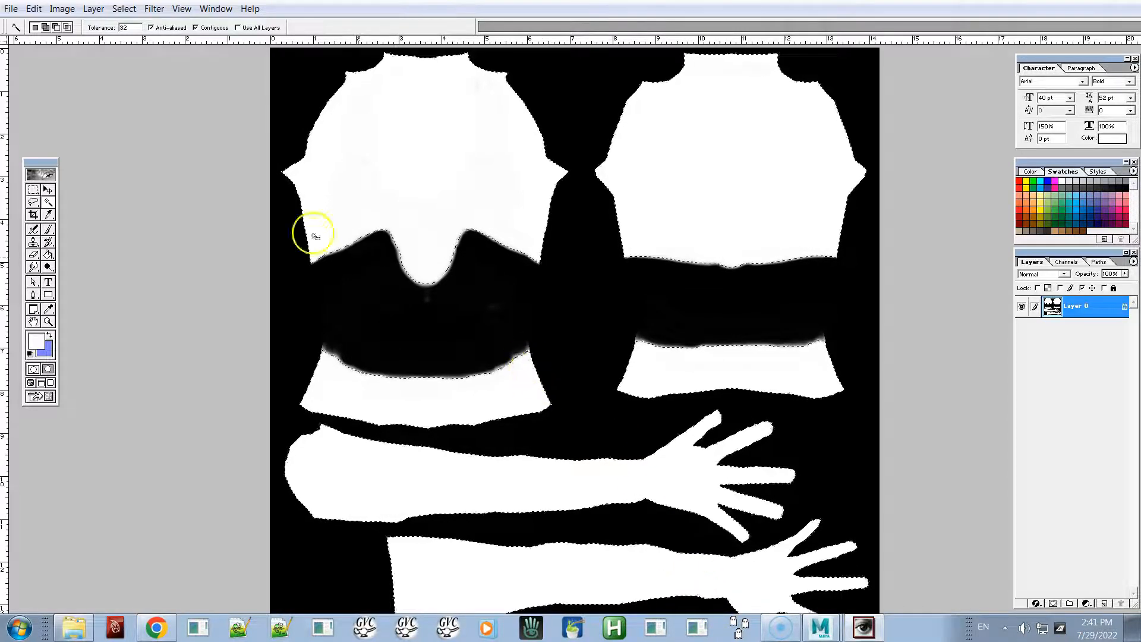
# - Expand the selection of the cleaned mask's white pieces to leave a thin border around each one
pyautogui.click(127, 10)
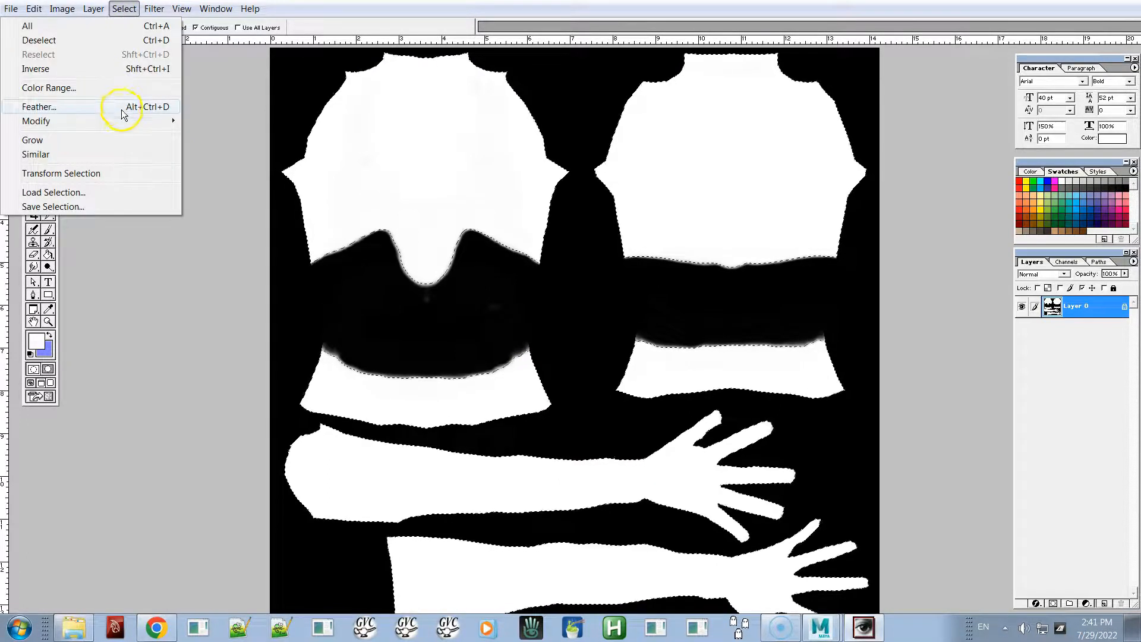
pyautogui.moveTo(123, 119)
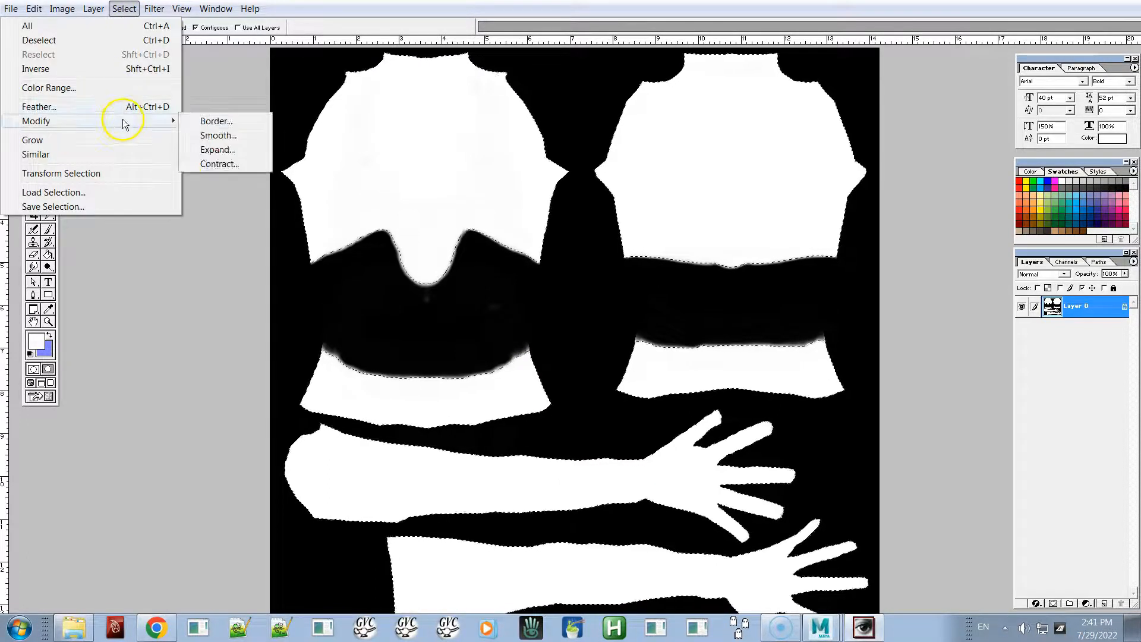
pyautogui.click(218, 150)
pyautogui.click(607, 309)
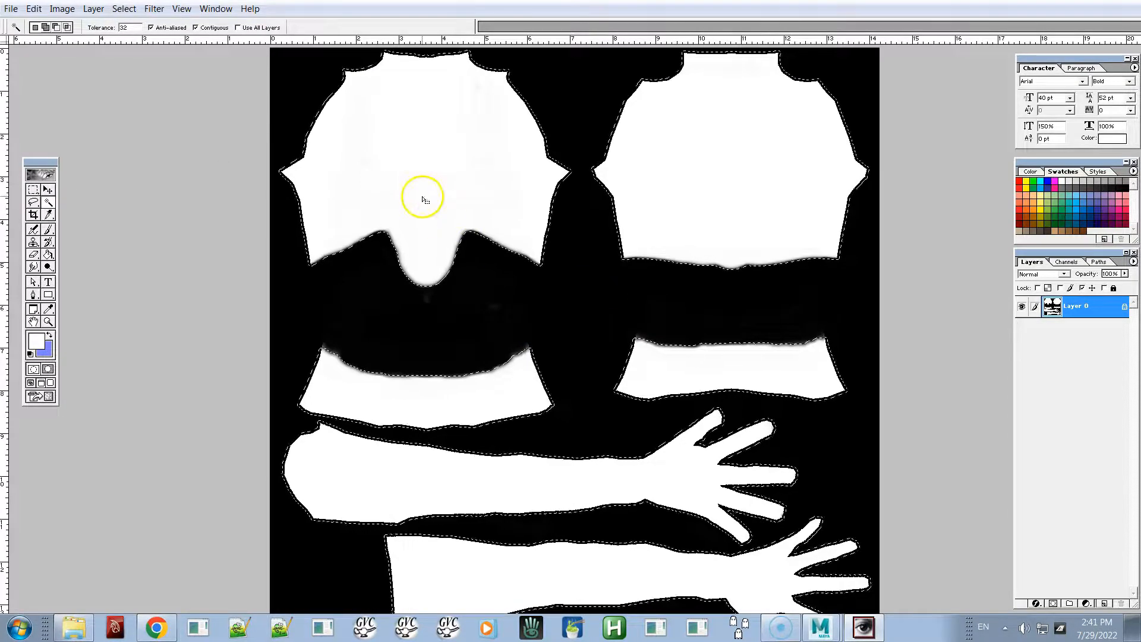
# - Invert the selection of the upper mask's white pieces, delete the black background, and clear the selection
pyautogui.click(125, 9)
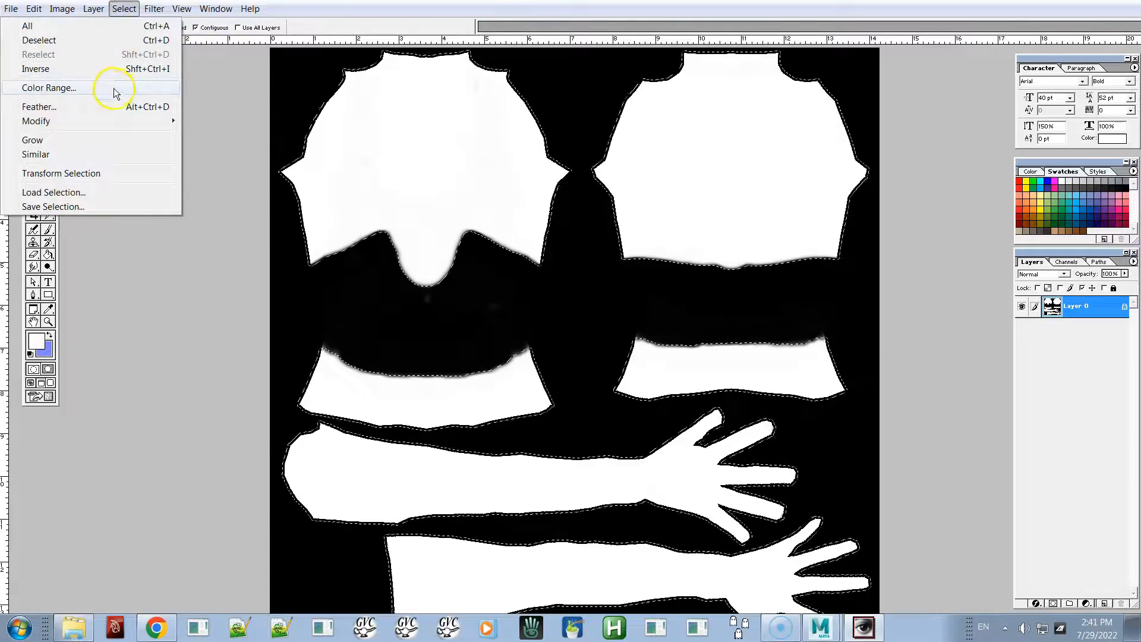
pyautogui.click(113, 69)
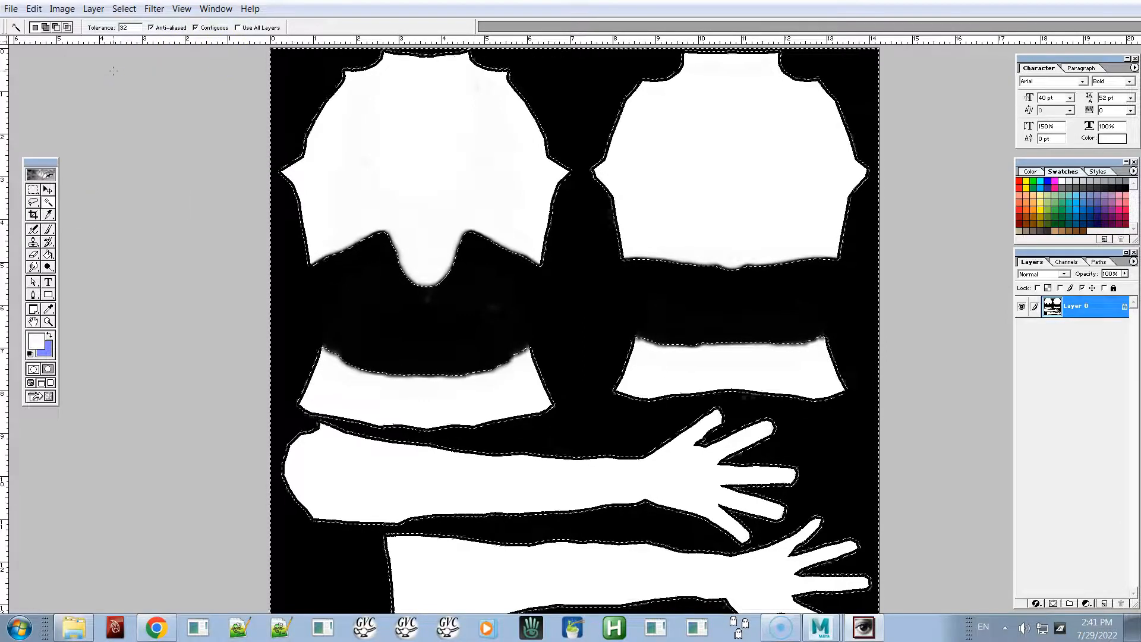
pyautogui.press('Delete')
pyautogui.click(120, 79)
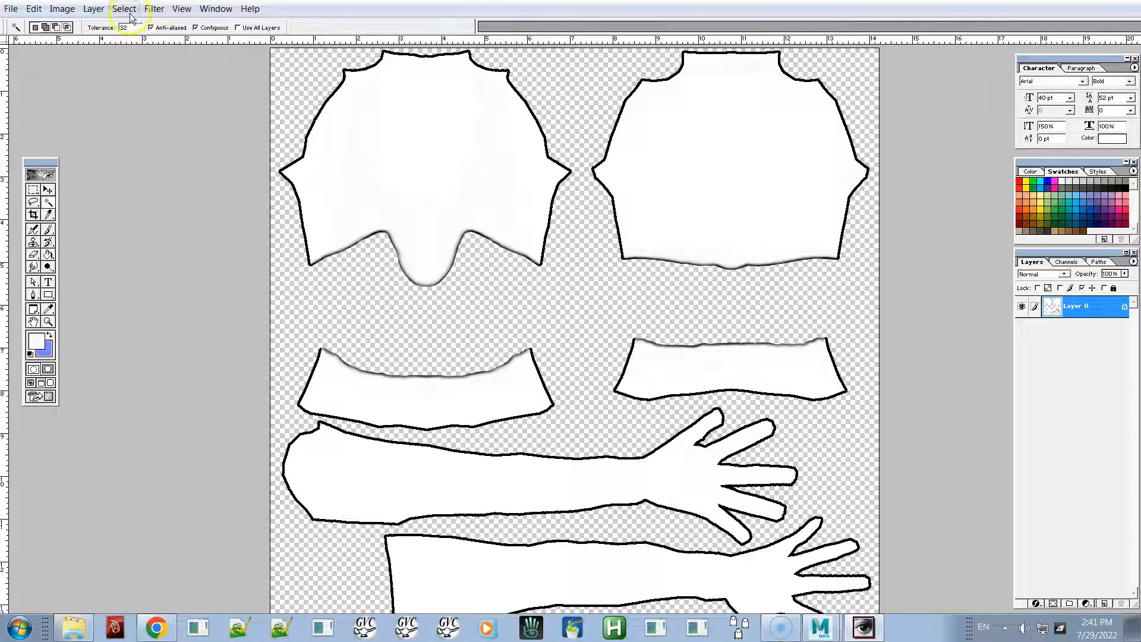
# - Try resizing the upper mask image to 512 by 512 pixels
pyautogui.click(66, 10)
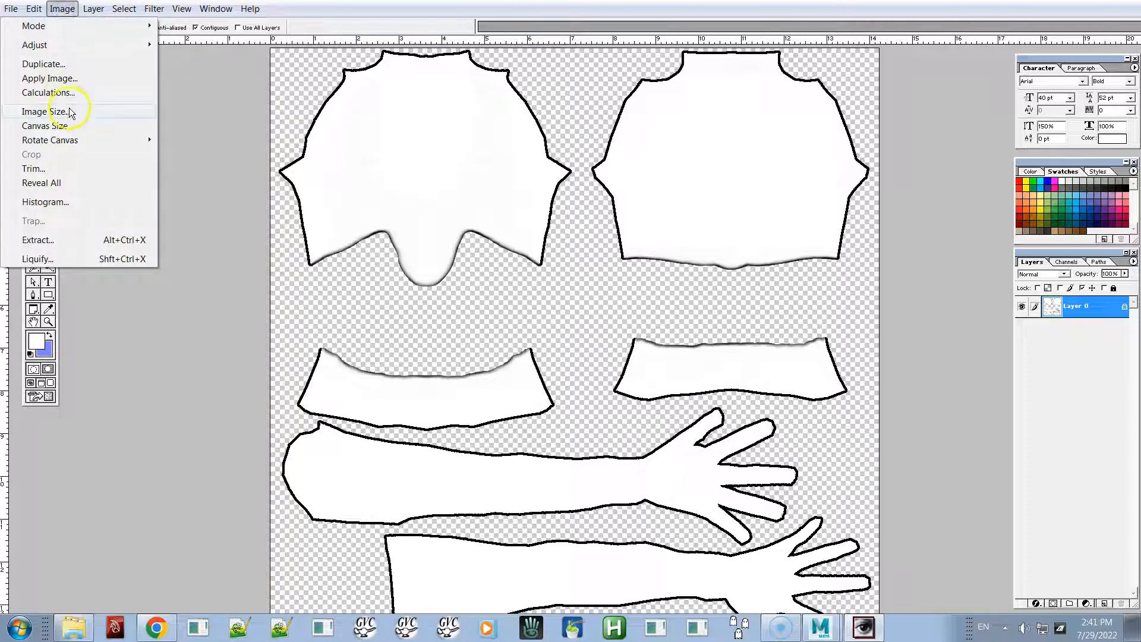
pyautogui.click(70, 113)
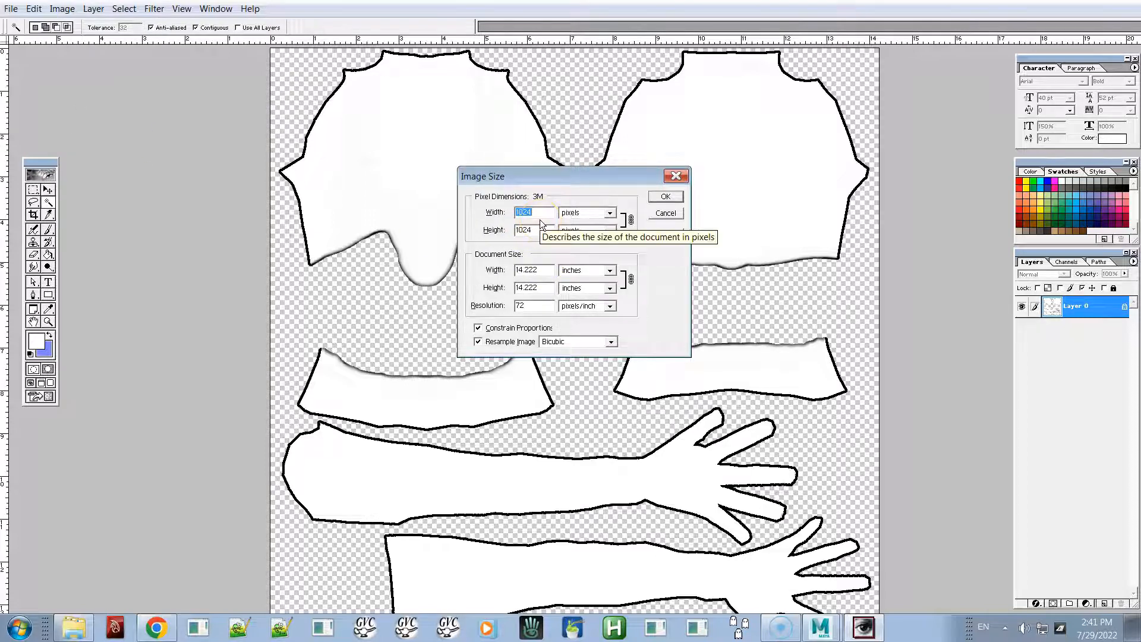
pyautogui.write('512')
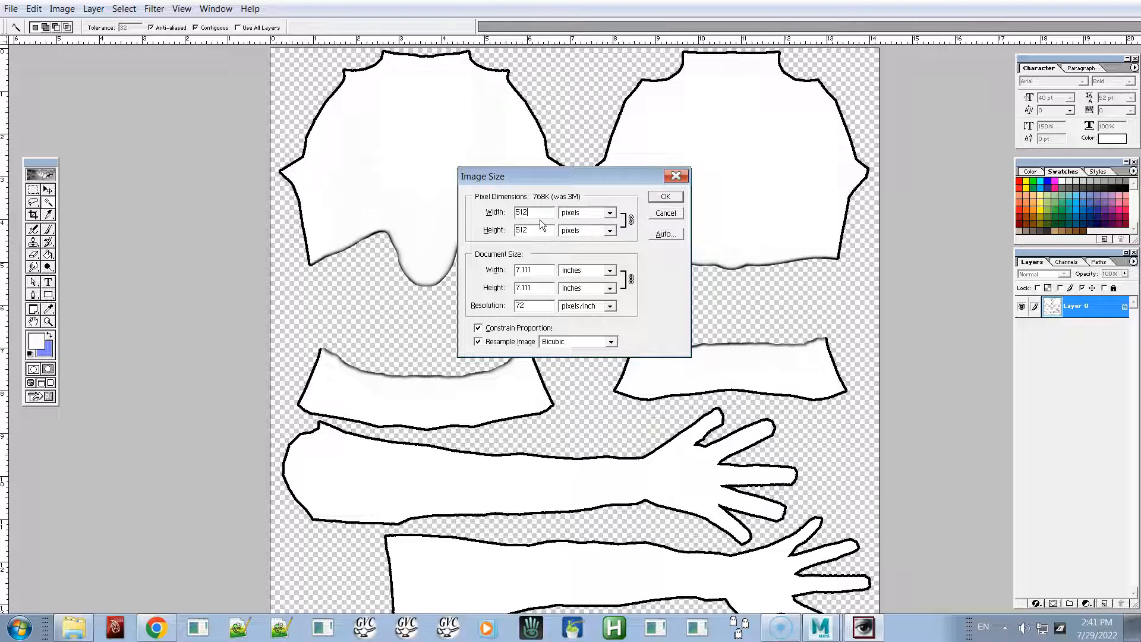
pyautogui.press('Return')
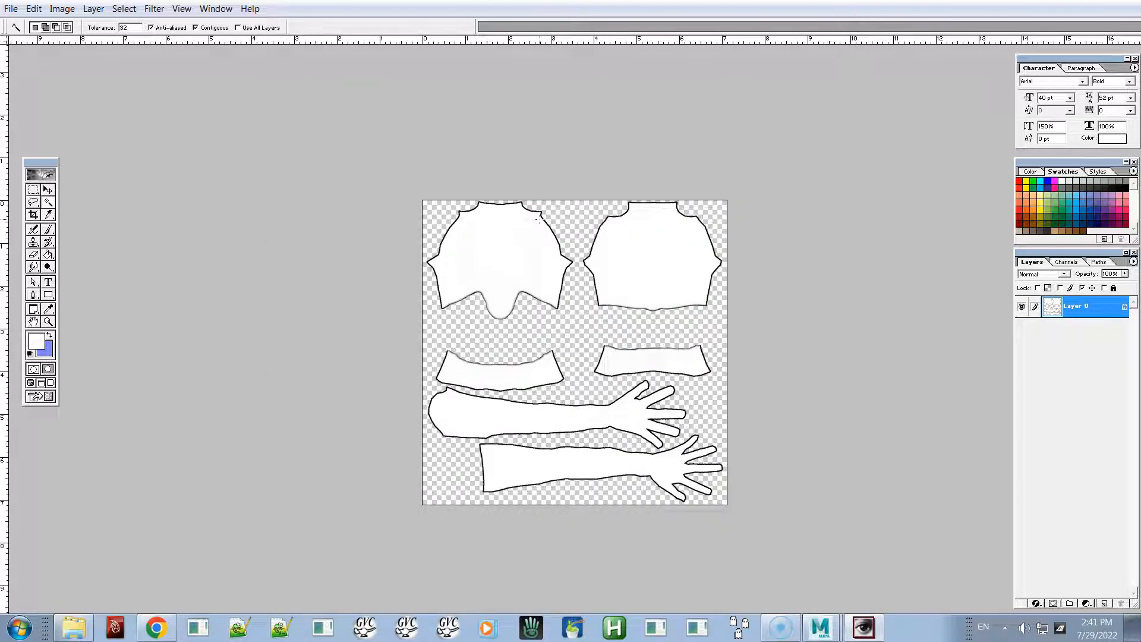
pyautogui.hotkey('ctrl', '+')
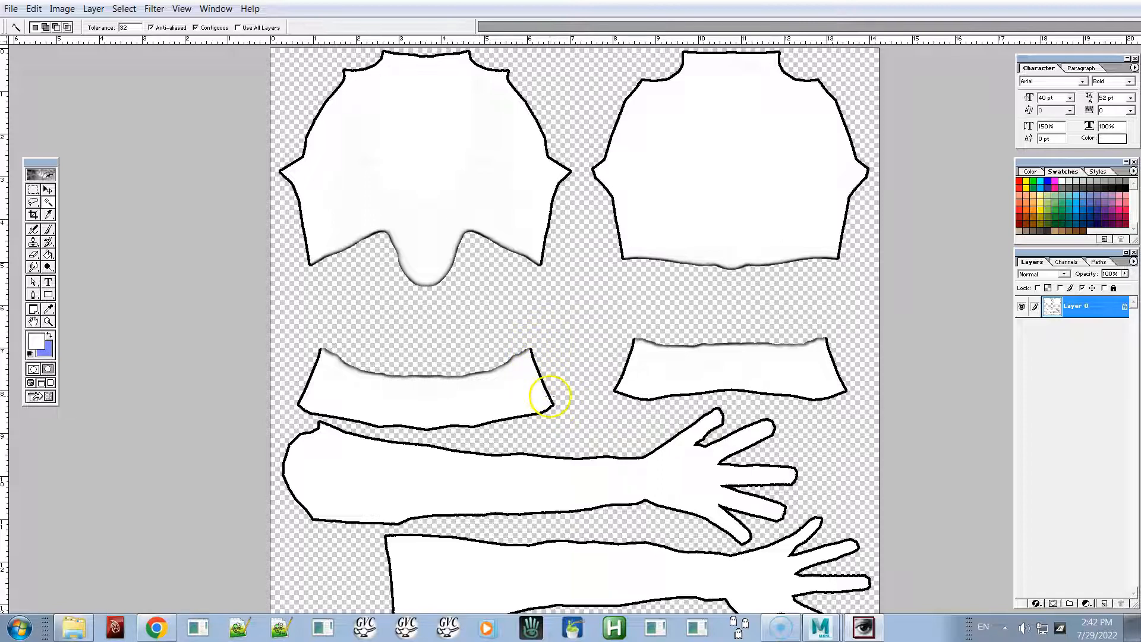
# - Examine the black border around the facing ends of the two waist pieces up close
pyautogui.hotkey('ctrl', '+')
pyautogui.hotkey('ctrl', '+')
pyautogui.hotkey('ctrl', '+')
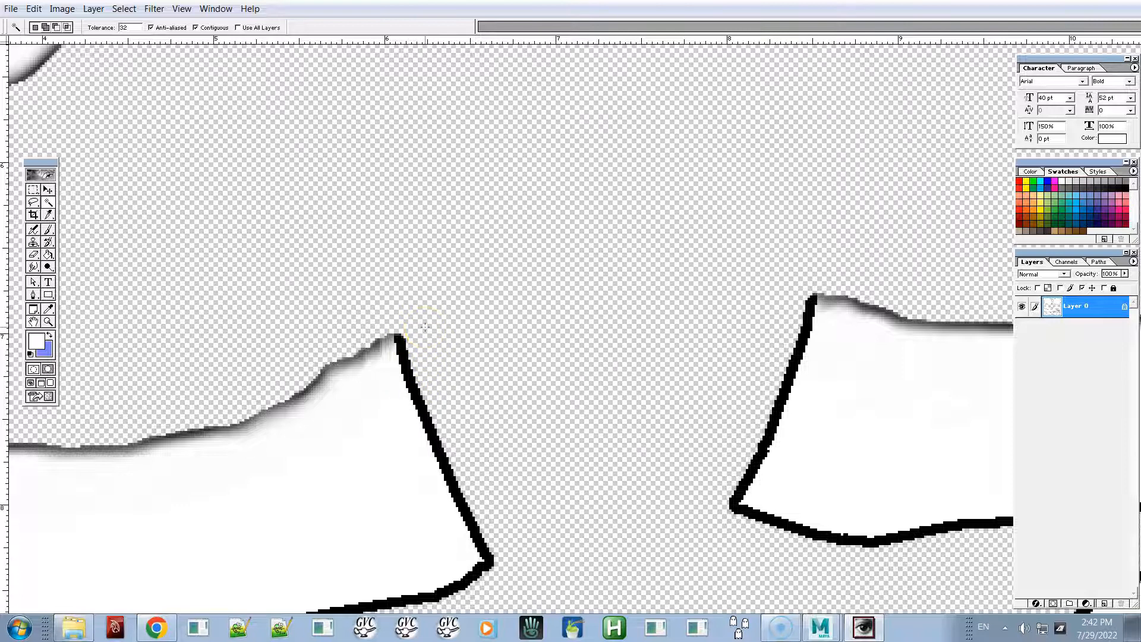
pyautogui.hotkey('ctrl', '-')
pyautogui.hotkey('ctrl', '-')
pyautogui.hotkey('ctrl', '-')
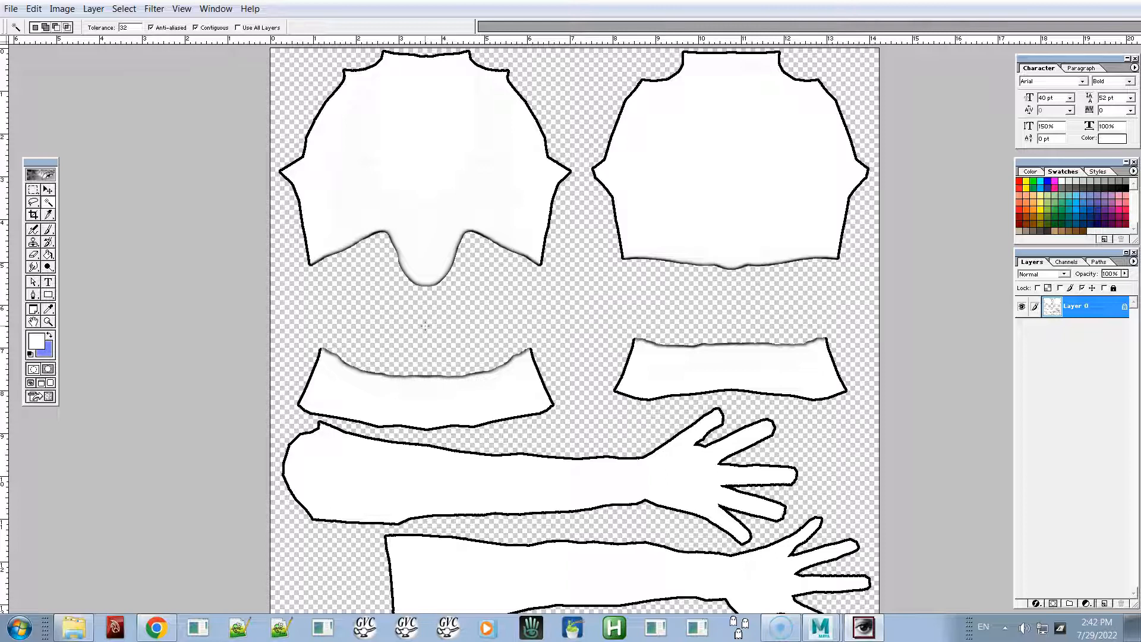
# - Switch to the lower mask PeltedMap_TextureTransferLower_1.png and show it in full-screen mode
pyautogui.press('f')
pyautogui.press('f')
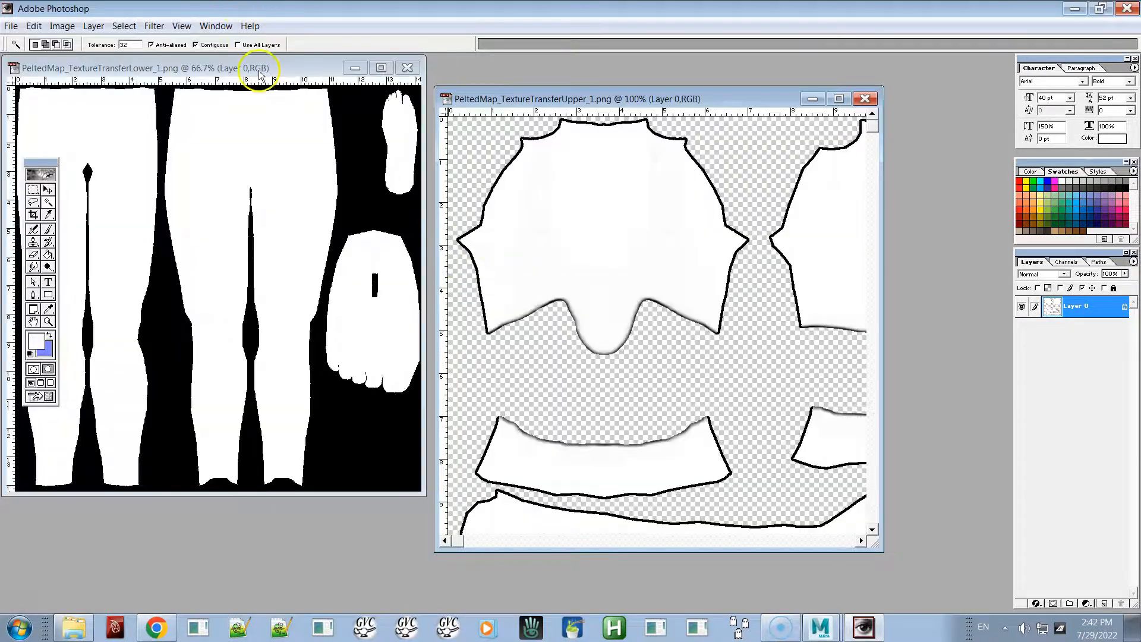
pyautogui.click(260, 69)
pyautogui.press('f')
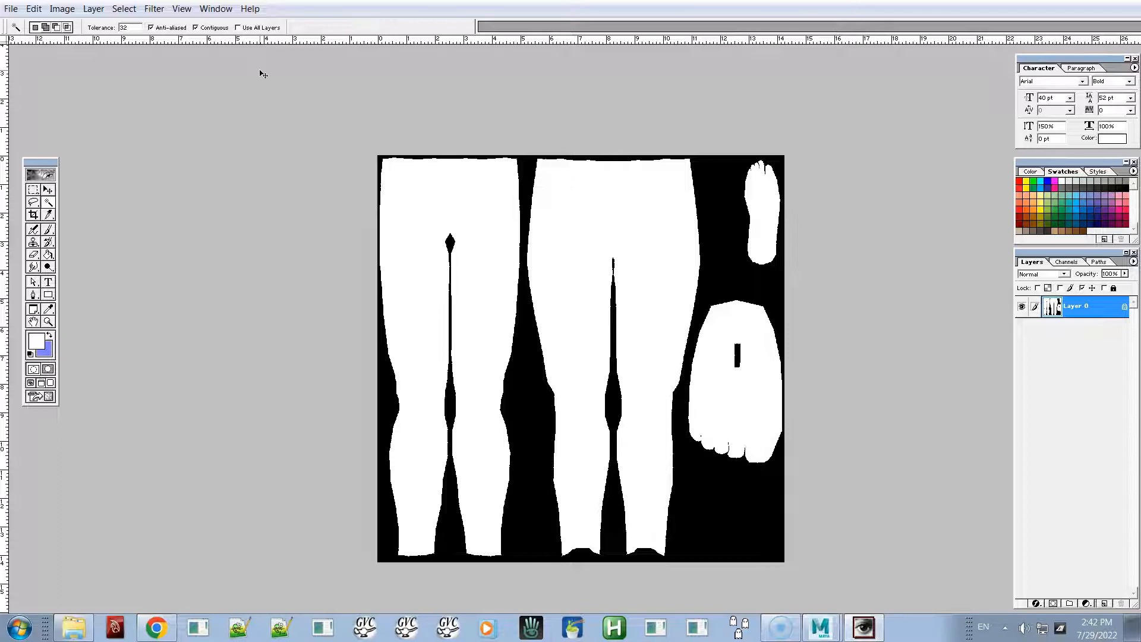
# - Examine the leg outlines and the gaps between the toes of the large foot on the lower mask
pyautogui.hotkey('ctrl', '+')
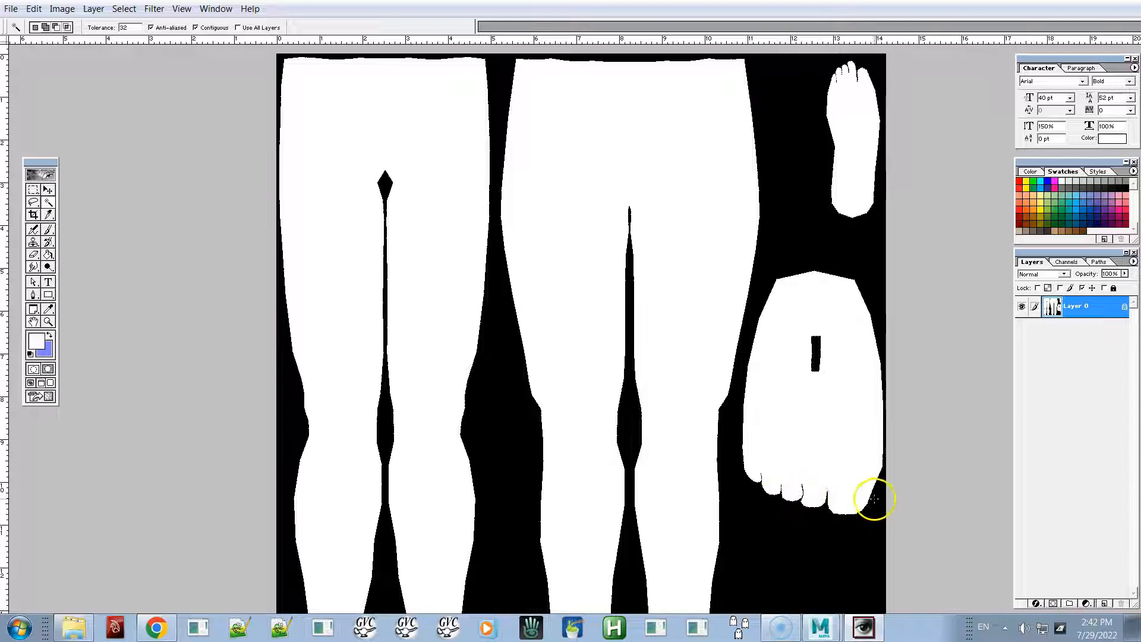
pyautogui.hotkey('ctrl', '+')
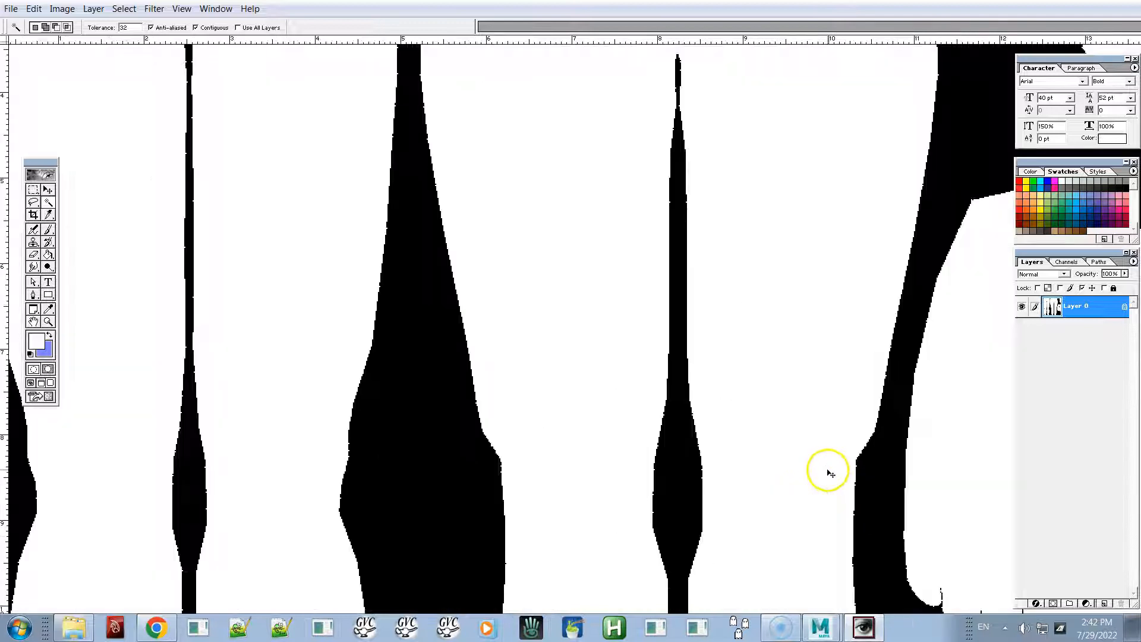
pyautogui.moveTo(829, 472); pyautogui.dragTo(298, 81)
pyautogui.moveTo(614, 181); pyautogui.dragTo(576, 246)
pyautogui.press('Tab')
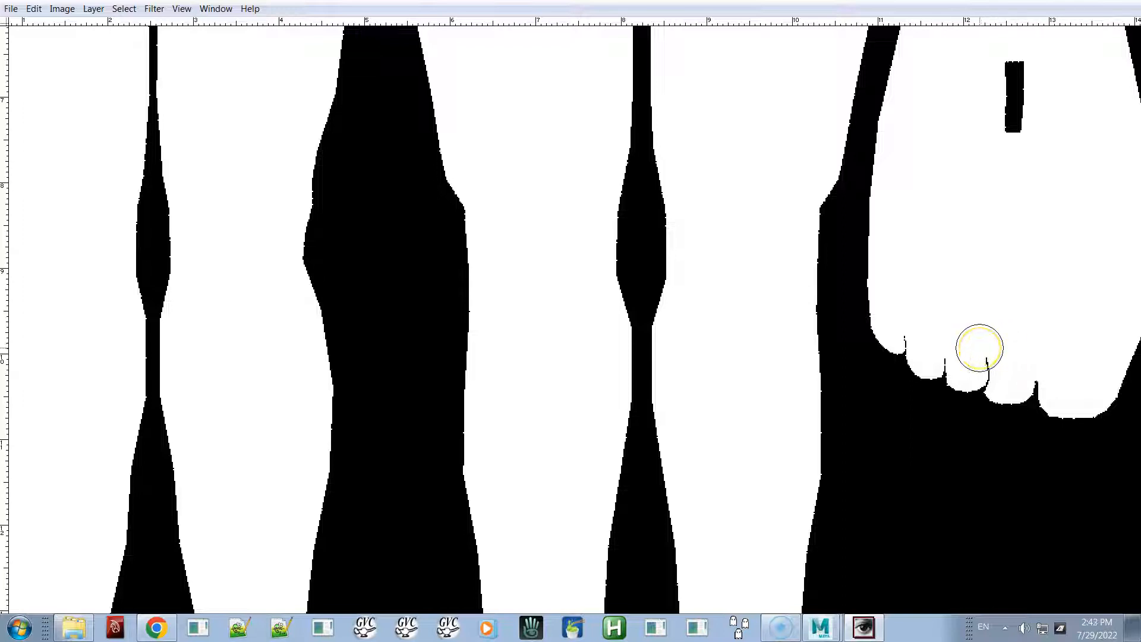
pyautogui.moveTo(913, 334); pyautogui.dragTo(893, 340)
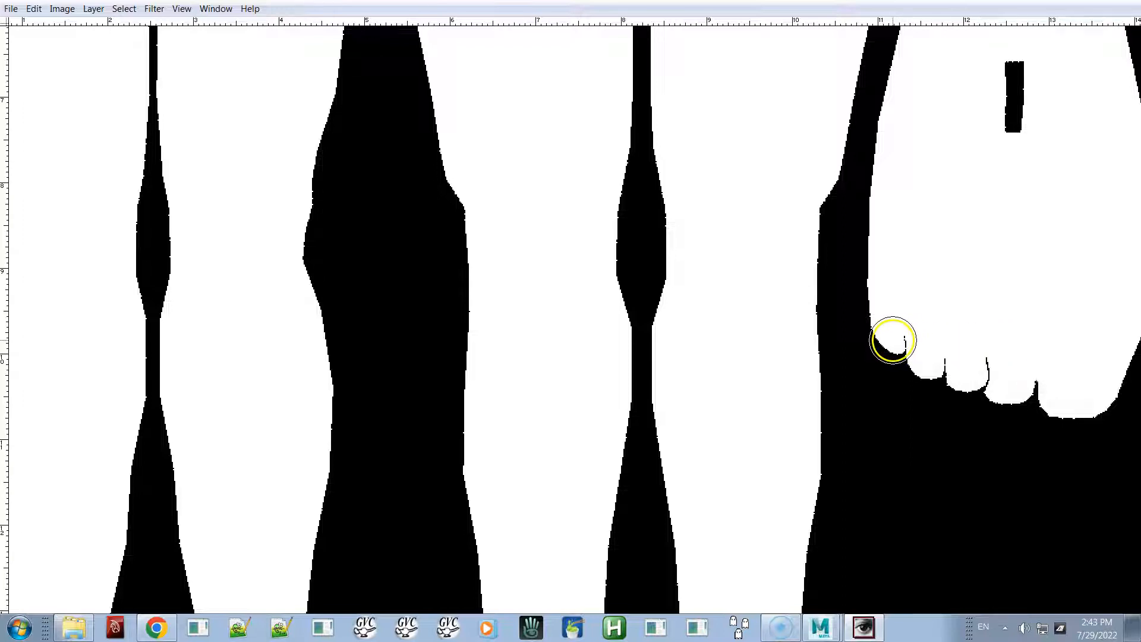
pyautogui.hotkey('ctrl', '0')
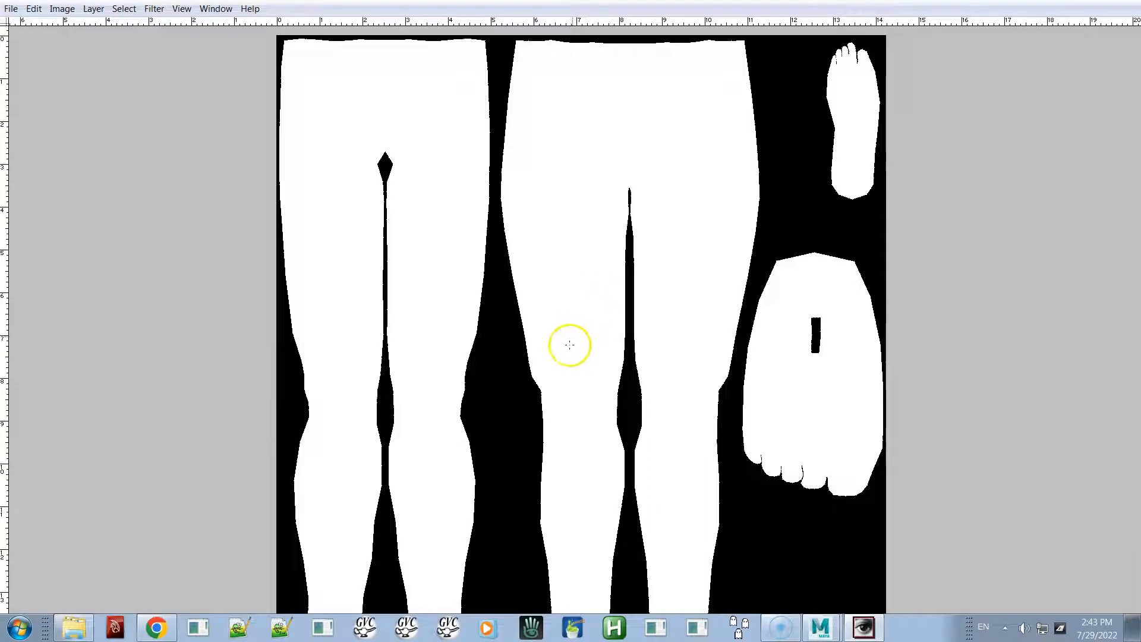
# - Select the lower mask's black background with the Magic Wand and contract the selection away from the white pieces
pyautogui.press('w')
pyautogui.click(495, 406)
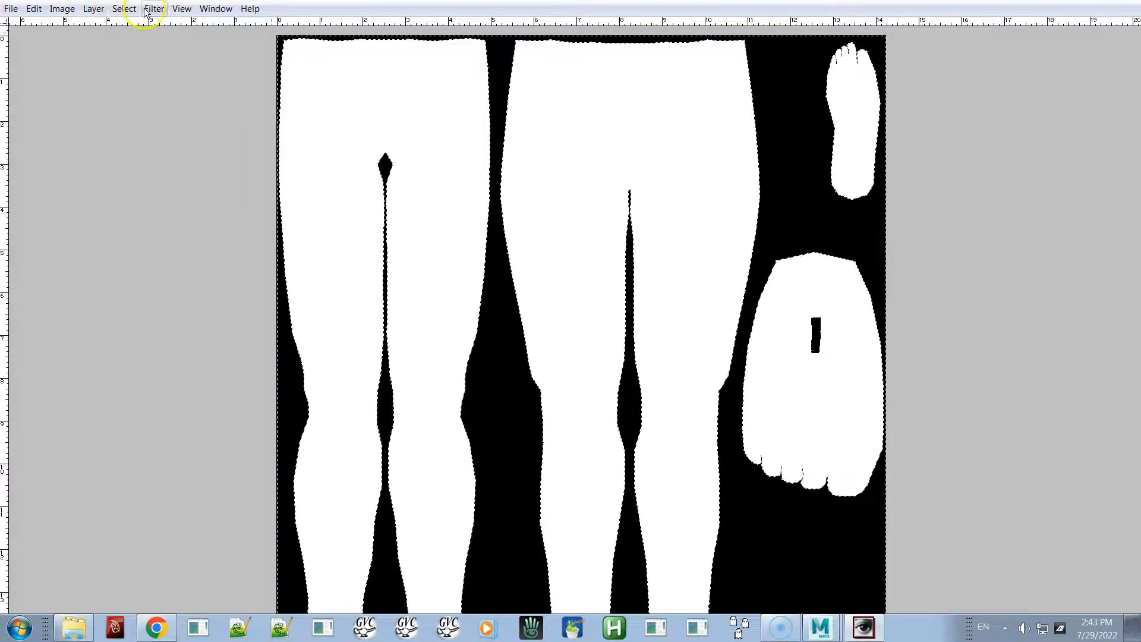
pyautogui.click(125, 9)
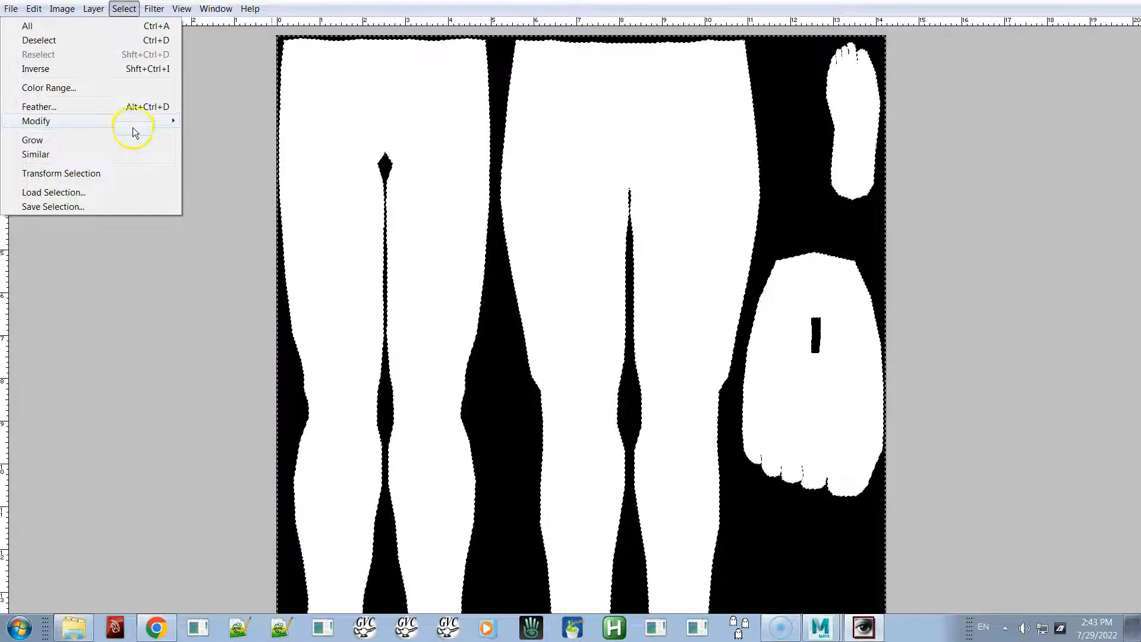
pyautogui.moveTo(133, 120)
pyautogui.click(230, 165)
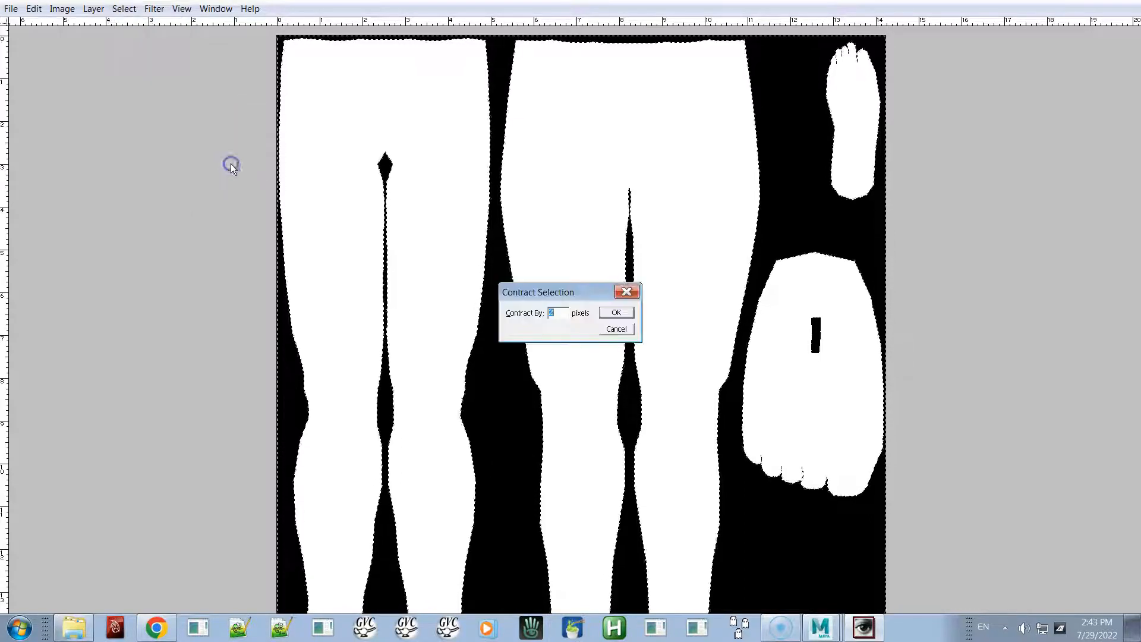
pyautogui.press('Return')
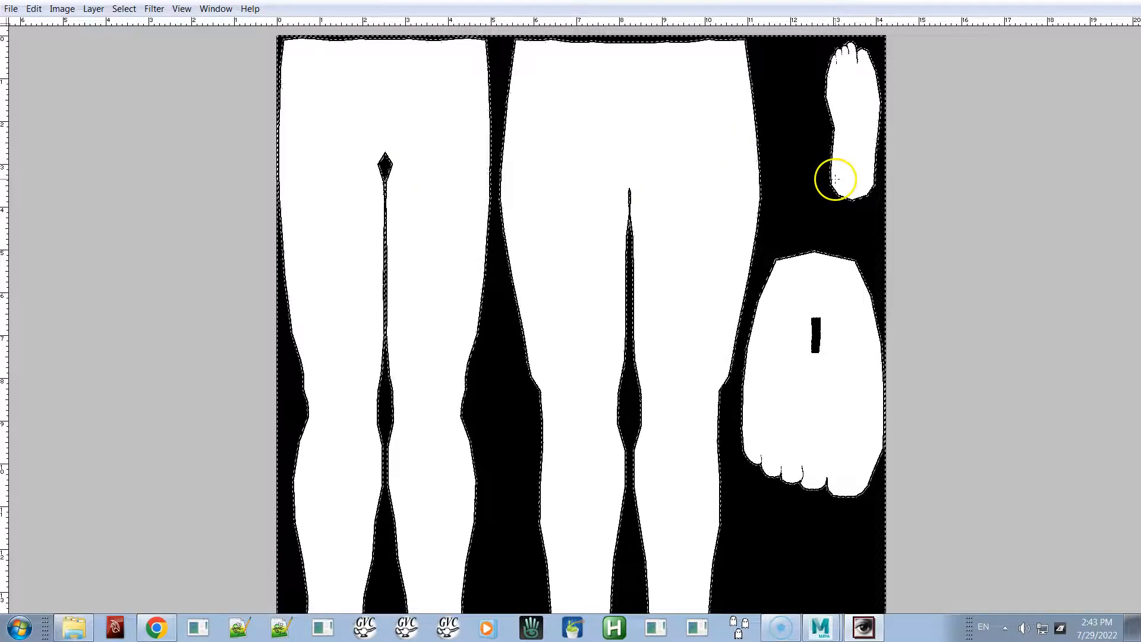
# - Examine the contracted background selection along the leg edges, the narrow gaps between the legs and the ankles
pyautogui.hotkey('ctrl', '+')
pyautogui.hotkey('ctrl', '+')
pyautogui.press('space')
pyautogui.moveTo(945, 207); pyautogui.dragTo(279, 220)
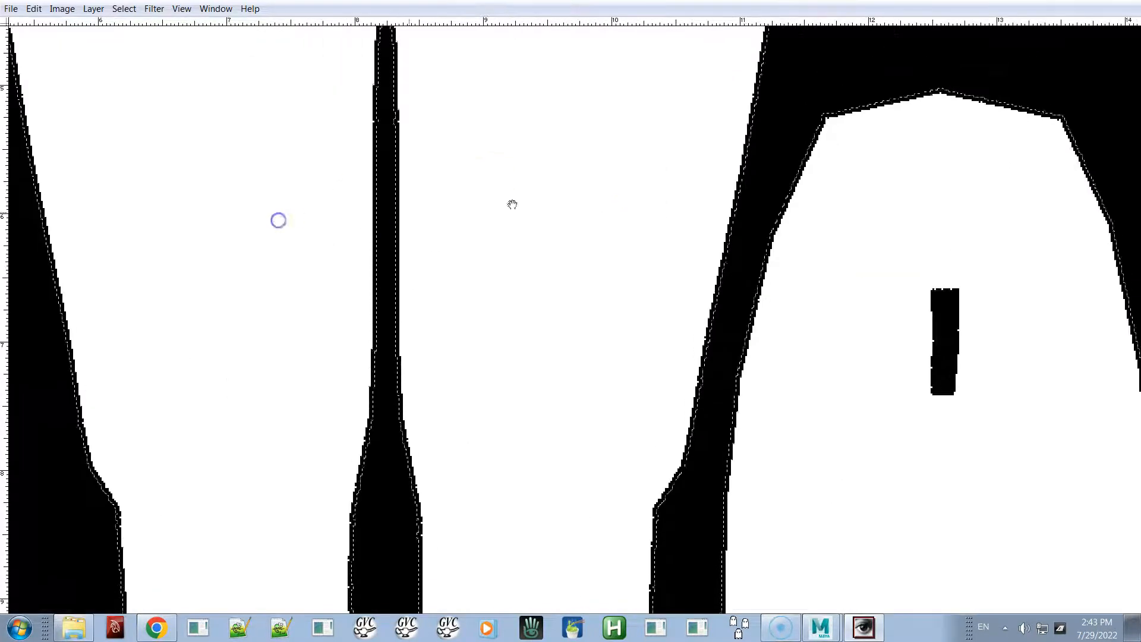
pyautogui.scroll(10, 769, 537)
pyautogui.press('f')
pyautogui.press('f')
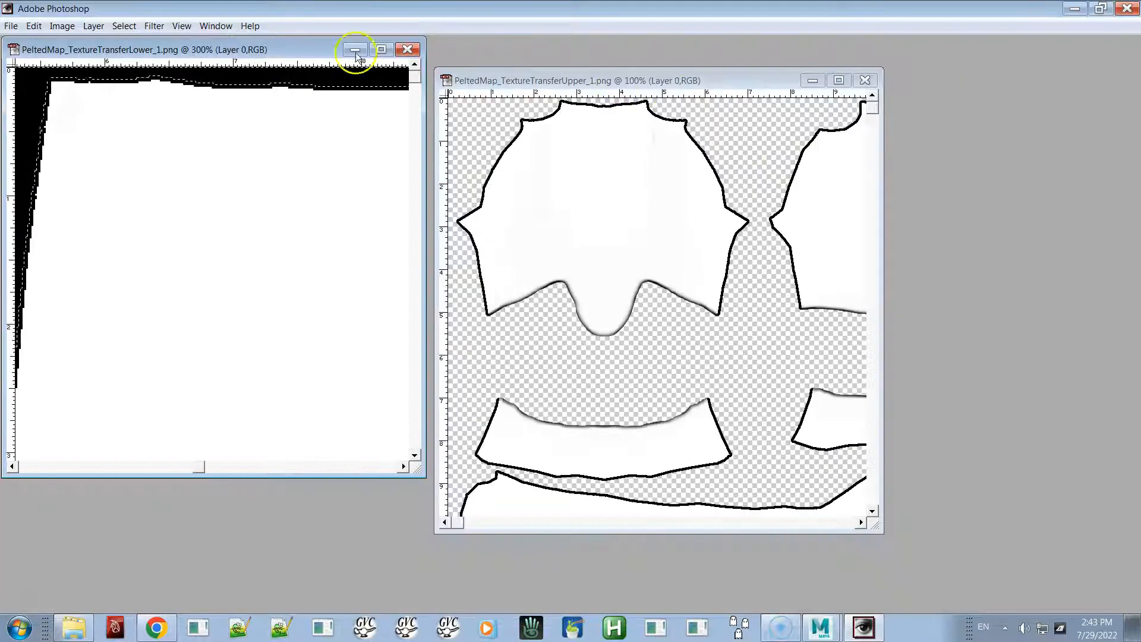
pyautogui.moveTo(288, 47); pyautogui.dragTo(512, 69)
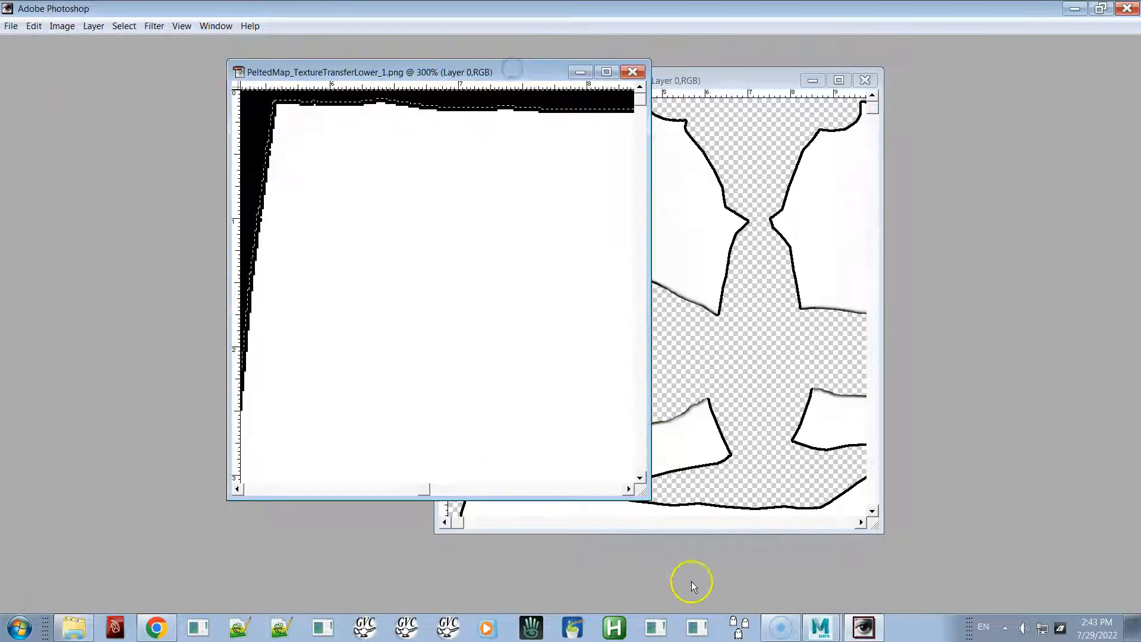
pyautogui.moveTo(643, 492); pyautogui.dragTo(823, 609)
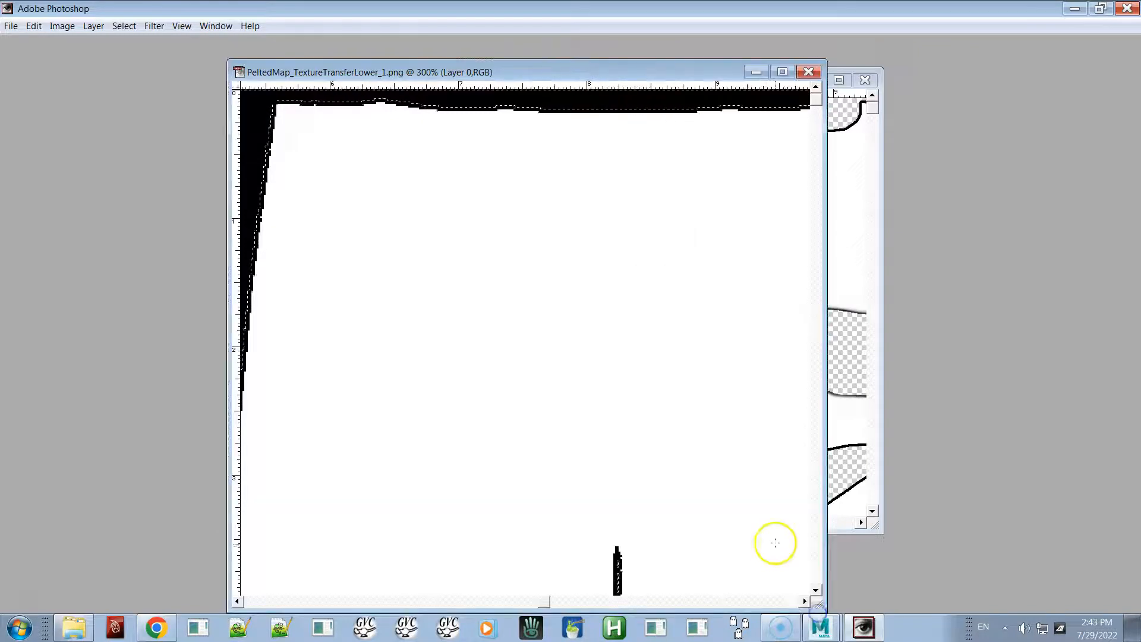
pyautogui.moveTo(497, 280); pyautogui.dragTo(806, 387)
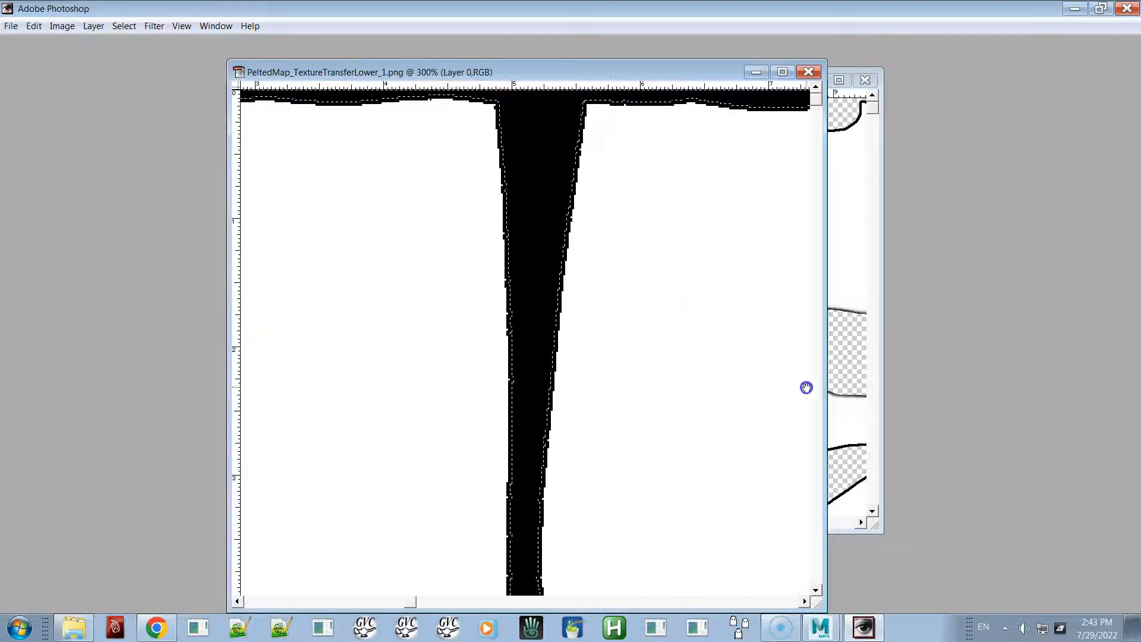
pyautogui.moveTo(479, 339); pyautogui.dragTo(239, 4)
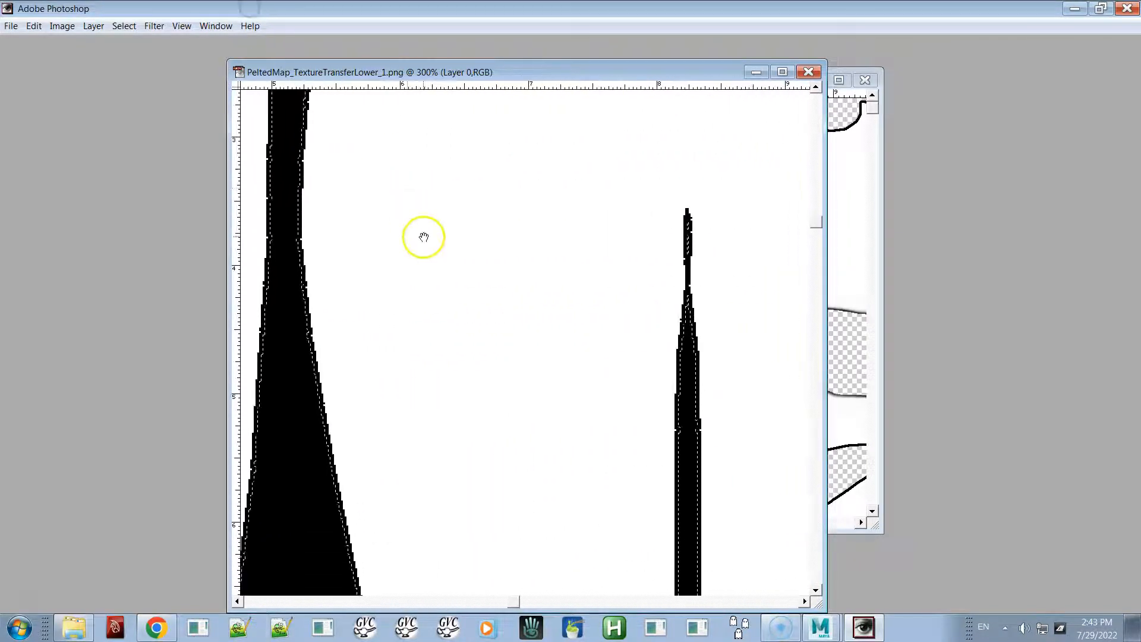
pyautogui.moveTo(423, 236); pyautogui.dragTo(454, 21)
pyautogui.moveTo(581, 318)
pyautogui.mouseDown()
pyautogui.moveTo(591, 119)
pyautogui.moveTo(615, 35)
pyautogui.mouseUp()
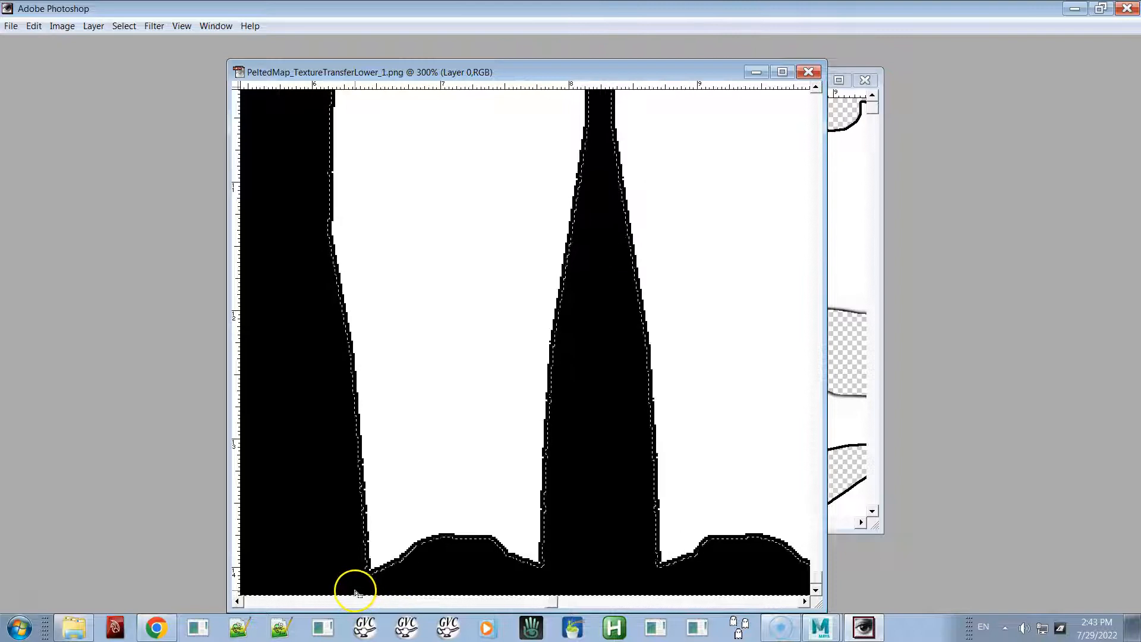
pyautogui.moveTo(286, 469); pyautogui.dragTo(900, 483)
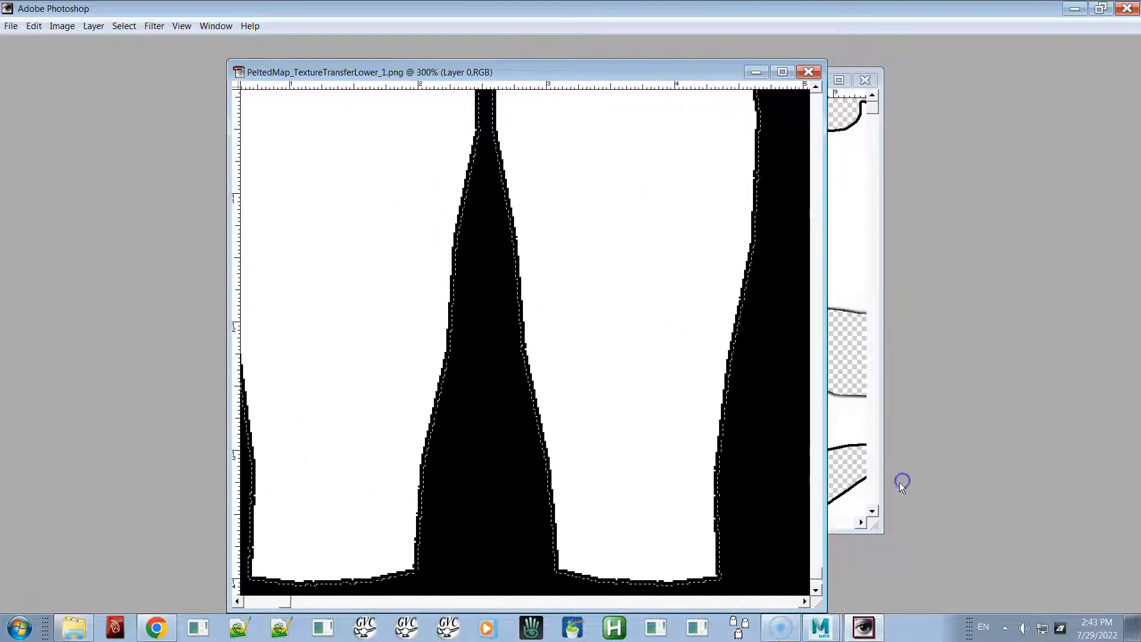
pyautogui.moveTo(315, 400); pyautogui.dragTo(460, 376)
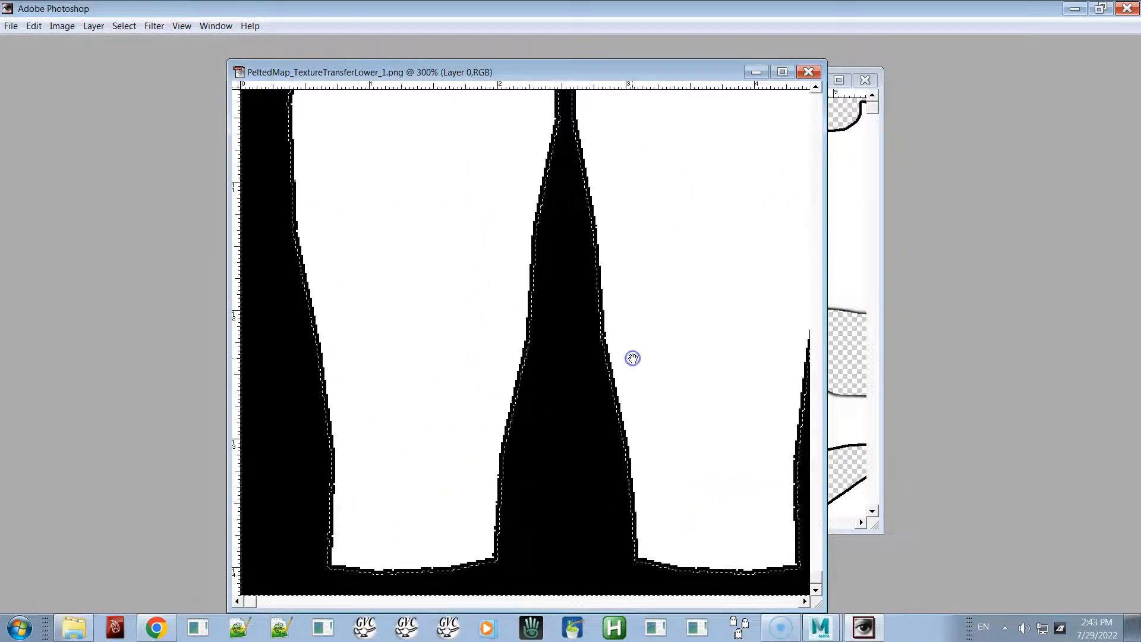
# - Undo the contraction and contract the lower mask's background selection again by a larger amount
pyautogui.hotkey('ctrl', '-')
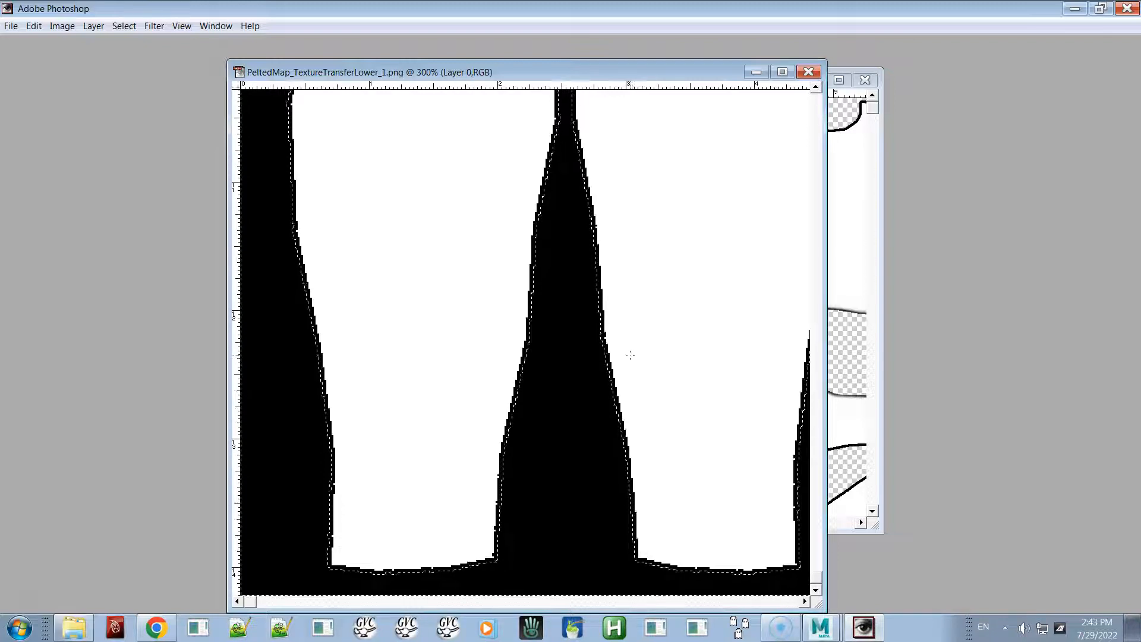
pyautogui.hotkey('ctrl', '-')
pyautogui.press('f')
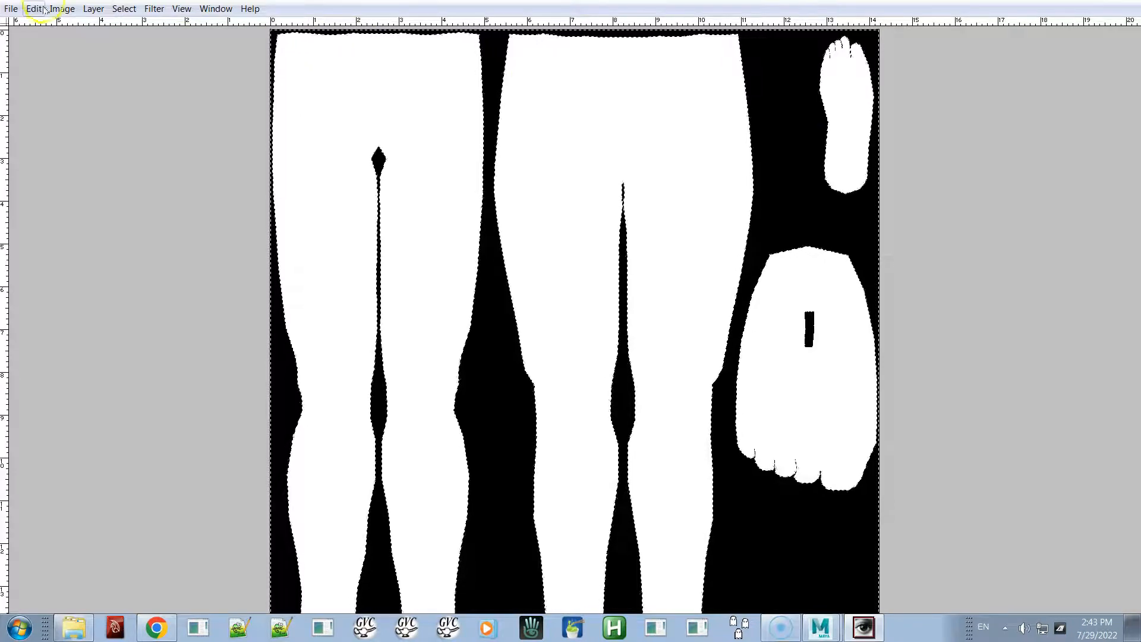
pyautogui.click(124, 9)
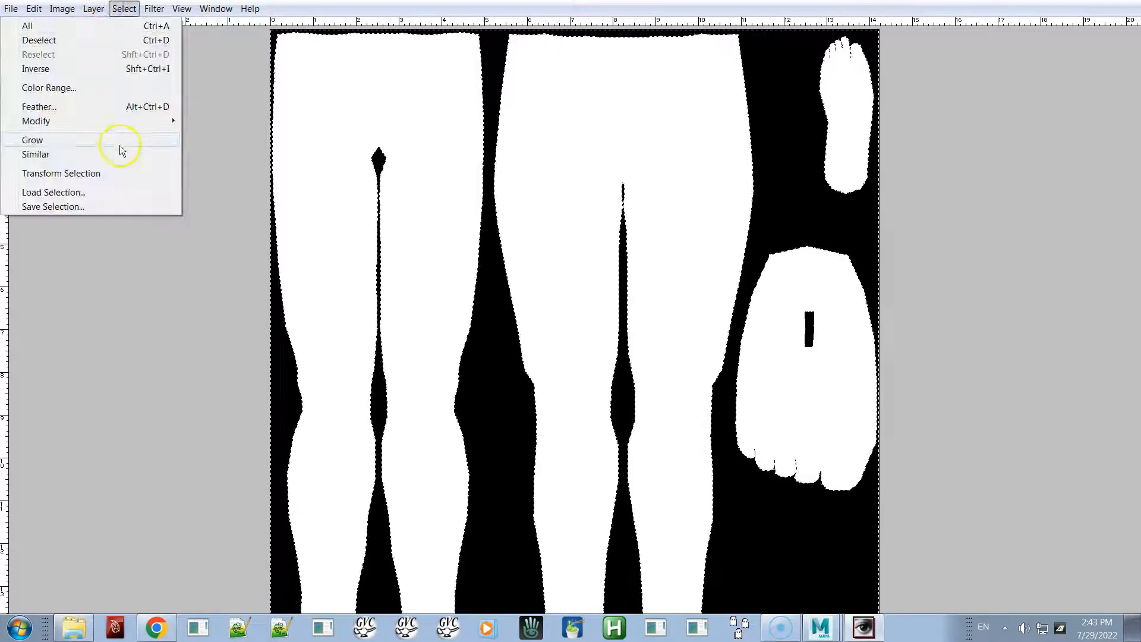
pyautogui.click(122, 123)
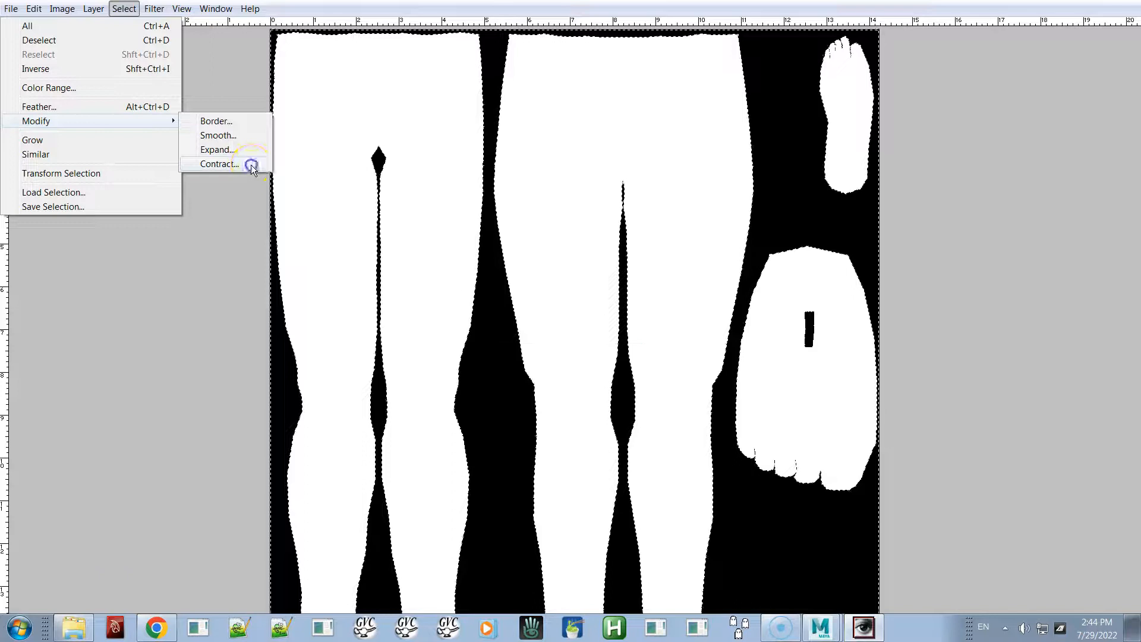
pyautogui.click(220, 164)
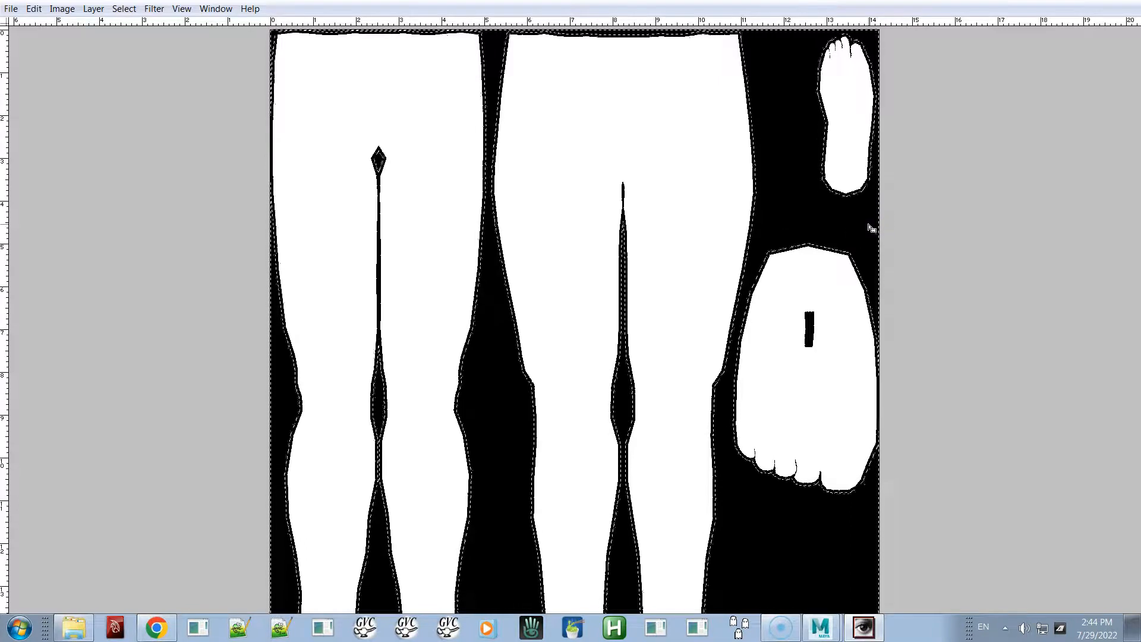
# - Delete the lower mask's selected black background and whiten its remaining borders using Brightness/Contrast with brightness +100 and contrast -100
pyautogui.press('Delete')
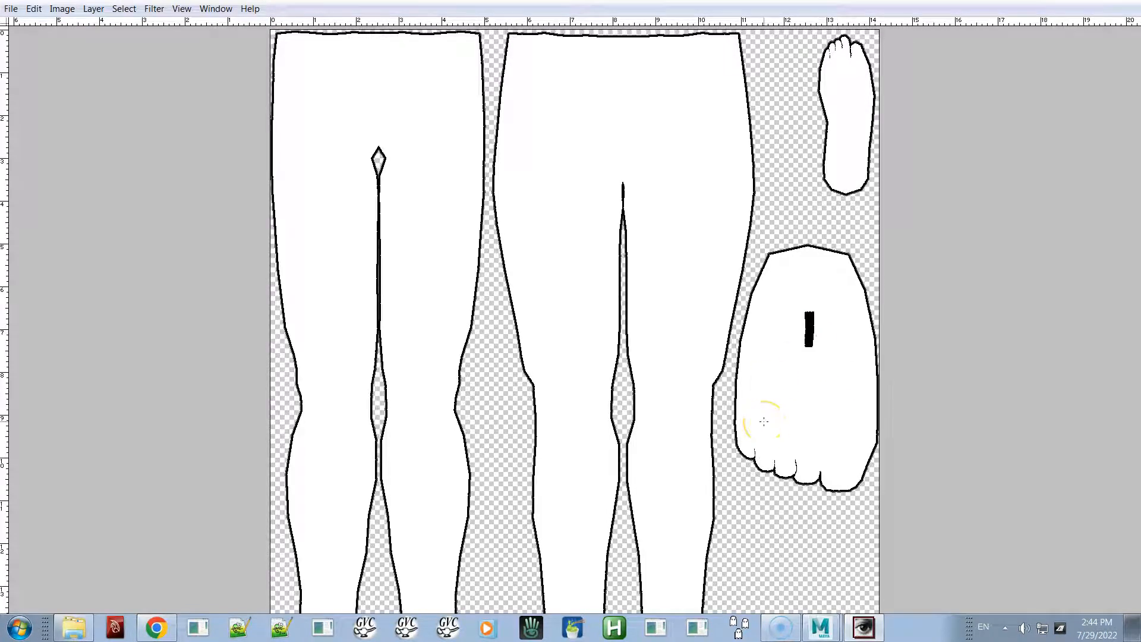
pyautogui.click(606, 500)
pyautogui.click(65, 10)
pyautogui.click(76, 45)
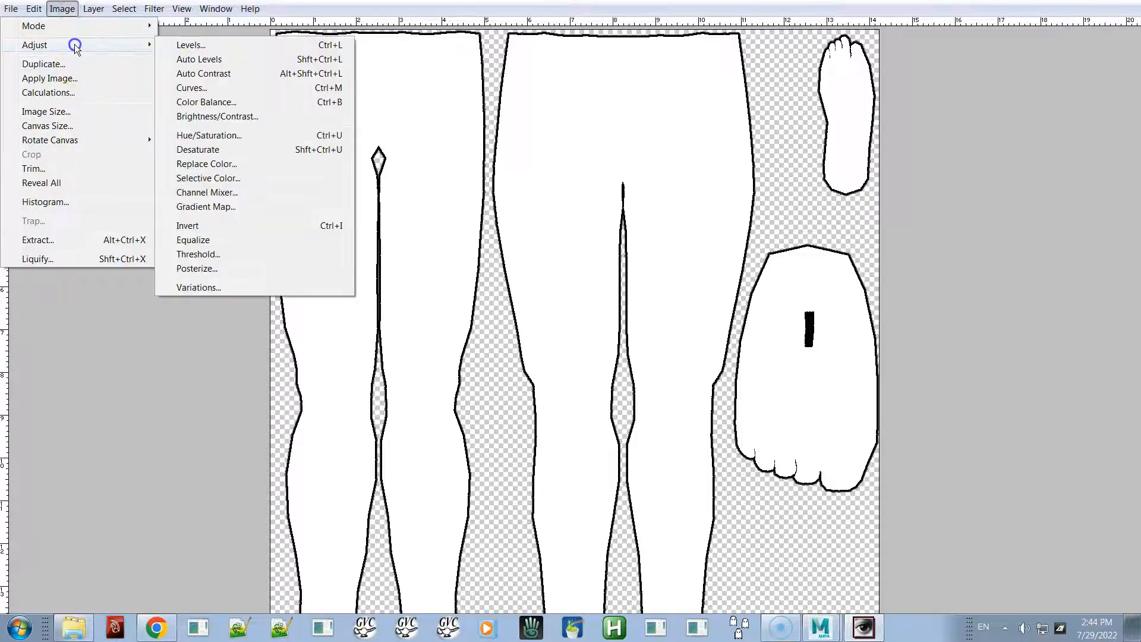
pyautogui.click(221, 117)
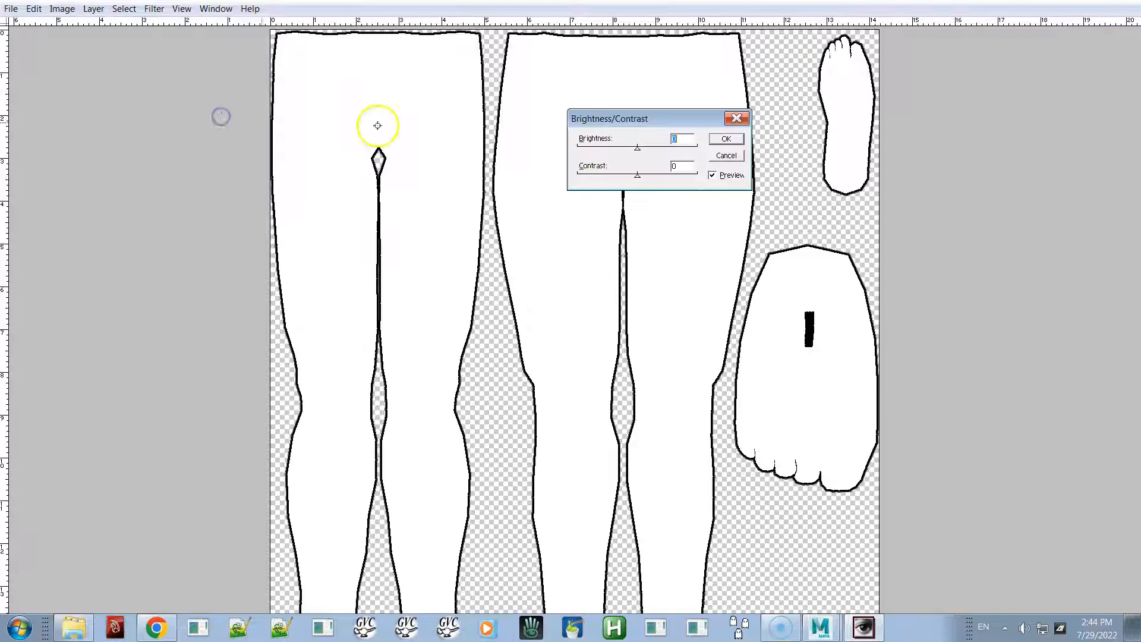
pyautogui.moveTo(640, 150); pyautogui.dragTo(703, 145)
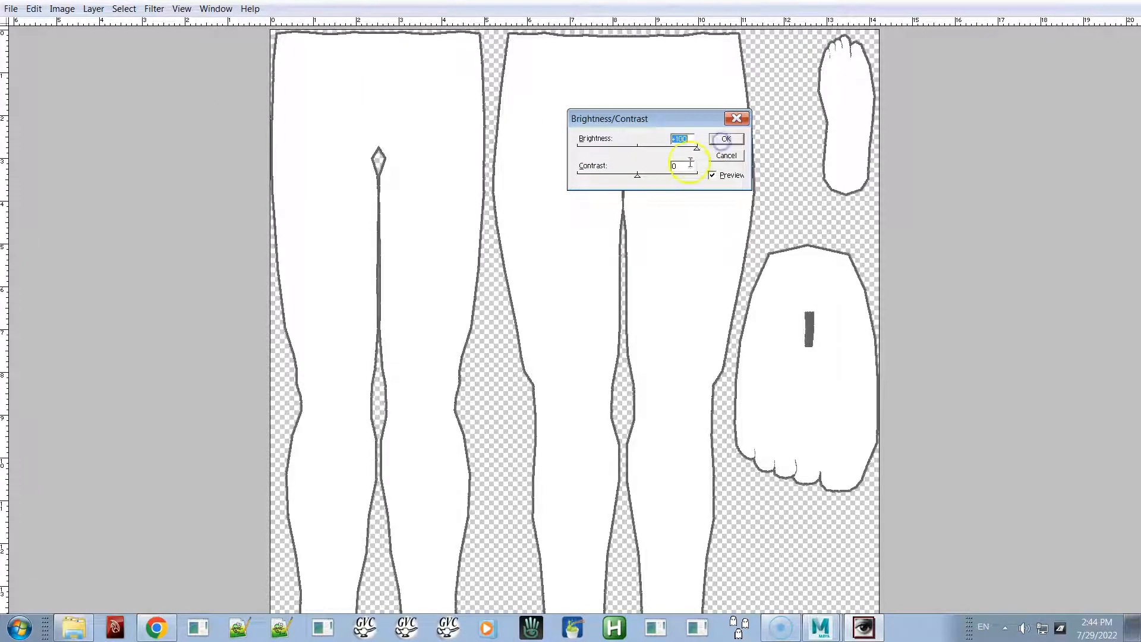
pyautogui.moveTo(638, 175); pyautogui.dragTo(570, 190)
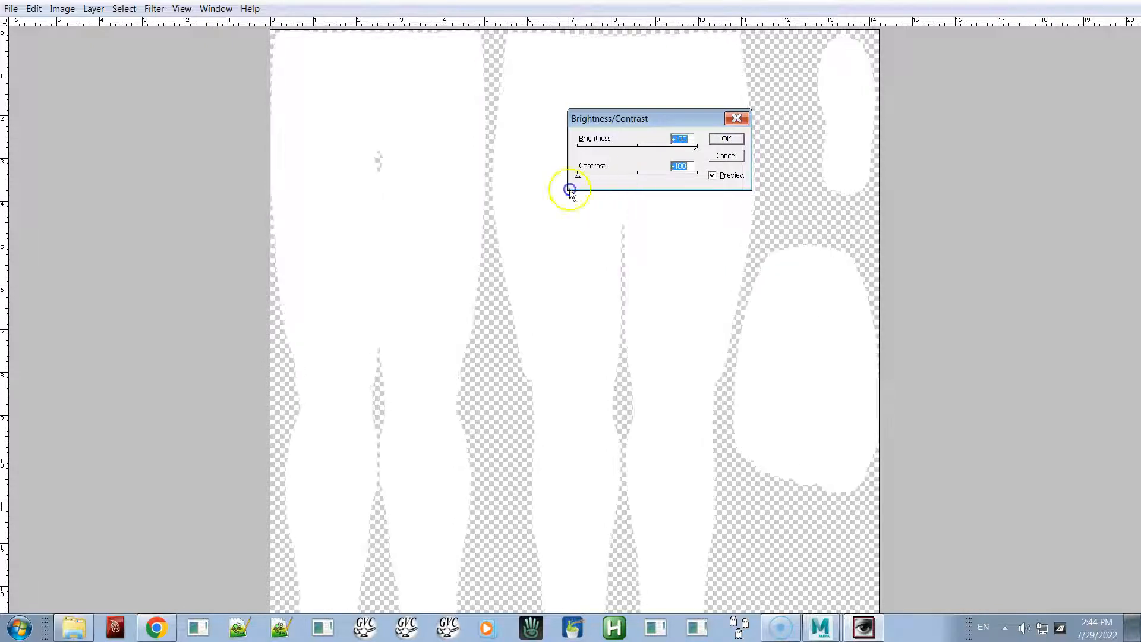
pyautogui.click(735, 141)
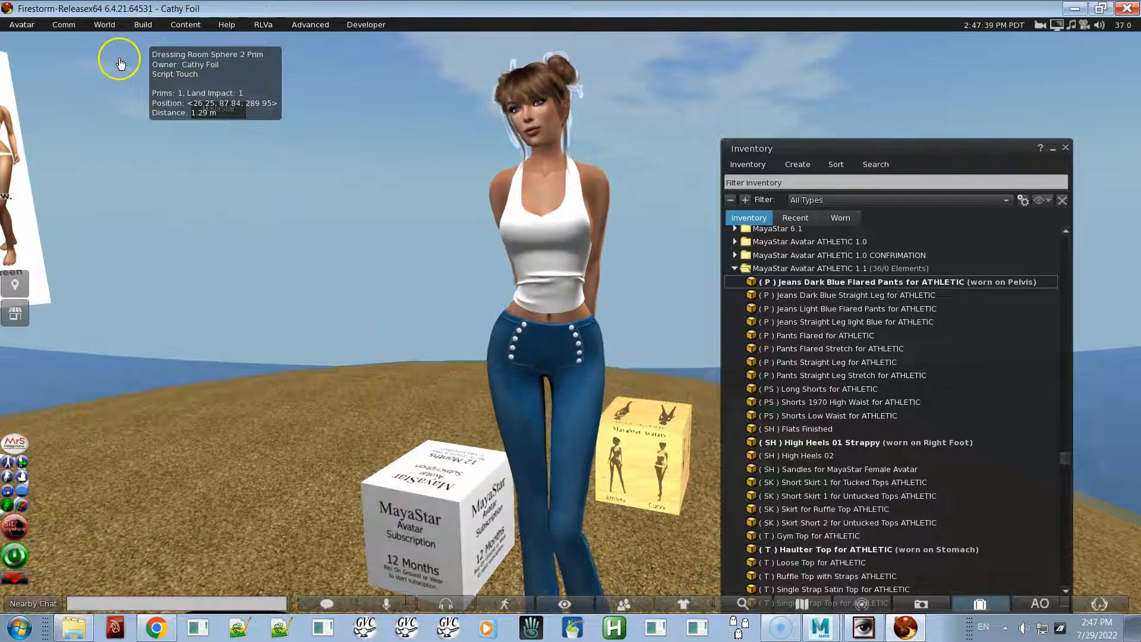
# - Start an image upload and browse to Demo Alpha Bake, Test bake Avatar, Test bake Avatar, texture_transfer
pyautogui.click(135, 28)
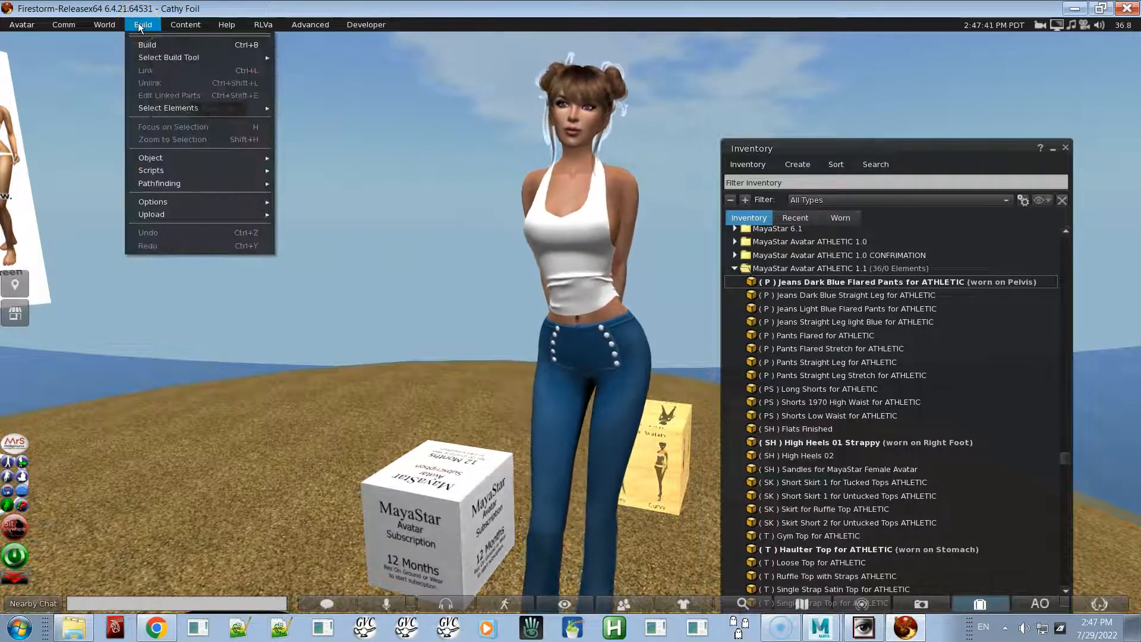
pyautogui.moveTo(163, 170)
pyautogui.moveTo(190, 217)
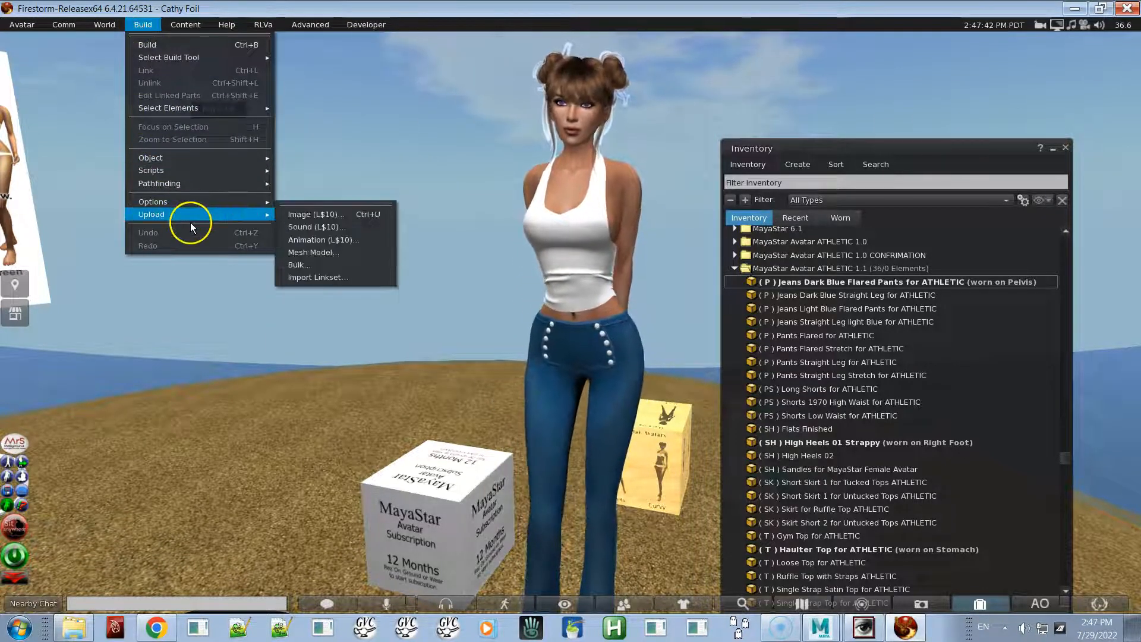
pyautogui.click(299, 212)
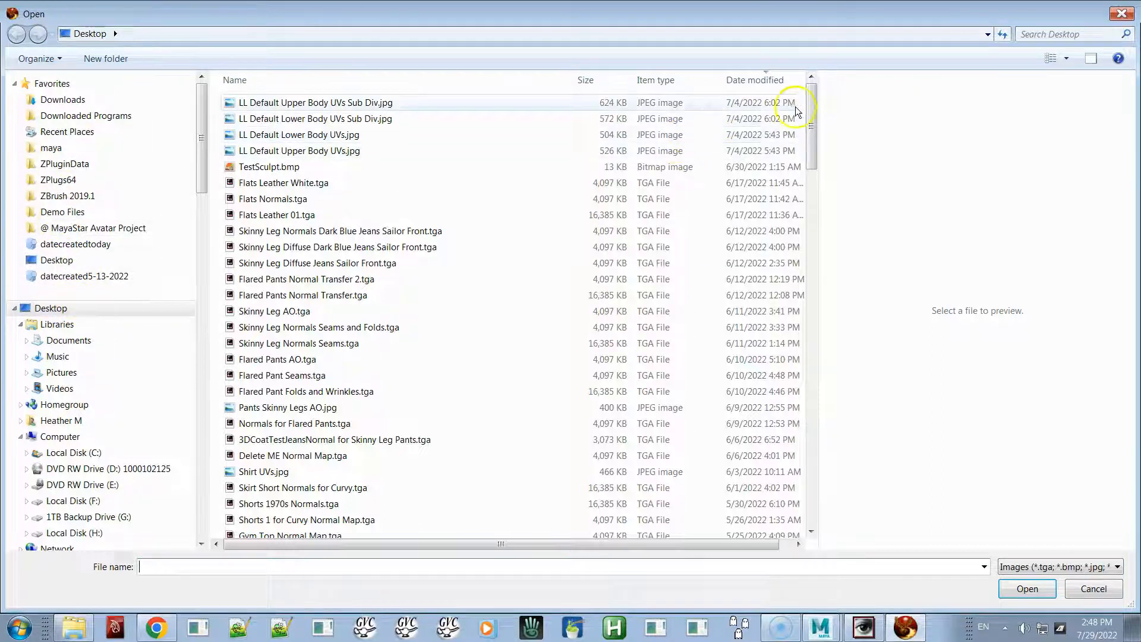
pyautogui.moveTo(812, 102); pyautogui.dragTo(786, 402)
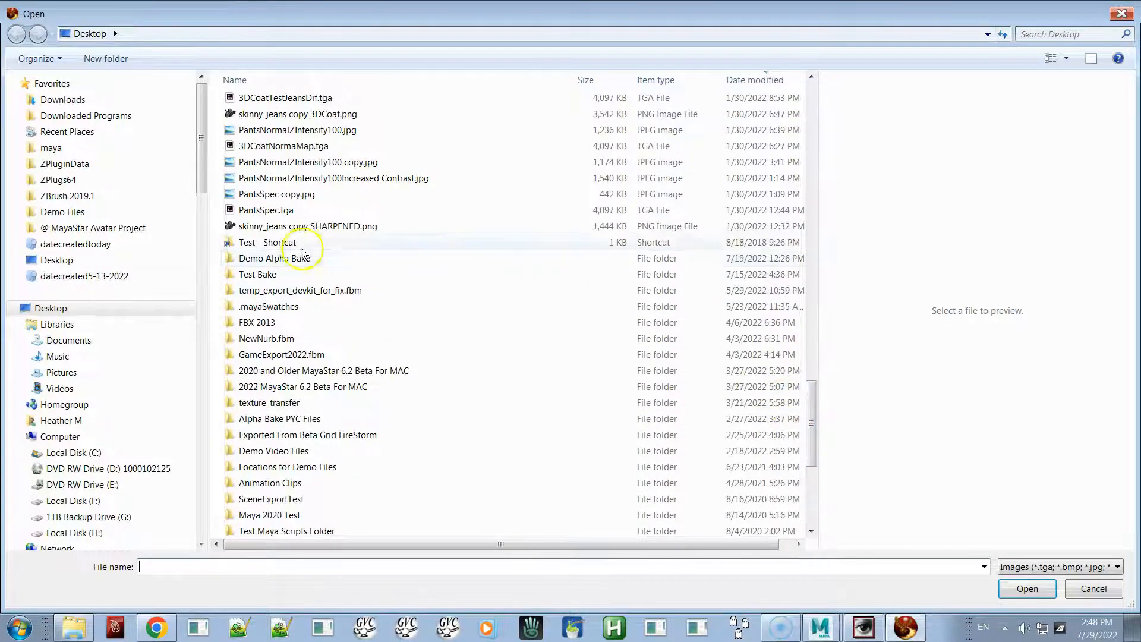
pyautogui.doubleClick(284, 258)
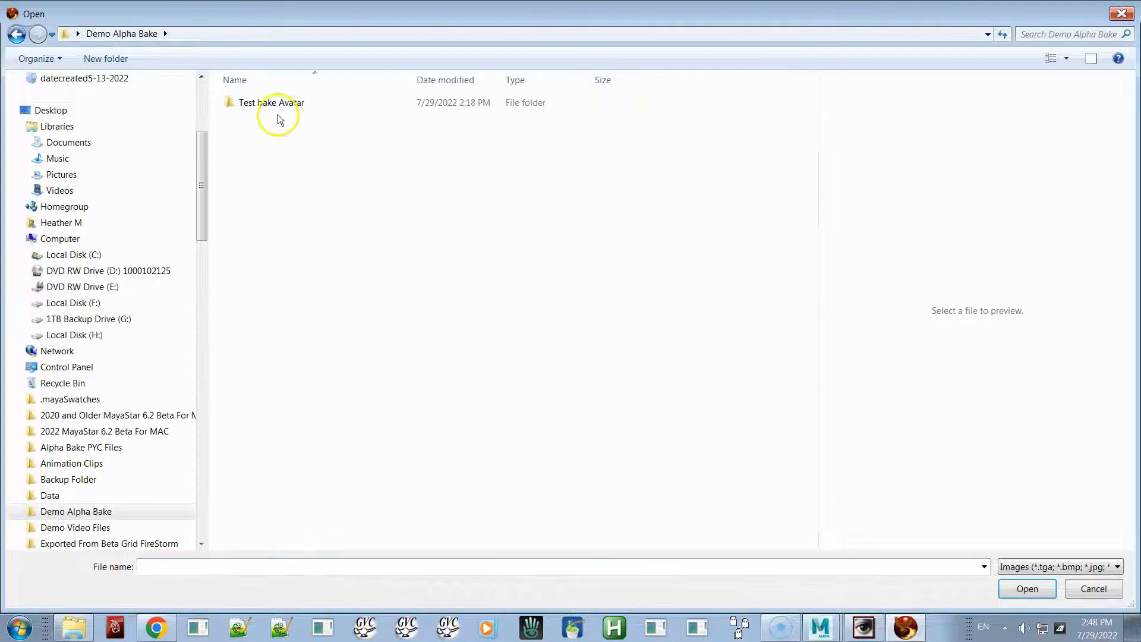
pyautogui.doubleClick(276, 106)
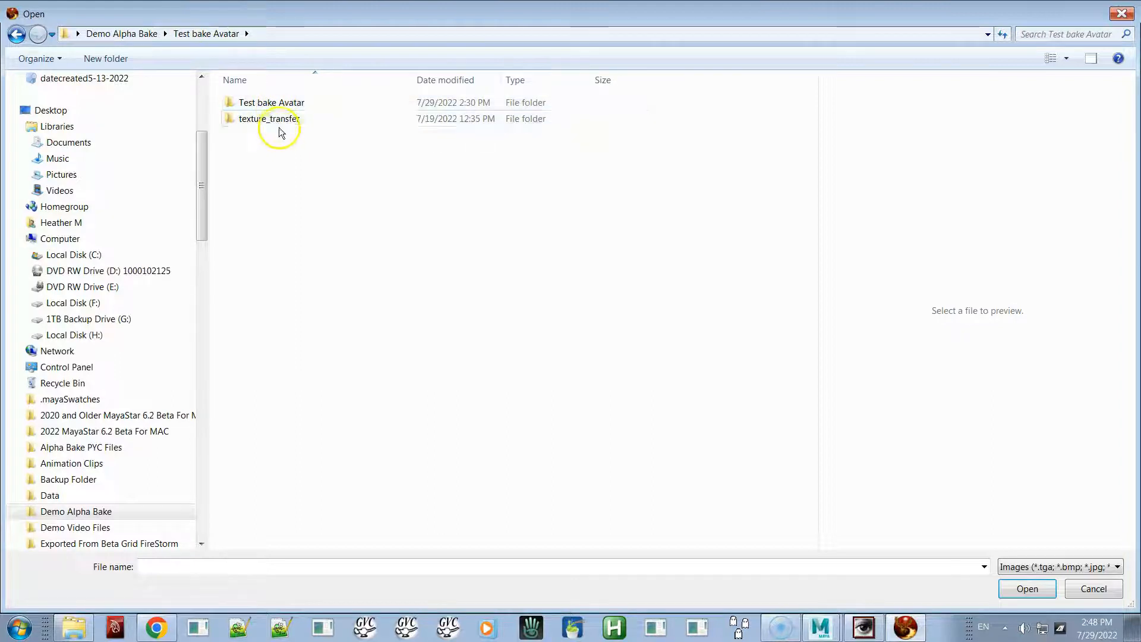
pyautogui.doubleClick(277, 103)
pyautogui.doubleClick(280, 104)
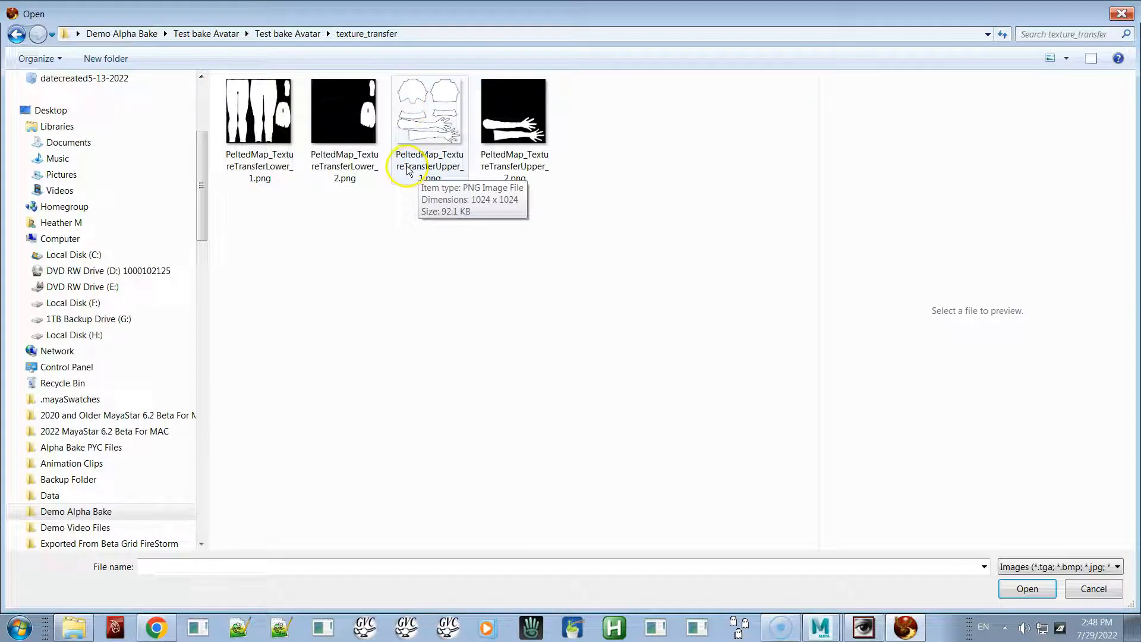
pyautogui.hotkey('alt', 'Tab')
pyautogui.hotkey('alt', 'Tab')
pyautogui.hotkey('alt', 'Tab')
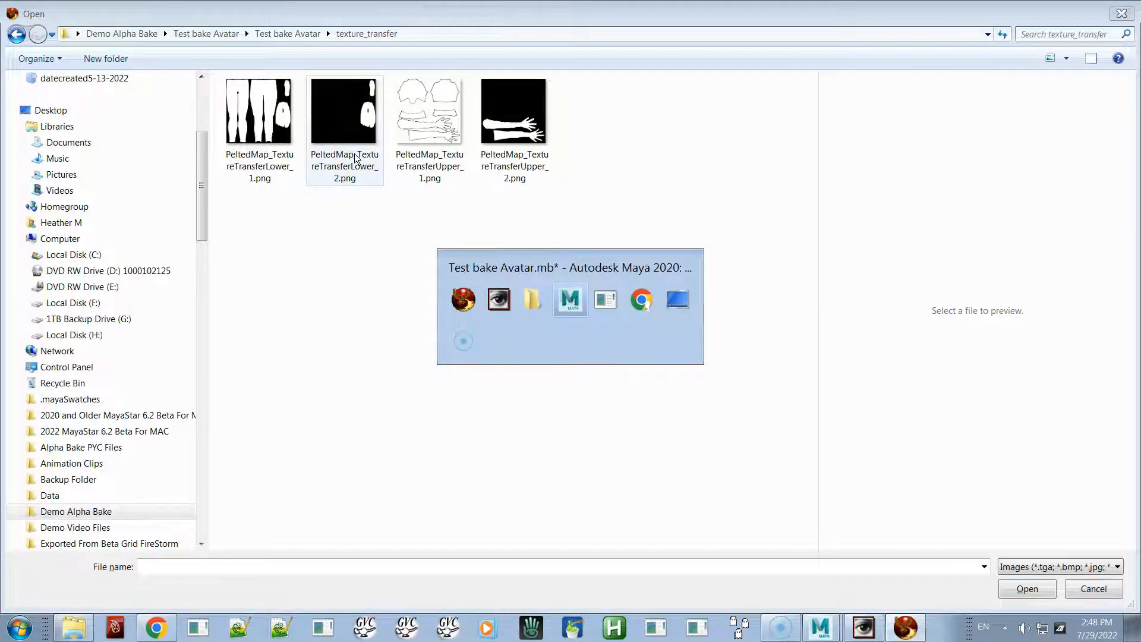
pyautogui.hotkey('alt', 'shift', 'Tab')
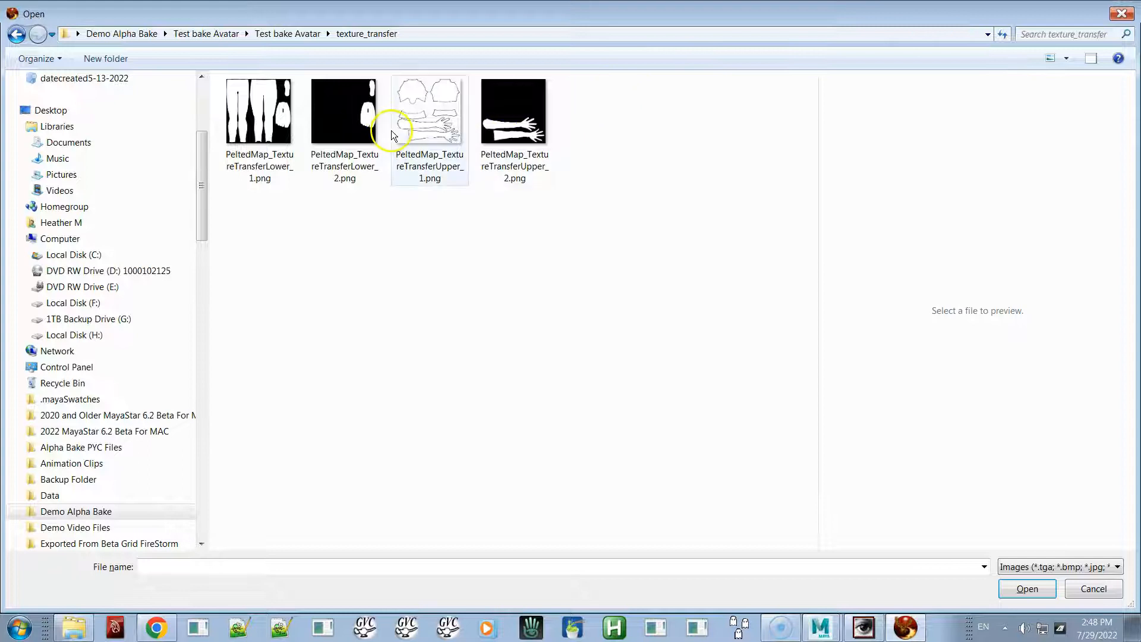
# - Choose PeltedMap_TextureTransferUpper_1.png for the upload and move its upload preview clear of the avatar
pyautogui.click(412, 113)
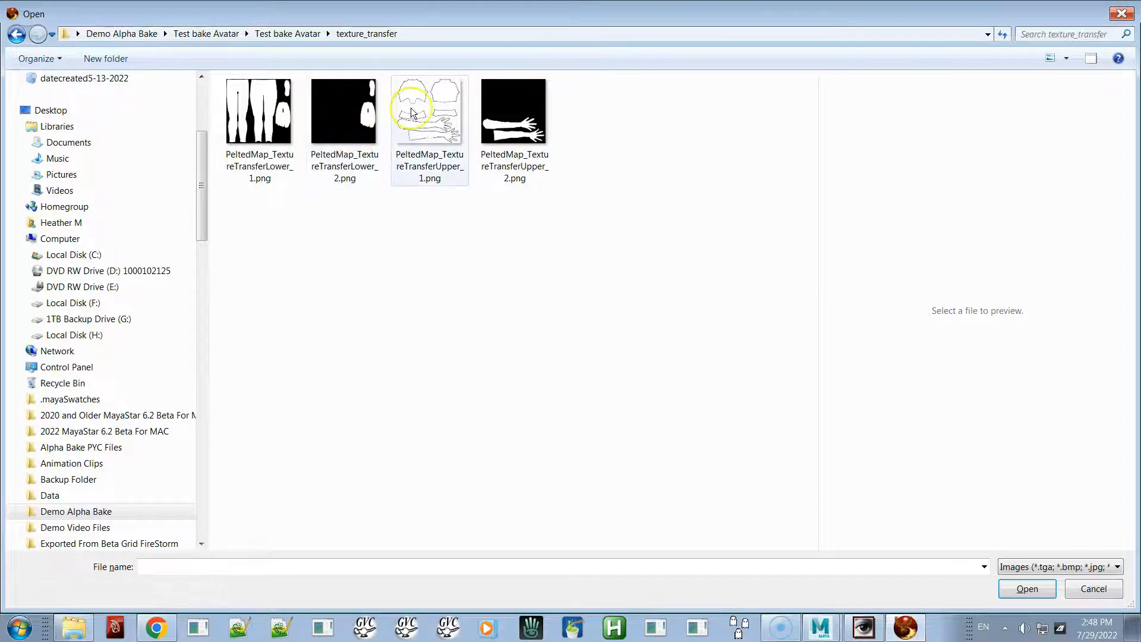
pyautogui.doubleClick(412, 113)
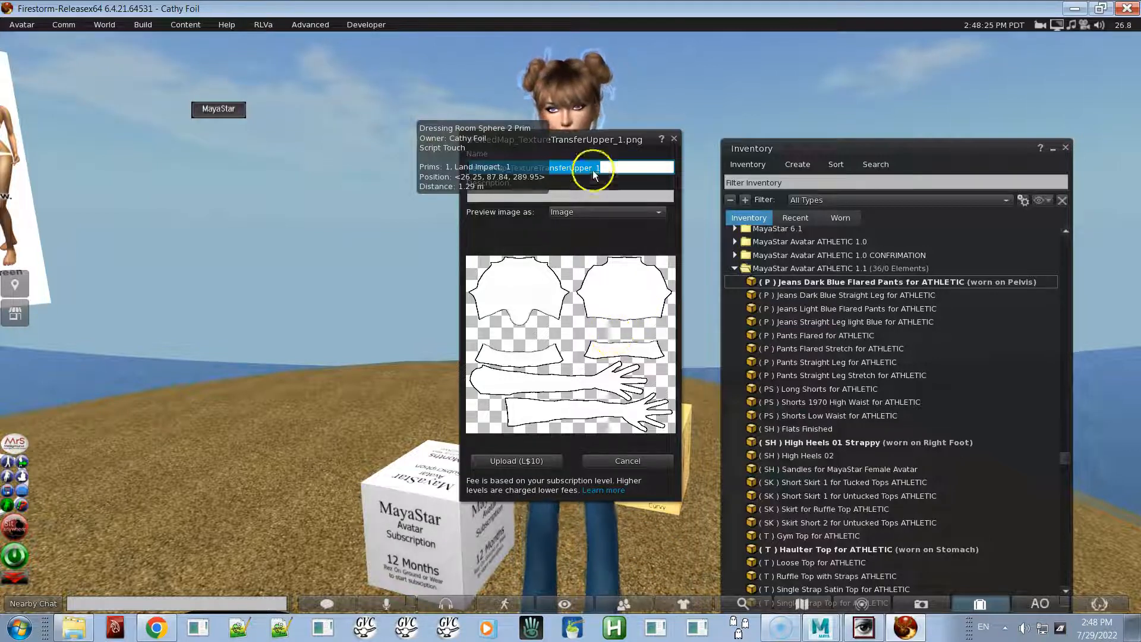
pyautogui.moveTo(594, 135); pyautogui.dragTo(327, 123)
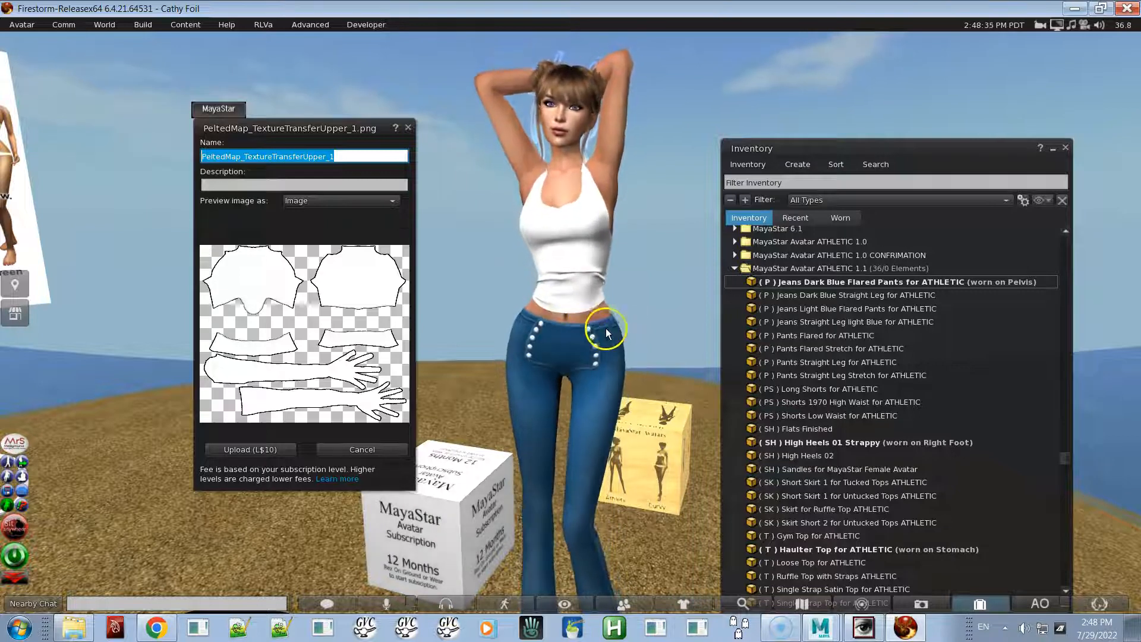
# - Name the upper-body texture "Haulter Top Apha Mask Athletic" and upload it
pyautogui.moveTo(580, 334)
pyautogui.keyDown('alt'); pyautogui.mouseDown()
pyautogui.moveTo(571, 323)
pyautogui.moveTo(502, 318)
pyautogui.moveTo(523, 310)
pyautogui.moveTo(507, 298)
pyautogui.moveTo(454, 330)
pyautogui.moveTo(517, 314)
pyautogui.moveTo(490, 326)
pyautogui.moveTo(571, 323)
pyautogui.mouseUp(); pyautogui.keyUp('alt')
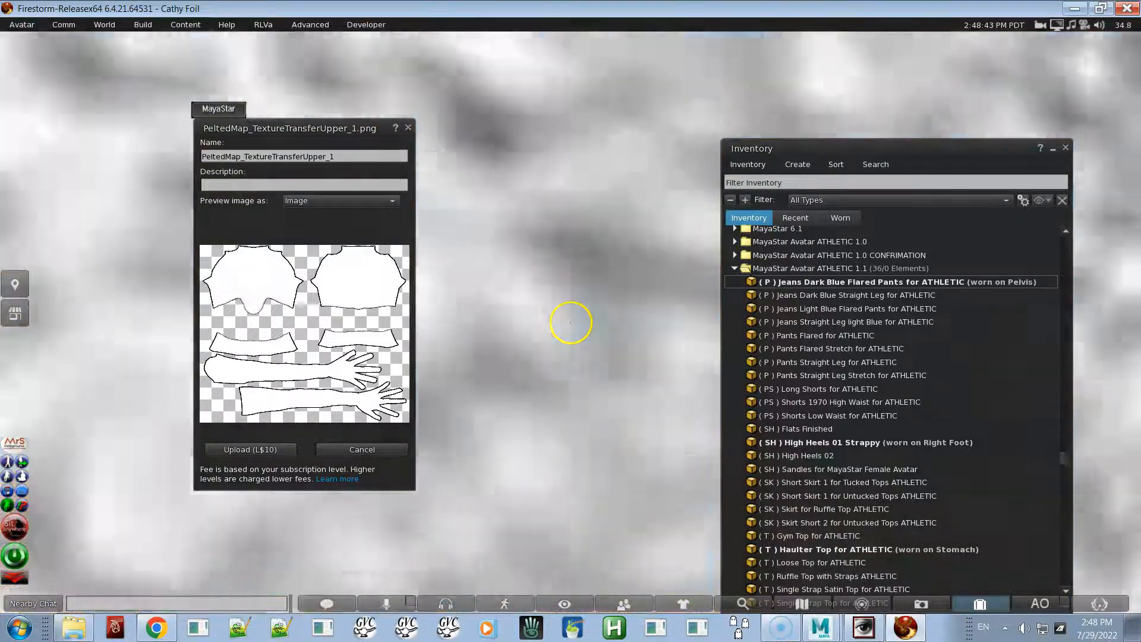
pyautogui.press('Escape')
pyautogui.keyDown('alt'); pyautogui.moveTo(624, 458); pyautogui.dragTo(647, 327); pyautogui.keyUp('alt')
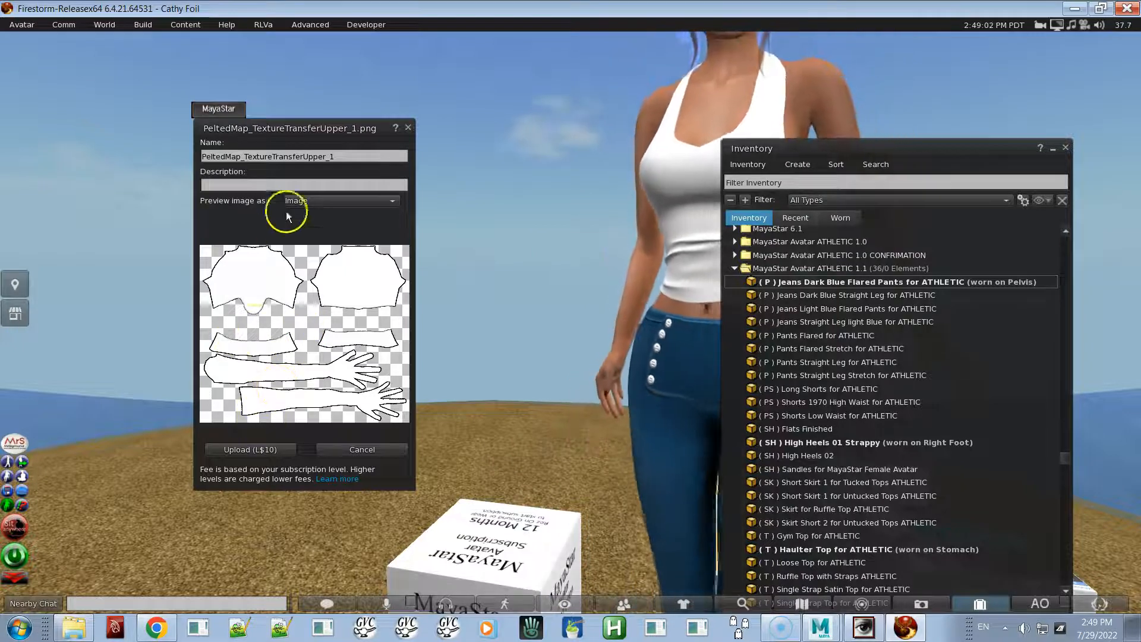
pyautogui.click(333, 156)
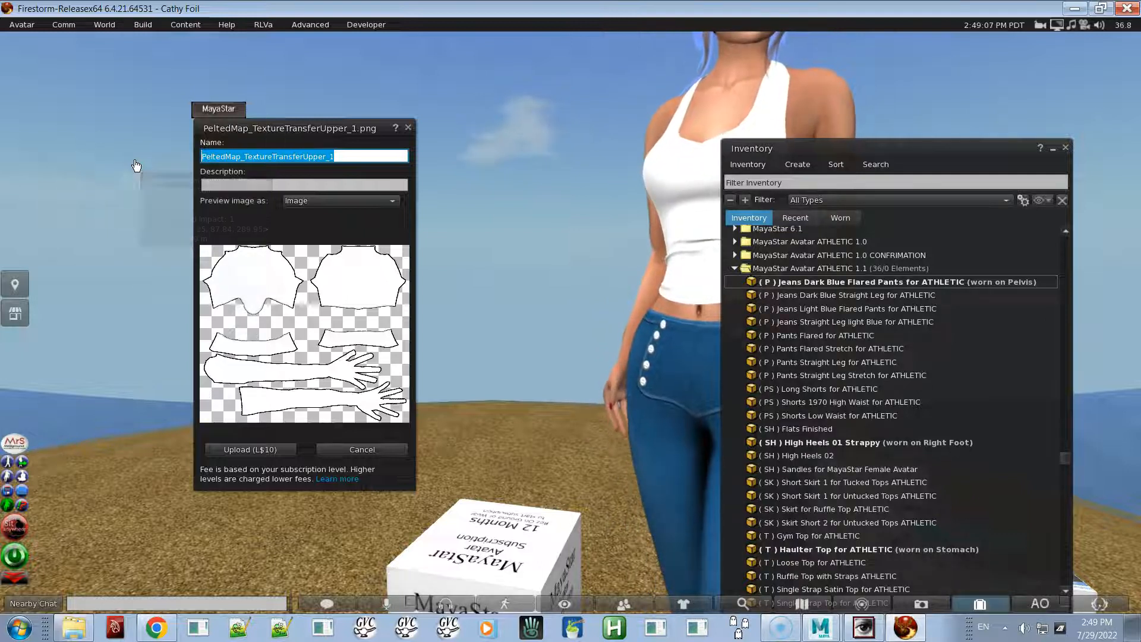
pyautogui.write('Haulter Top Apha Mask')
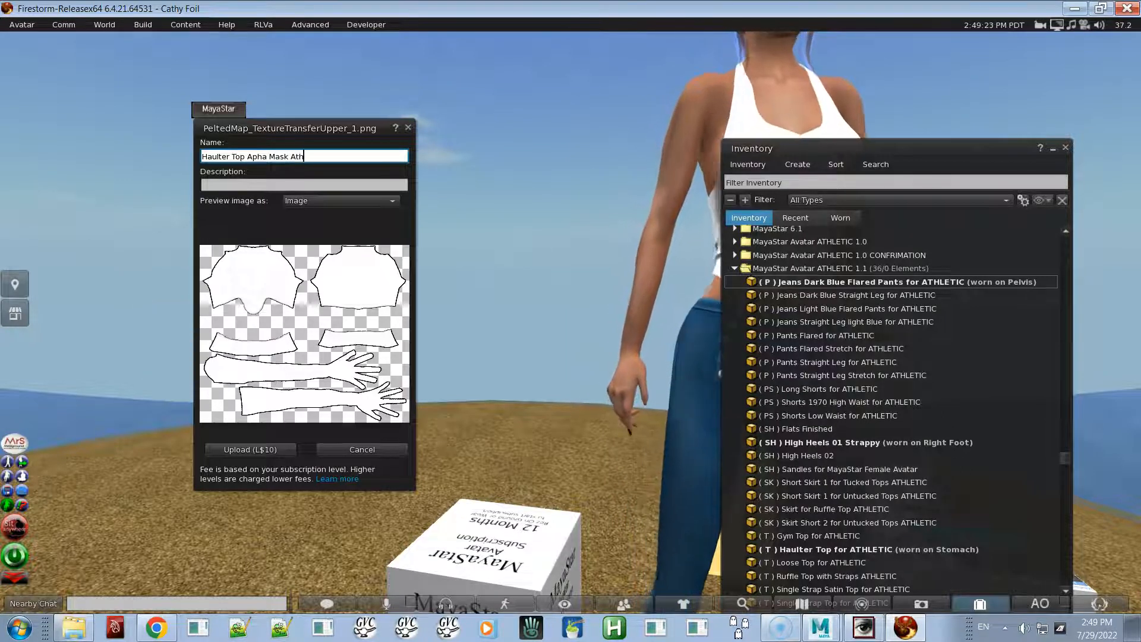
pyautogui.write('Athletic')
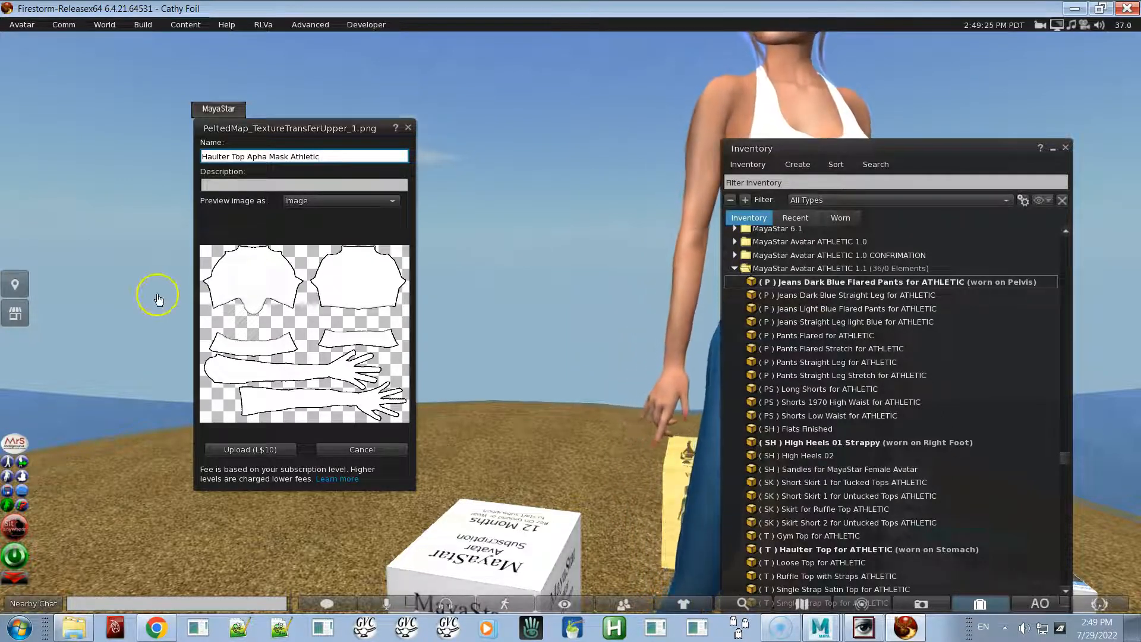
pyautogui.click(227, 450)
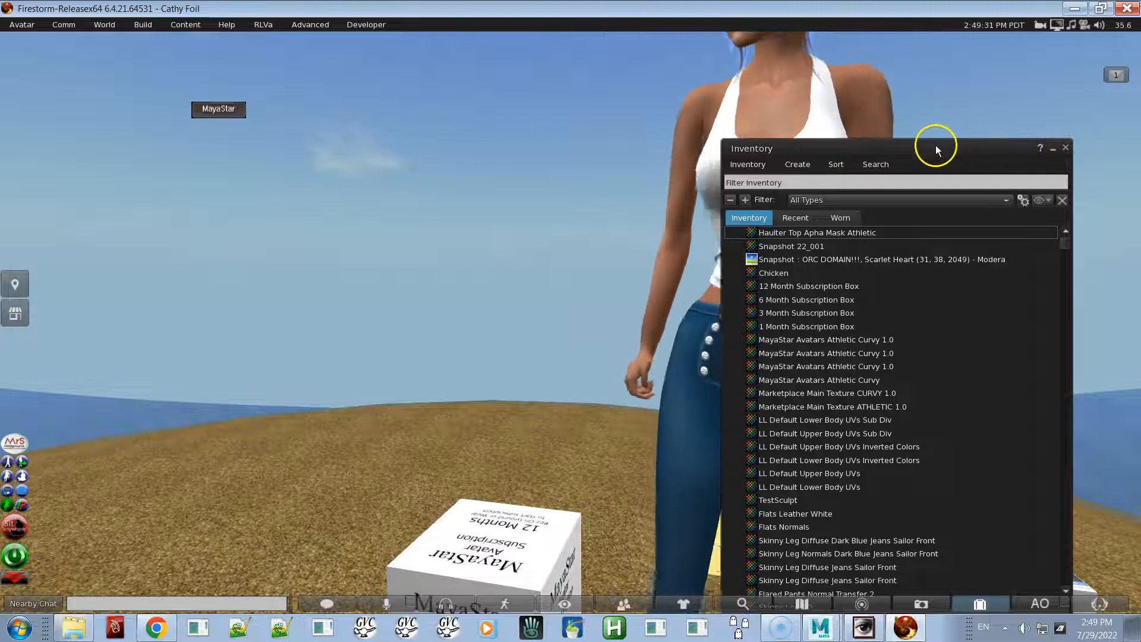
# - Open the uploaded Haulter Top Apha Mask Athletic texture from the inventory and place its preview beside the inventory
pyautogui.moveTo(936, 145); pyautogui.dragTo(974, 144)
pyautogui.doubleClick(866, 232)
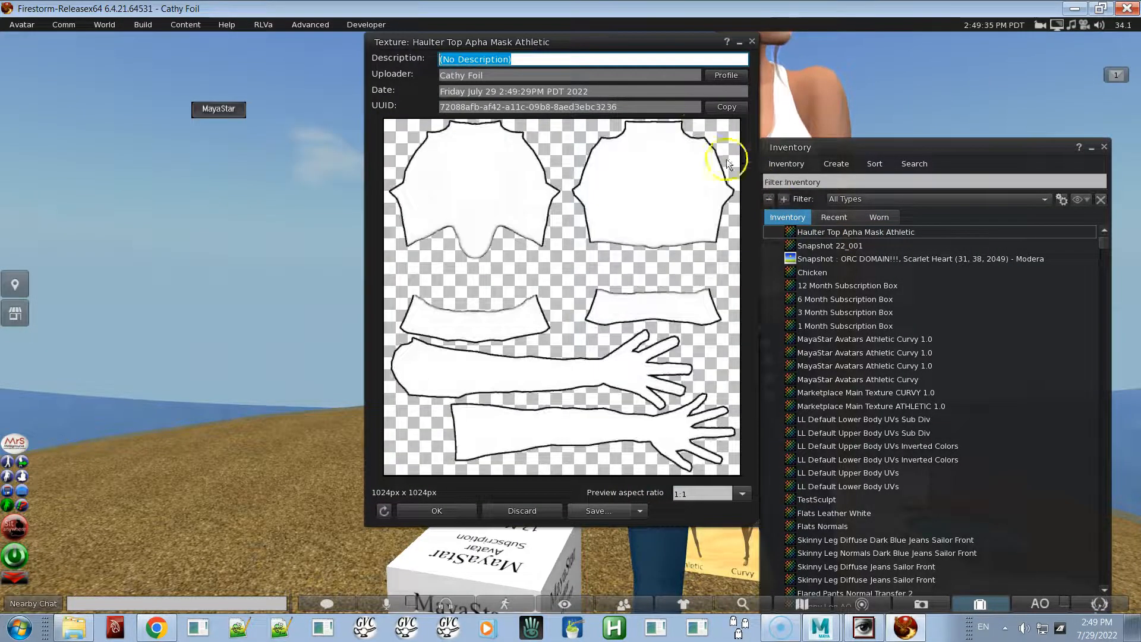
pyautogui.moveTo(677, 52); pyautogui.dragTo(561, 142)
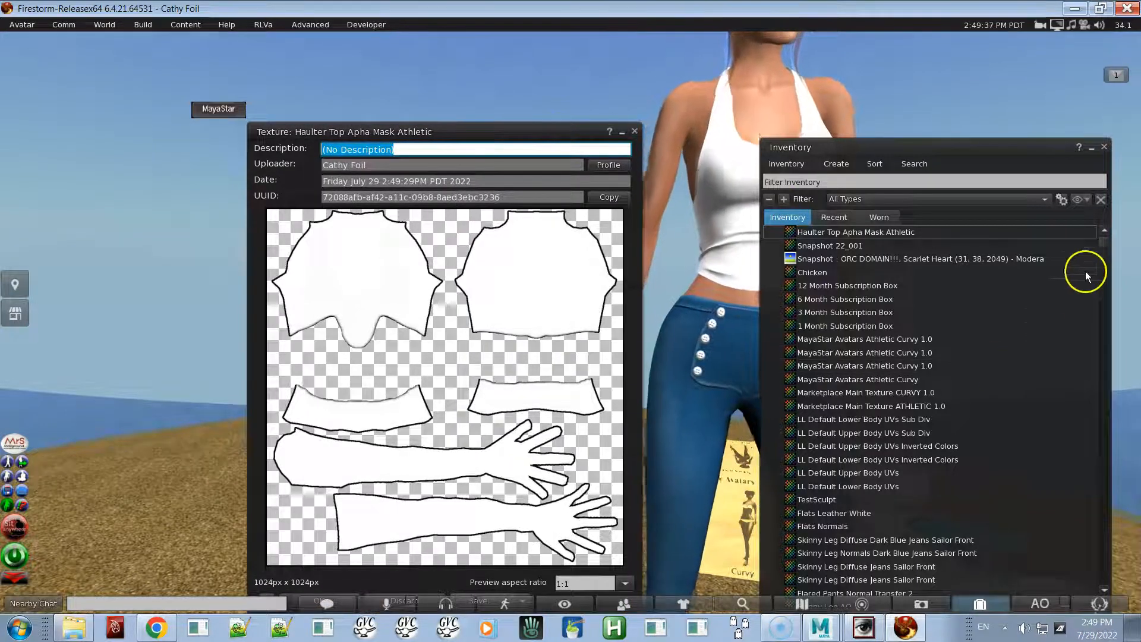
# - Arrange the texture preview and the inventory around the avatar, leaving her head, torso and hips in clear view
pyautogui.scroll(8, 1103, 241)
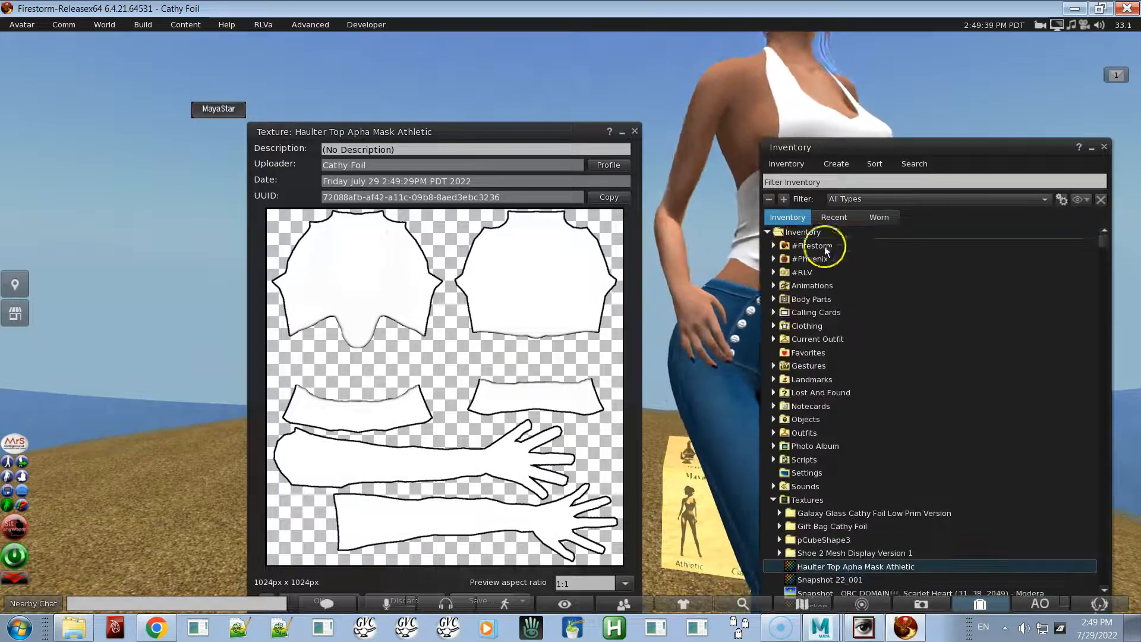
pyautogui.keyDown('alt'); pyautogui.moveTo(715, 310); pyautogui.dragTo(571, 324); pyautogui.keyUp('alt')
pyautogui.moveTo(849, 146); pyautogui.dragTo(893, 136)
pyautogui.moveTo(517, 132); pyautogui.dragTo(115, 200)
pyautogui.keyDown('alt'); pyautogui.moveTo(543, 316); pyautogui.dragTo(572, 321); pyautogui.keyUp('alt')
pyautogui.keyDown('alt'); pyautogui.moveTo(597, 264); pyautogui.dragTo(570, 322); pyautogui.keyUp('alt')
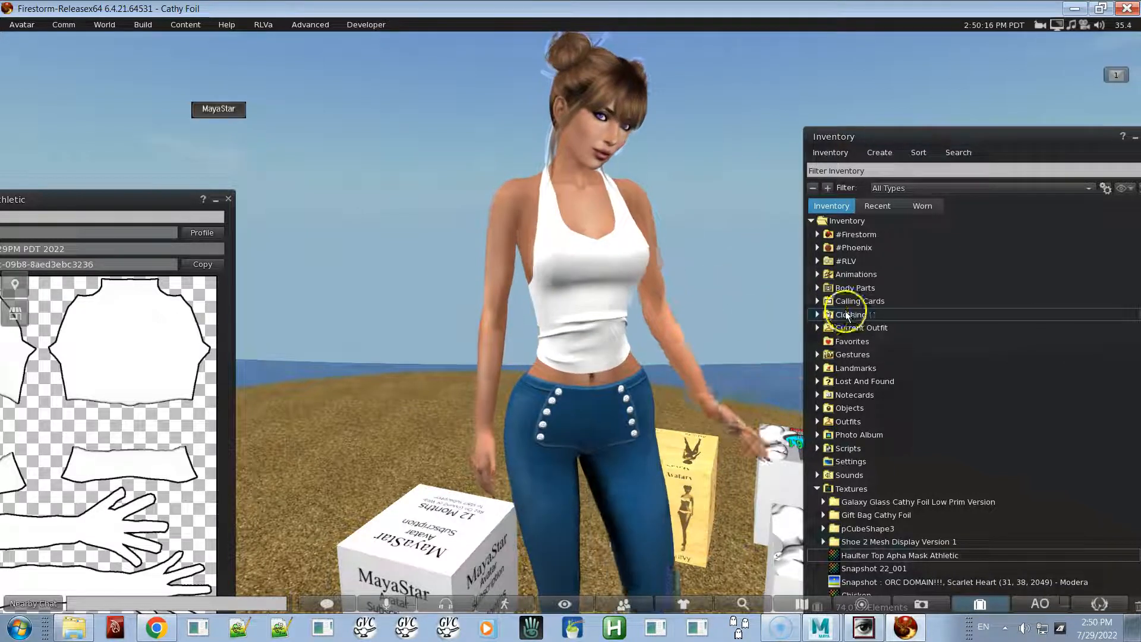
# - Create a new alpha mask clothing item in the inventory's Clothing folder
pyautogui.click(820, 314)
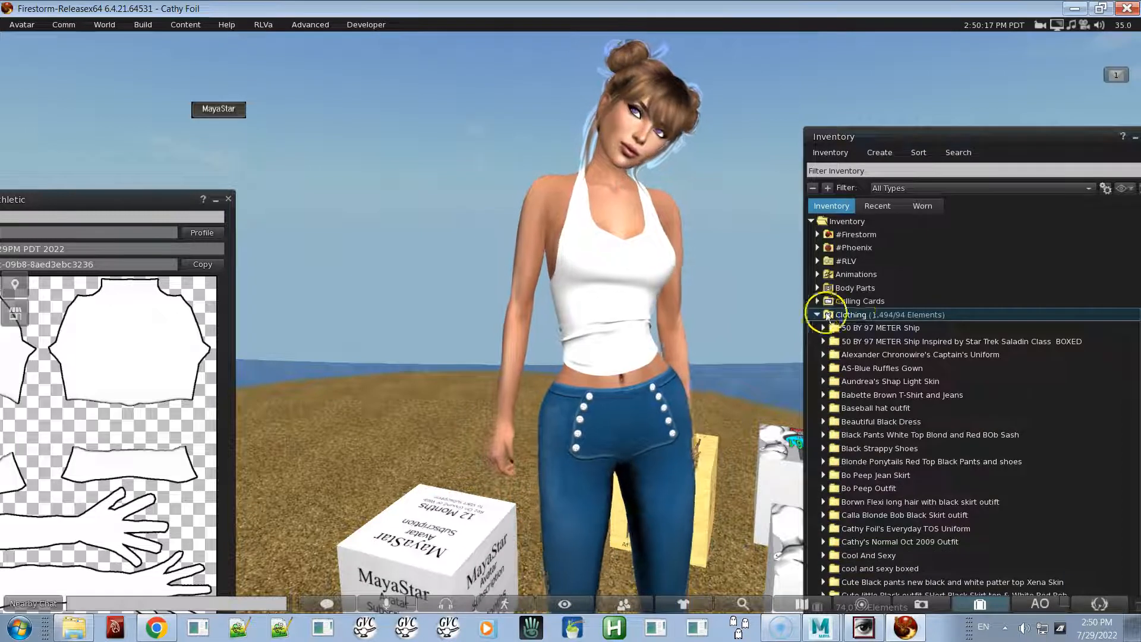
pyautogui.rightClick(857, 315)
pyautogui.click(897, 383)
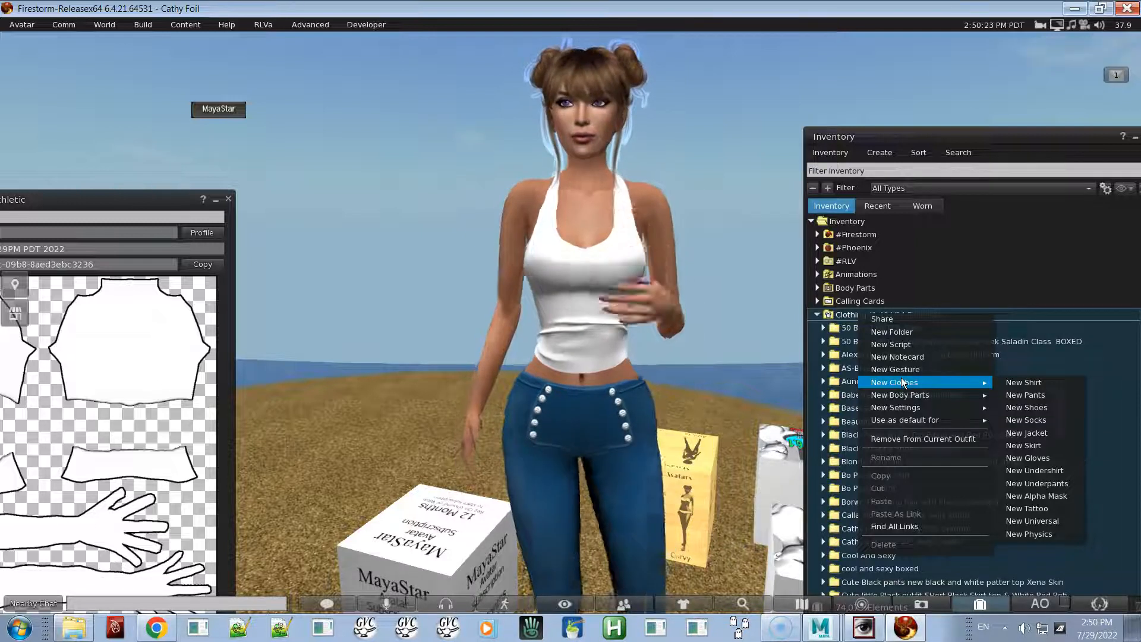
pyautogui.click(1047, 409)
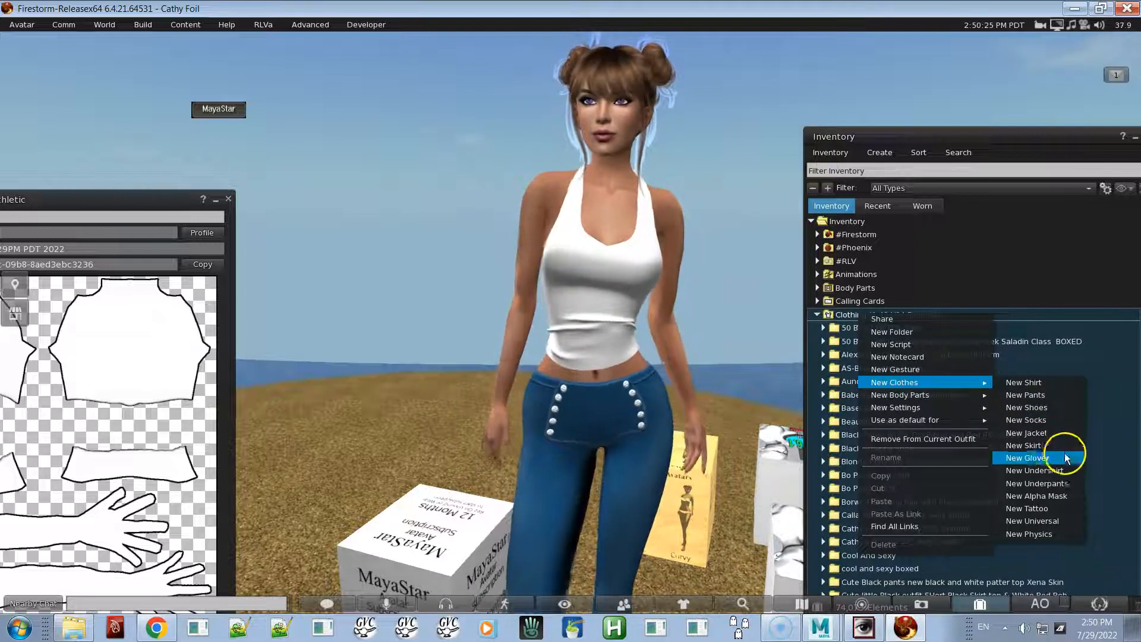
pyautogui.click(1046, 498)
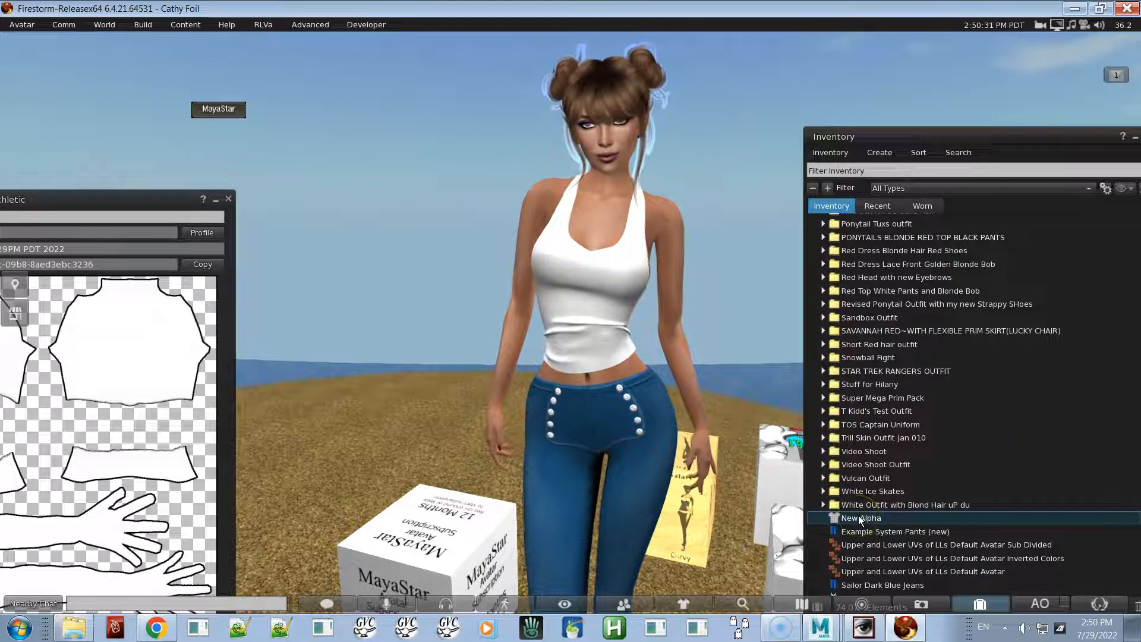
# - Rename the new alpha item in the Clothing folder as "Haulter Top Alpha for Athletic"
pyautogui.rightClick(861, 520)
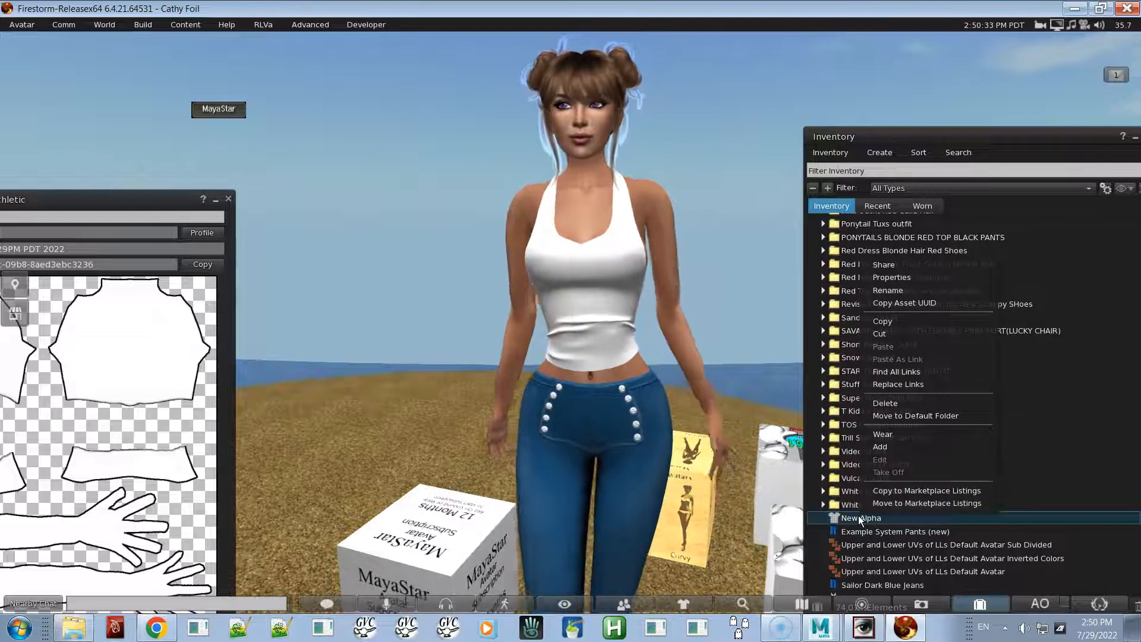
pyautogui.click(888, 290)
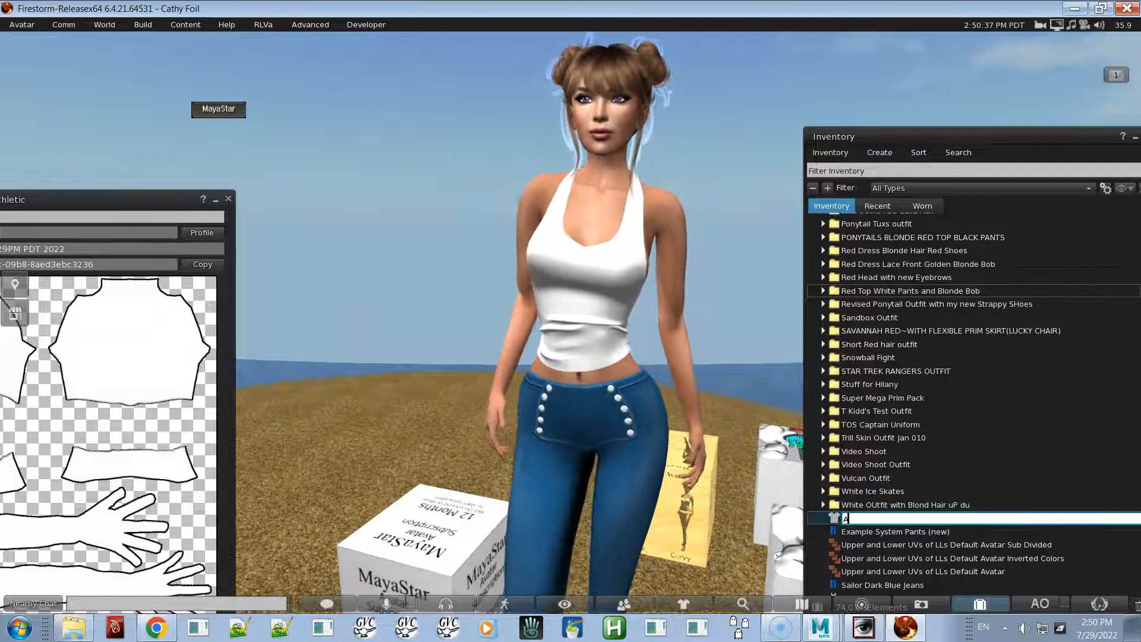
pyautogui.write('Hau')
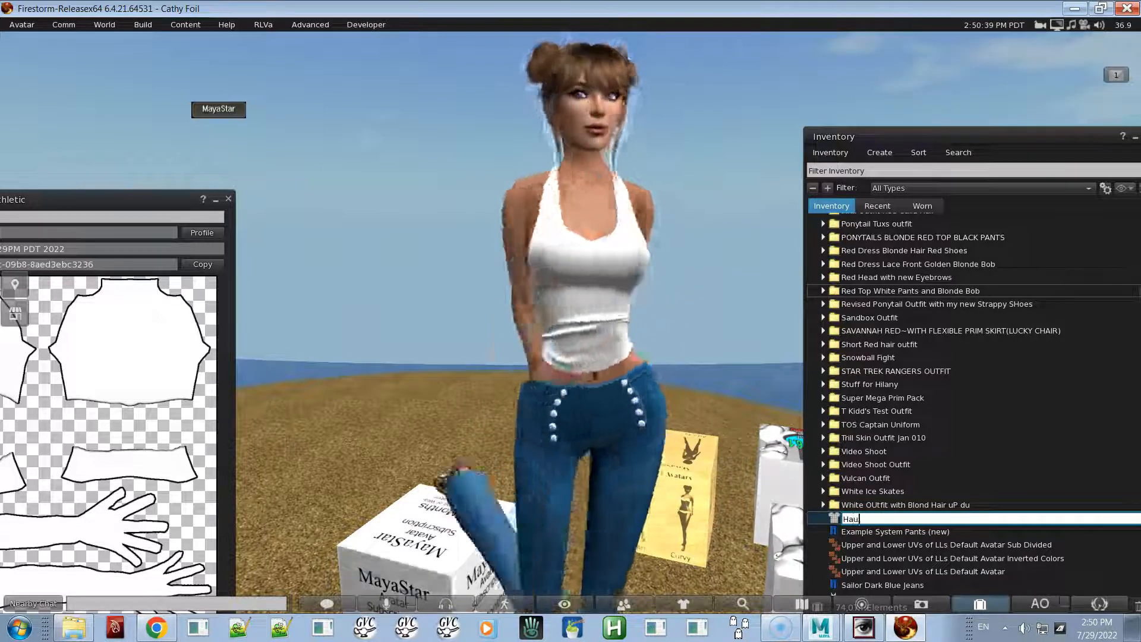
pyautogui.write('lter Top Ap')
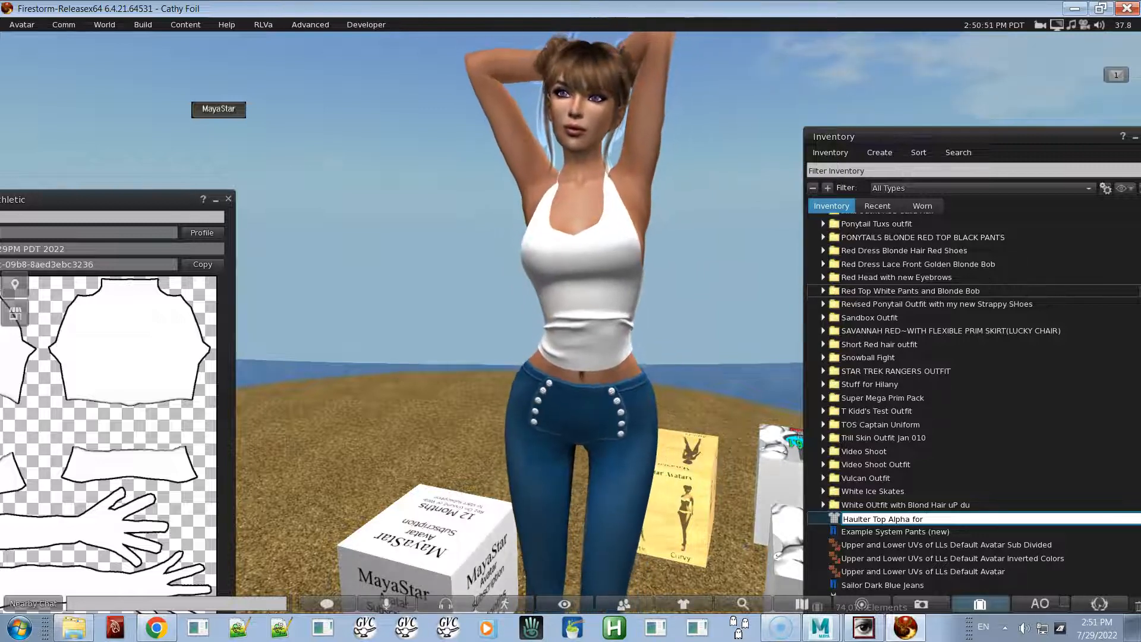
pyautogui.write('thletic')
pyautogui.press('Return')
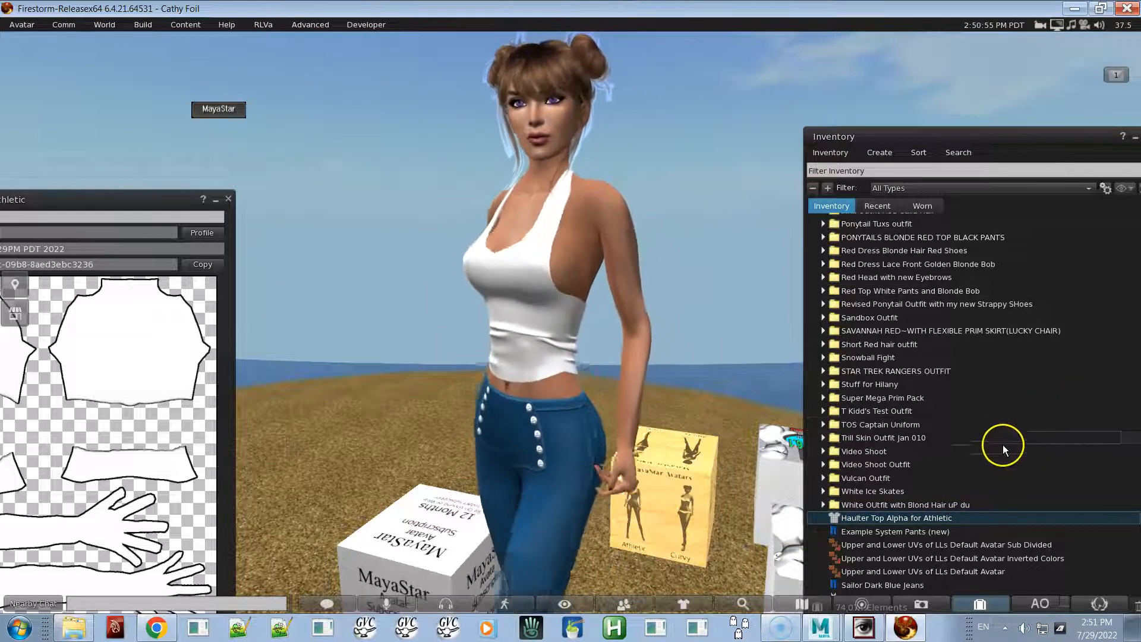
# - Add the Haulter Top Alpha for Athletic to the avatar's worn items and open it for editing
pyautogui.rightClick(896, 519)
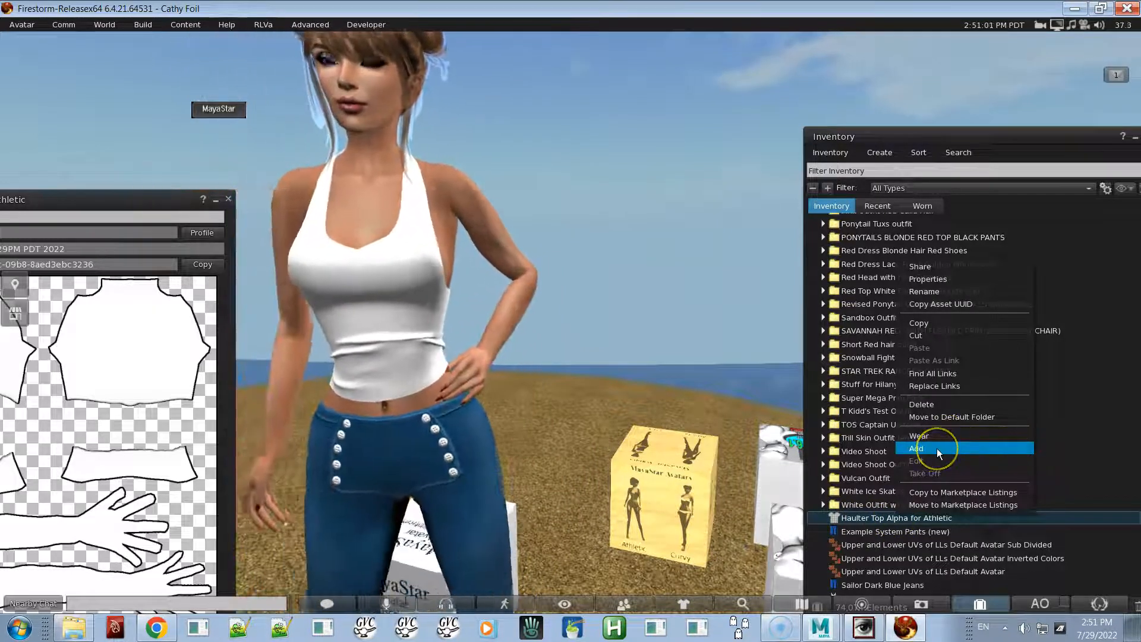
pyautogui.click(937, 448)
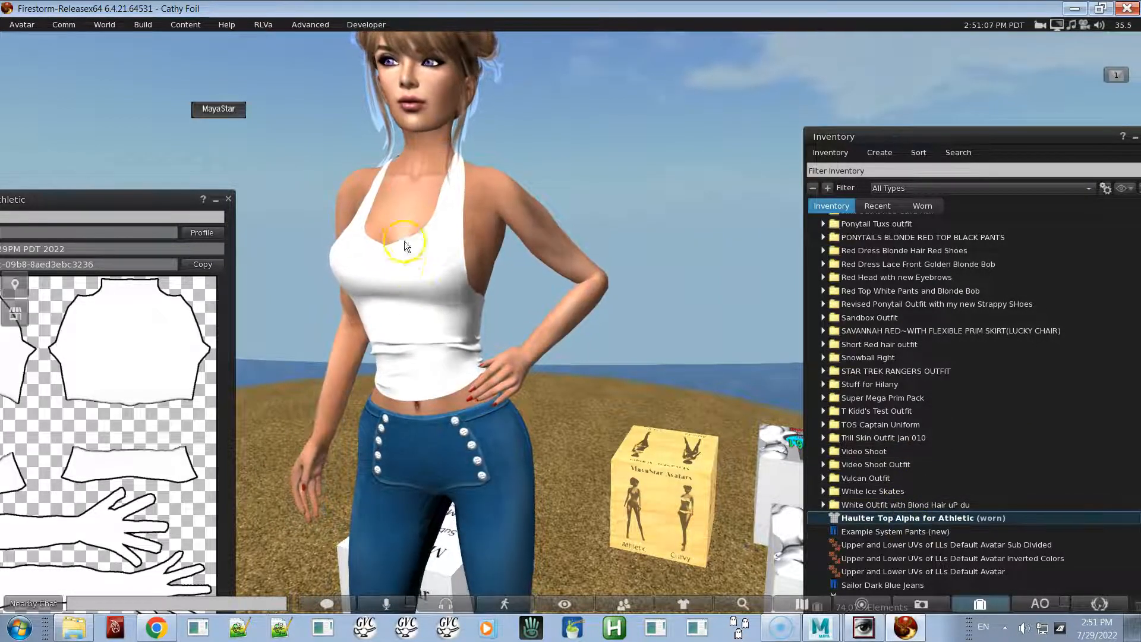
pyautogui.rightClick(915, 524)
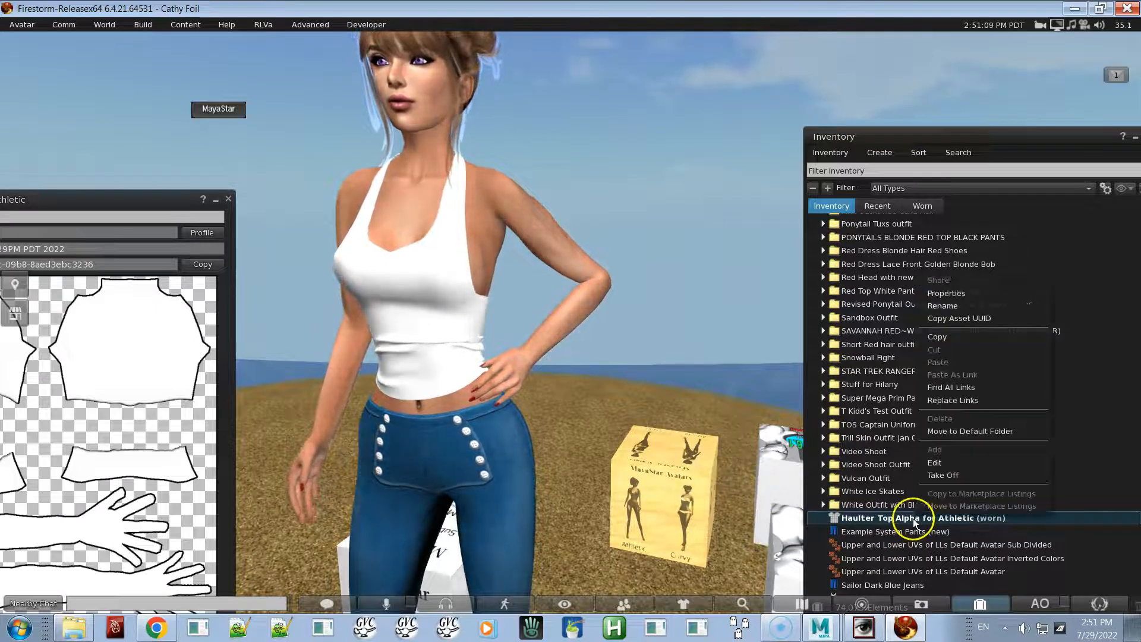
pyautogui.click(947, 465)
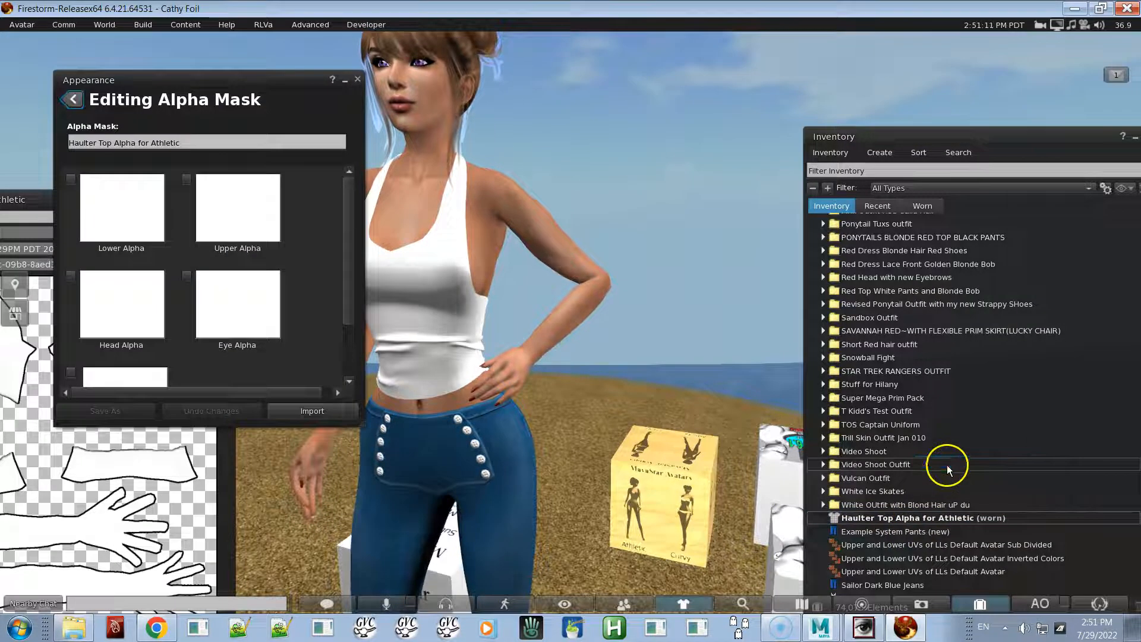
# - Place the alpha mask editor beside the texture preview and assign the Haulter Top Apha Mask Athletic texture to Upper Alpha
pyautogui.moveTo(266, 78); pyautogui.dragTo(827, 144)
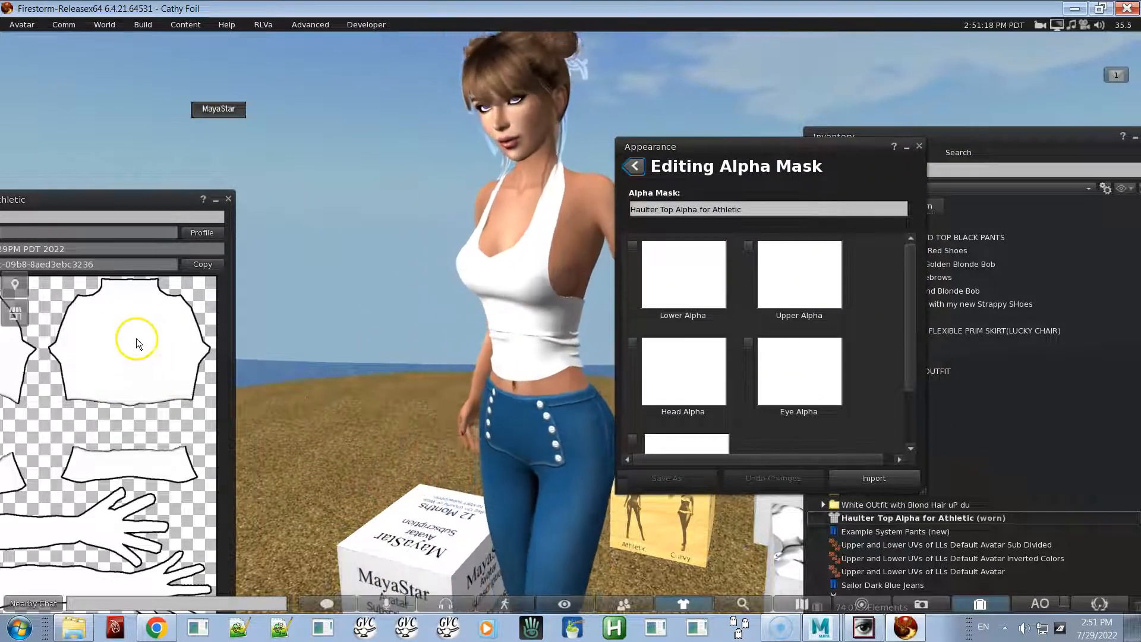
pyautogui.moveTo(107, 196); pyautogui.dragTo(182, 185)
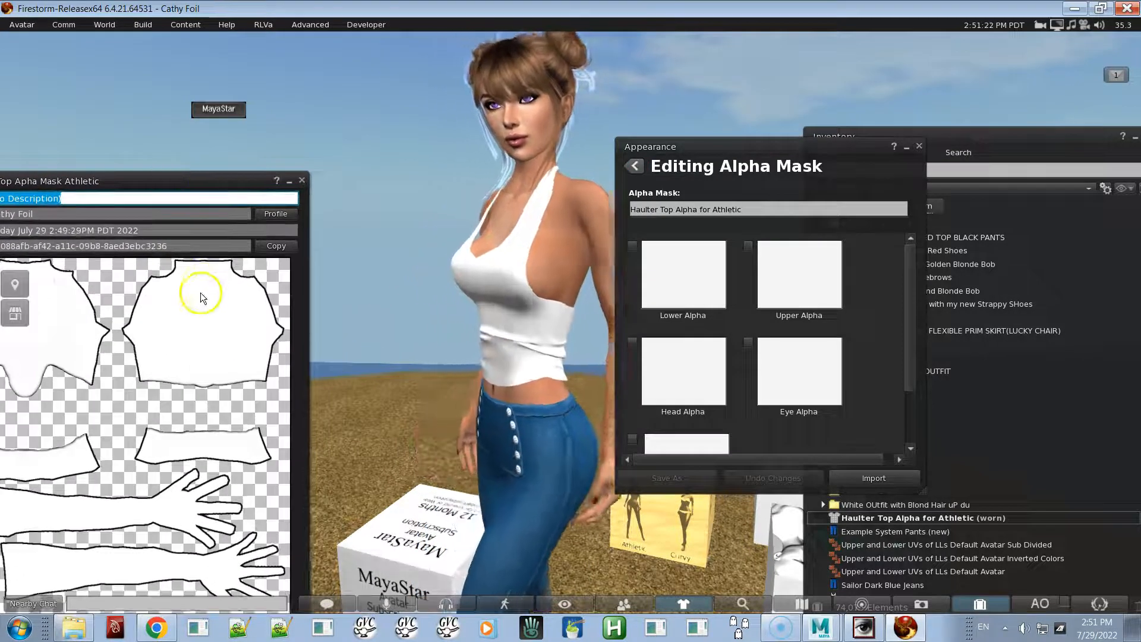
pyautogui.moveTo(782, 311); pyautogui.dragTo(796, 294)
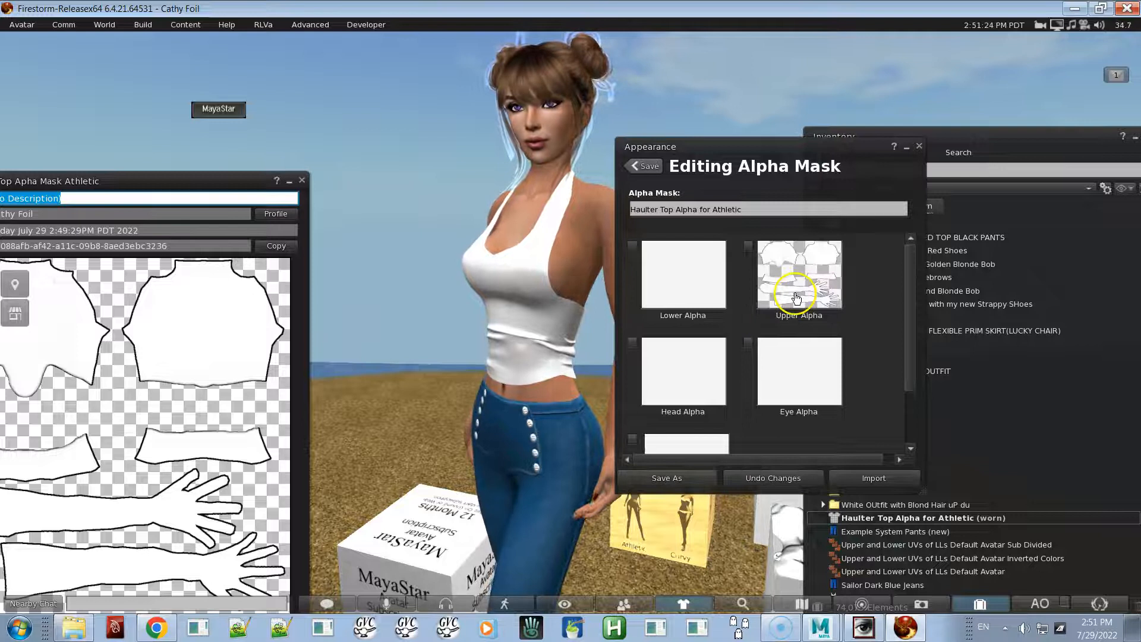
# - Switch full transparency on and off for Upper Alpha and Lower Alpha, and look through the remaining alpha slots
pyautogui.click(748, 245)
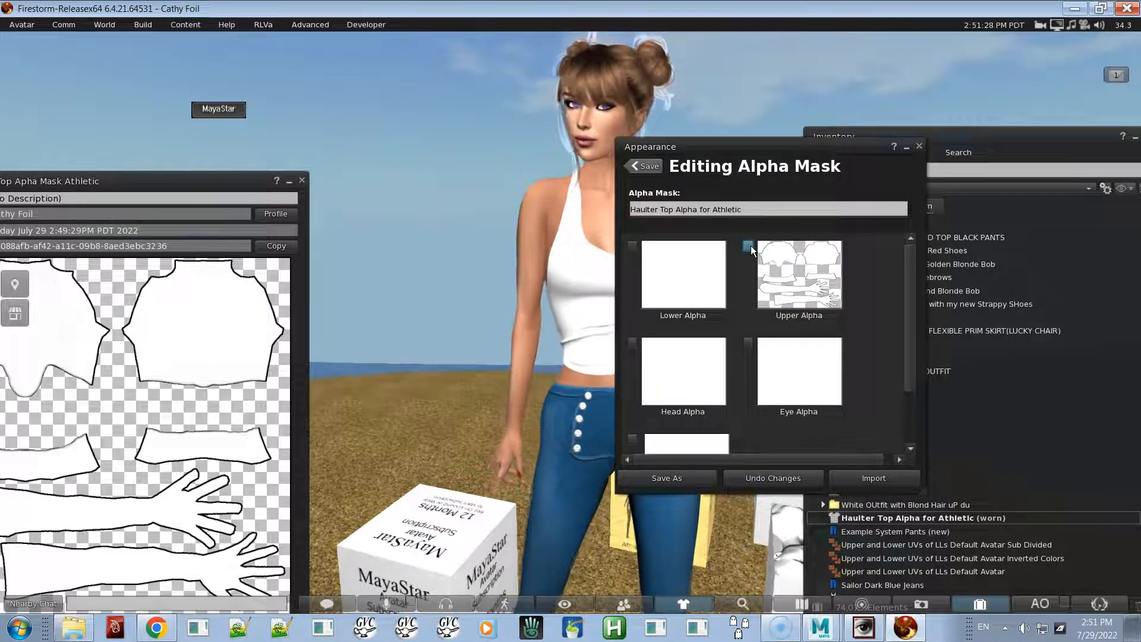
pyautogui.click(749, 245)
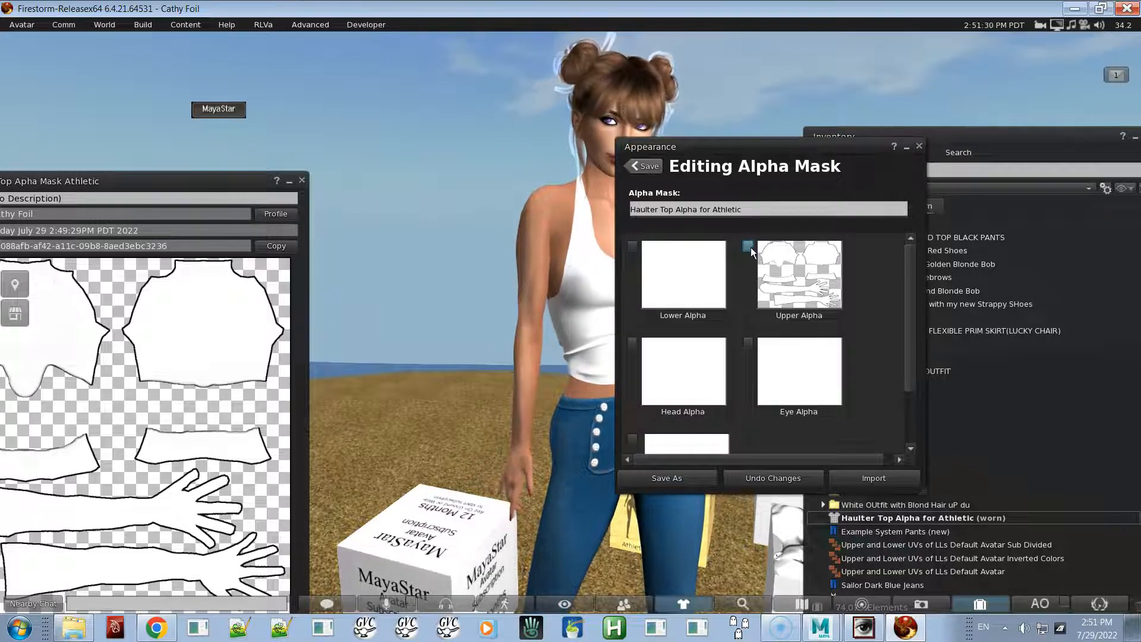
pyautogui.click(633, 247)
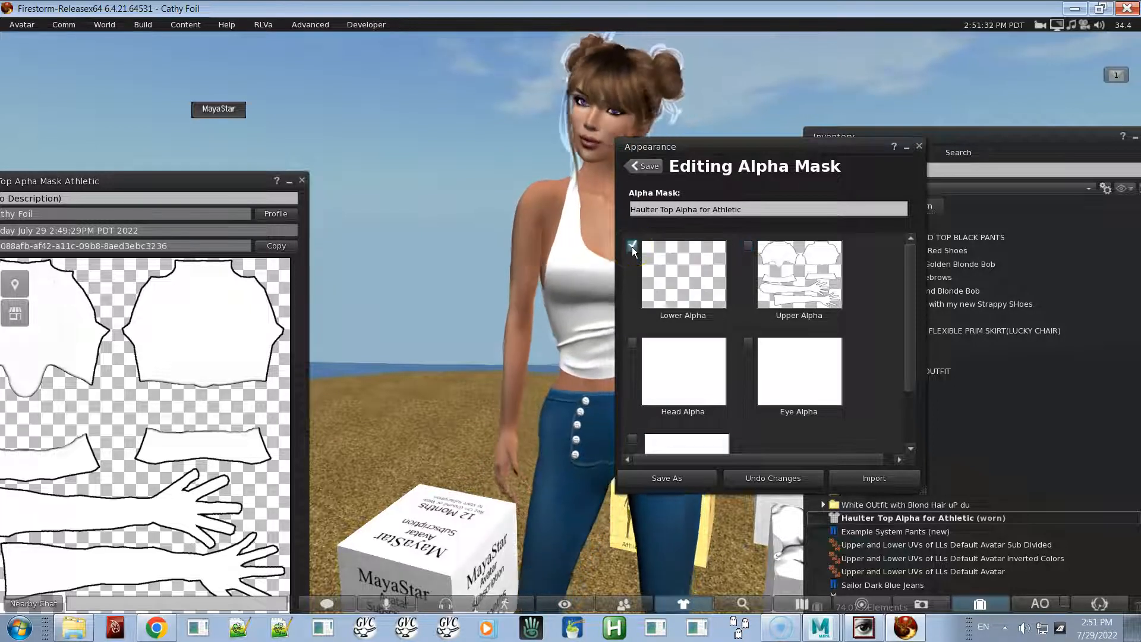
pyautogui.click(633, 247)
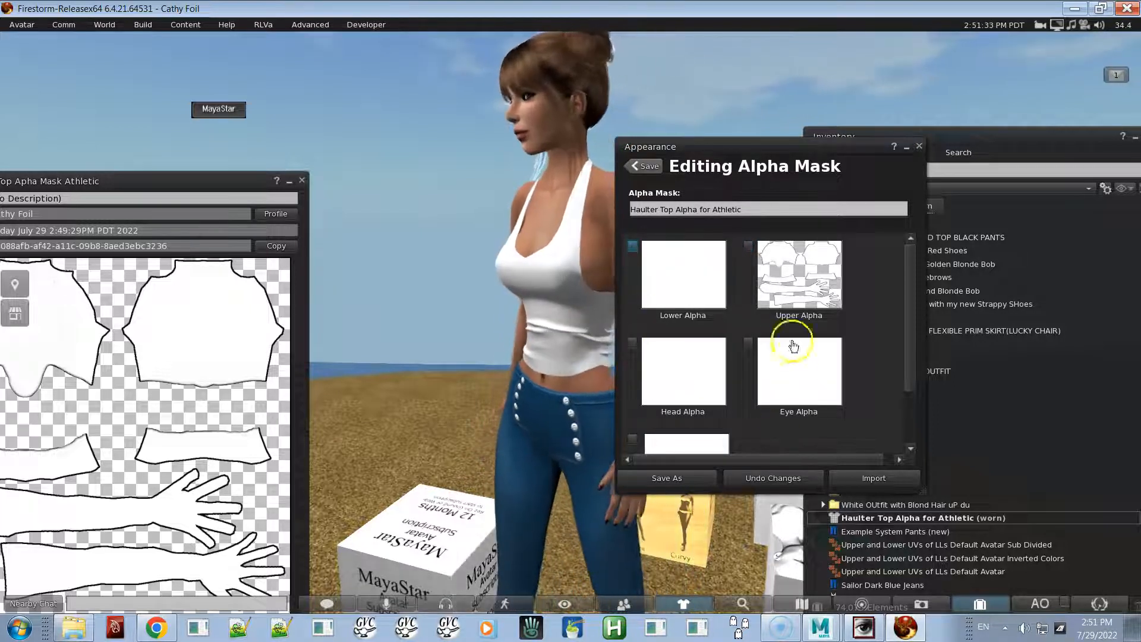
pyautogui.scroll(-3, 690, 343)
pyautogui.scroll(3, 686, 338)
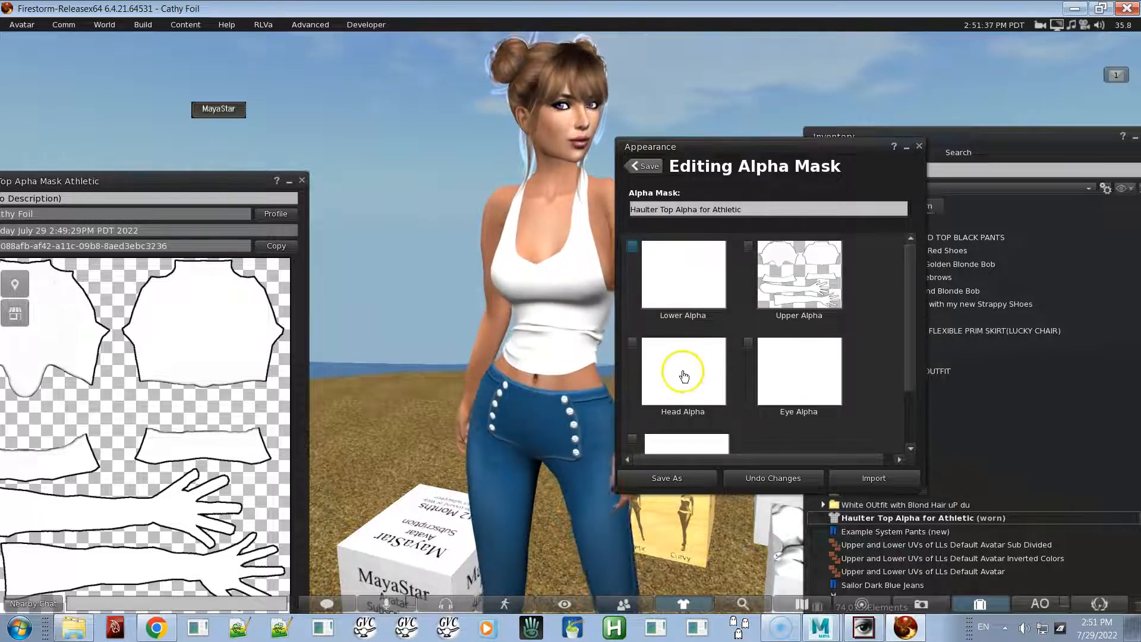
# - Bring the avatar's bare legs into view and switch the Lower Alpha's full transparency on and off to test it
pyautogui.keyDown('alt'); pyautogui.moveTo(594, 377); pyautogui.dragTo(523, 373); pyautogui.keyUp('alt')
pyautogui.keyDown('ctrl'); pyautogui.keyDown('alt'); pyautogui.moveTo(462, 412); pyautogui.dragTo(571, 322); pyautogui.keyUp('alt'); pyautogui.keyUp('ctrl')
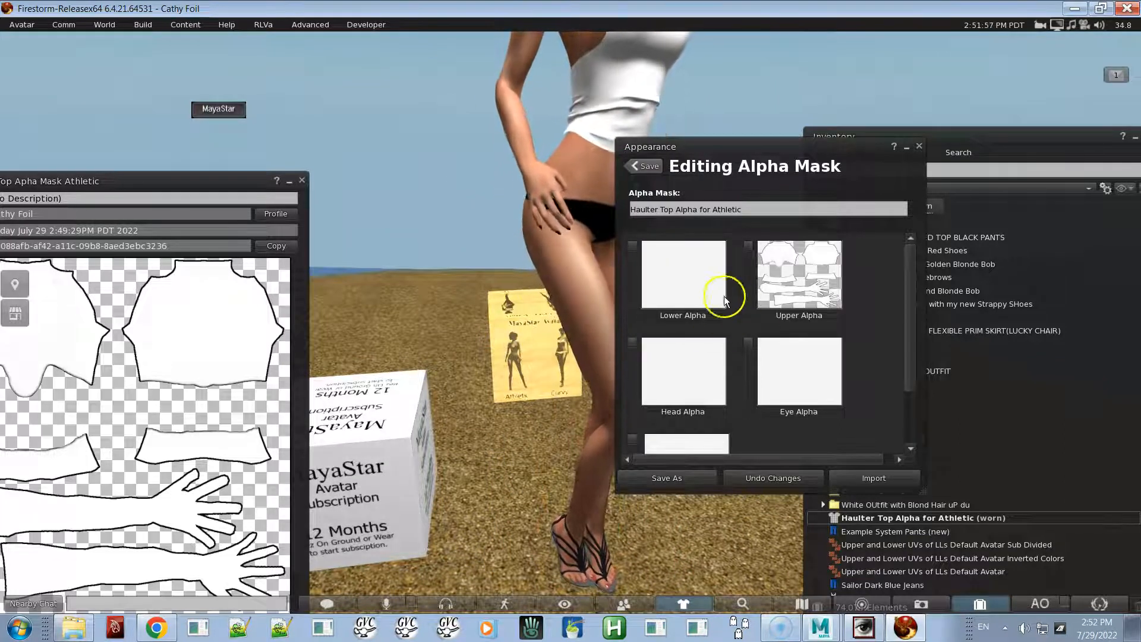
pyautogui.click(632, 245)
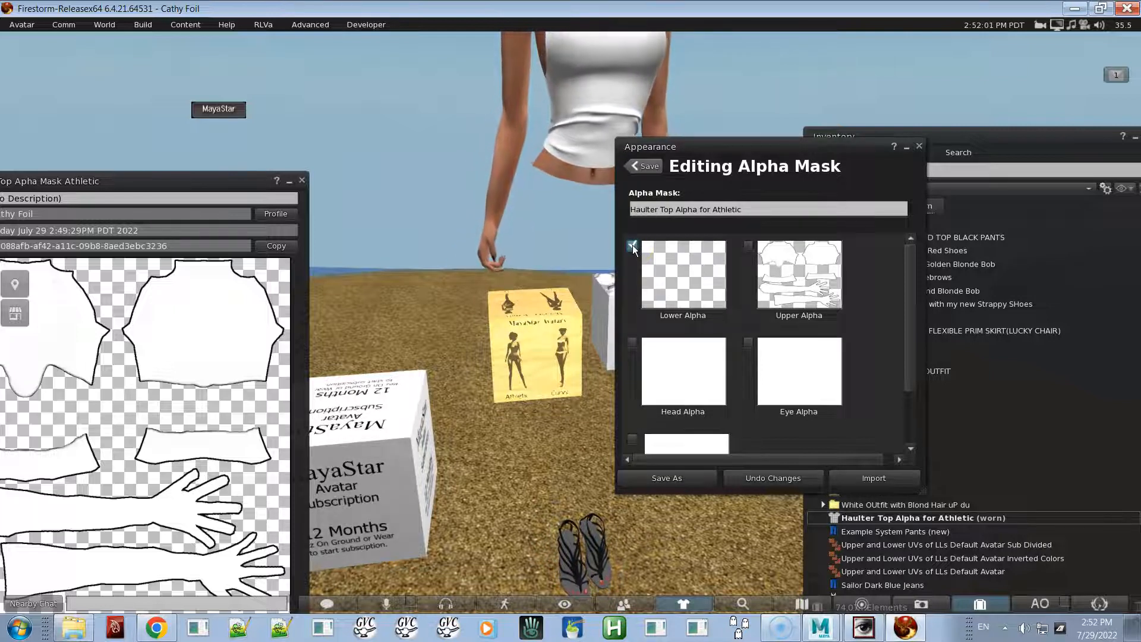
pyautogui.click(632, 245)
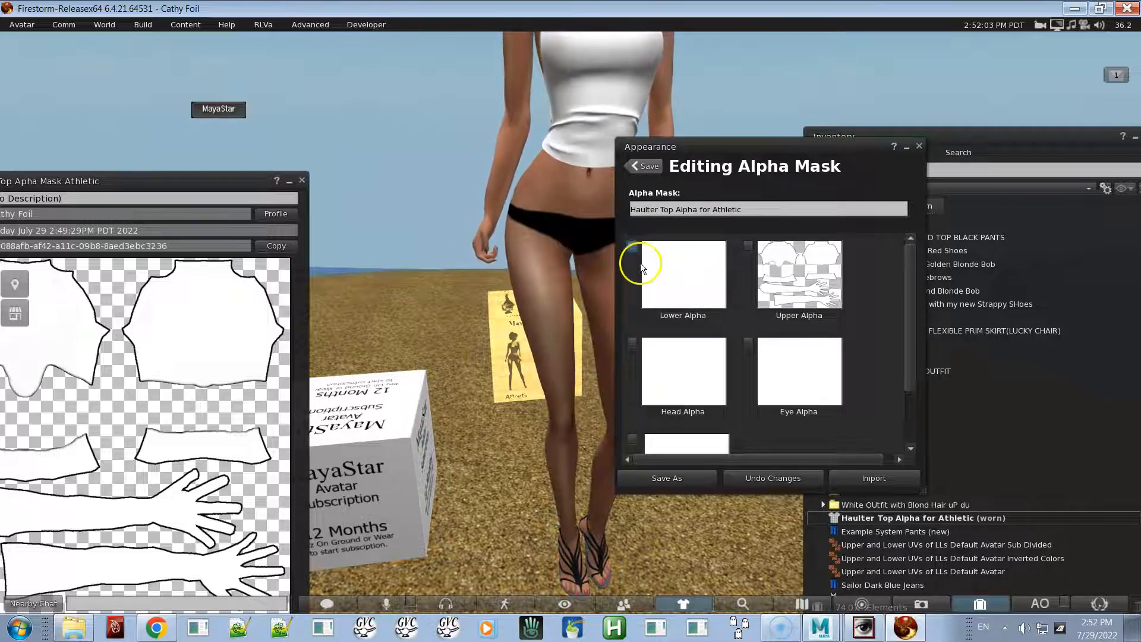
# - Save the edited alpha mask and close the Appearance window, with the avatar's upper body in view
pyautogui.keyDown('alt'); pyautogui.moveTo(586, 181); pyautogui.dragTo(573, 321); pyautogui.keyUp('alt')
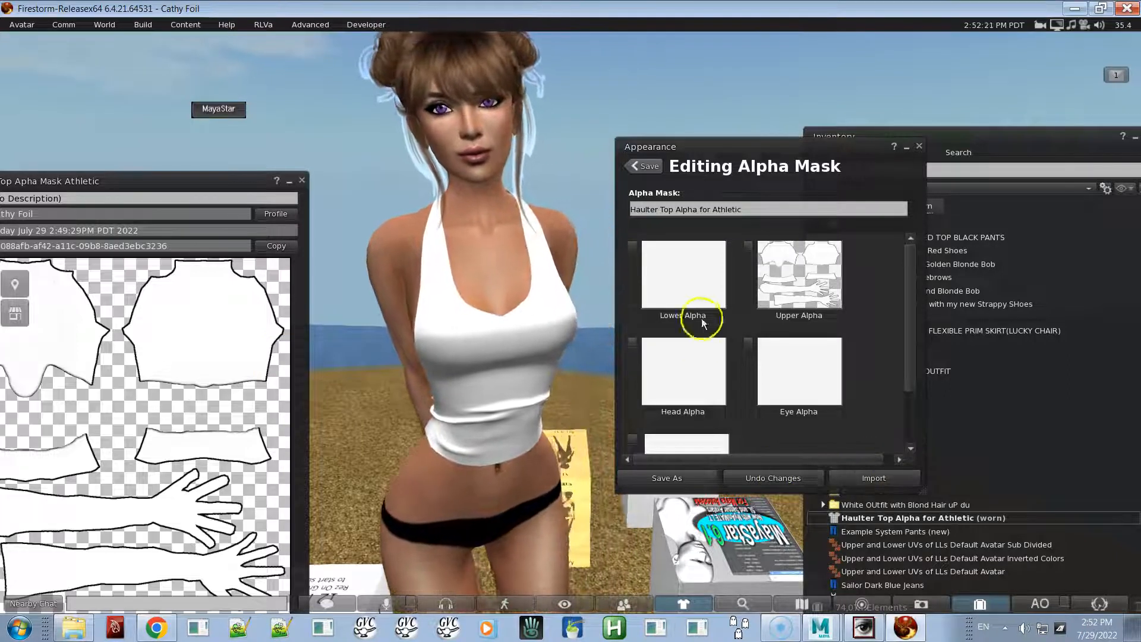
pyautogui.click(637, 164)
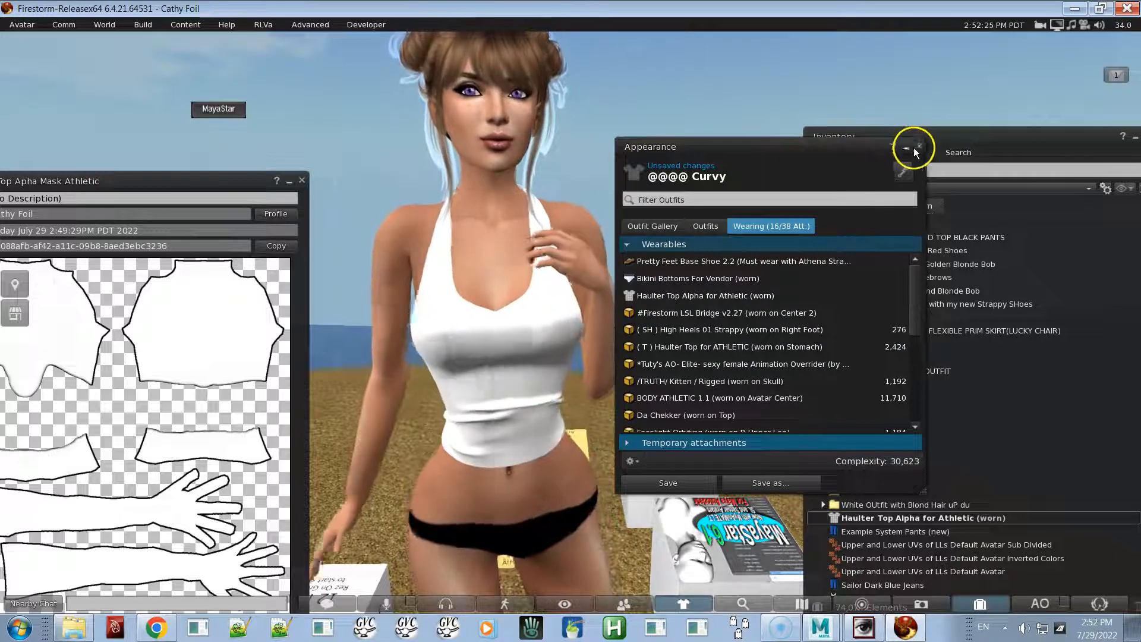
pyautogui.click(918, 147)
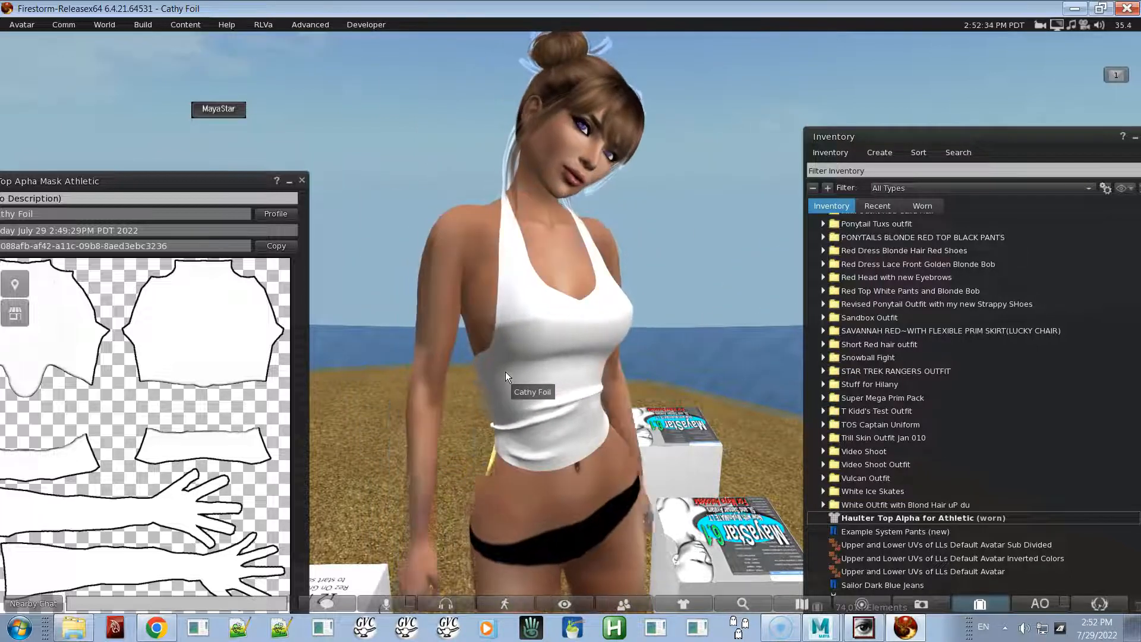
pyautogui.click(531, 366)
pyautogui.keyDown('alt'); pyautogui.moveTo(551, 367); pyautogui.dragTo(581, 323); pyautogui.keyUp('alt')
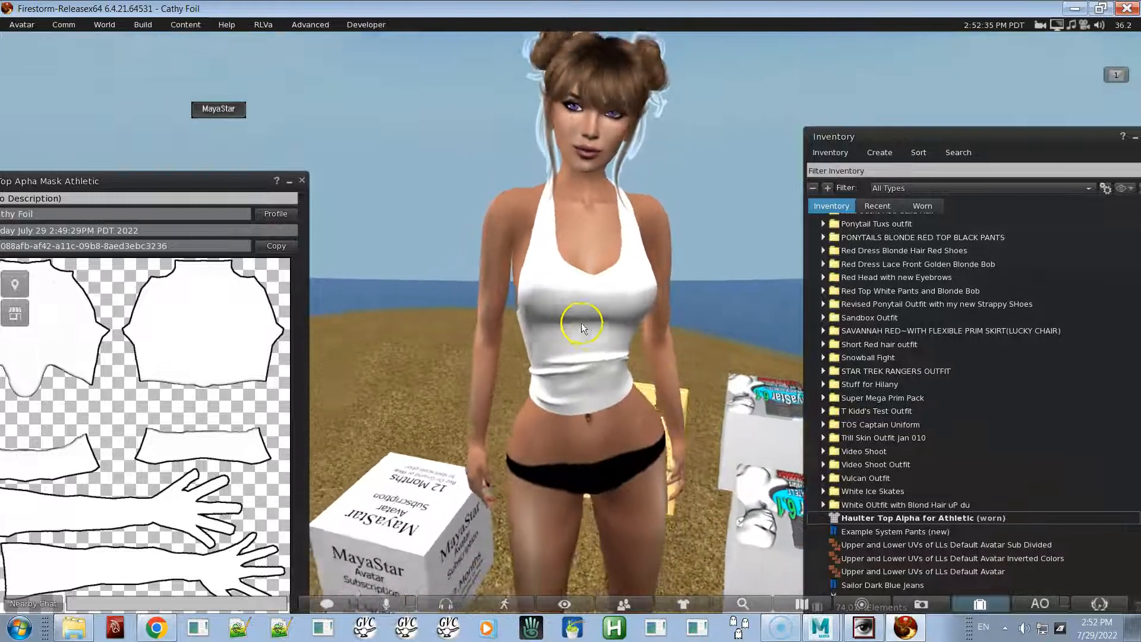
pyautogui.rightClick(585, 319)
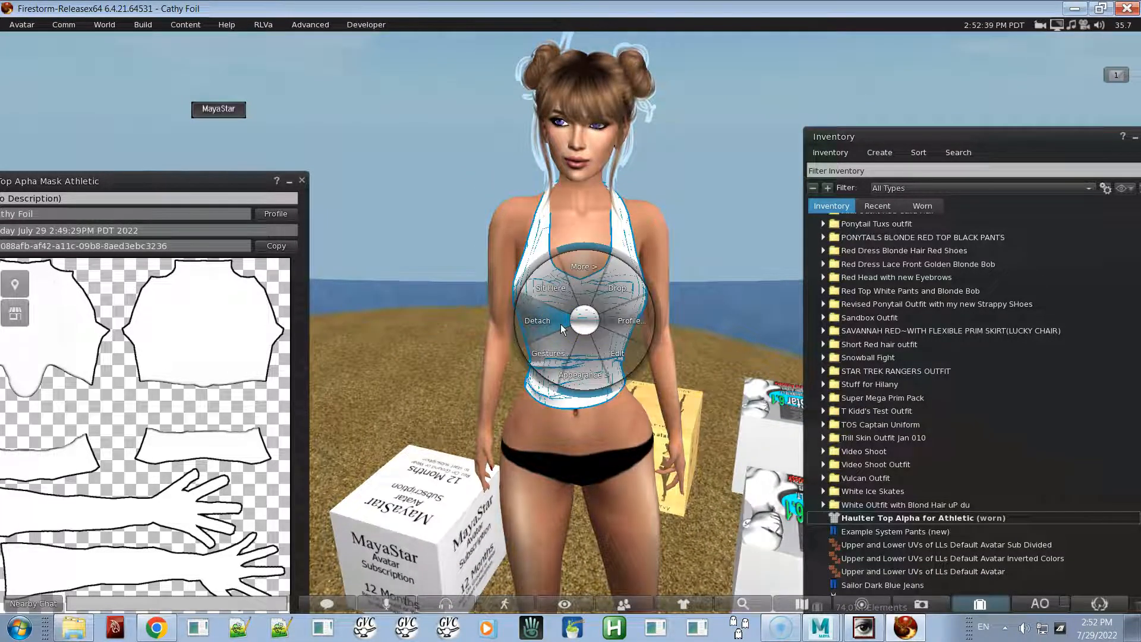
pyautogui.keyDown('alt'); pyautogui.moveTo(633, 242); pyautogui.dragTo(571, 322); pyautogui.keyUp('alt')
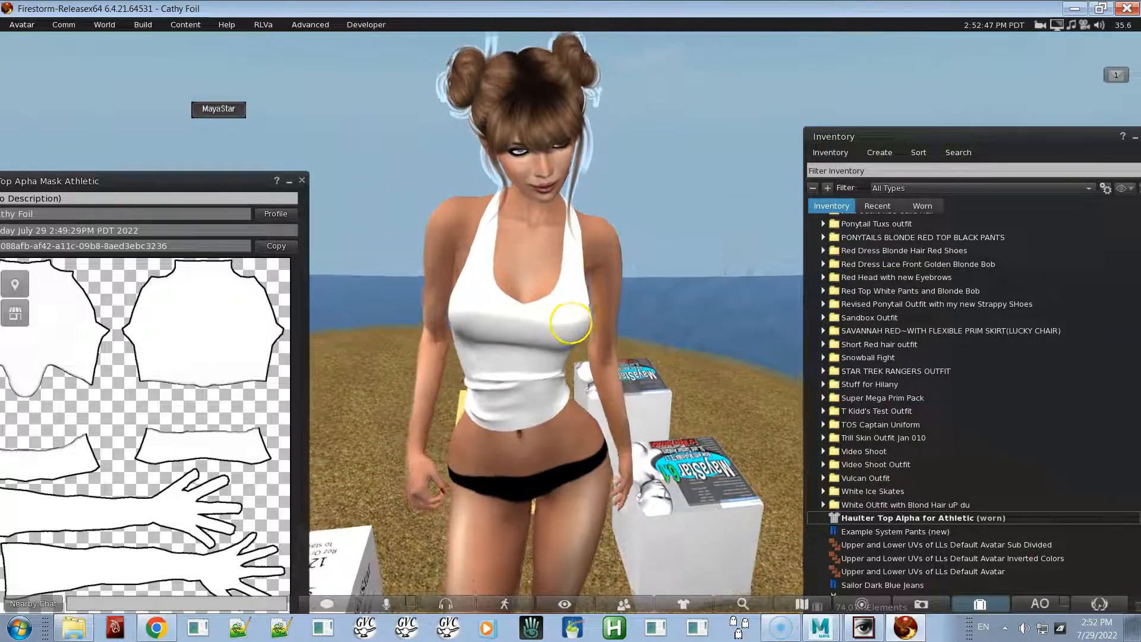
# - Search the inventory for "bra" and wear the White Bra from the STAR TREK RANGERS OUTFIT folder
pyautogui.click(900, 169)
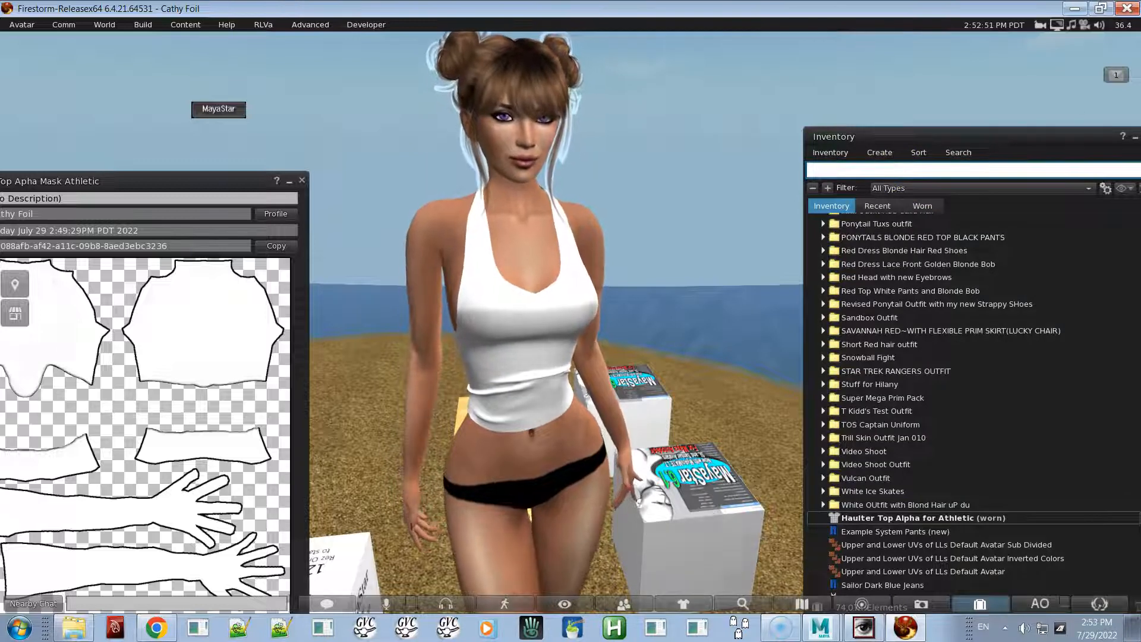
pyautogui.write('bra')
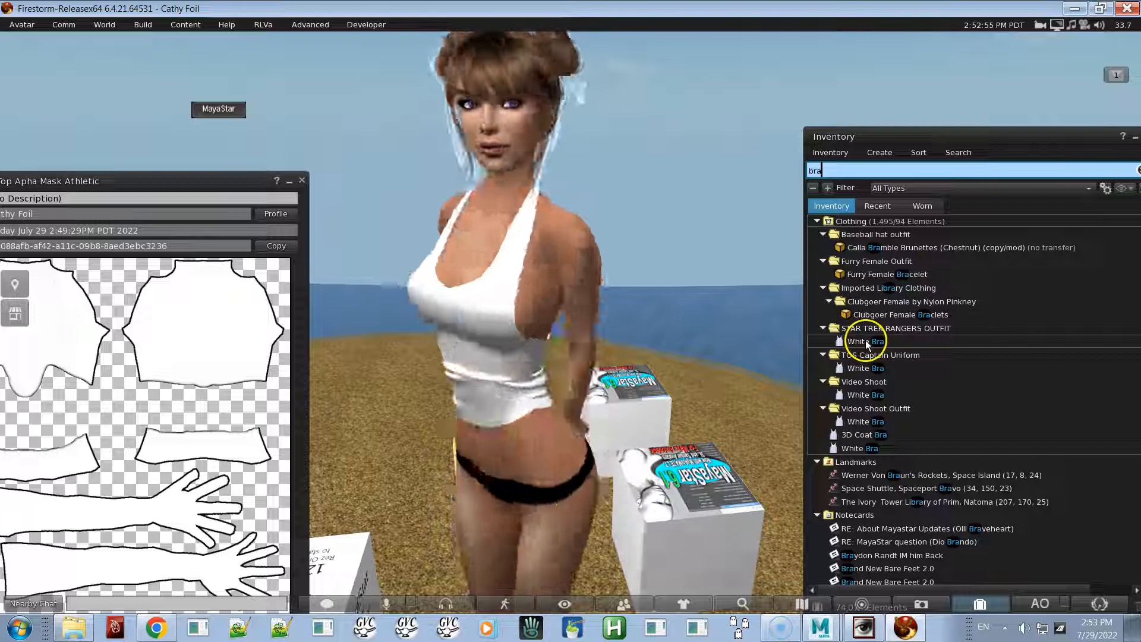
pyautogui.rightClick(865, 342)
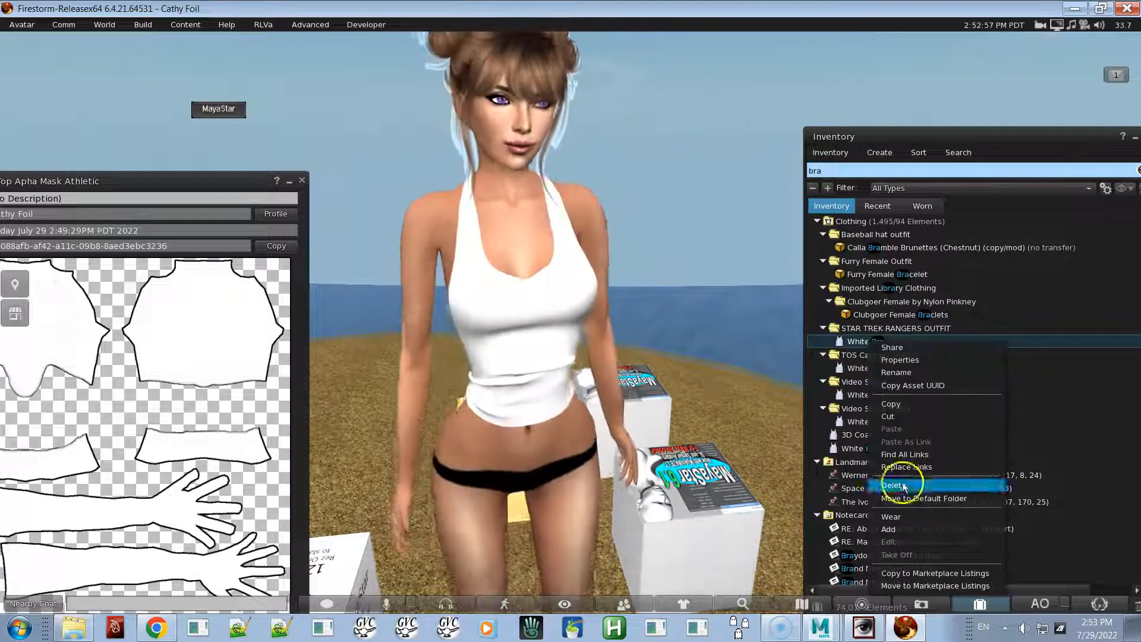
pyautogui.click(904, 486)
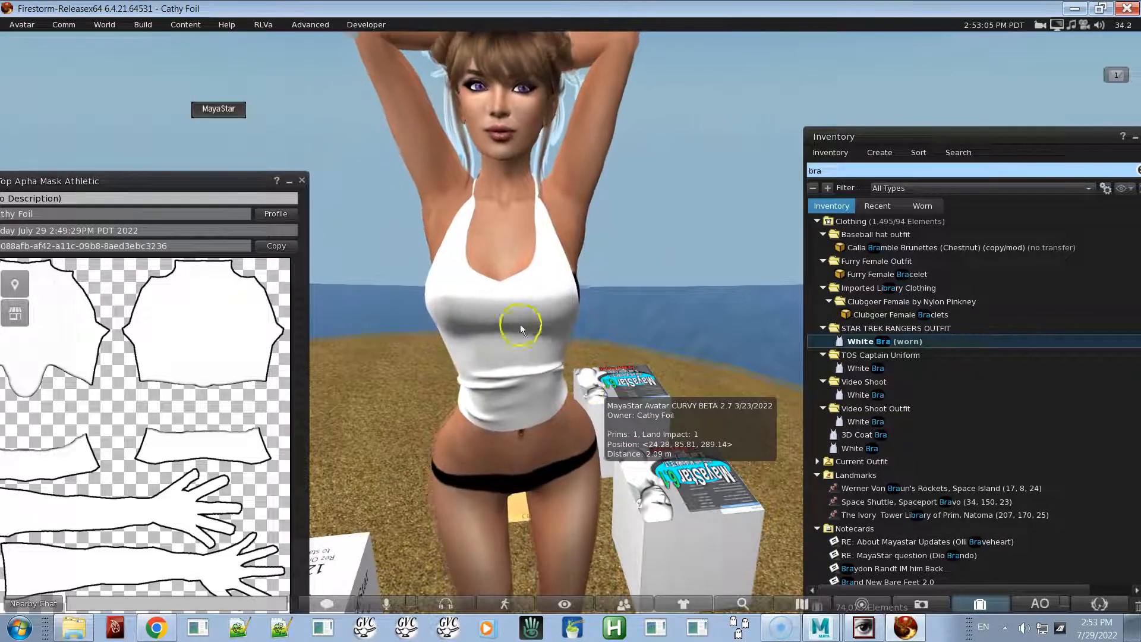
# - Detach the halter top from the avatar and inspect the masked torso up close
pyautogui.rightClick(505, 313)
pyautogui.click(462, 312)
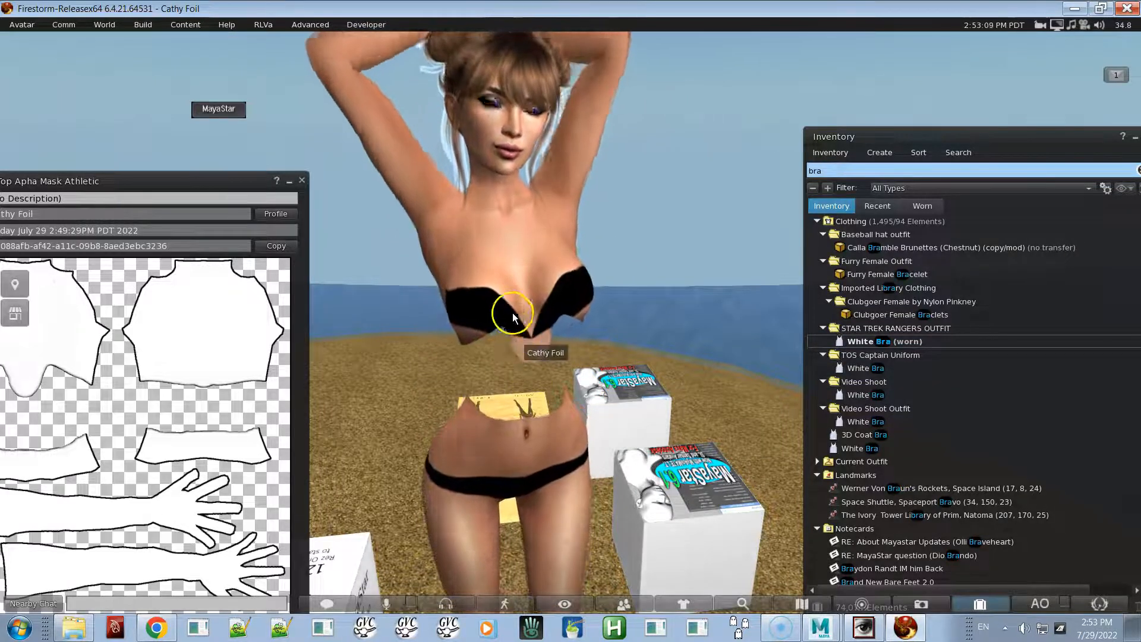
pyautogui.keyDown('alt'); pyautogui.moveTo(503, 305); pyautogui.dragTo(571, 323); pyautogui.keyUp('alt')
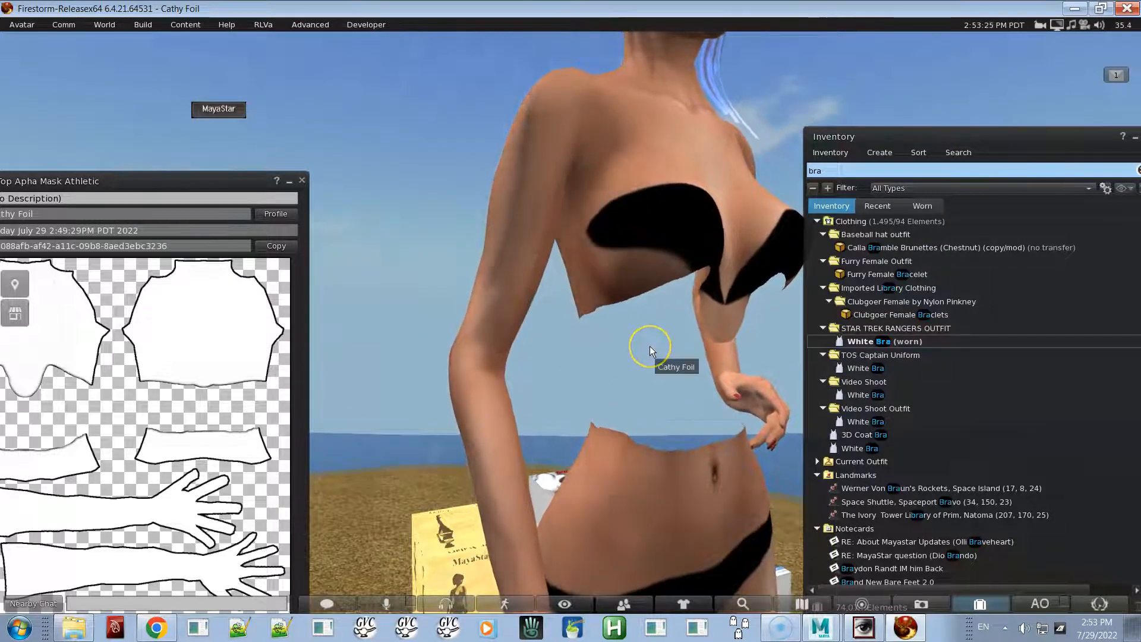
# - Close the mask texture preview and frame the avatar from the front with her masked torso in clear view
pyautogui.keyDown('alt'); pyautogui.moveTo(645, 280); pyautogui.dragTo(517, 312); pyautogui.keyUp('alt')
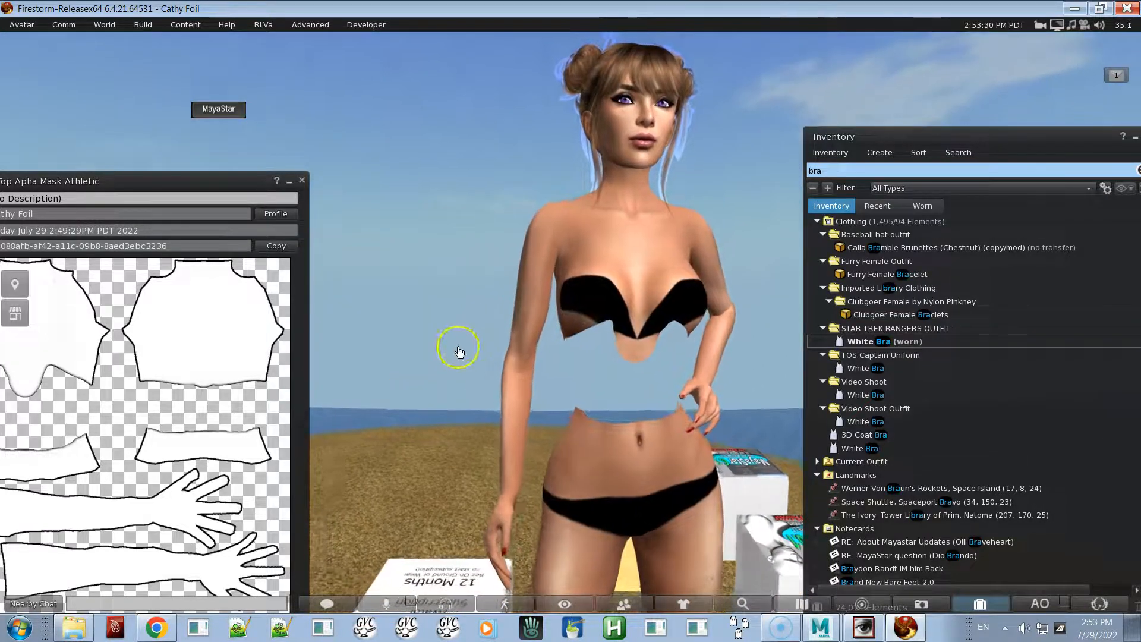
pyautogui.click(302, 183)
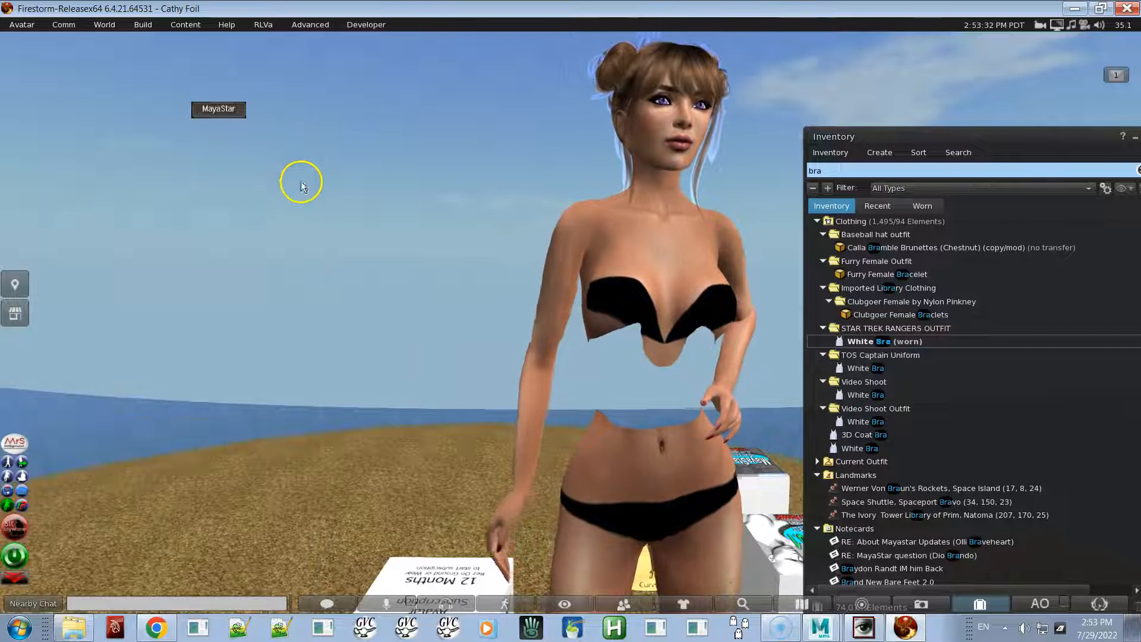
pyautogui.keyDown('alt'); pyautogui.moveTo(719, 313); pyautogui.dragTo(536, 302); pyautogui.keyUp('alt')
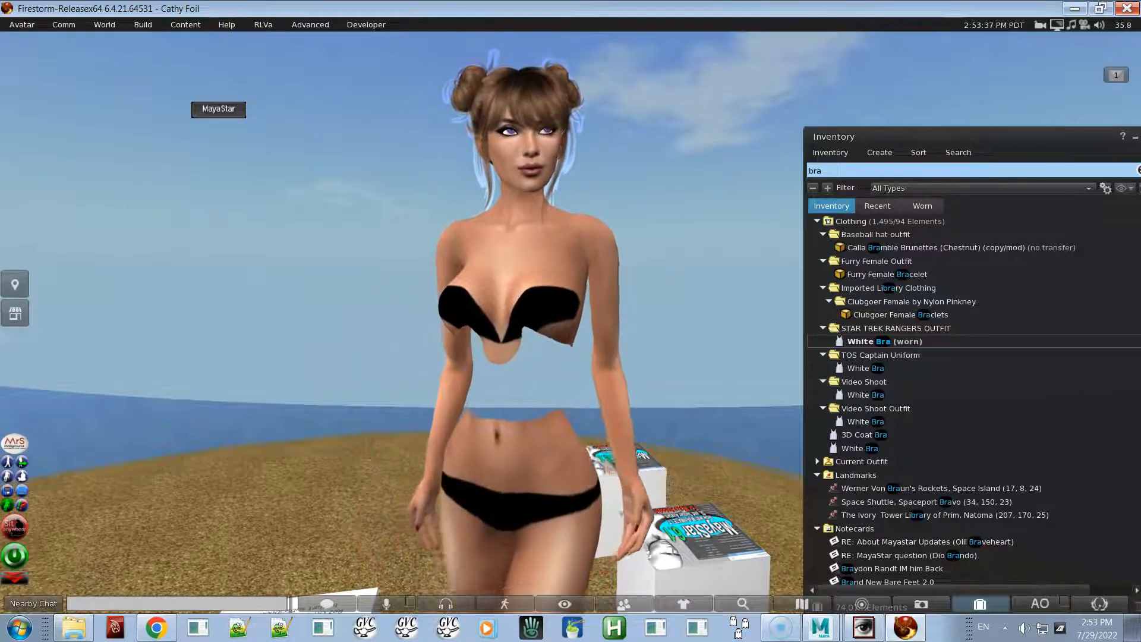
# - Put the avatar in a T-pose with the Pose Stand and open the Skin Tint controls of the MayaStar HUD
pyautogui.click(24, 27)
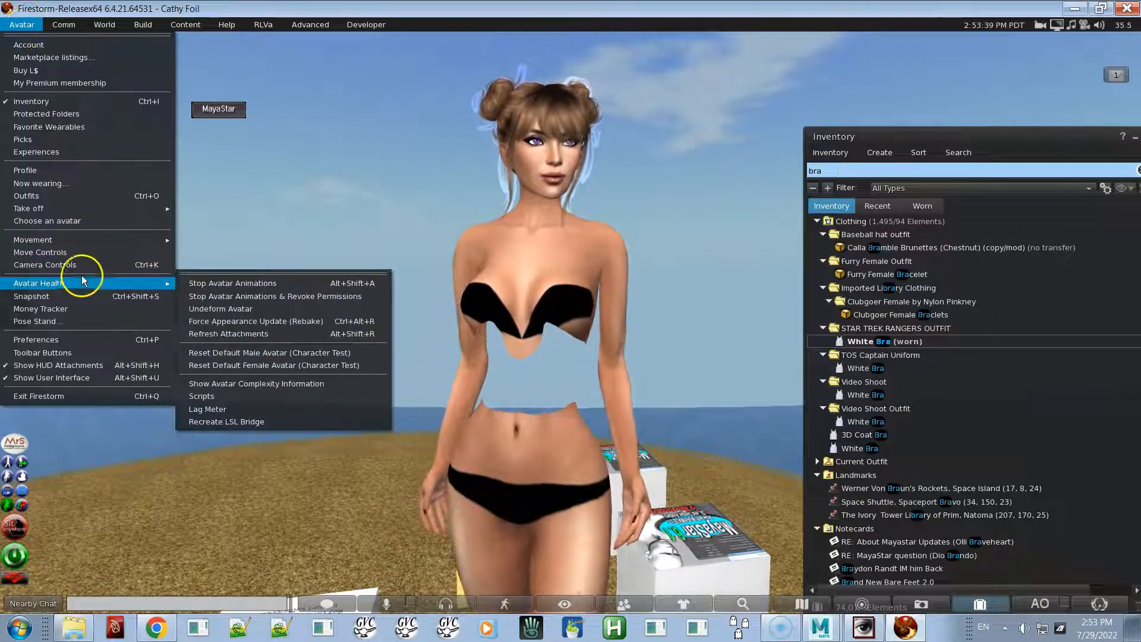
pyautogui.click(75, 321)
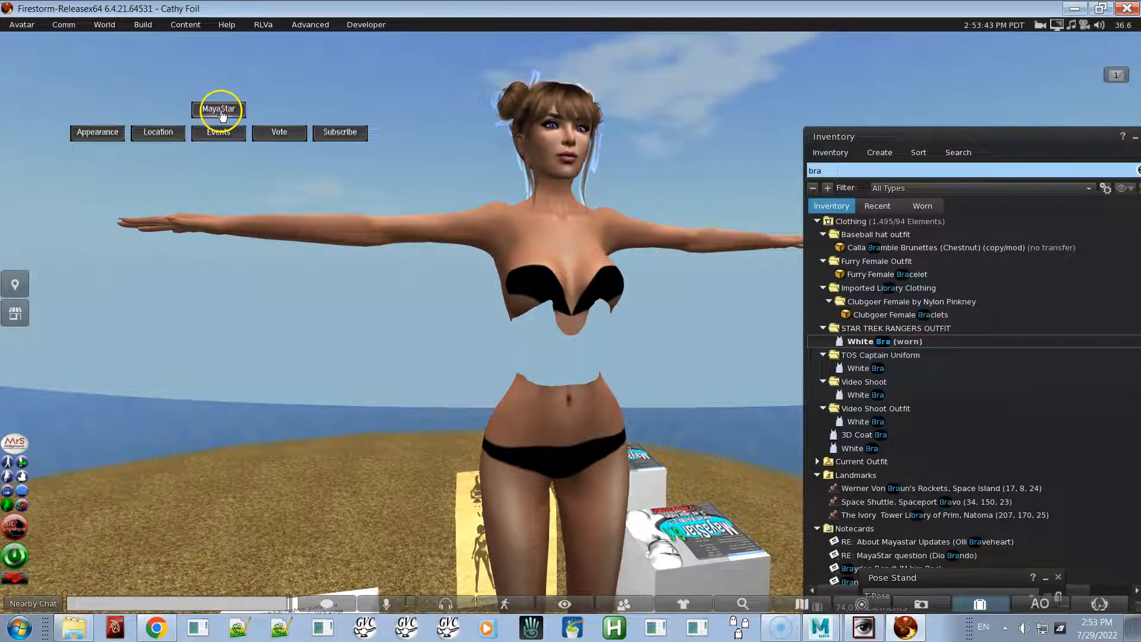
pyautogui.click(98, 135)
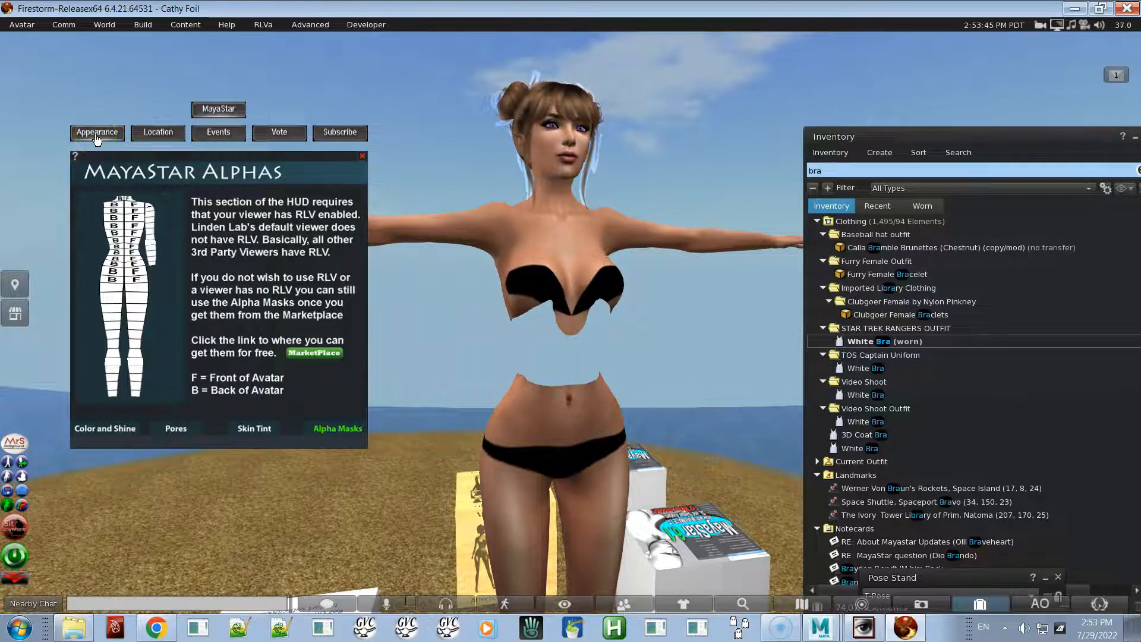
pyautogui.click(248, 430)
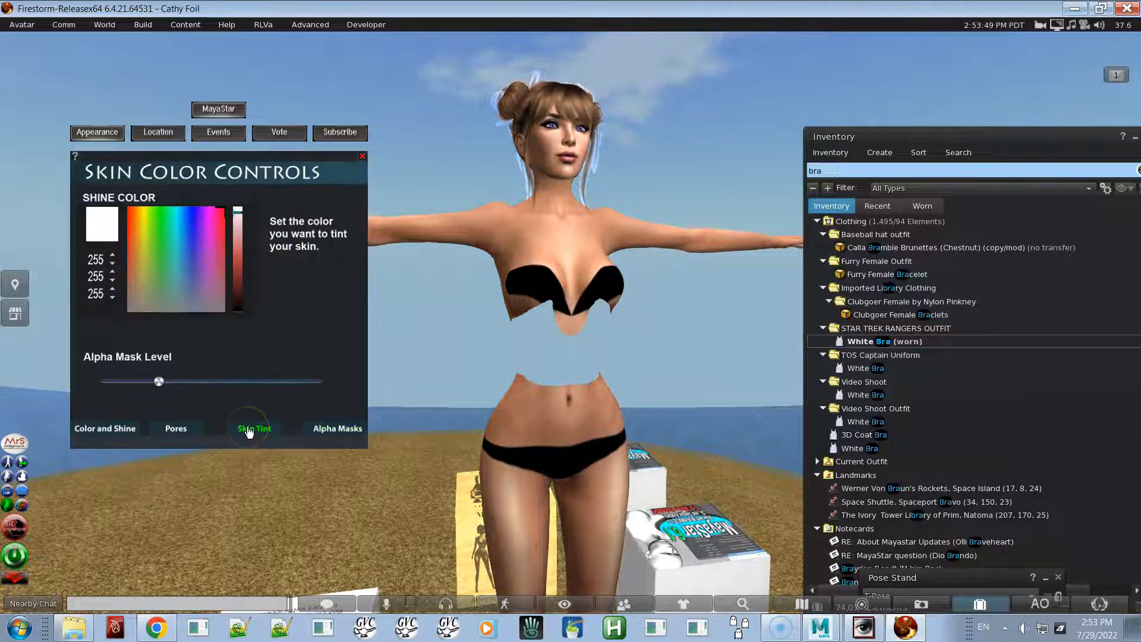
pyautogui.click(248, 437)
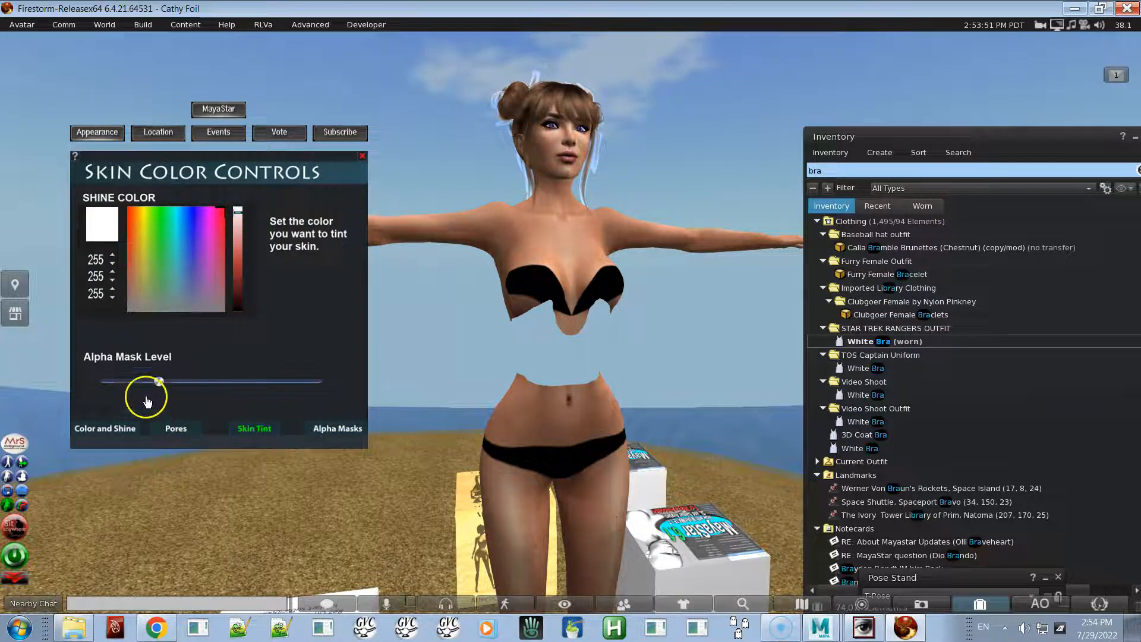
# - Try low to maximum Alpha Mask Level settings against the mask's waist edge, return to a low level and collapse the HUD
pyautogui.keyDown('alt'); pyautogui.moveTo(533, 415); pyautogui.dragTo(570, 322); pyautogui.keyUp('alt')
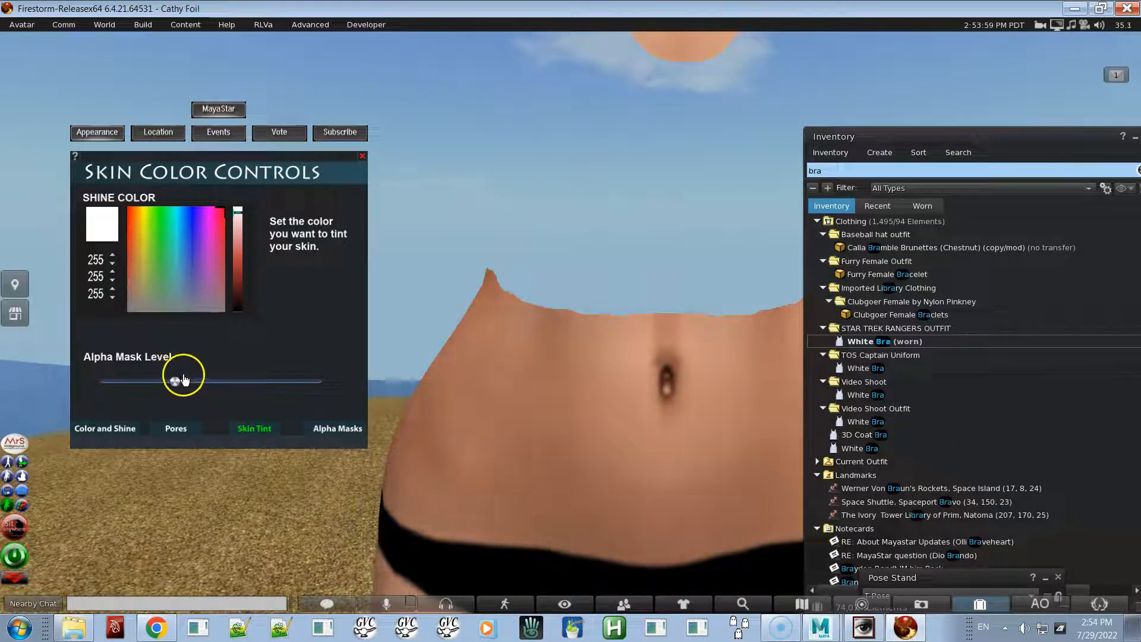
pyautogui.moveTo(190, 380); pyautogui.dragTo(240, 386)
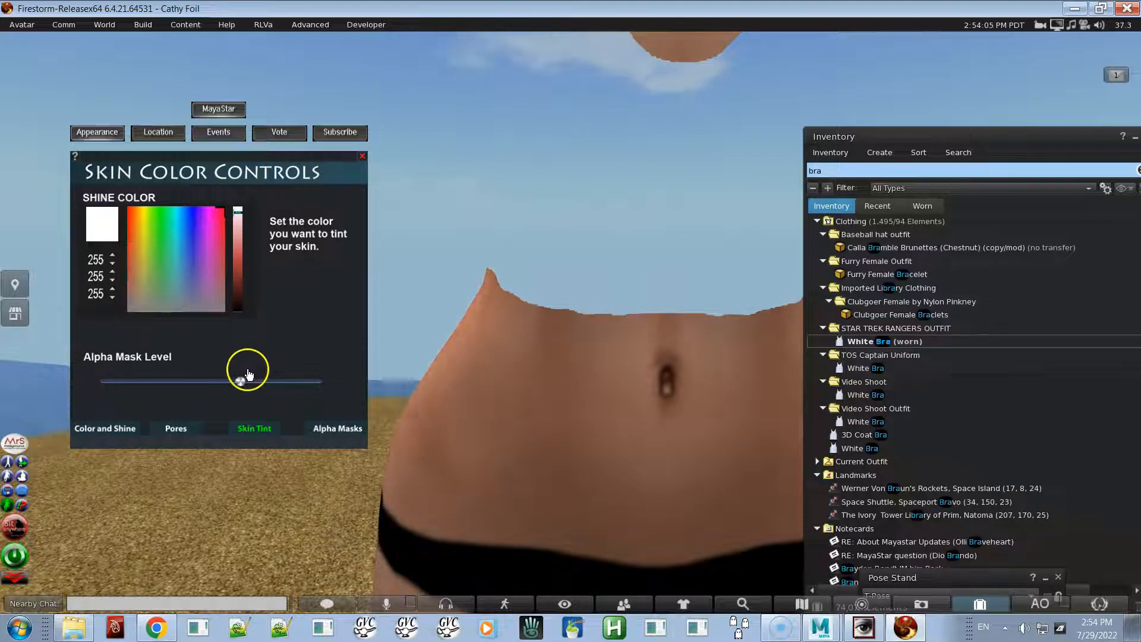
pyautogui.moveTo(304, 373); pyautogui.dragTo(334, 369)
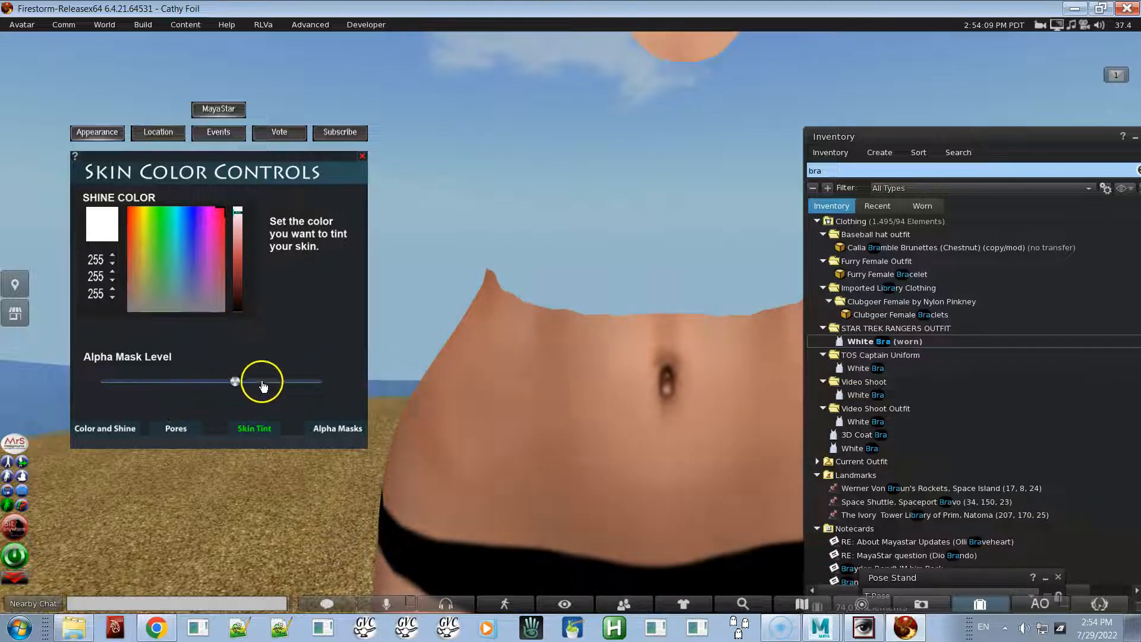
pyautogui.click(308, 373)
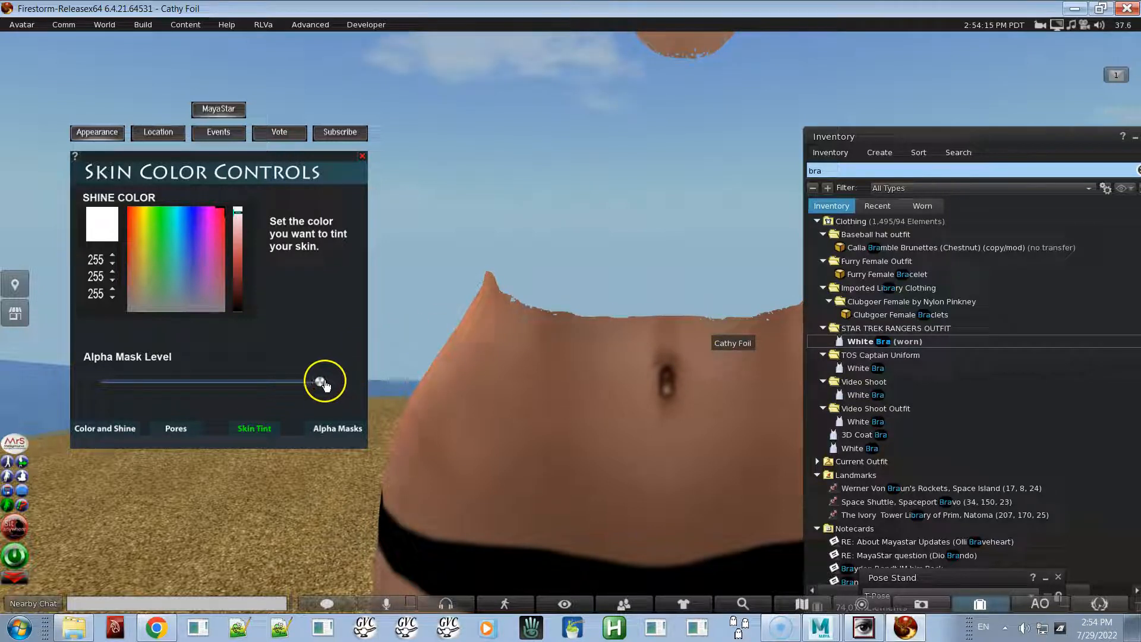
pyautogui.moveTo(320, 385); pyautogui.dragTo(221, 390)
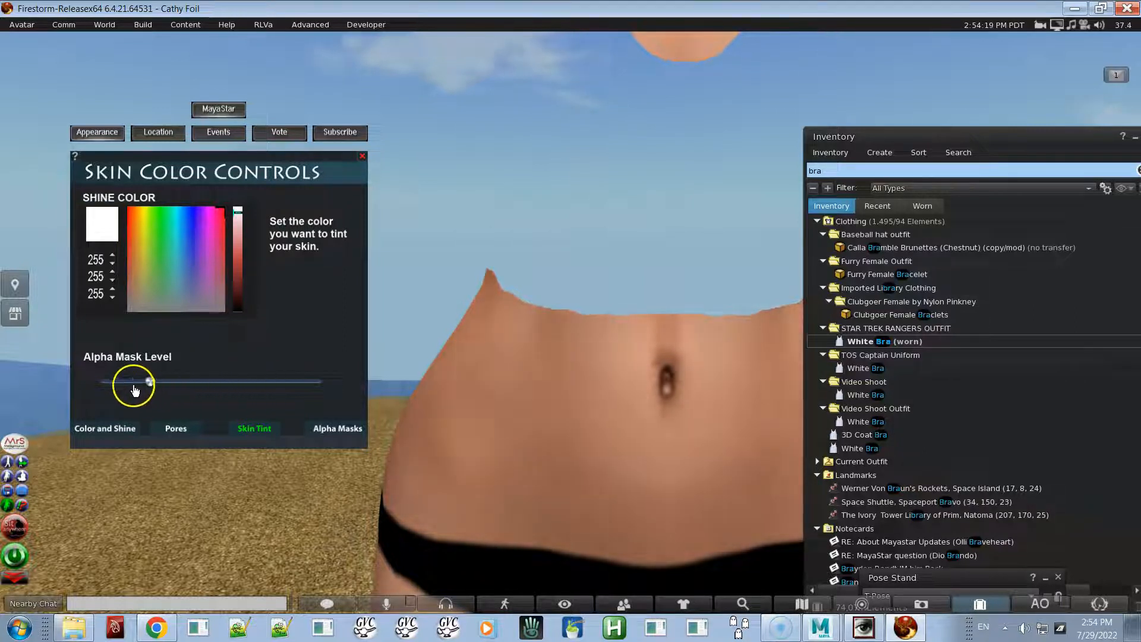
pyautogui.moveTo(231, 381); pyautogui.dragTo(255, 379)
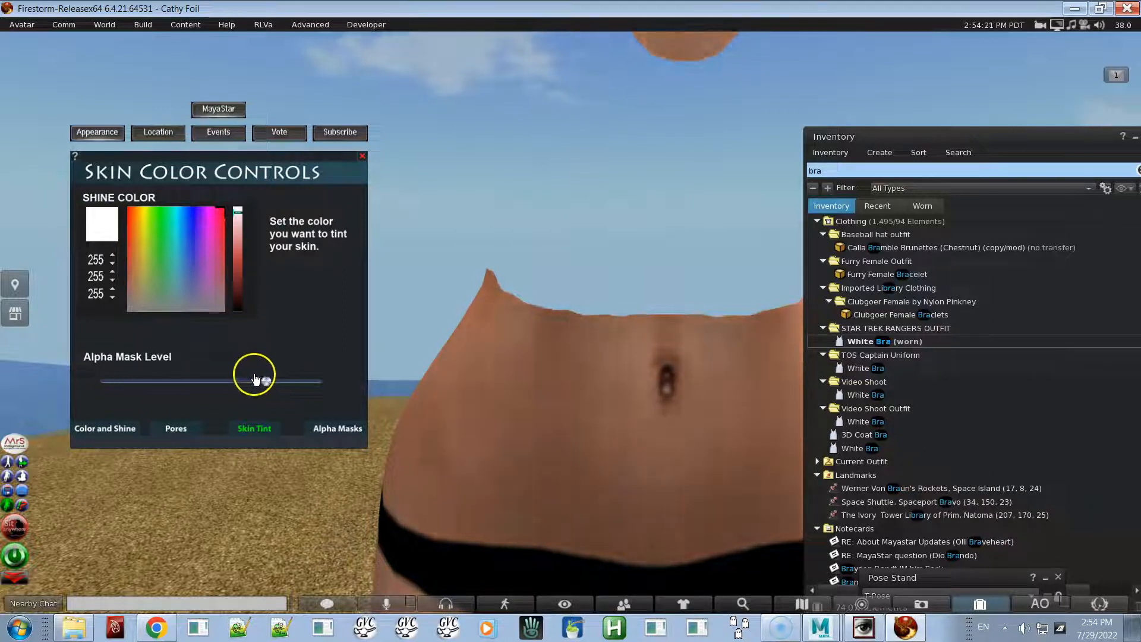
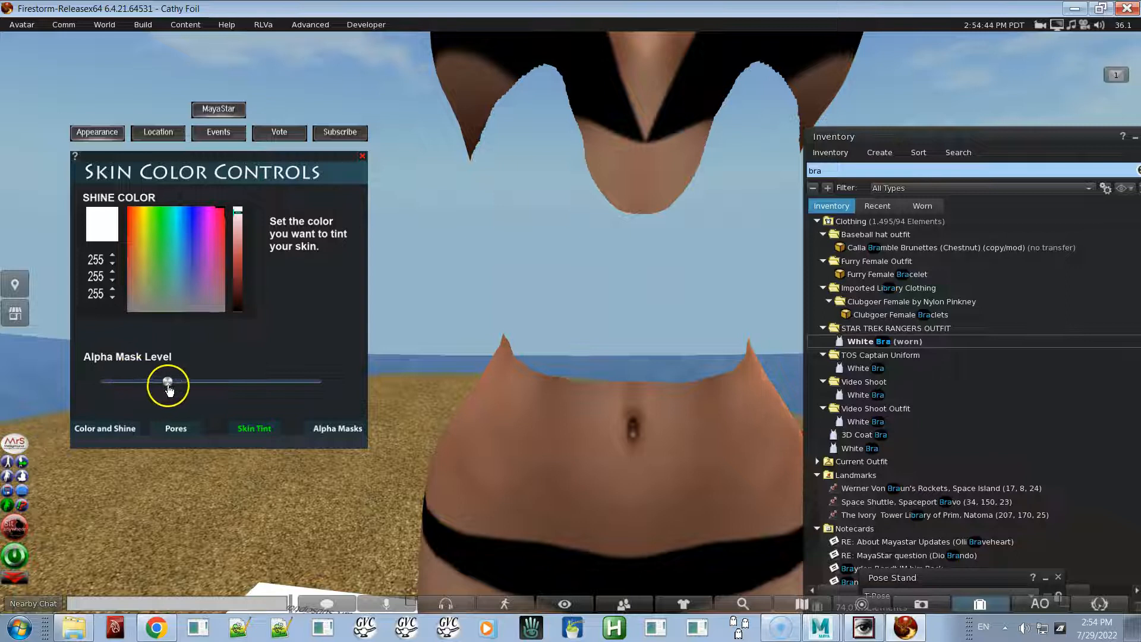
pyautogui.click(217, 110)
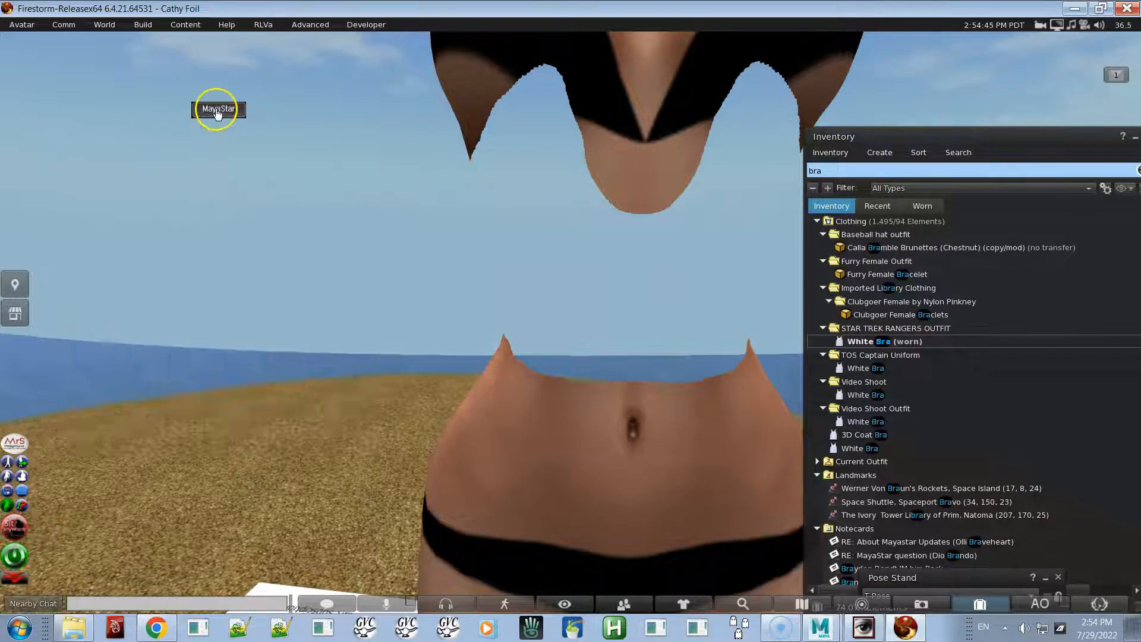
# - Search the inventory for "athletic 1.1", select the MayaStar Avatar ATHLETIC 1.1 folder and clear the filter to list its full contents
pyautogui.keyDown('alt'); pyautogui.moveTo(588, 123); pyautogui.dragTo(571, 322); pyautogui.keyUp('alt')
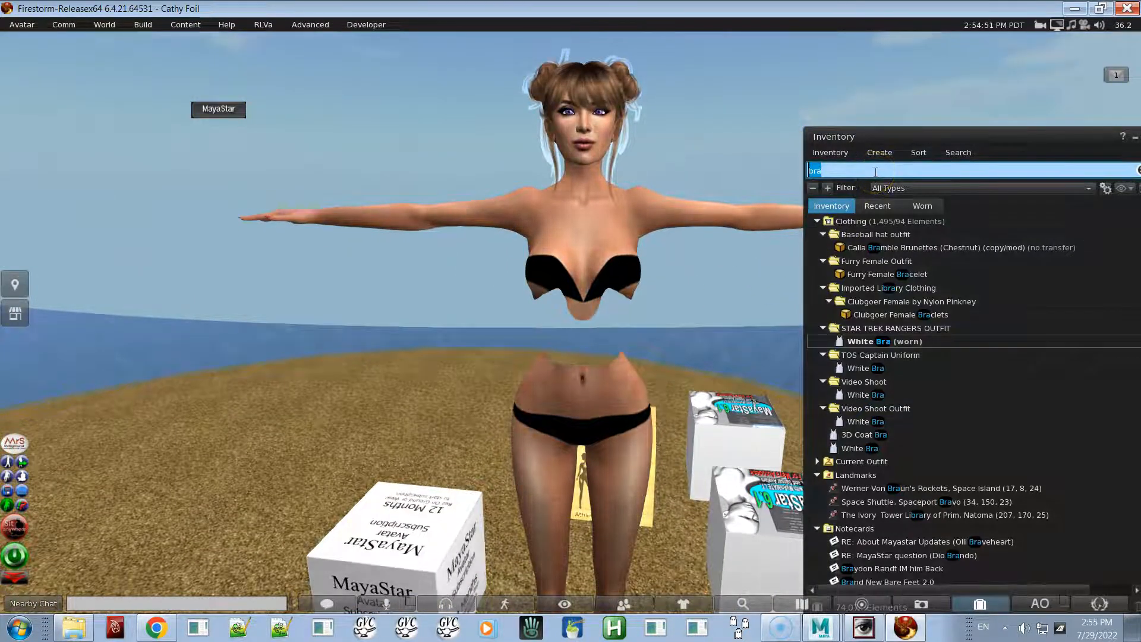
pyautogui.write('athleti')
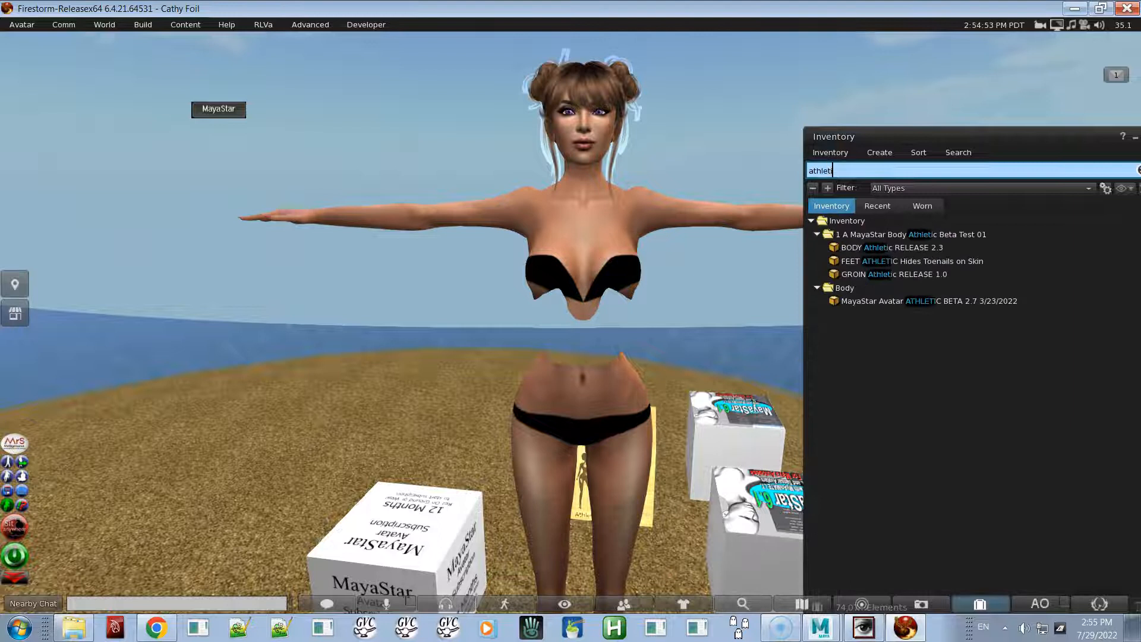
pyautogui.write('c 1.1')
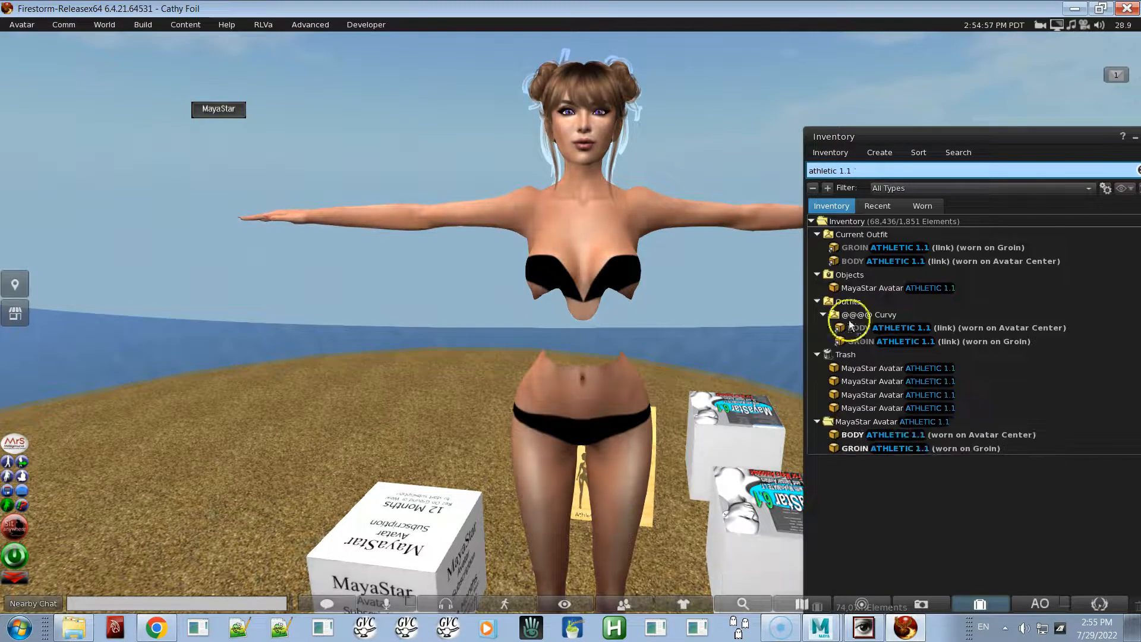
pyautogui.click(875, 433)
pyautogui.click(873, 423)
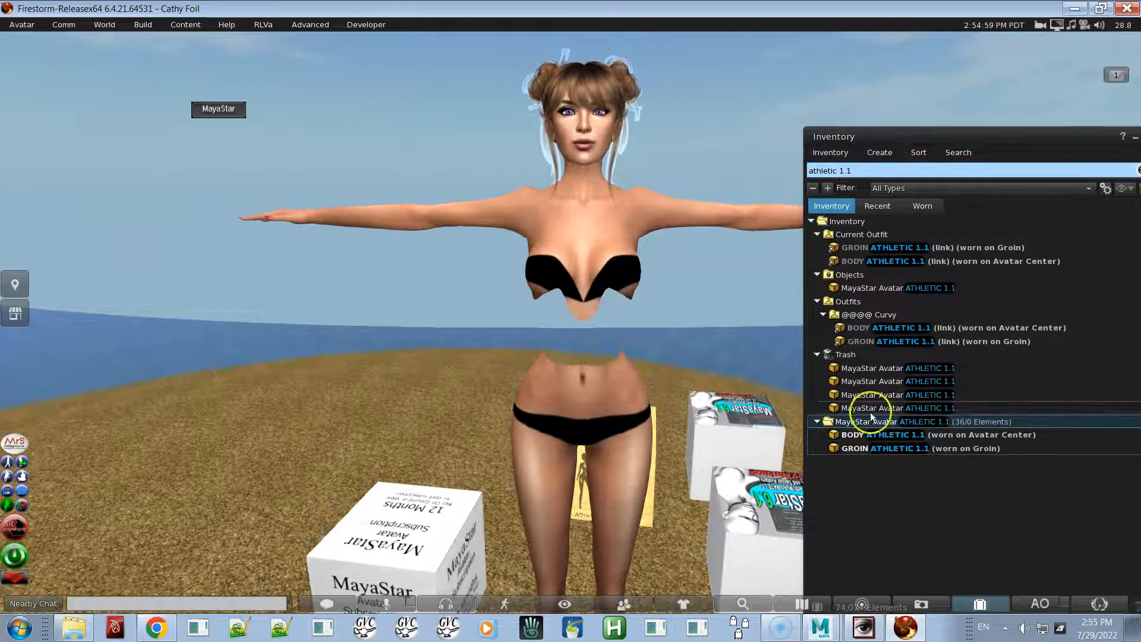
pyautogui.click(862, 170)
pyautogui.press('BackSpace')
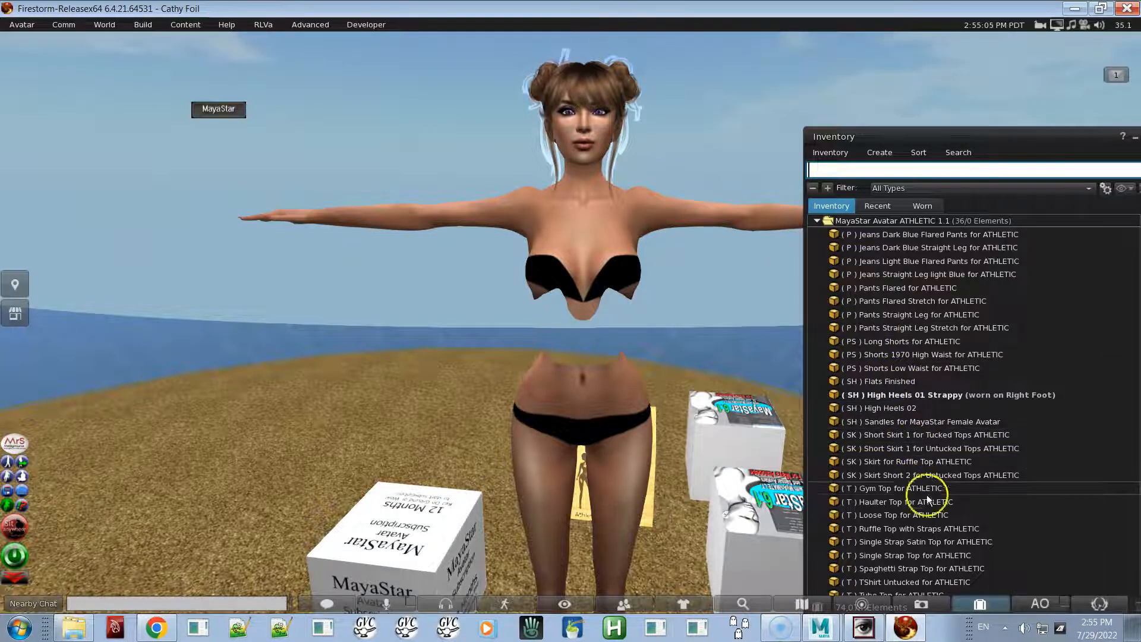
# - Wear the Haulter Top for ATHLETIC and the Jeans Dark Blue Flared Pants for ATHLETIC from the avatar folder
pyautogui.scroll(-2, 917, 455)
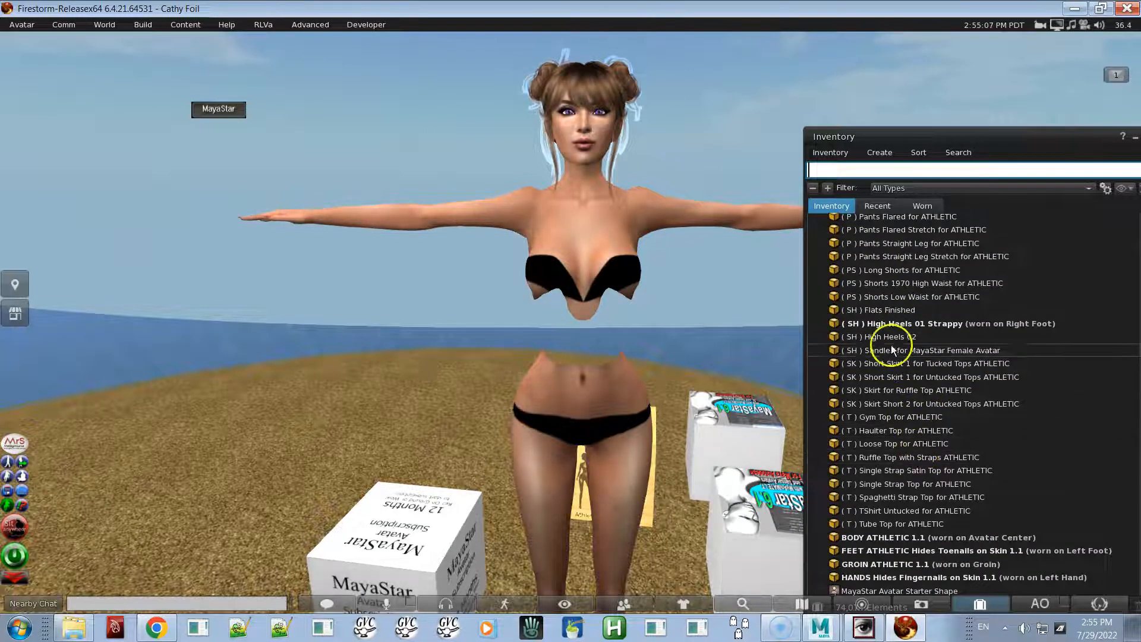
pyautogui.doubleClick(878, 431)
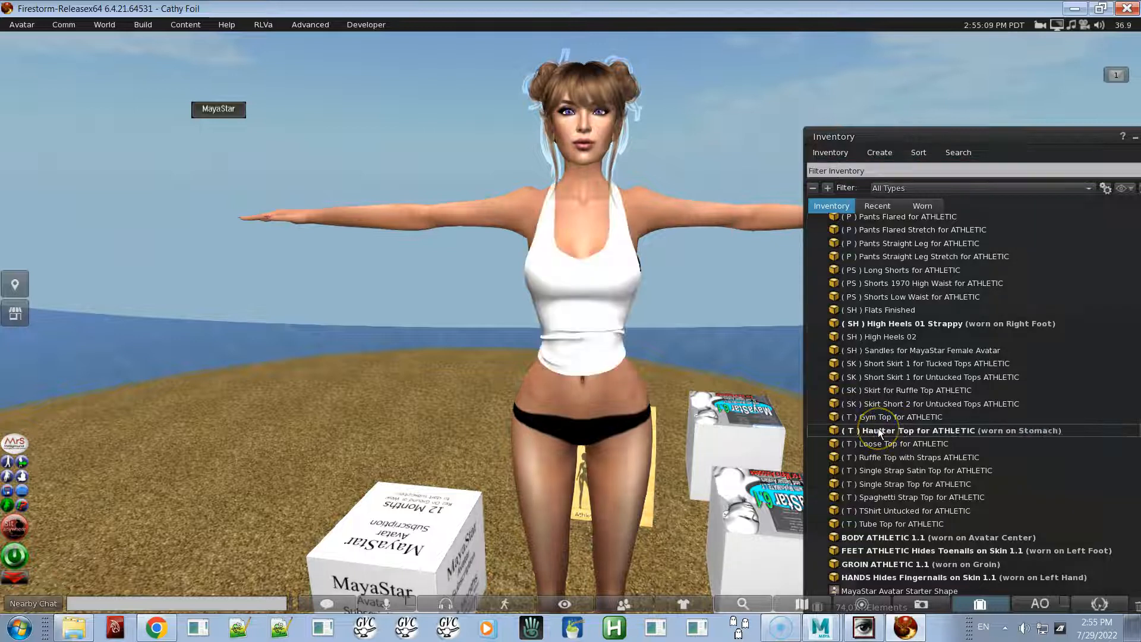
pyautogui.scroll(2, 893, 302)
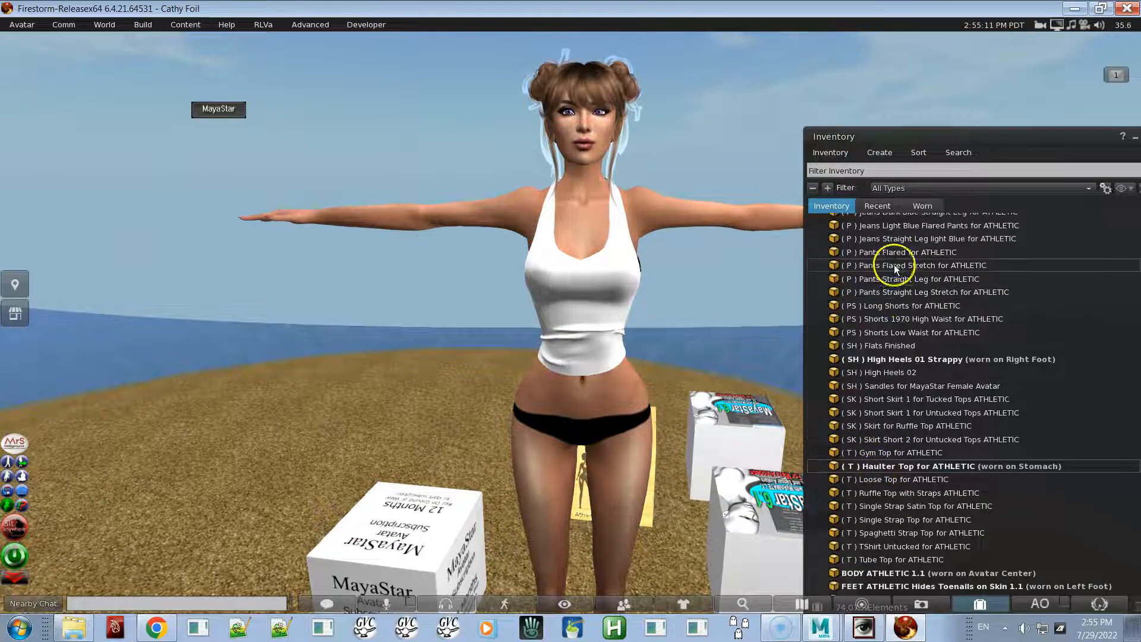
pyautogui.doubleClick(898, 235)
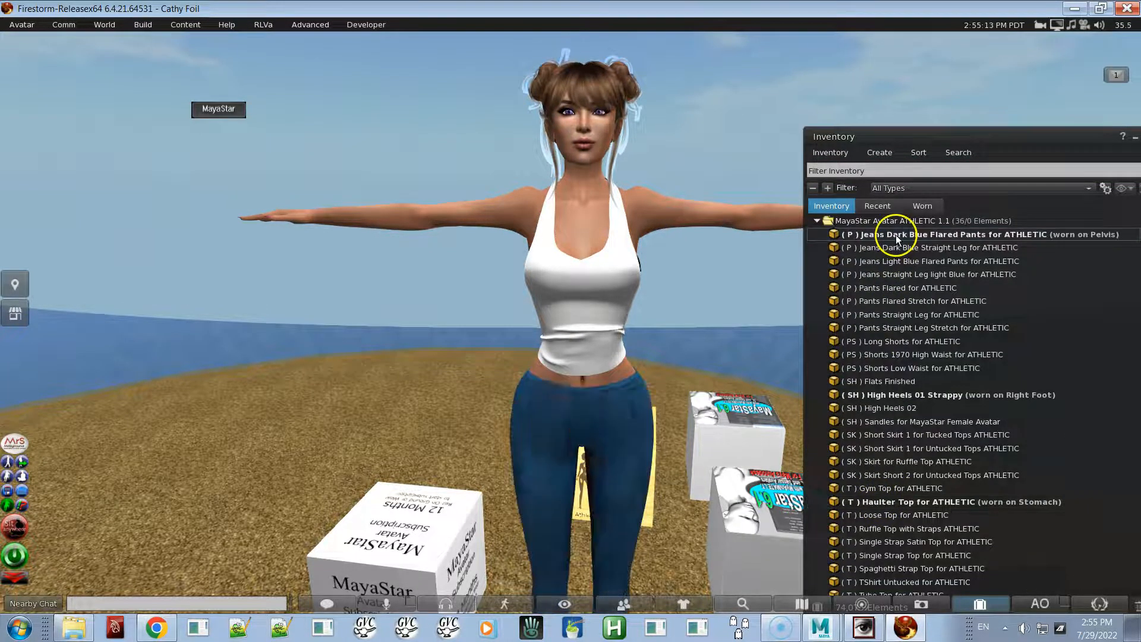
# - Frame the dressed avatar's torso from the front and open the worn halter top for editing
pyautogui.keyDown('alt'); pyautogui.moveTo(551, 350); pyautogui.dragTo(571, 323); pyautogui.keyUp('alt')
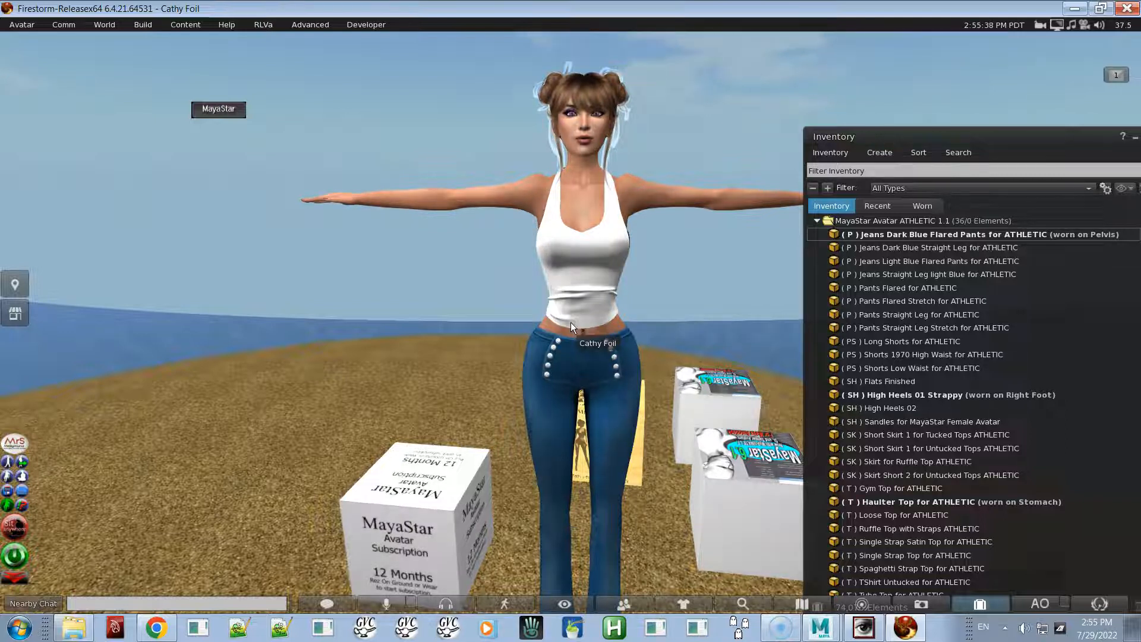
pyautogui.click(576, 280)
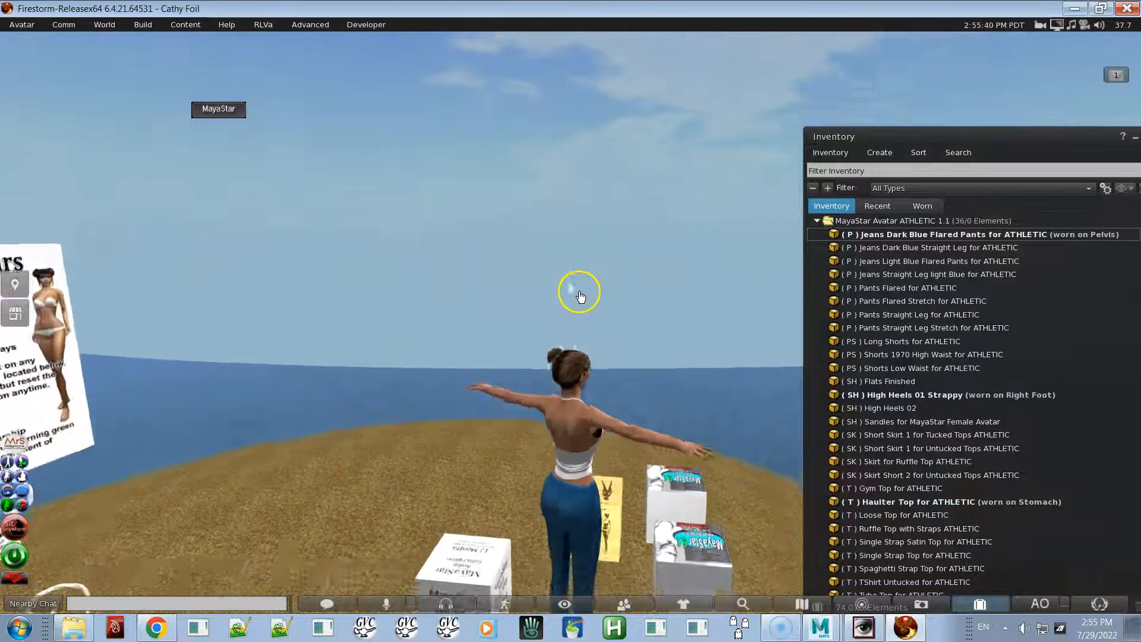
pyautogui.keyDown('alt'); pyautogui.moveTo(573, 455); pyautogui.dragTo(570, 322); pyautogui.keyUp('alt')
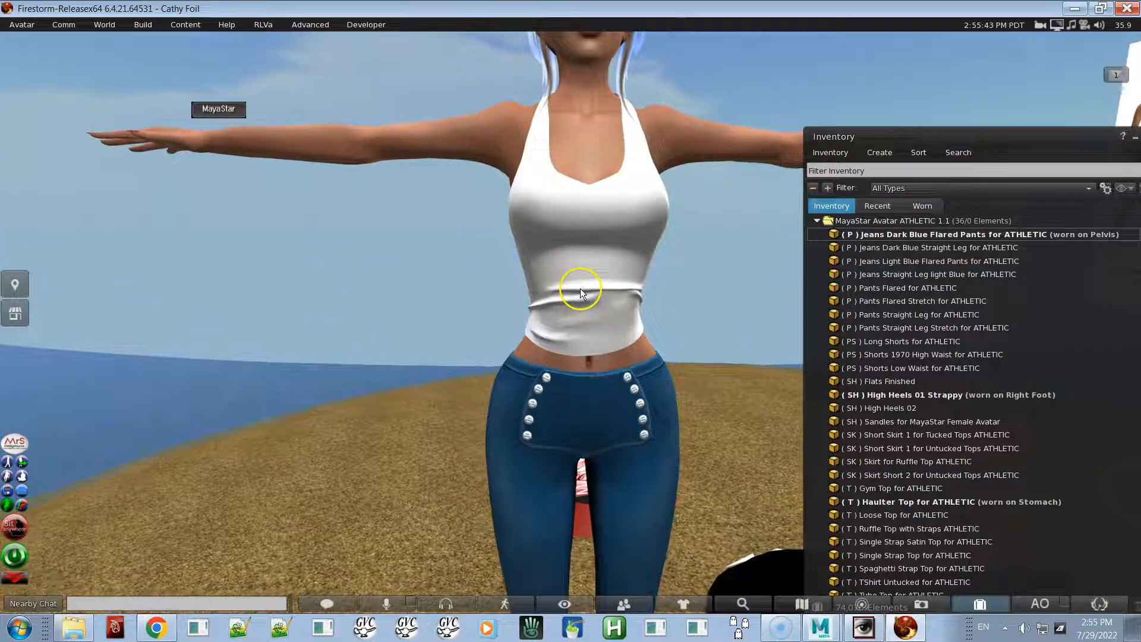
pyautogui.rightClick(581, 288)
pyautogui.click(601, 304)
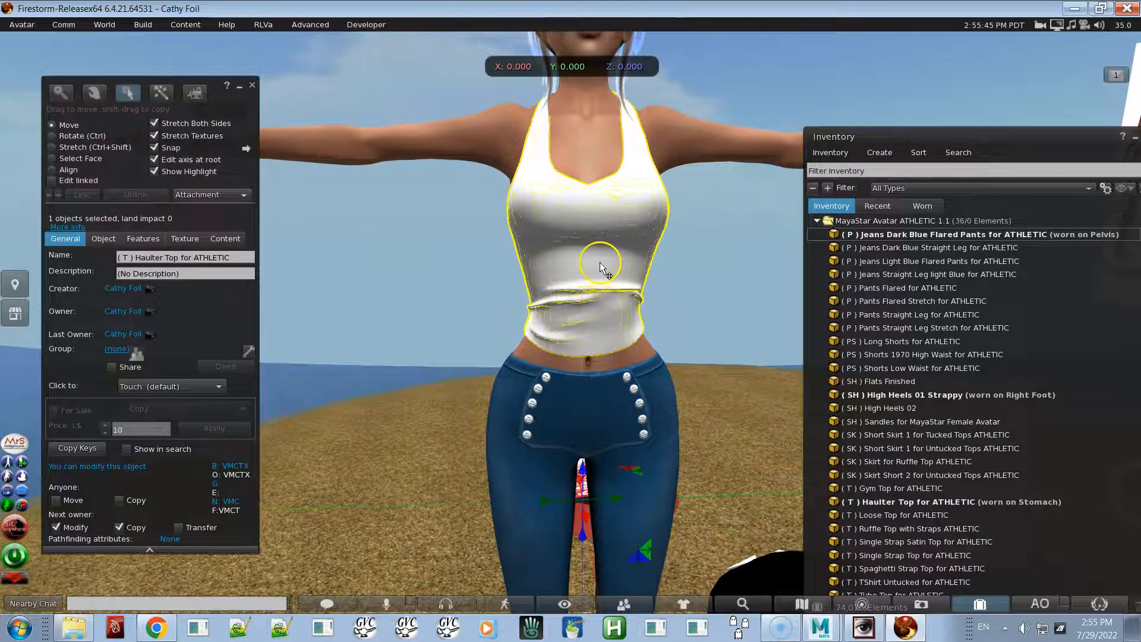
# - Inspect the halter top's mesh in wireframe, restore normal rendering and close the edit window
pyautogui.hotkey('ctrl', 'shift', 'r')
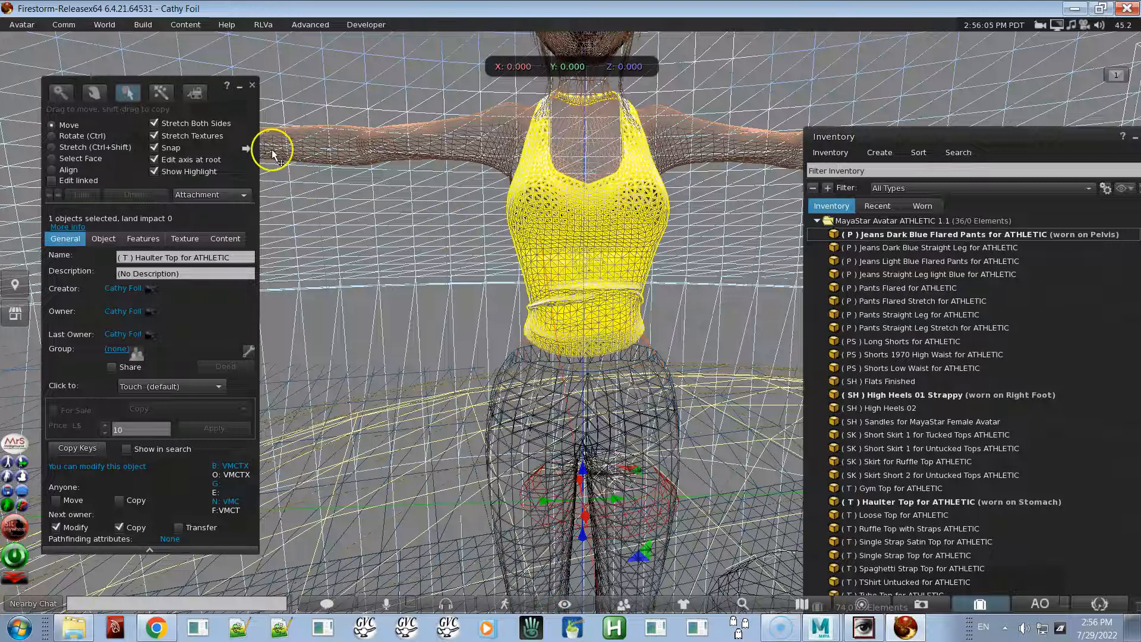
pyautogui.hotkey('ctrl', 'shift')
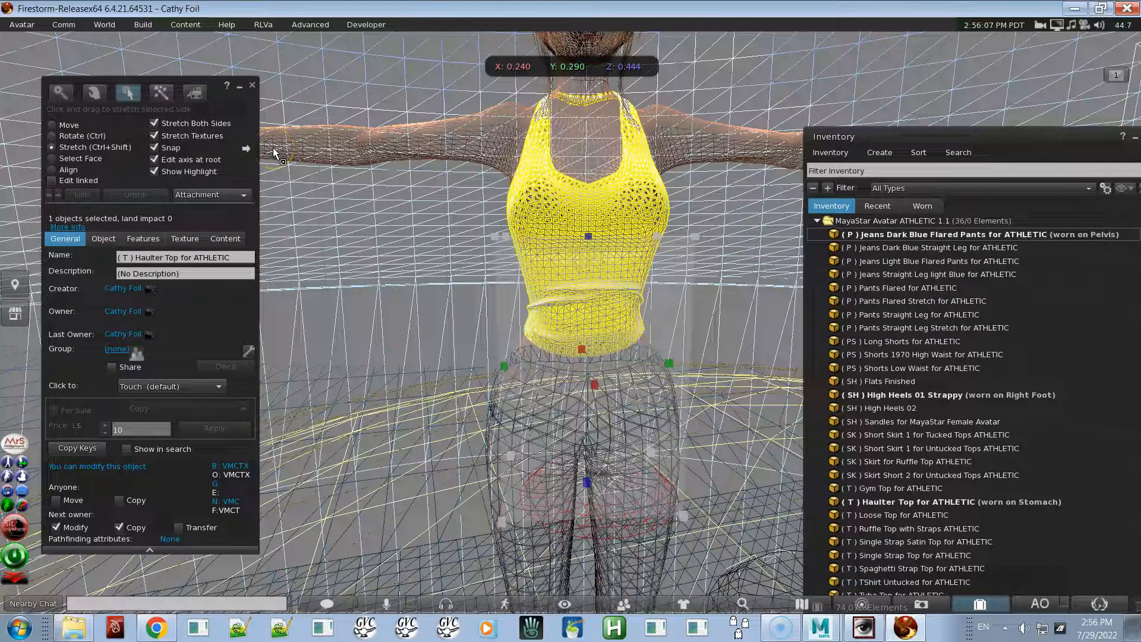
pyautogui.hotkey('ctrl', 'shift', 'r')
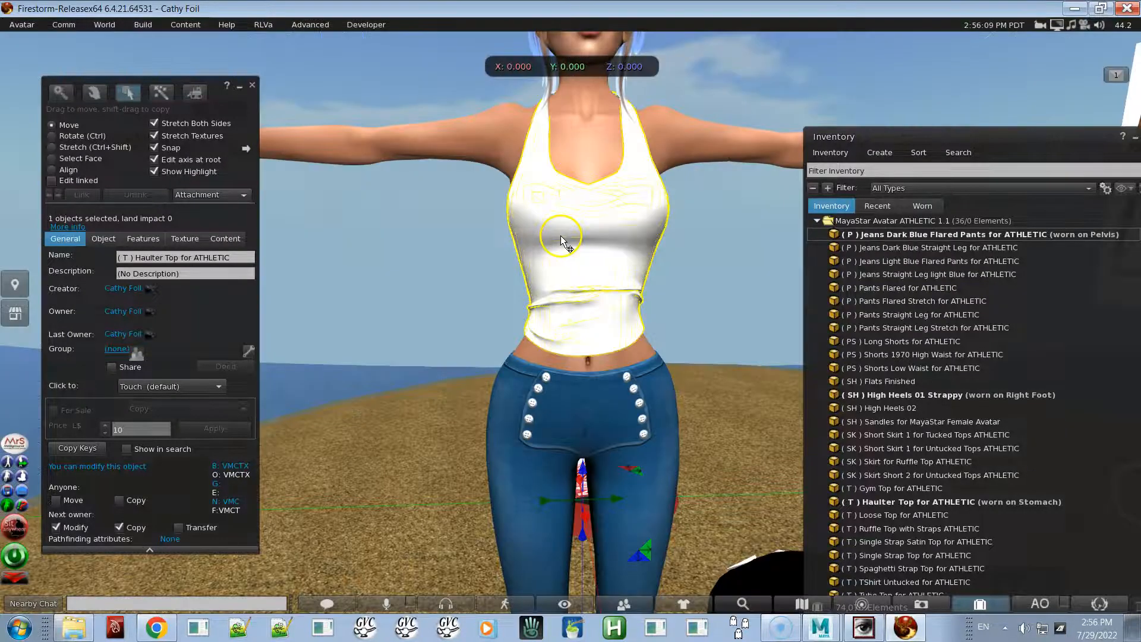
pyautogui.press('Escape')
pyautogui.keyDown('alt'); pyautogui.moveTo(597, 281); pyautogui.dragTo(572, 323); pyautogui.keyUp('alt')
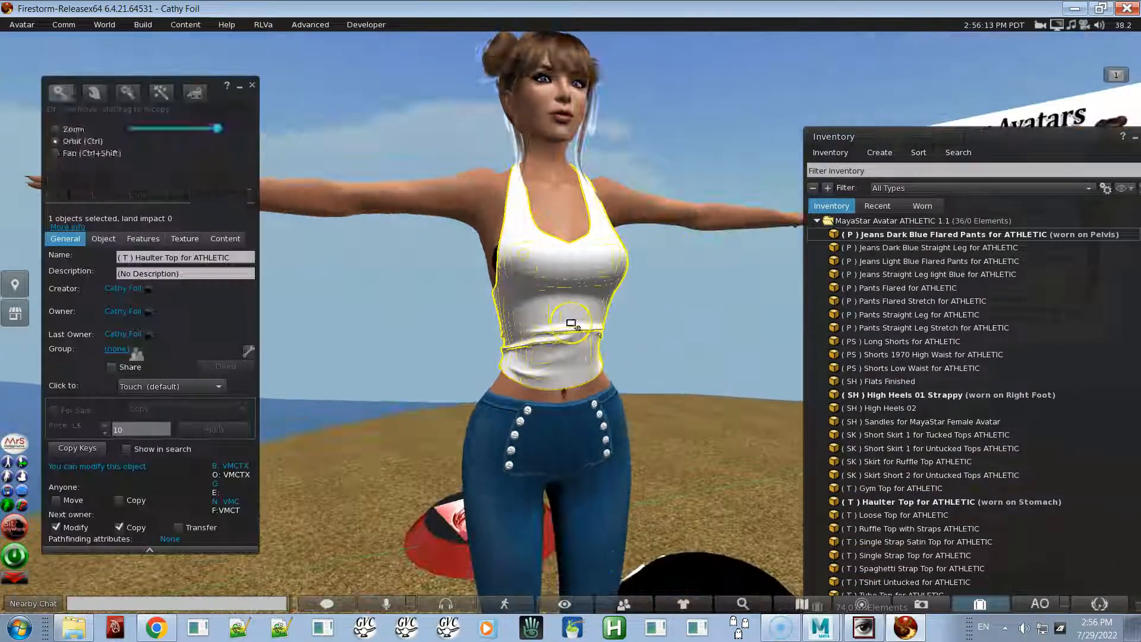
pyautogui.click(253, 88)
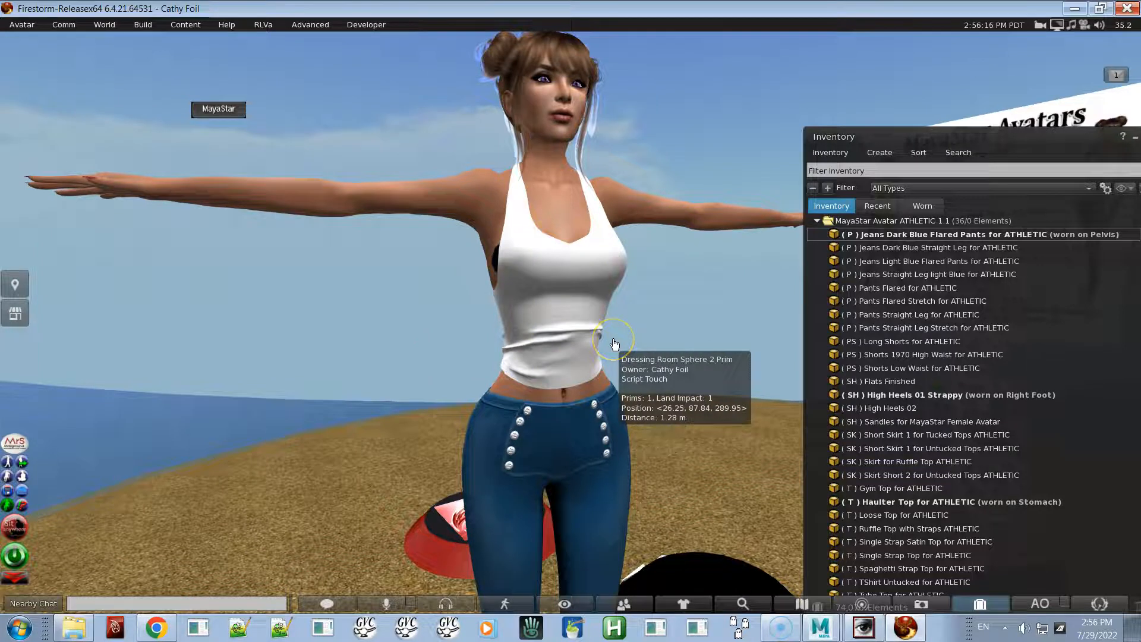